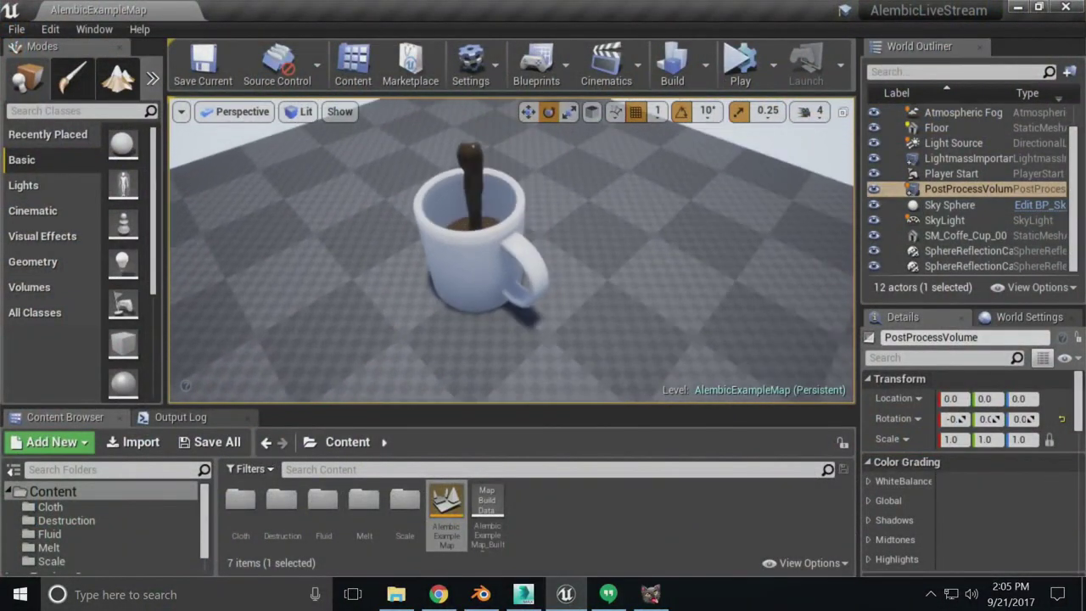
Orbit to a low angle around the coffee mug and play the level in the viewport
left_click_drag(504, 222, 504, 222)
left_click_drag(459, 297, 524, 252, "alt")
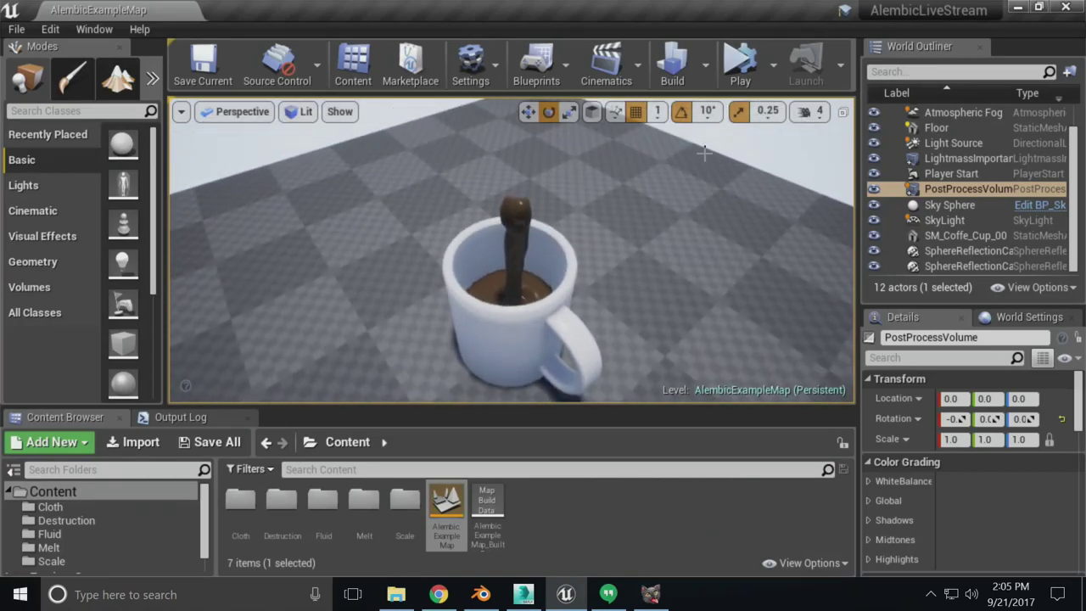
left_click(773, 65)
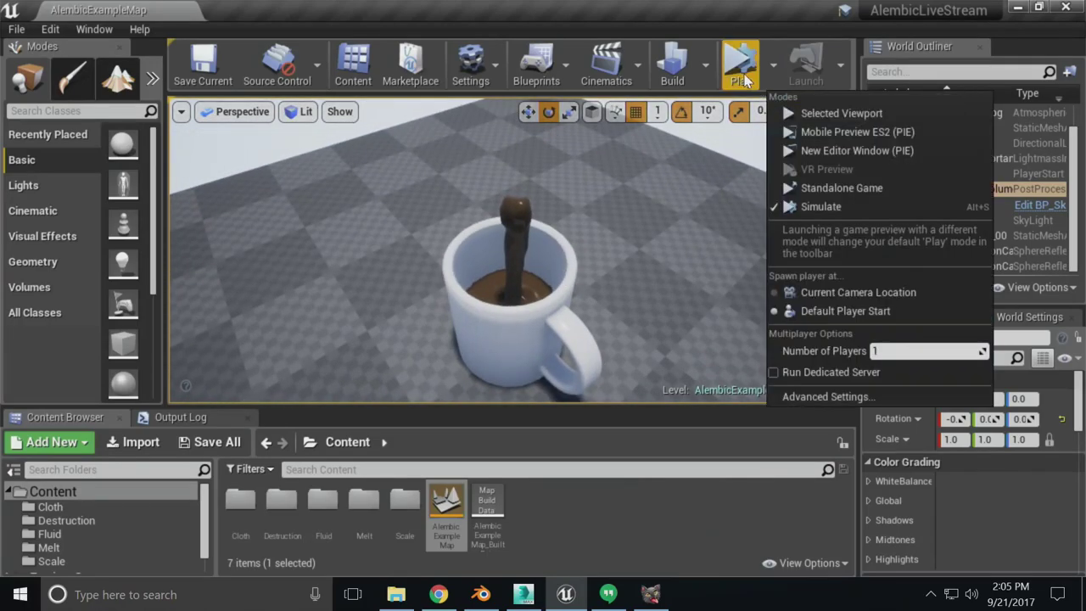
left_click(857, 116)
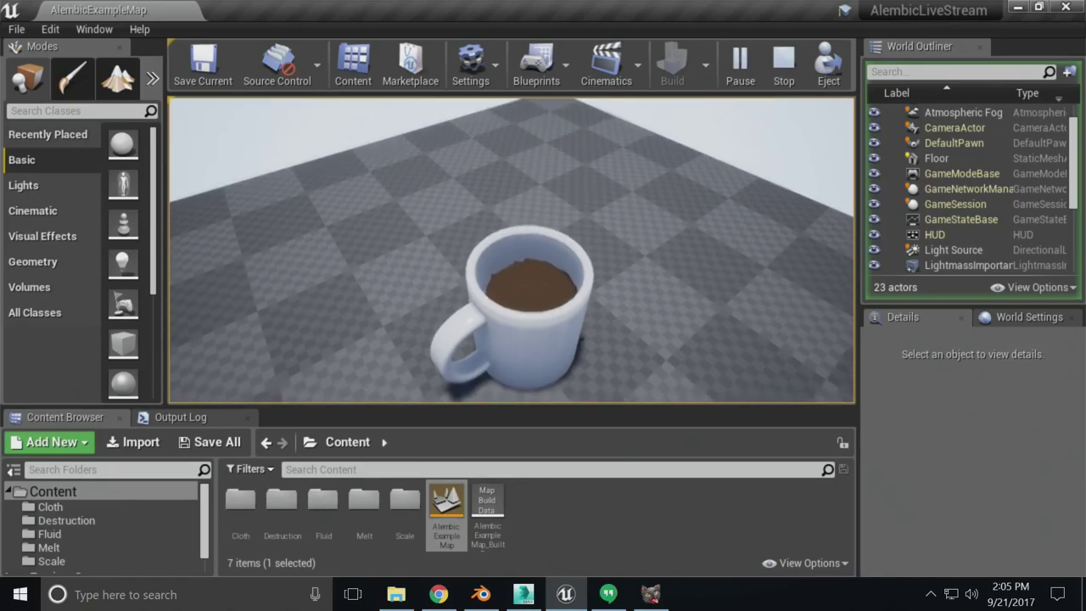
Stop playing and select the ABC_Coffe_Fluid_00 fluid cache to show its details
key("Escape")
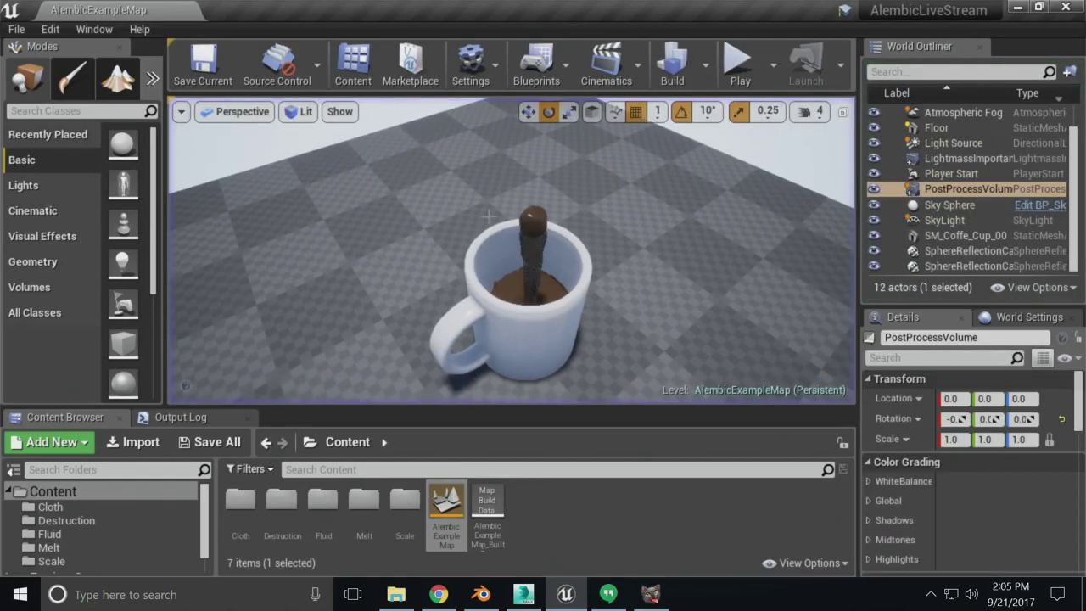
left_click(525, 243)
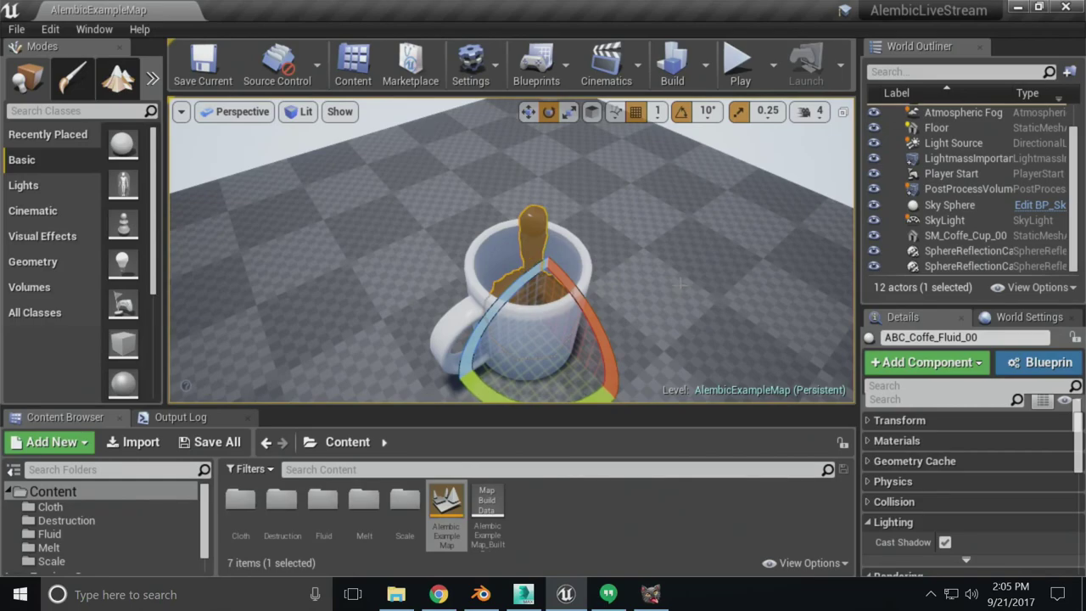
key("alt+Tab")
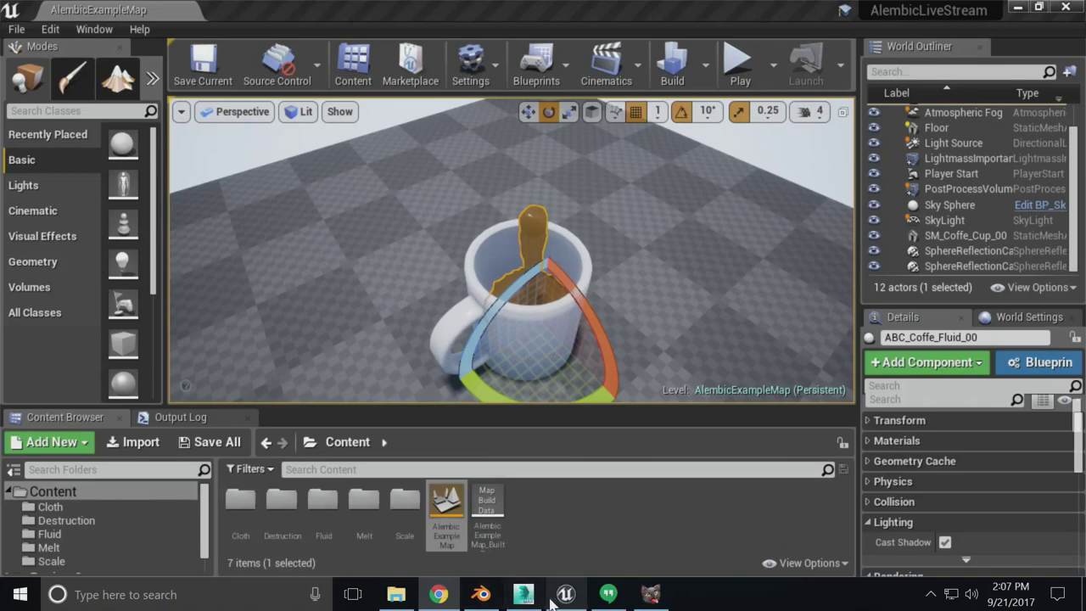
Play the coffee cup fluid animation and scrub the pour to frame 30
left_click(482, 593)
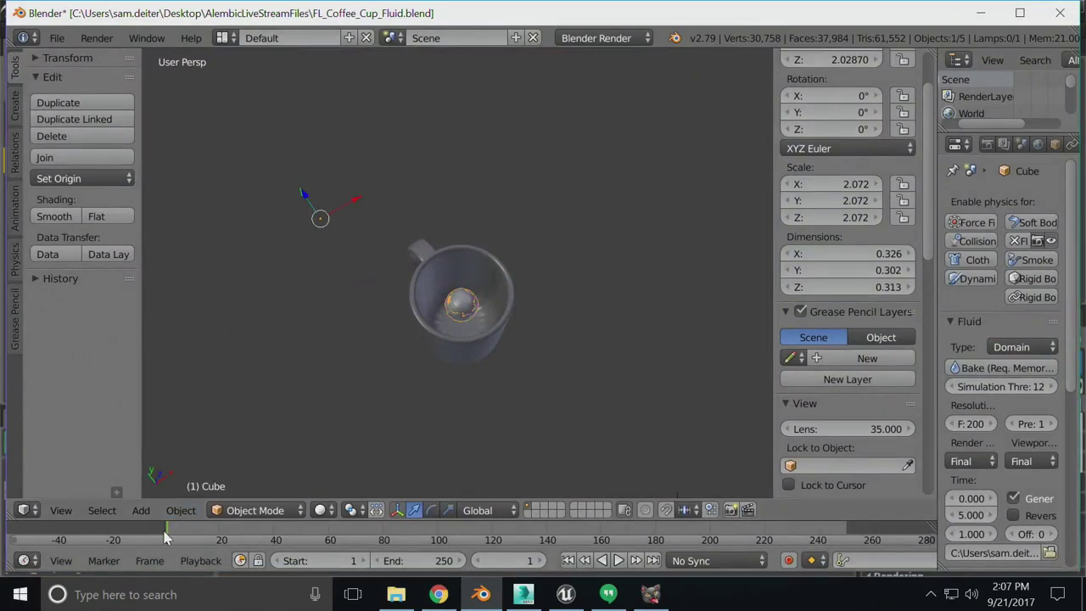
key("alt+a")
left_click_drag(179, 526, 100, 544)
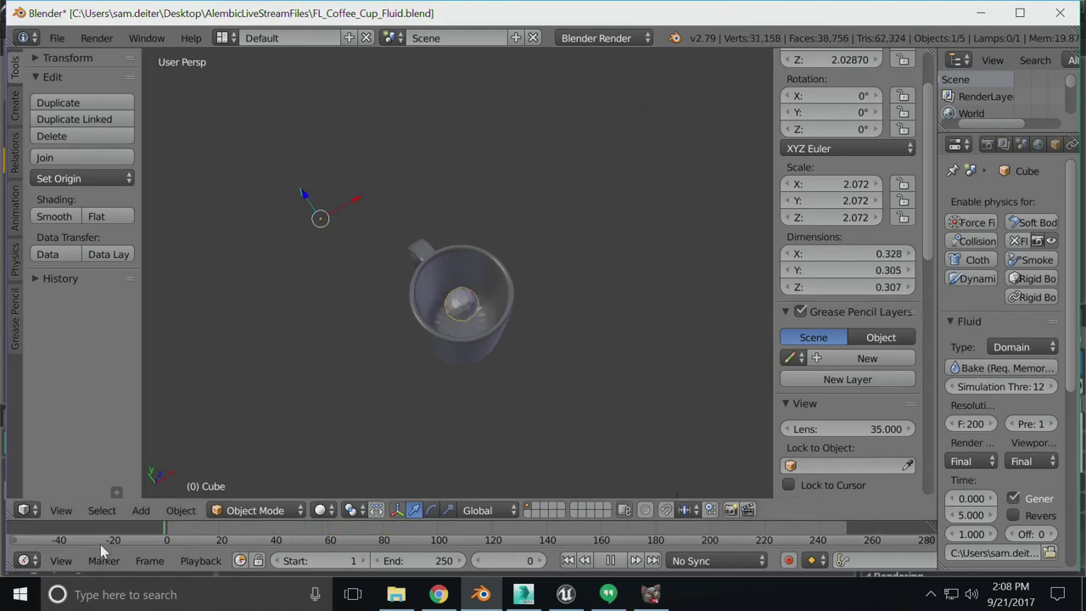
Select the inflow Sphere inside the cup, then the fluid domain Cube
right_click(460, 306)
scroll(475, 297, "up", 3)
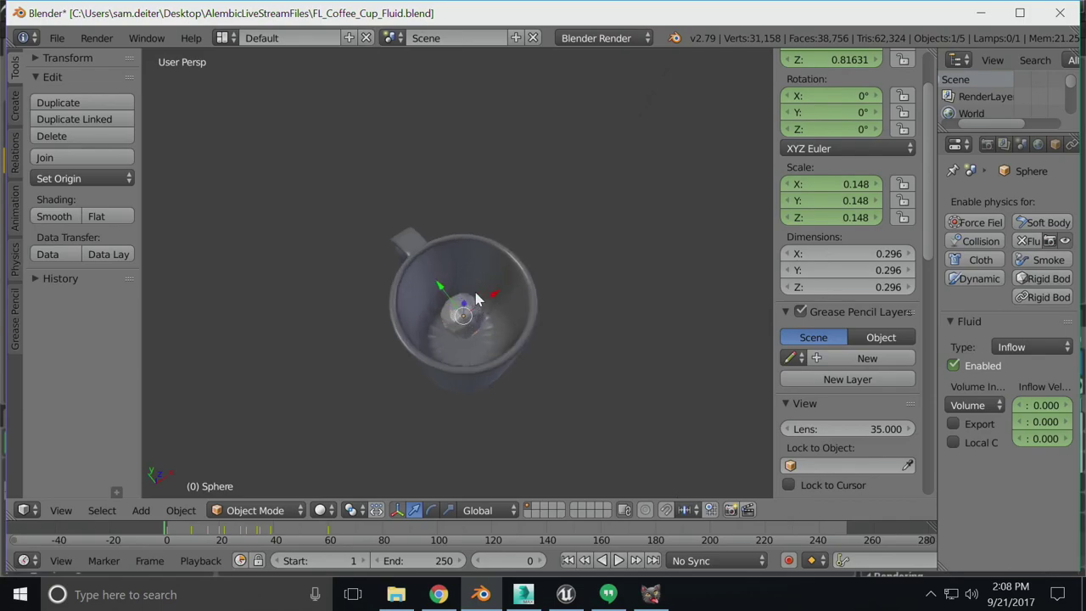
right_click(473, 314)
scroll(473, 314, "down", 3)
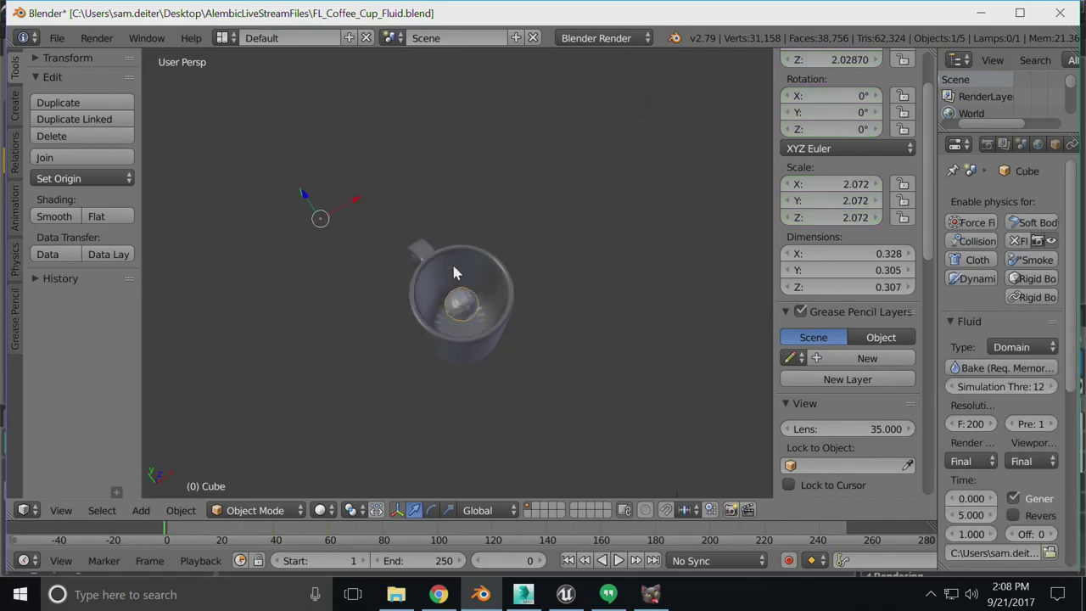
left_click(64, 40)
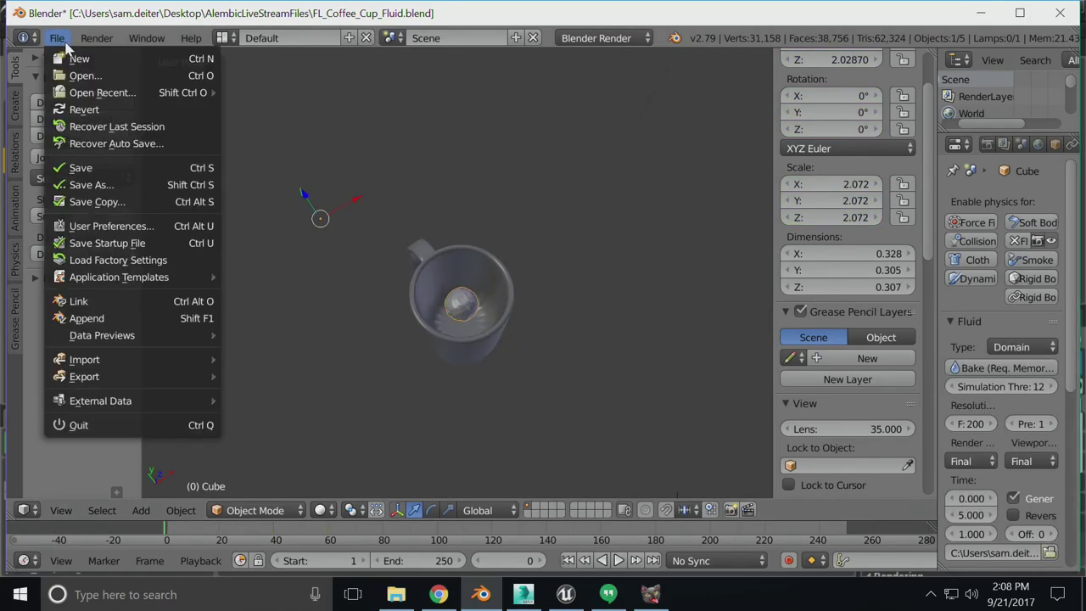
Start an Alembic export with Selected Objects Only on and Renderable Objects Only off
mouse_move(154, 376)
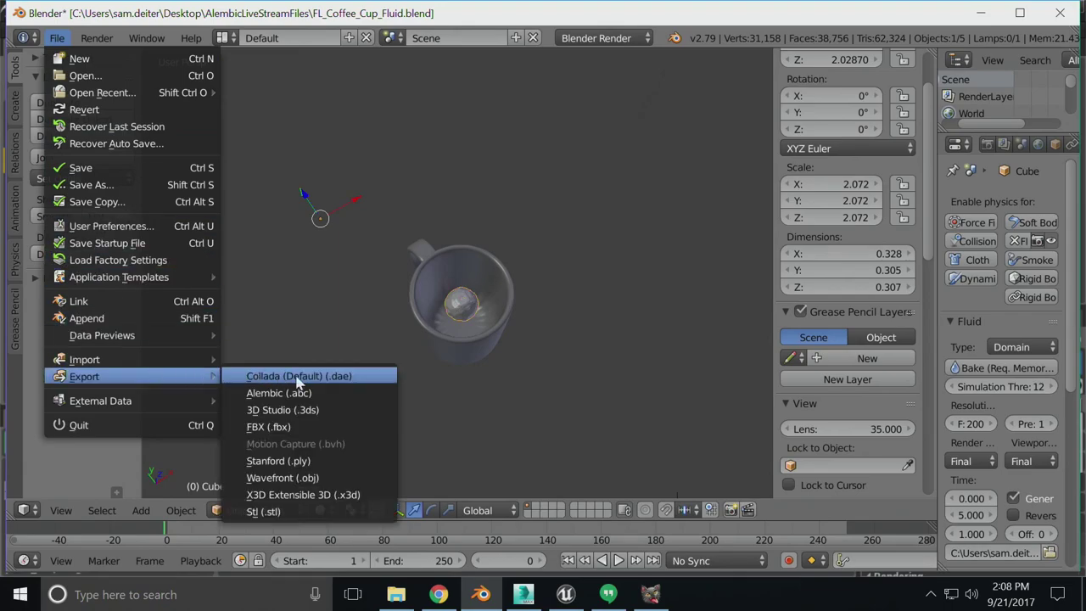
left_click(330, 393)
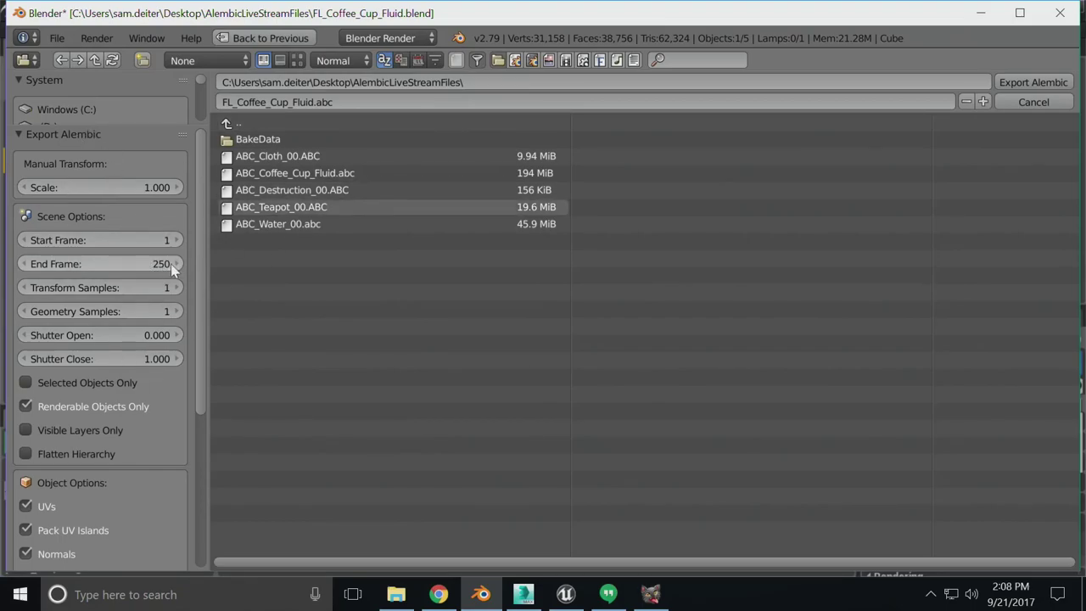
left_click(34, 383)
left_click(34, 407)
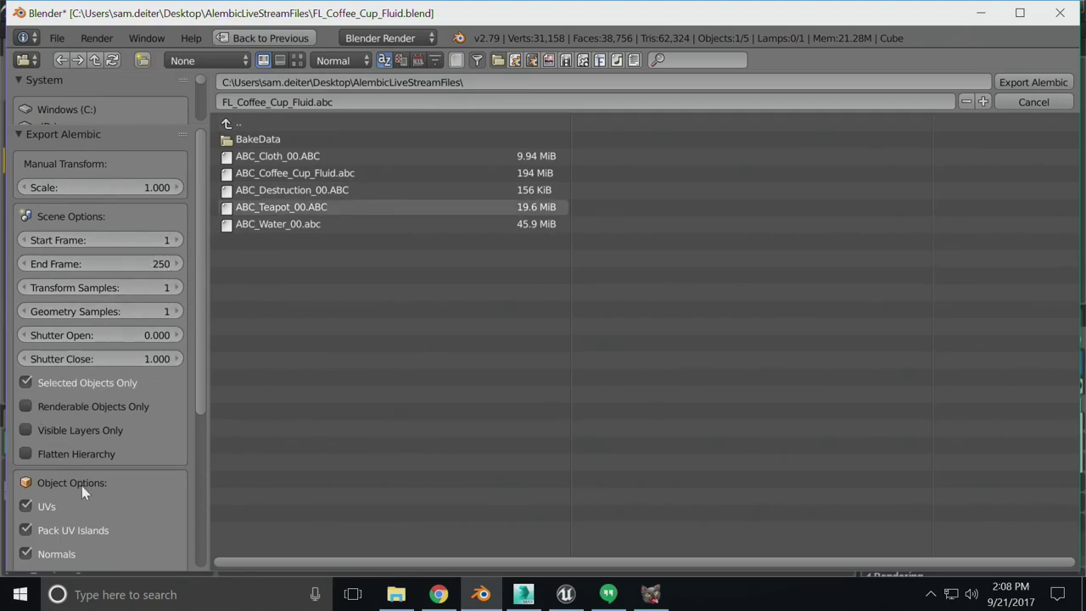
scroll(81, 485, "down", 3)
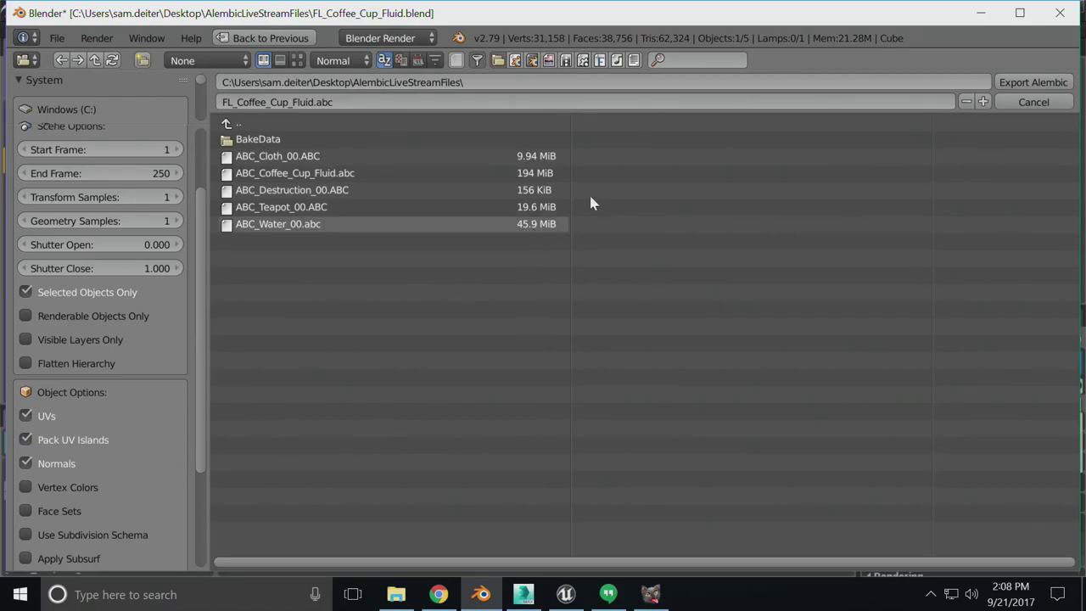
Cancel the Alembic export and scrub the fluid pour forward to frame 38
left_click(1046, 106)
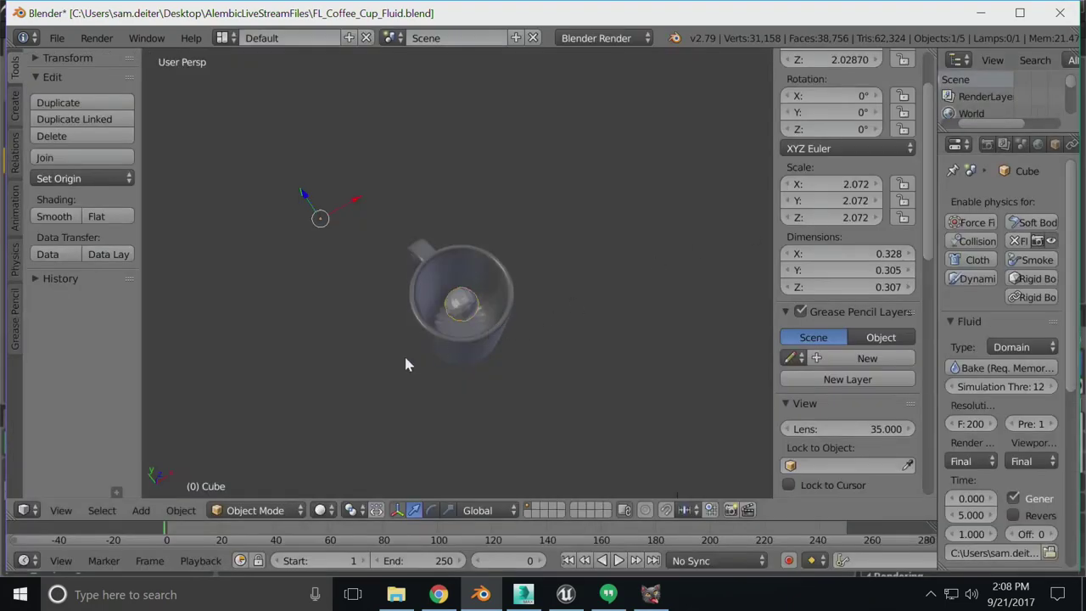
left_click_drag(166, 535, 269, 526)
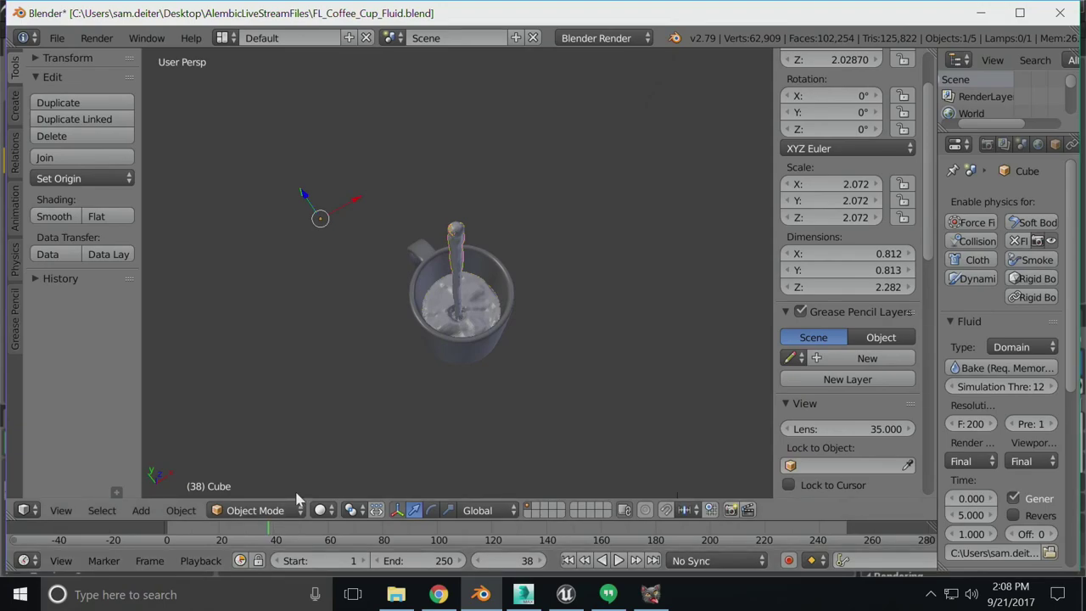
left_click(439, 594)
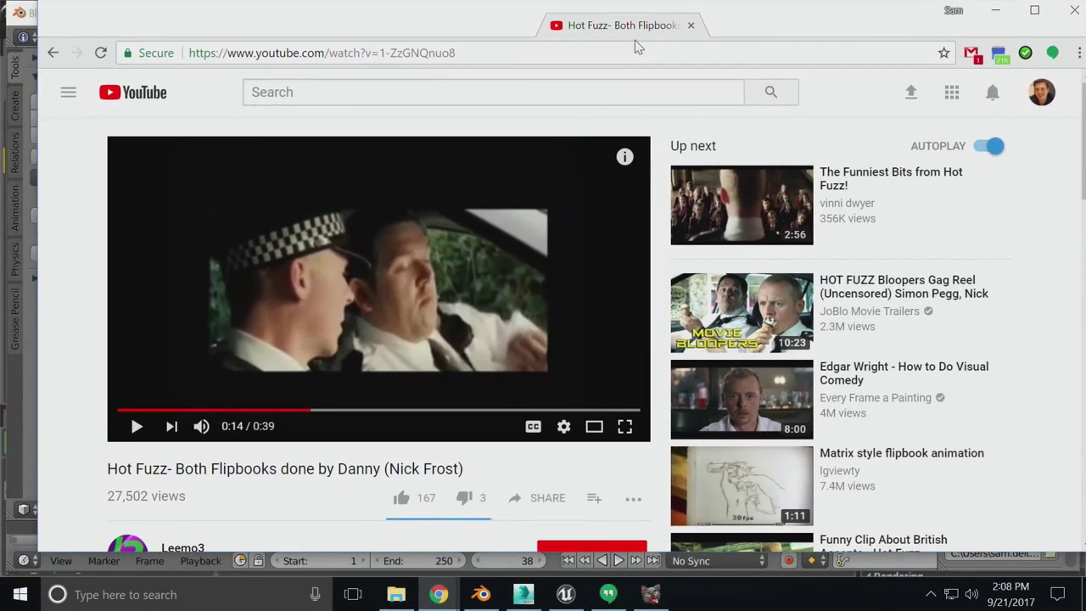
Maximize the Chrome window and play the Hot Fuzz flipbook video
double_click(635, 40)
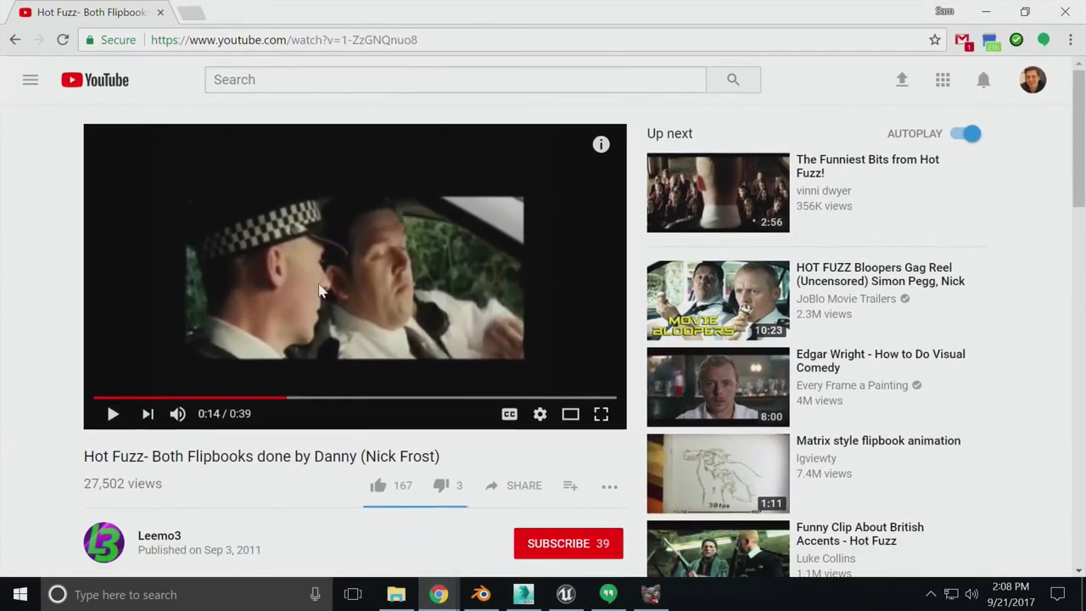
left_click(114, 413)
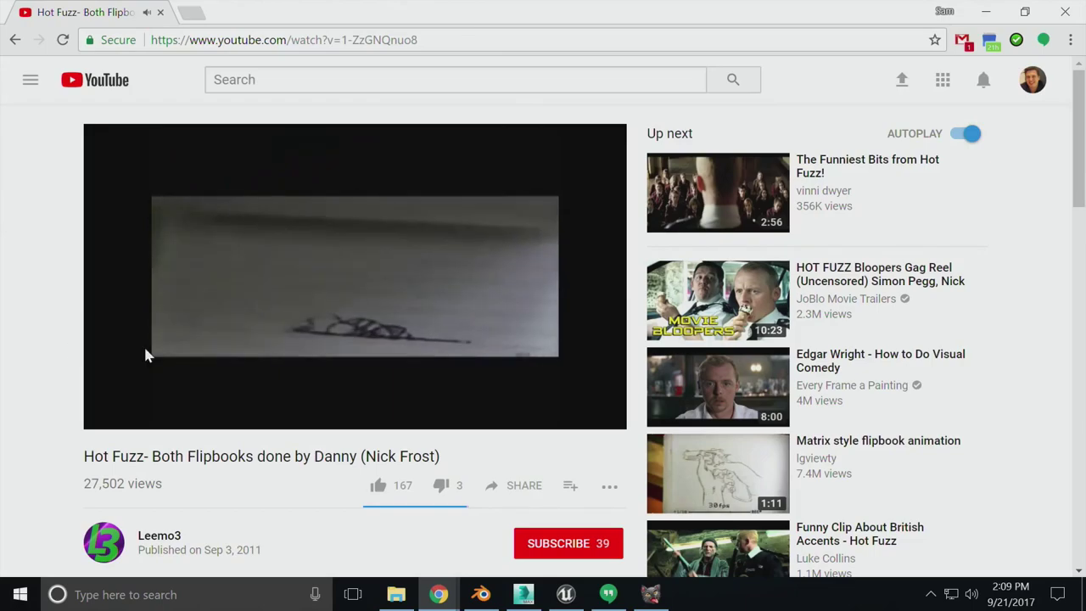
mouse_move(340, 340)
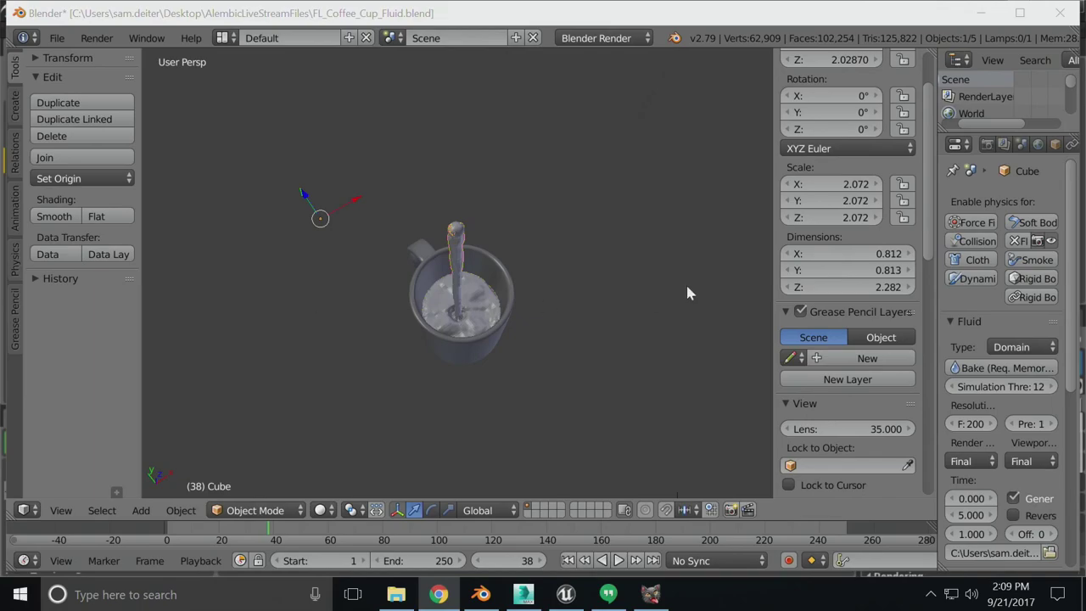
Orbit to a side view of the mug and advance the pour from frame 38 to 45
middle_click_drag(533, 278, 399, 213)
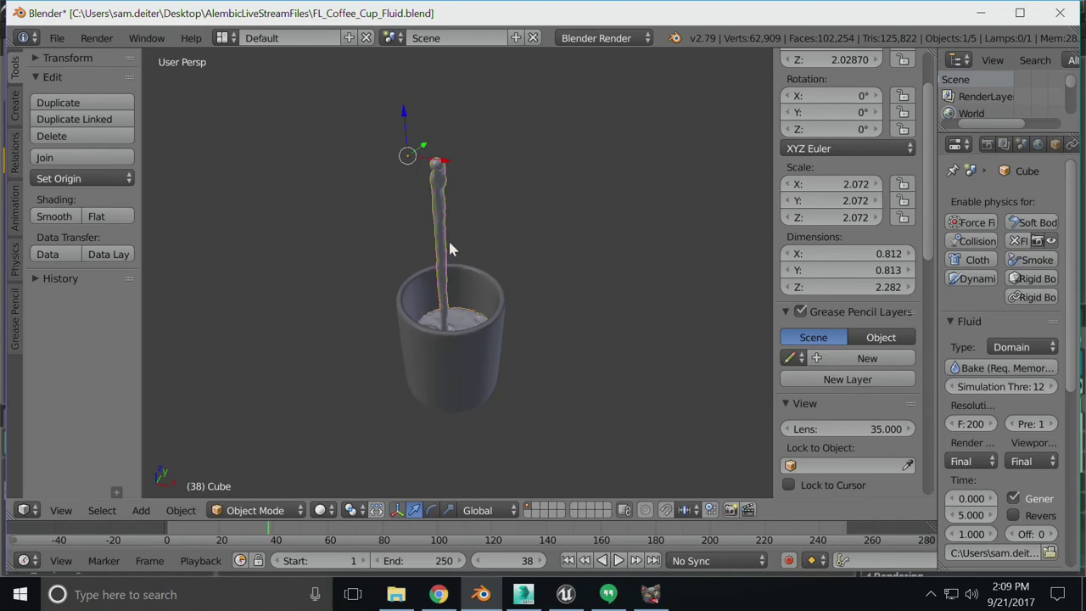
middle_click_drag(454, 229, 458, 235)
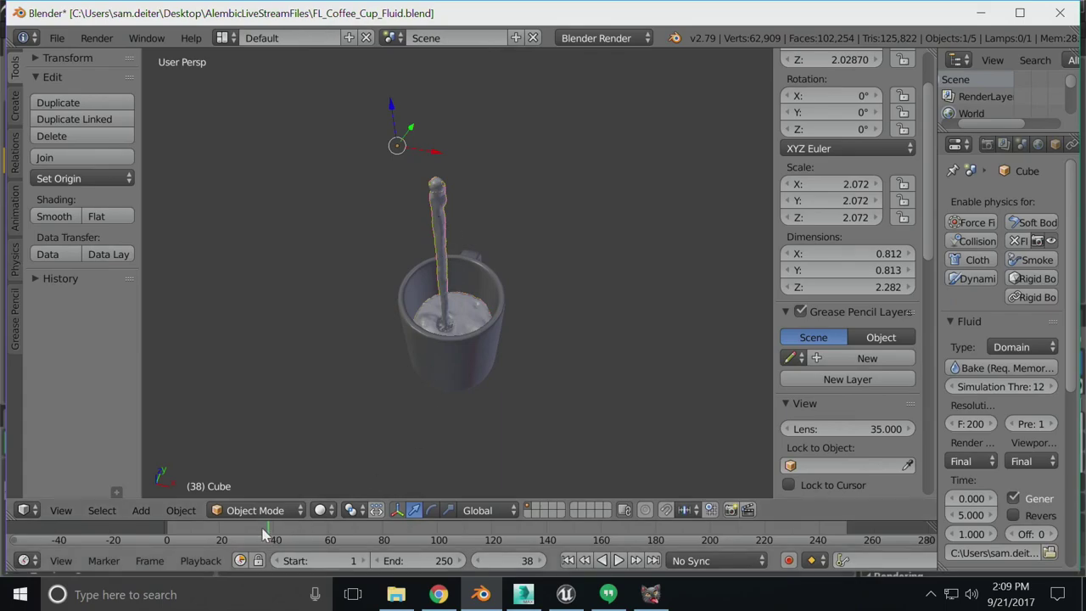
left_click_drag(263, 533, 287, 535)
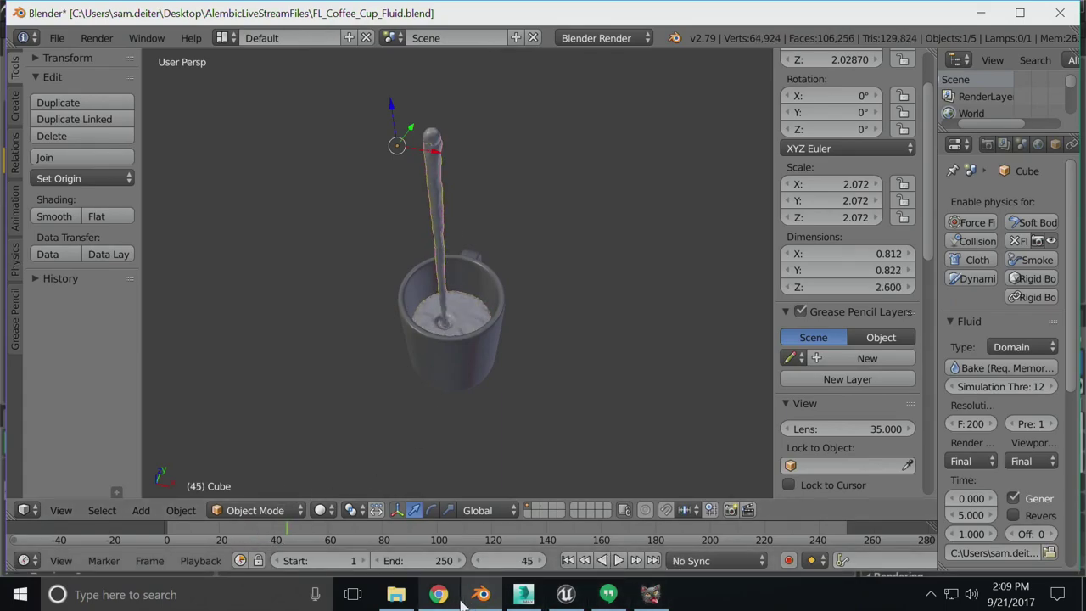
left_click(523, 594)
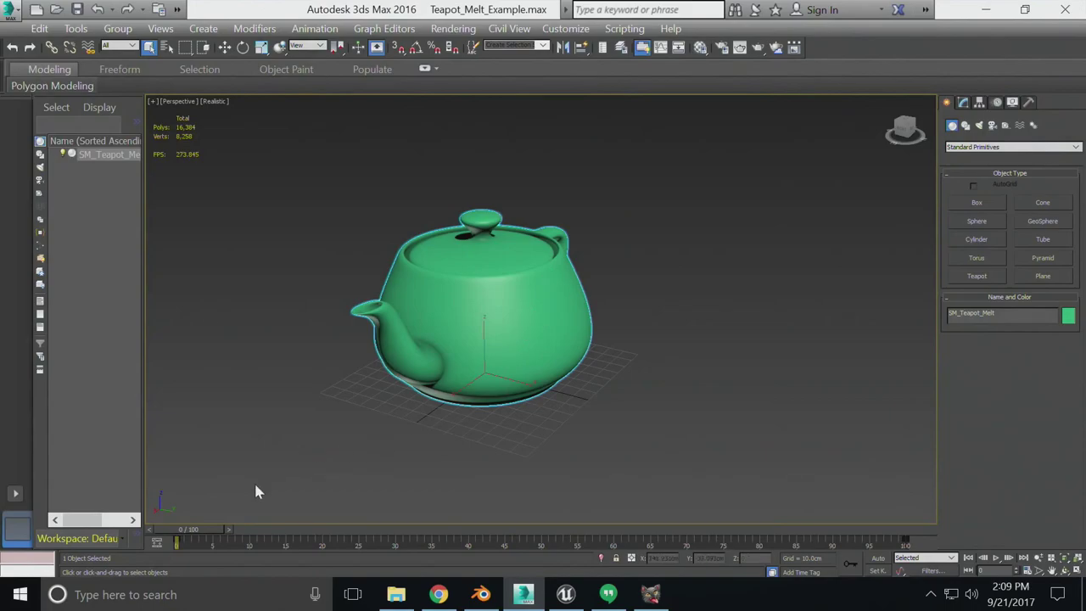
left_click_drag(190, 537, 189, 571)
key("q")
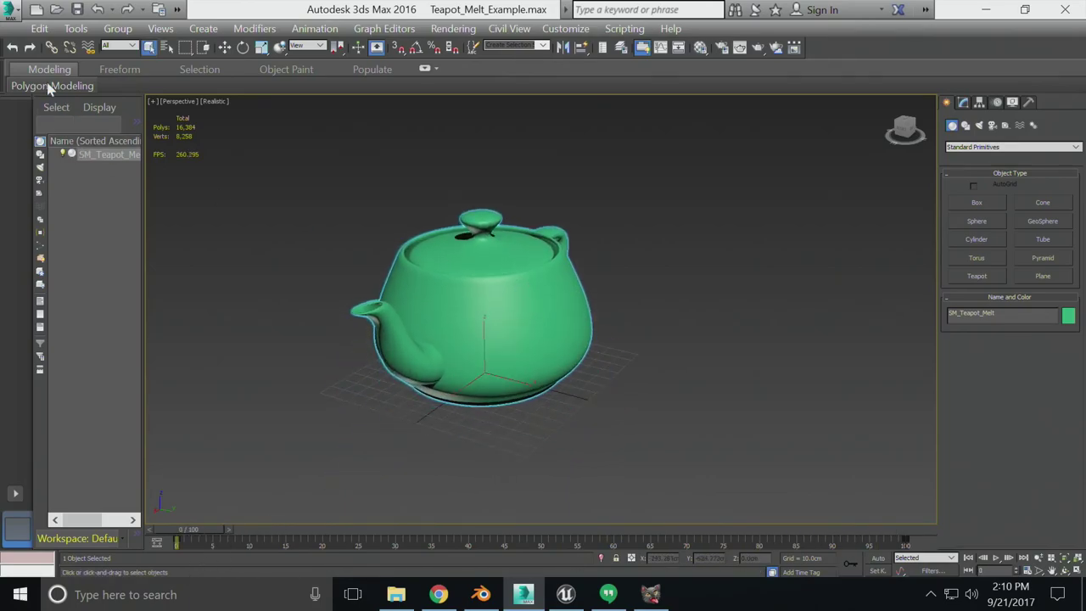
left_click(15, 17)
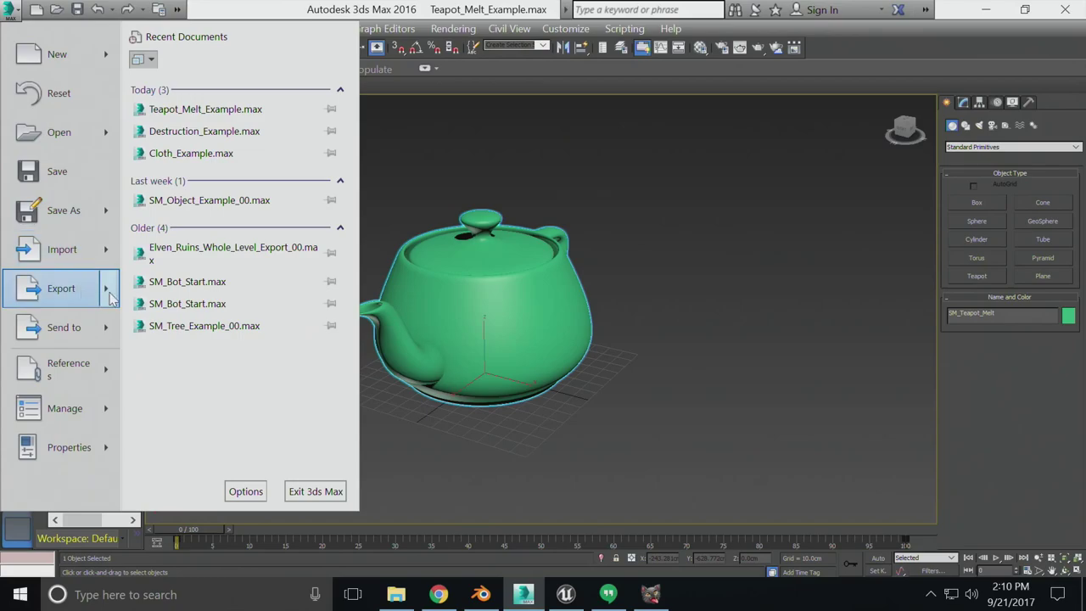
mouse_move(104, 290)
left_click(193, 153)
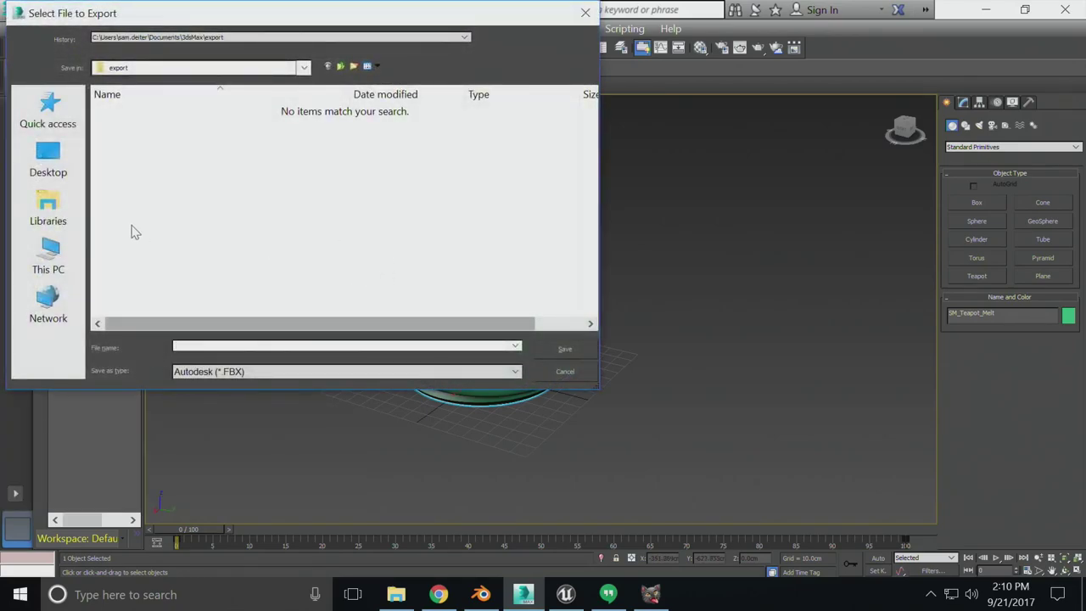
left_click(51, 166)
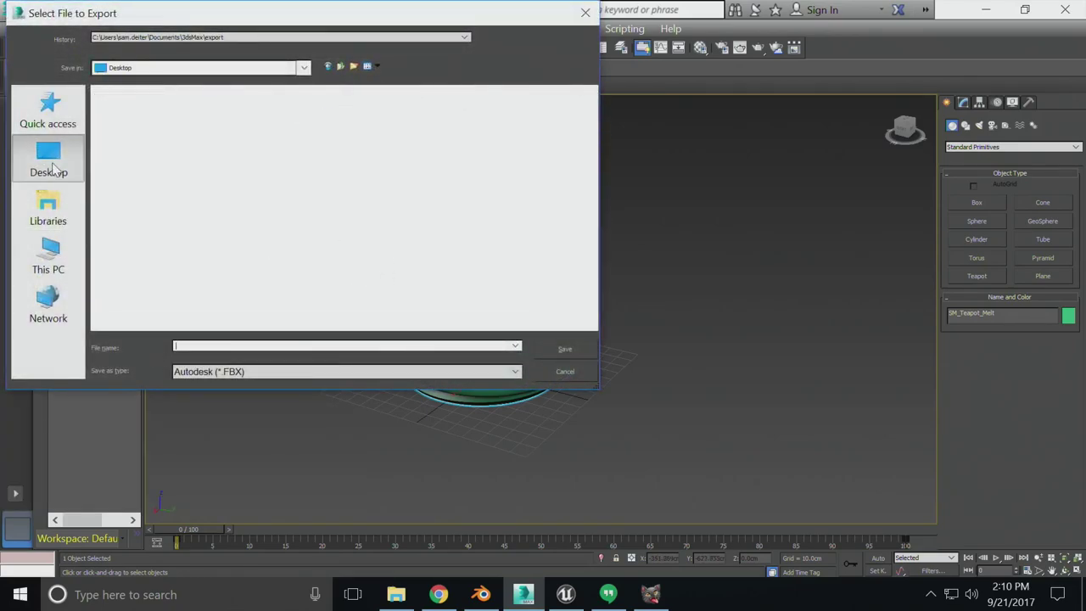
left_click(204, 346)
type("abc")
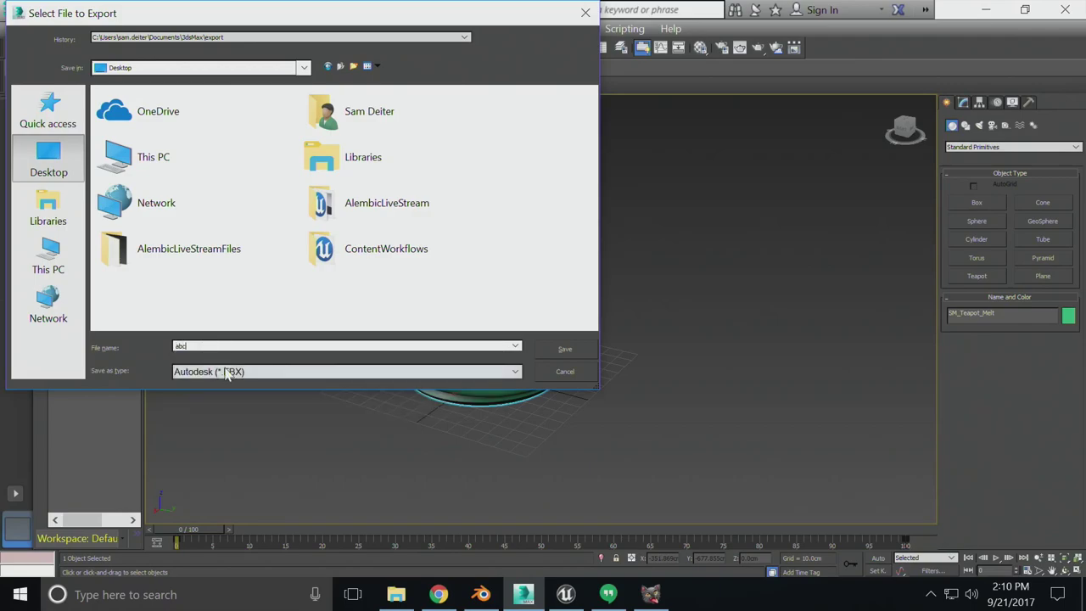
left_click(227, 376)
left_click(245, 408)
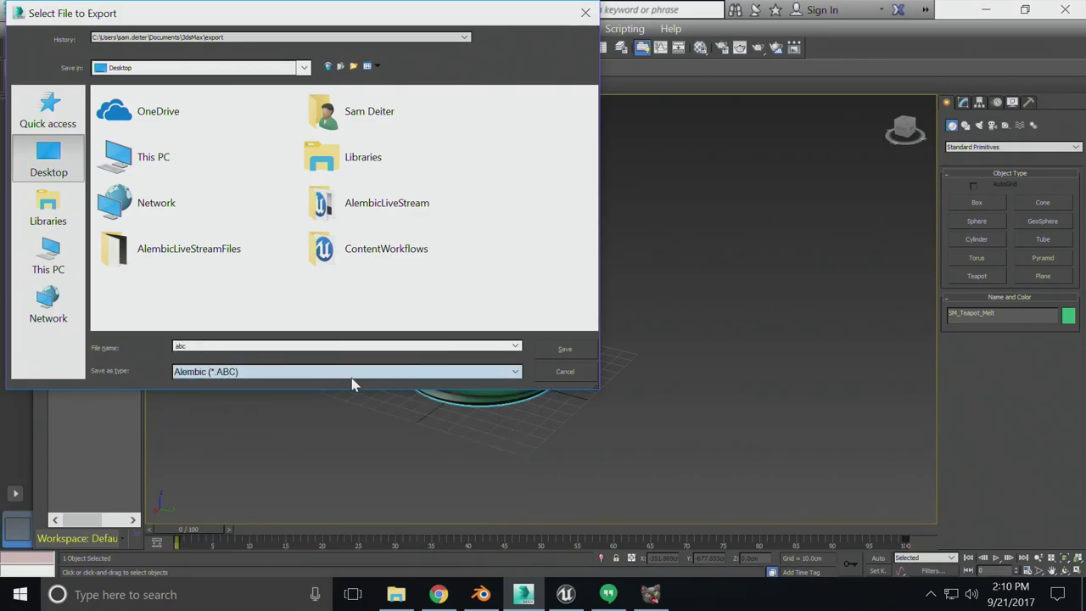
left_click(563, 350)
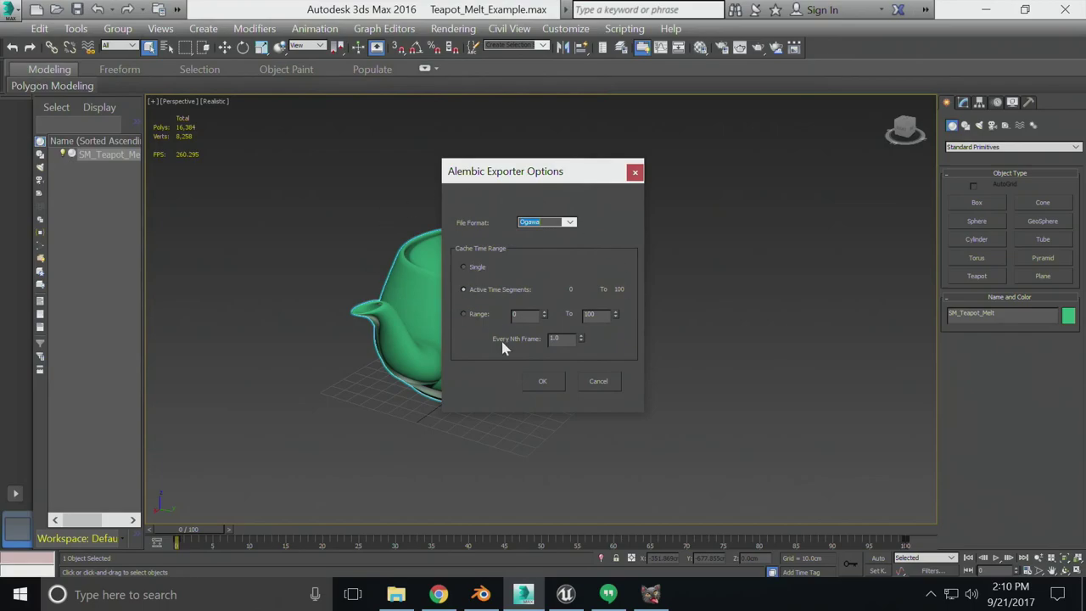
left_click(569, 222)
left_click(533, 241)
Cancel the export, frame the teapot, and scrub through the melt back to frame 0
left_click(618, 378)
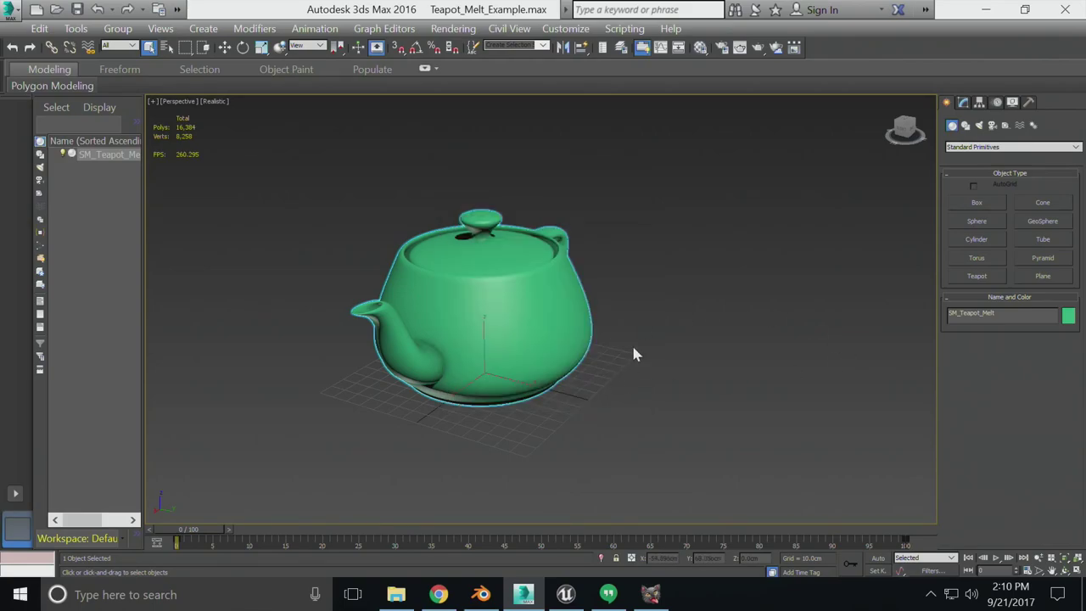
key("z")
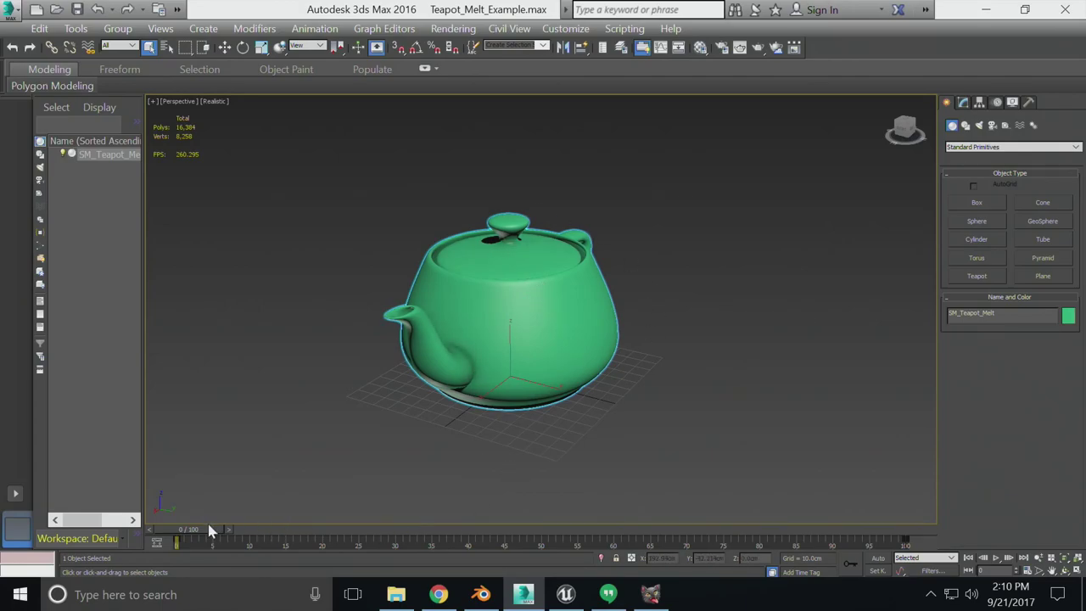
left_click_drag(197, 534, 538, 495)
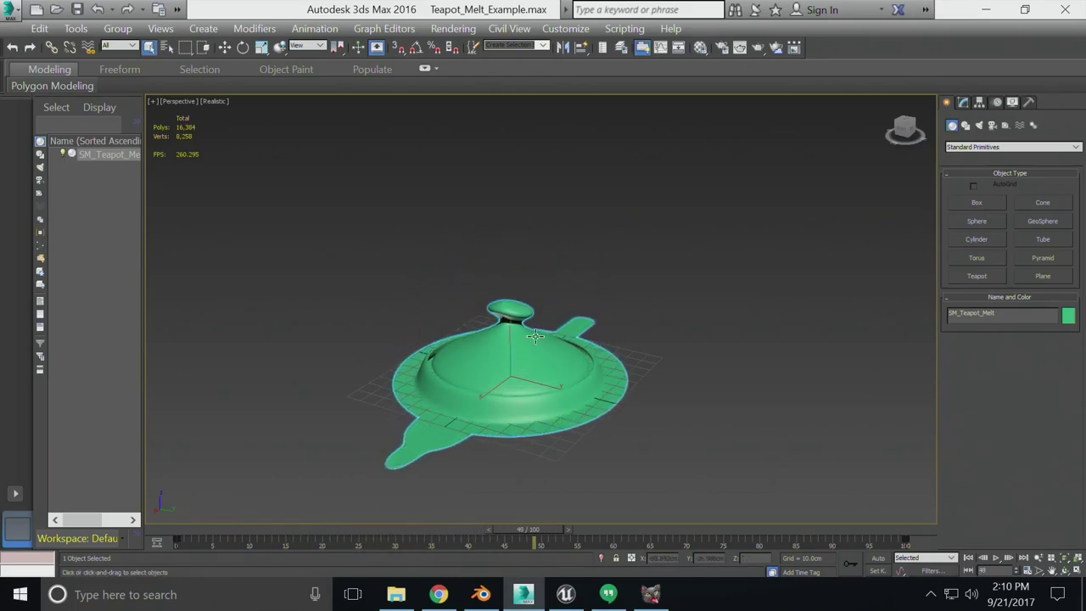
left_click_drag(544, 537, 191, 537)
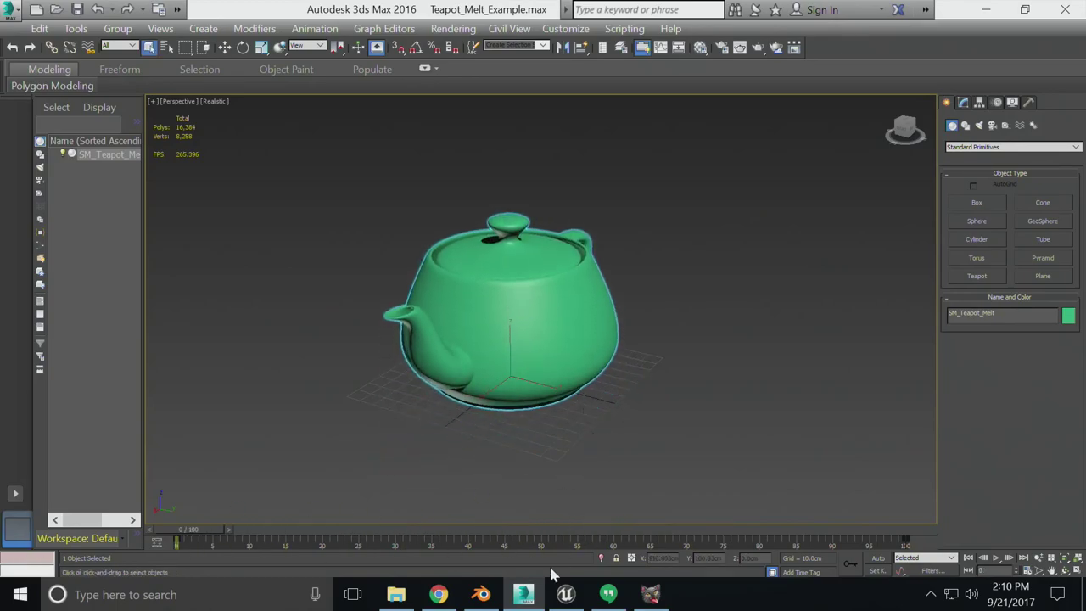
left_click(565, 594)
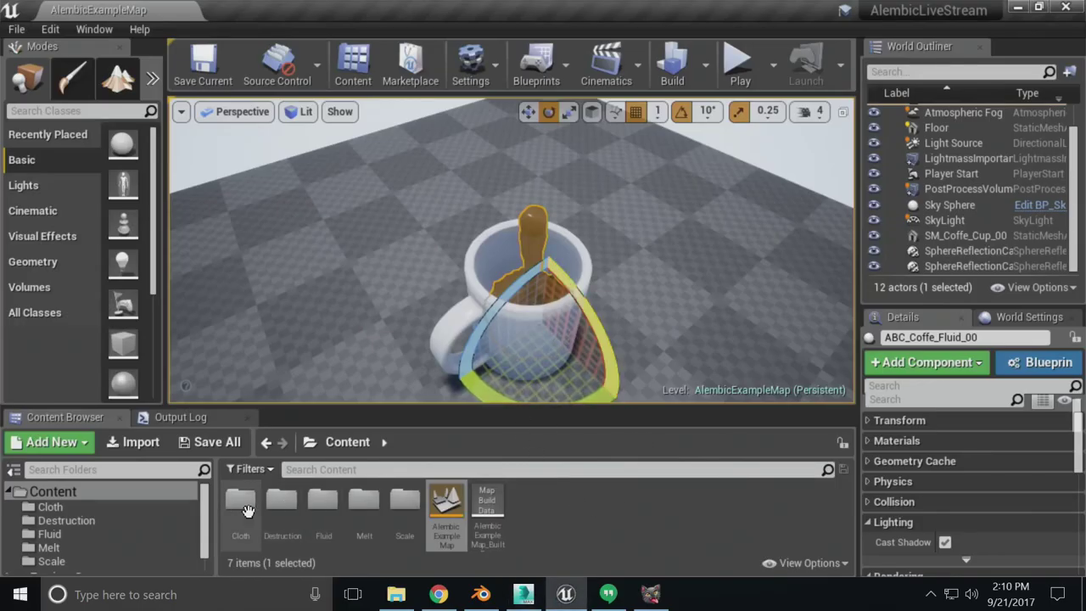
Open the Melt Example Map level from the Melt folder
left_click_drag(267, 406, 254, 339)
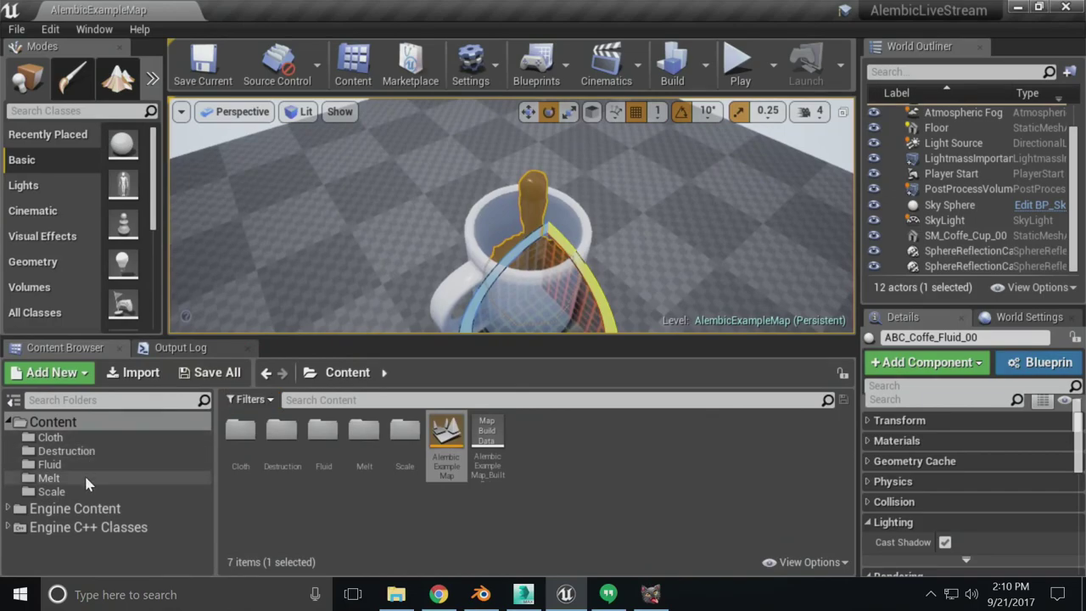
left_click(84, 475)
double_click(398, 437)
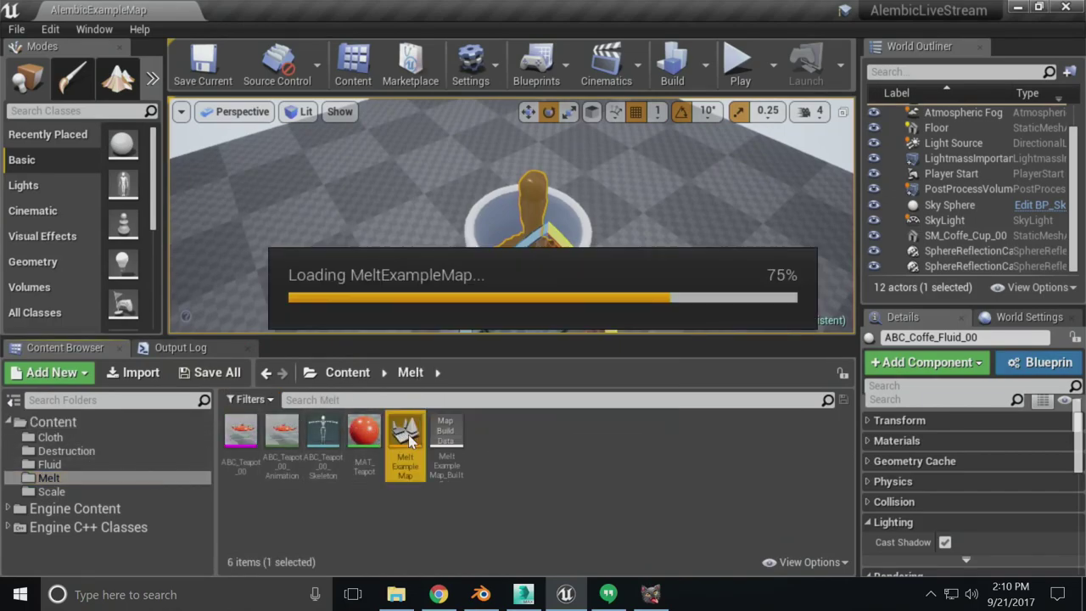
Simulate the level to watch the teapot melt, then stop the simulation
left_click(840, 64)
left_click(773, 65)
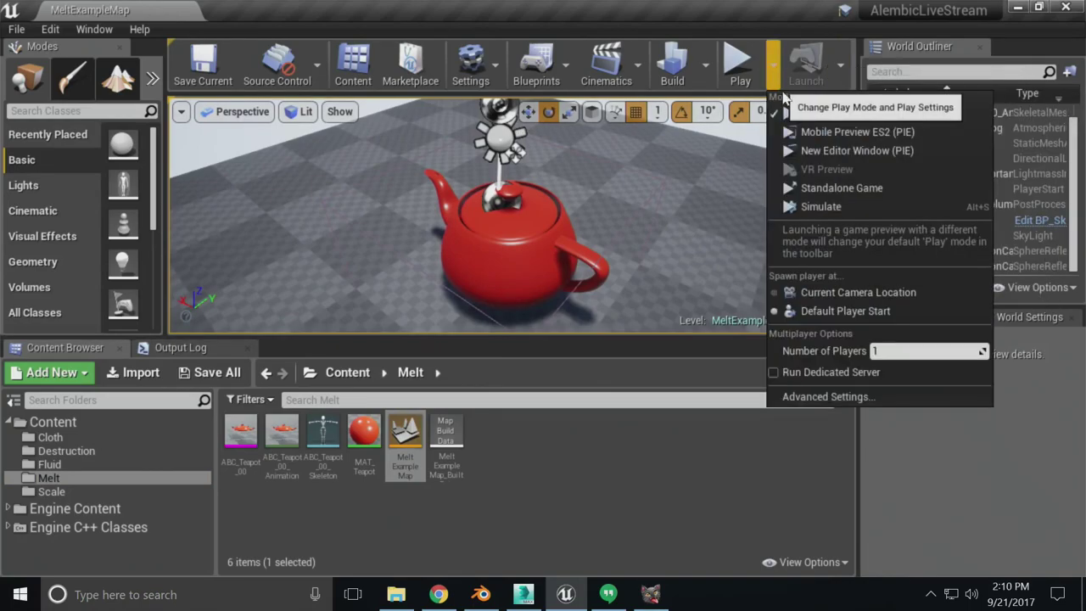
left_click(815, 206)
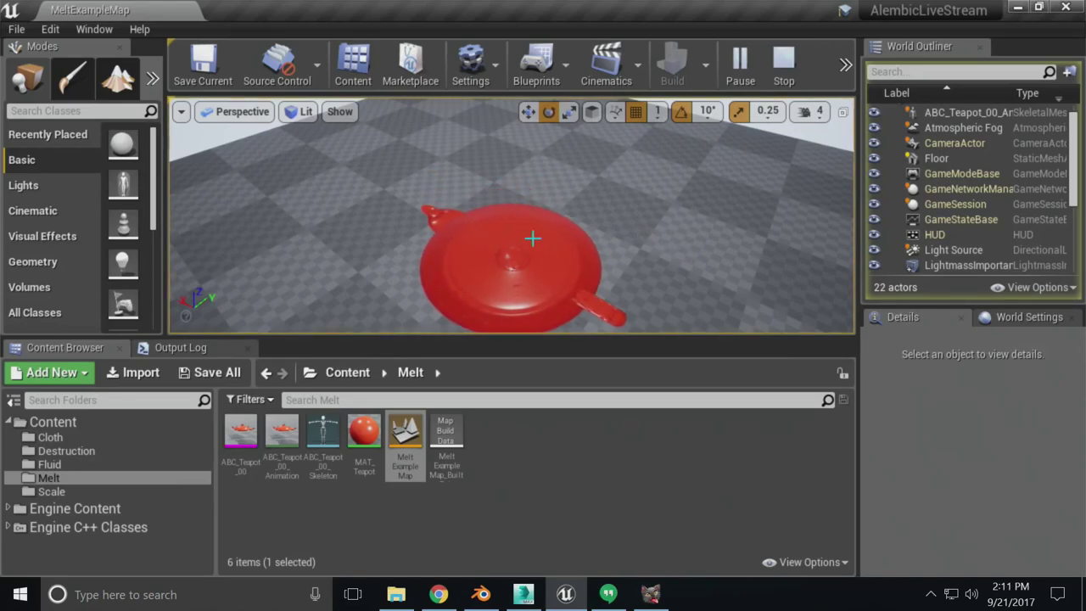
left_click(791, 76)
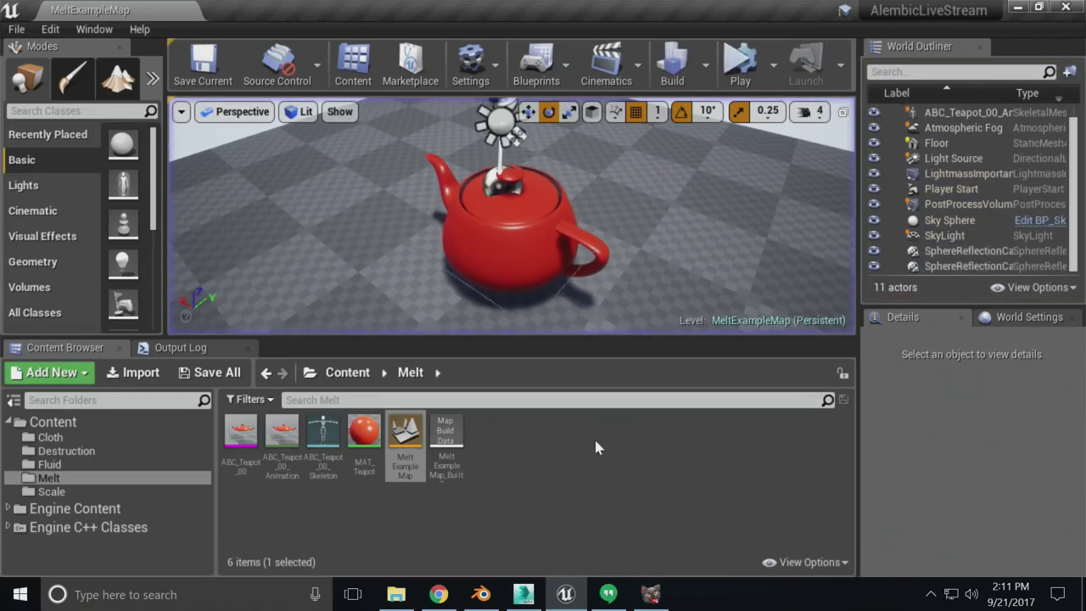
Open the ABC_Teapot_00 skeletal mesh asset for editing
left_click(500, 435)
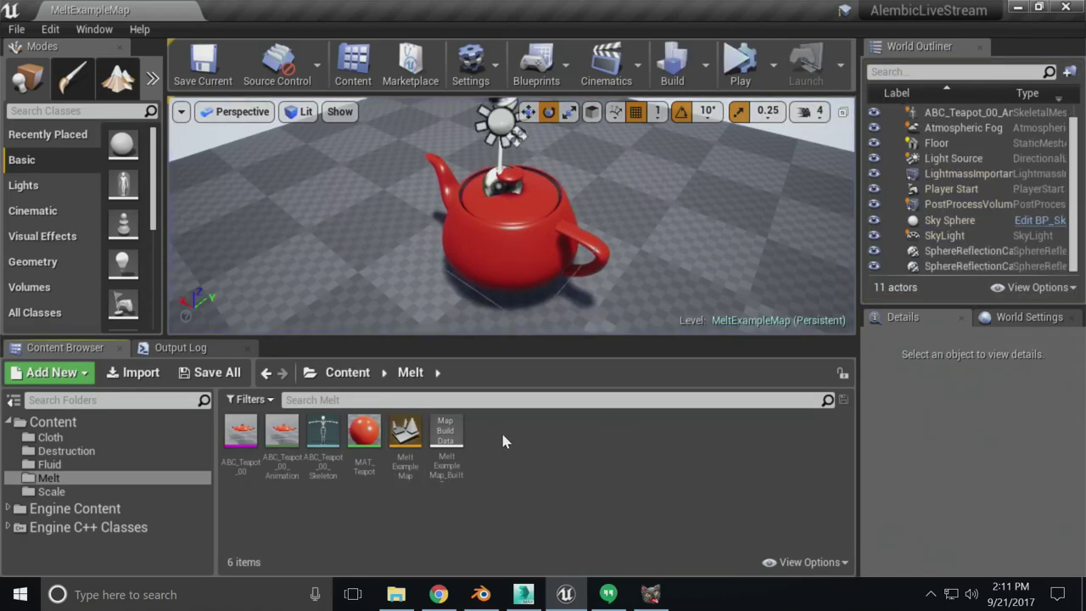
left_click(239, 431)
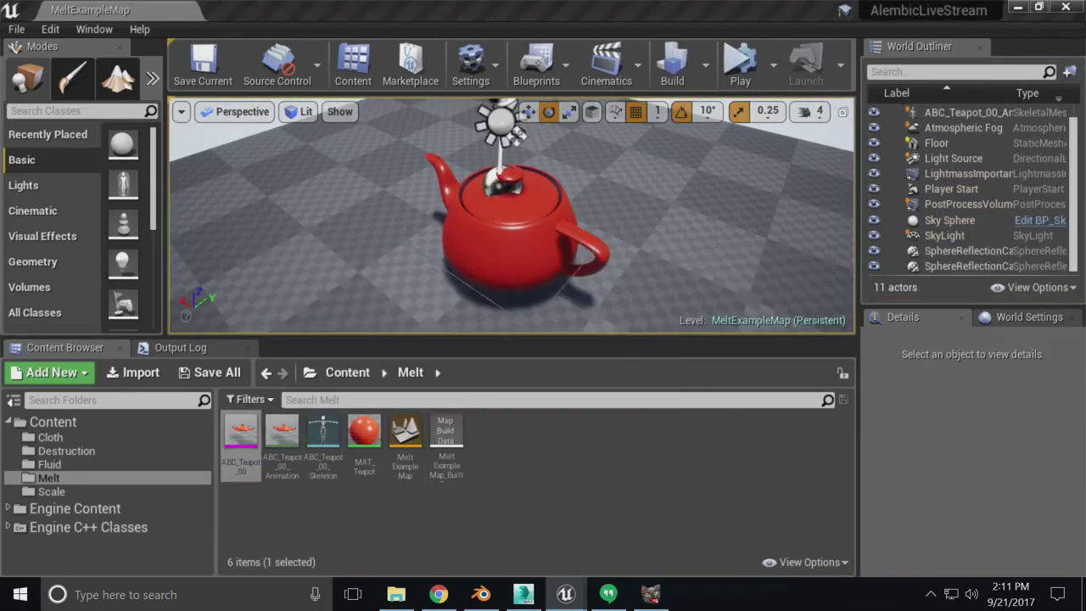
key("Return")
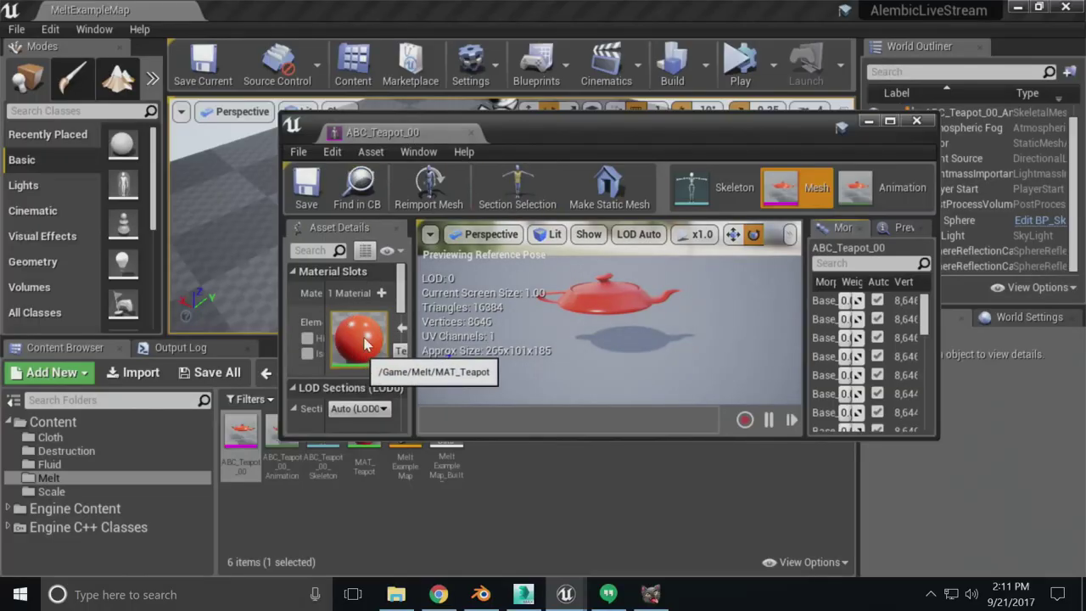
Preview the teapot's melt animation, then close the animation tab and the ABC_Teapot_00 editor
left_click(883, 188)
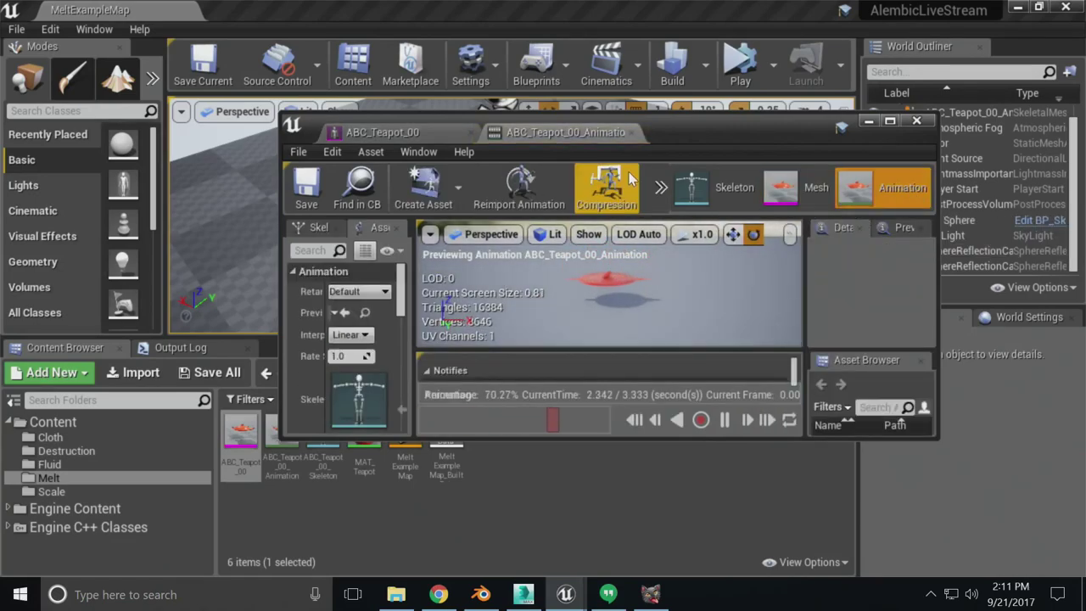
left_click(633, 133)
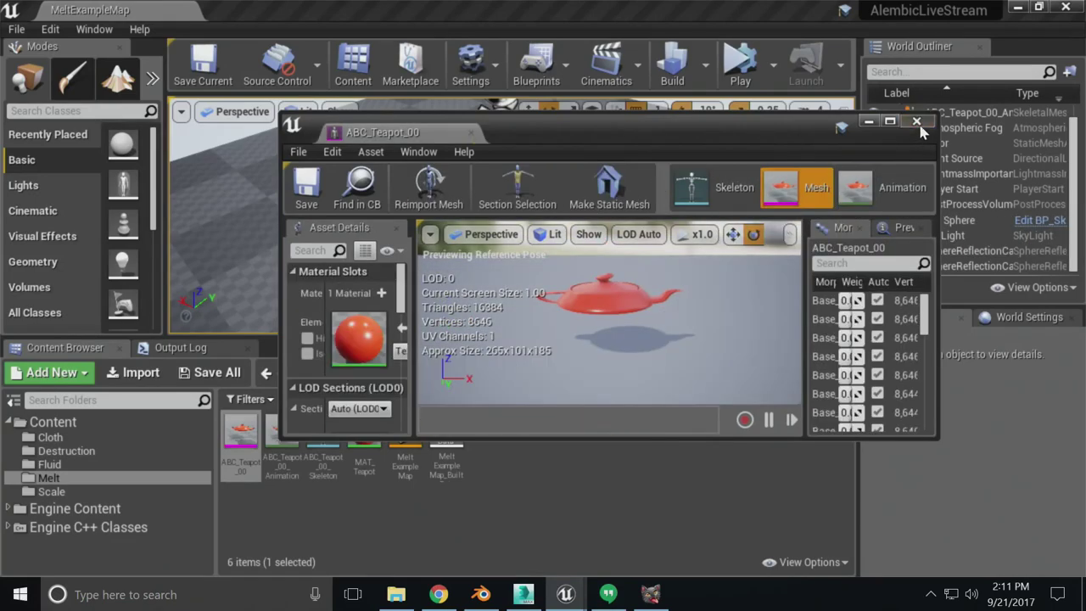
left_click(917, 122)
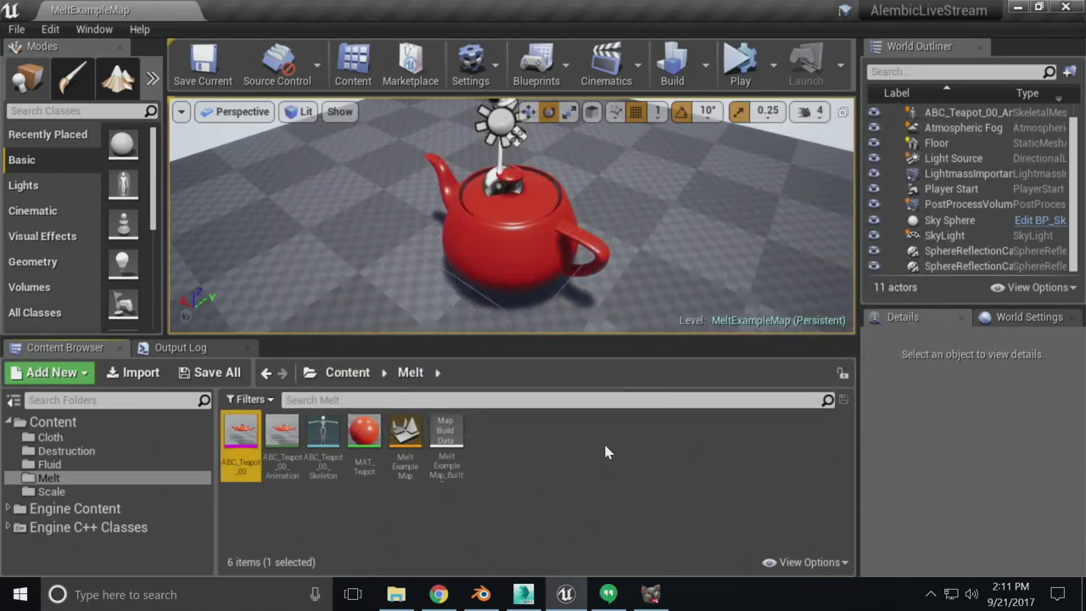
Import ABC_Teapot_00.ABC from AlembicLiveStreamFiles into /Game/Melt, declining to overwrite the existing asset
right_click(530, 450)
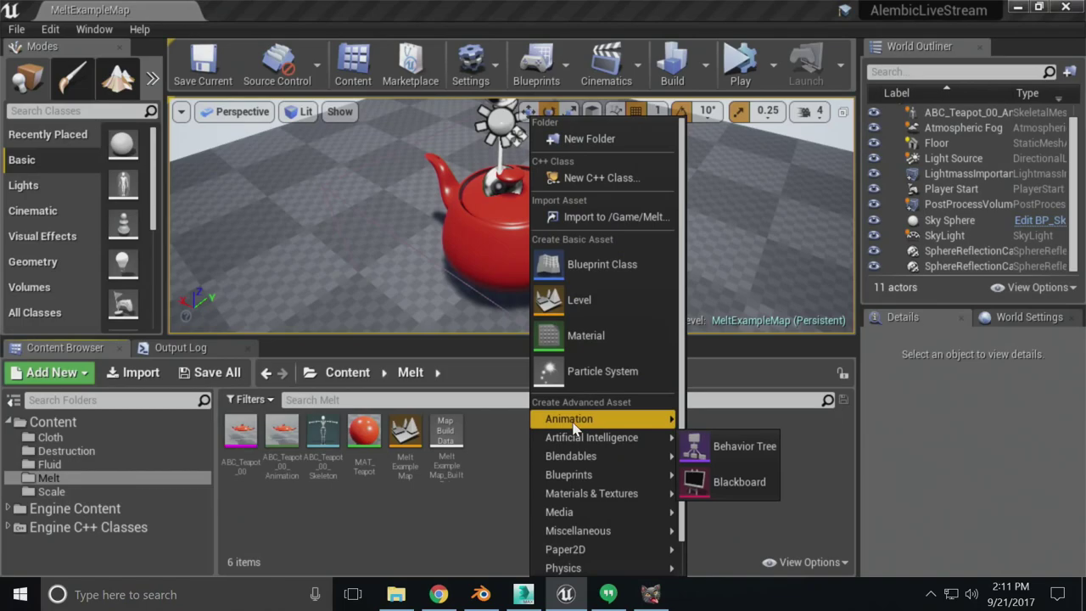
left_click(613, 218)
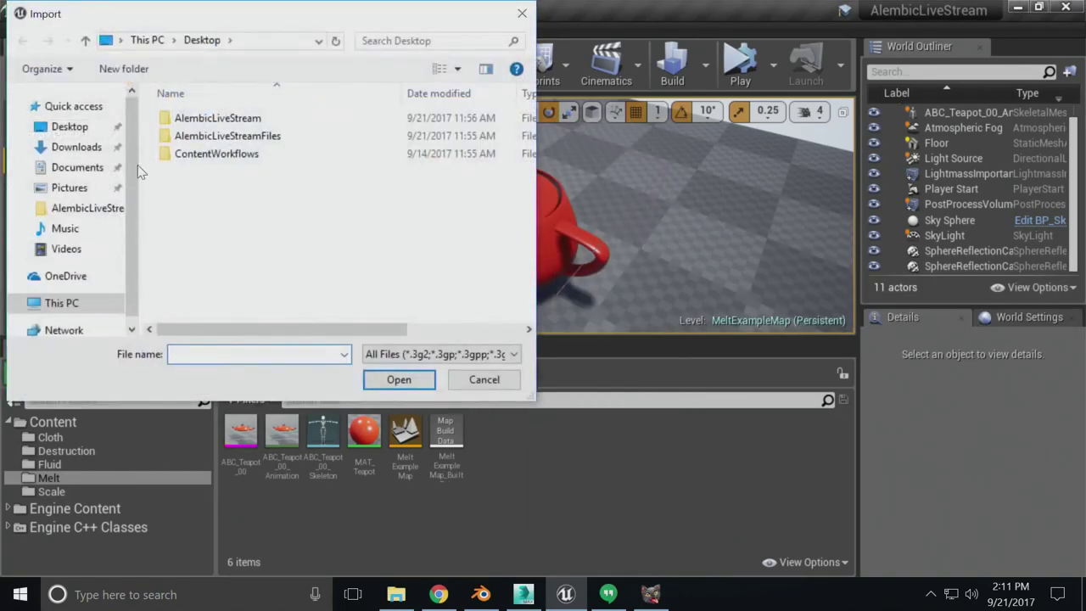
double_click(271, 136)
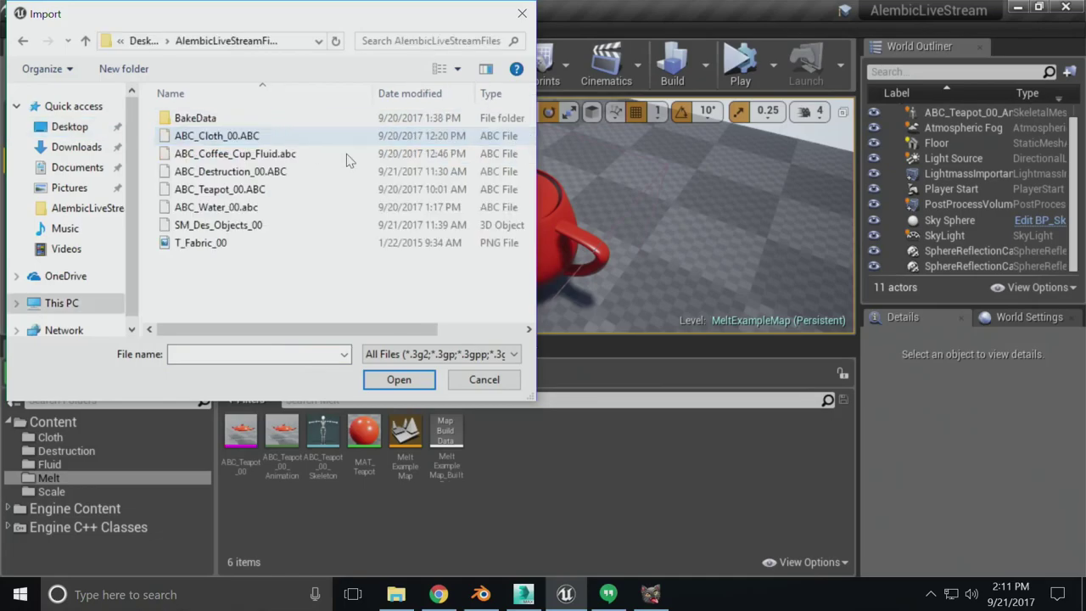
left_click(251, 190)
left_click(399, 379)
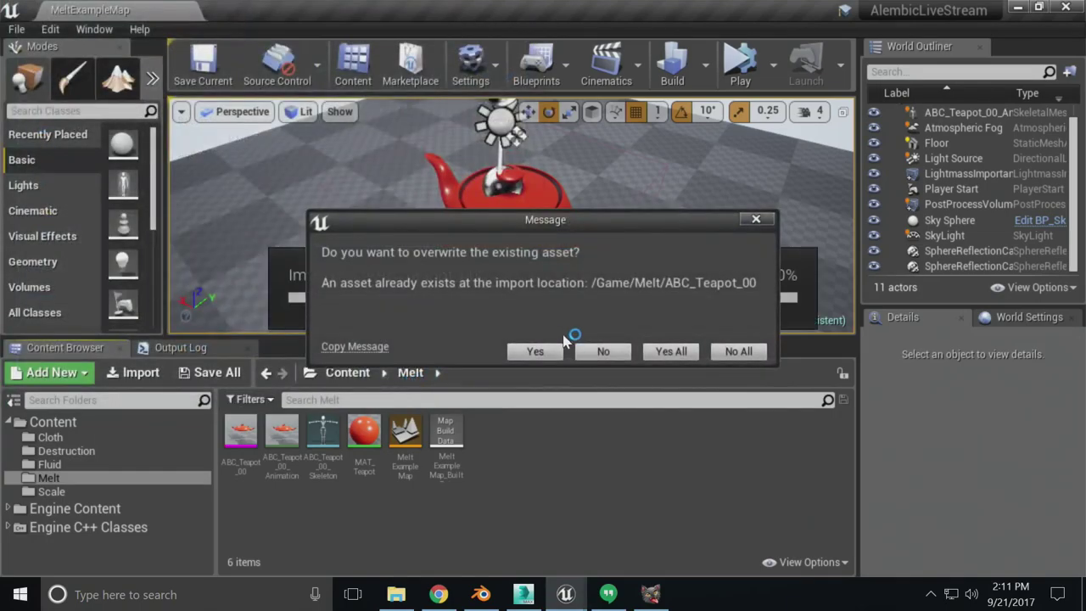
left_click(604, 353)
Duplicate ABC_Teapot_00.ABC in AlembicLiveStreamFiles as ABC_Teapot_00 - Copy.ABC, then return to Unreal
left_click(396, 594)
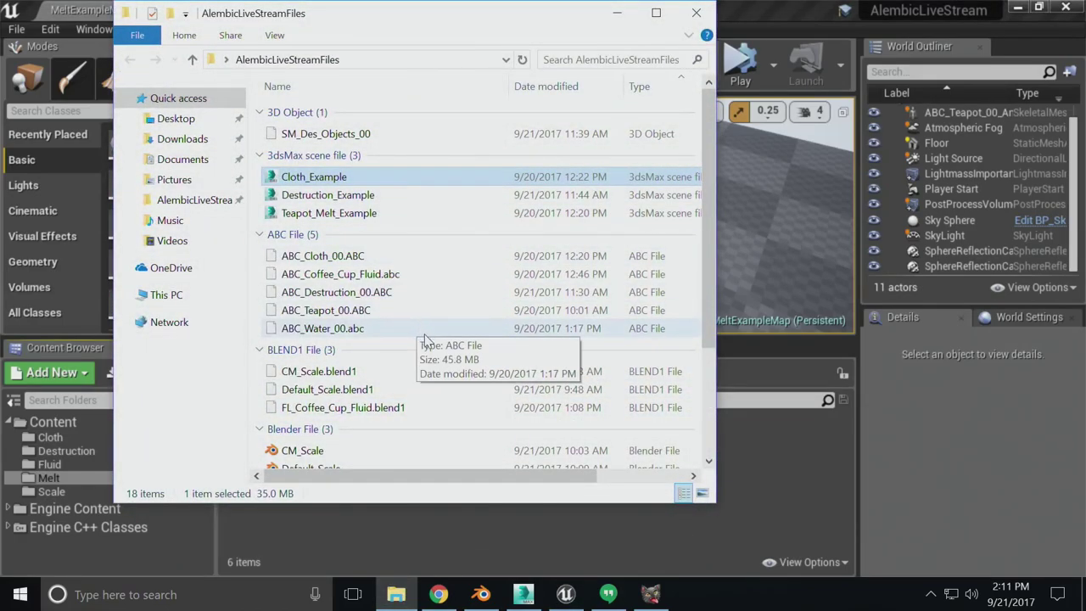
left_click(393, 311)
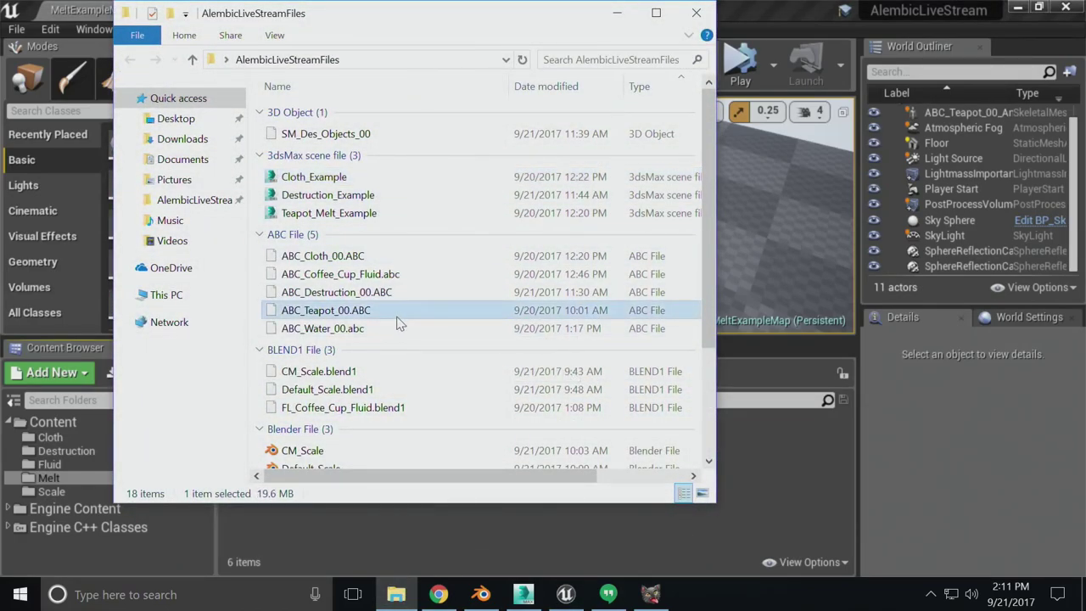
key("ctrl+c")
key("ctrl+v")
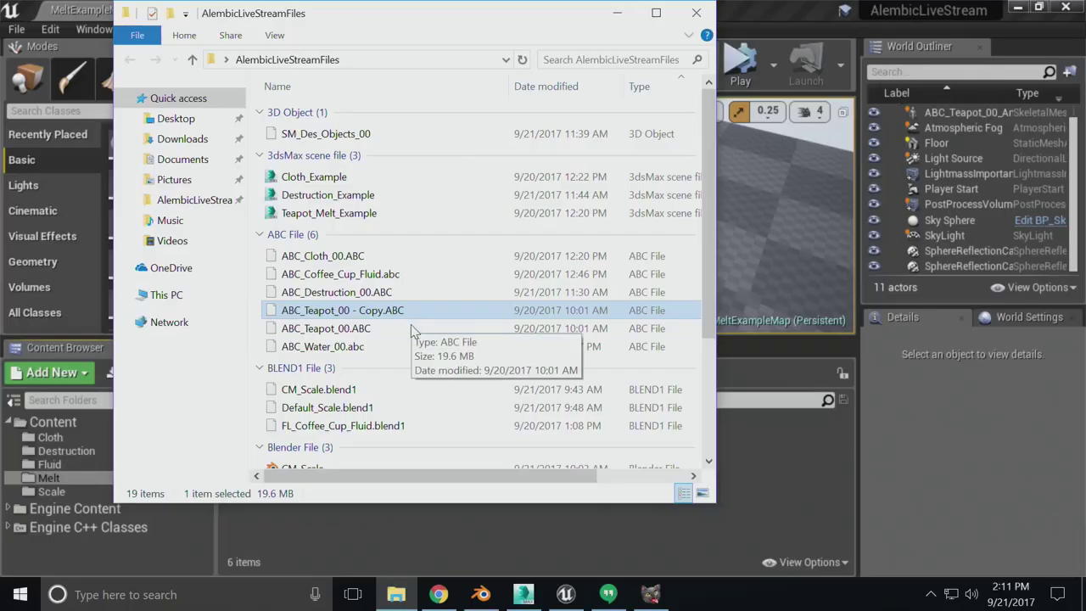
left_click(611, 16)
right_click(549, 471)
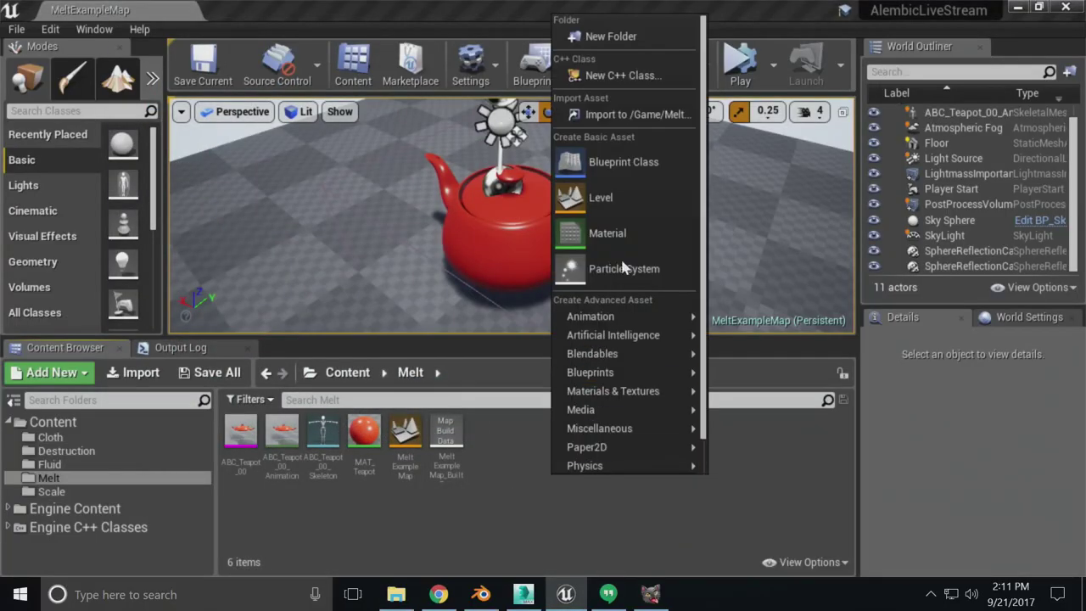
Choose ABC_Teapot_00 - Copy.ABC for import into the Melt folder
left_click(625, 119)
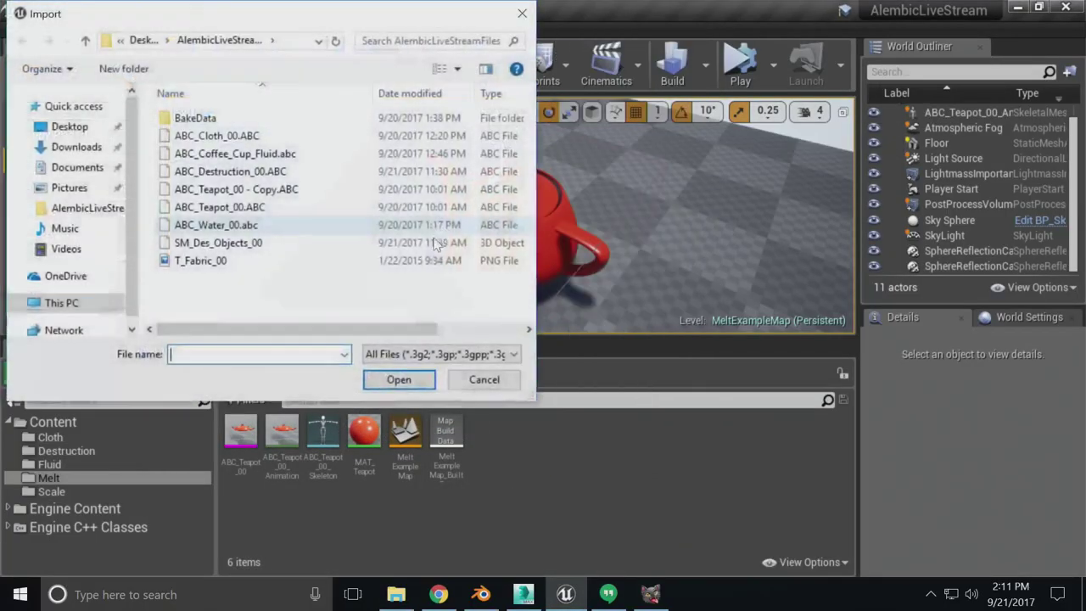
left_click(314, 156)
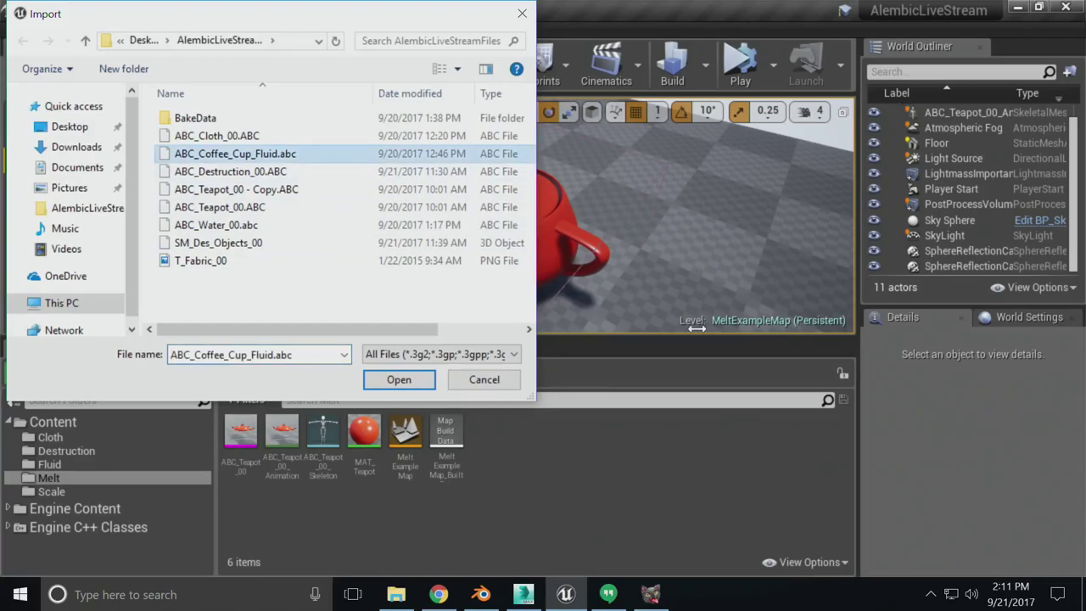
left_click(319, 189)
left_click(402, 383)
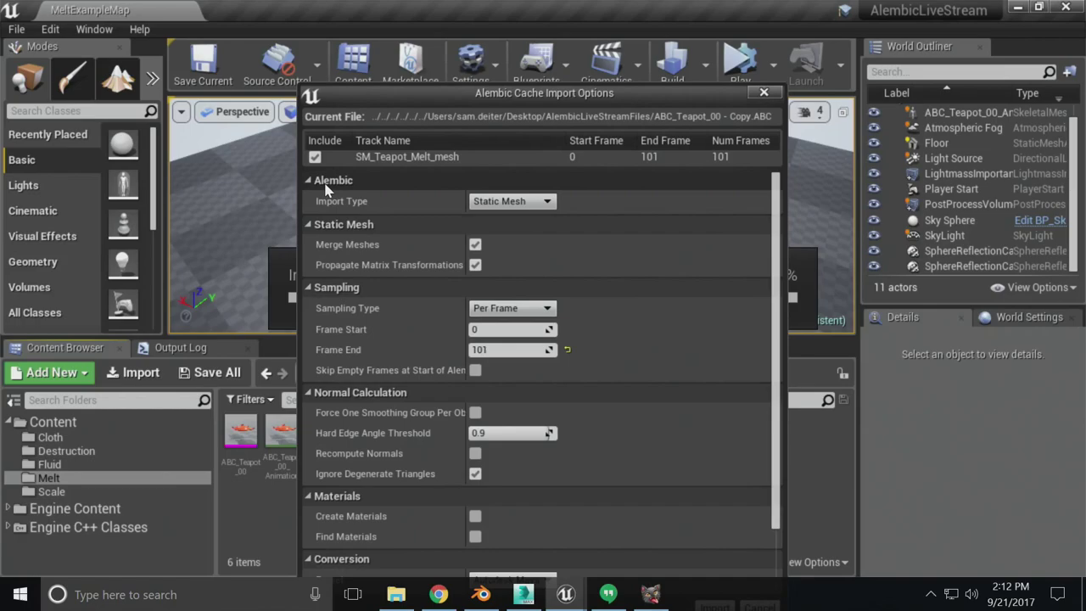
Keep the import type as Static Mesh and set Frame Start to 50
left_click(536, 205)
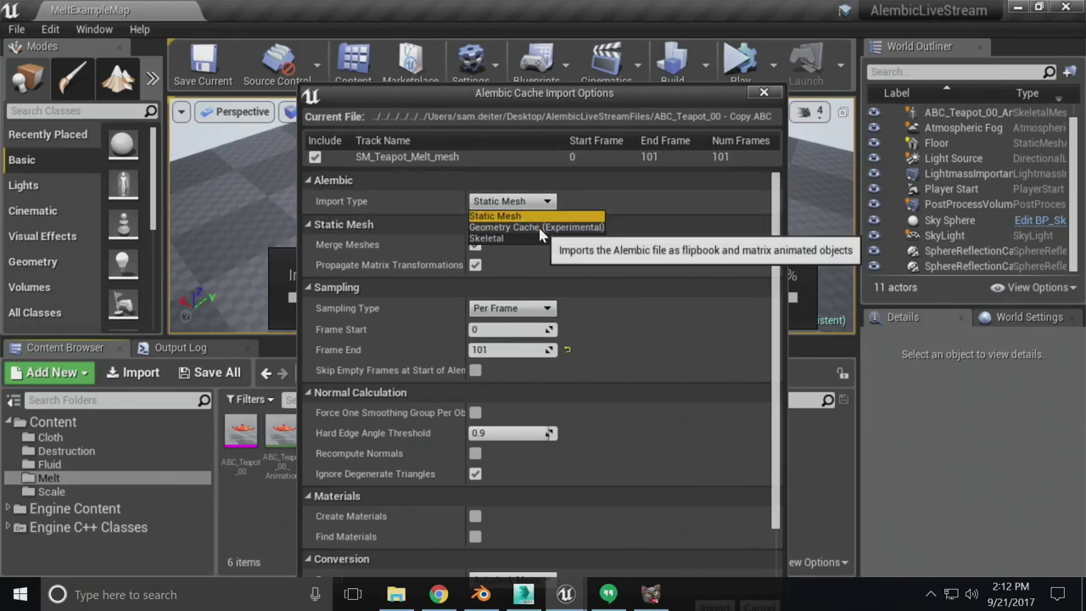
left_click(548, 216)
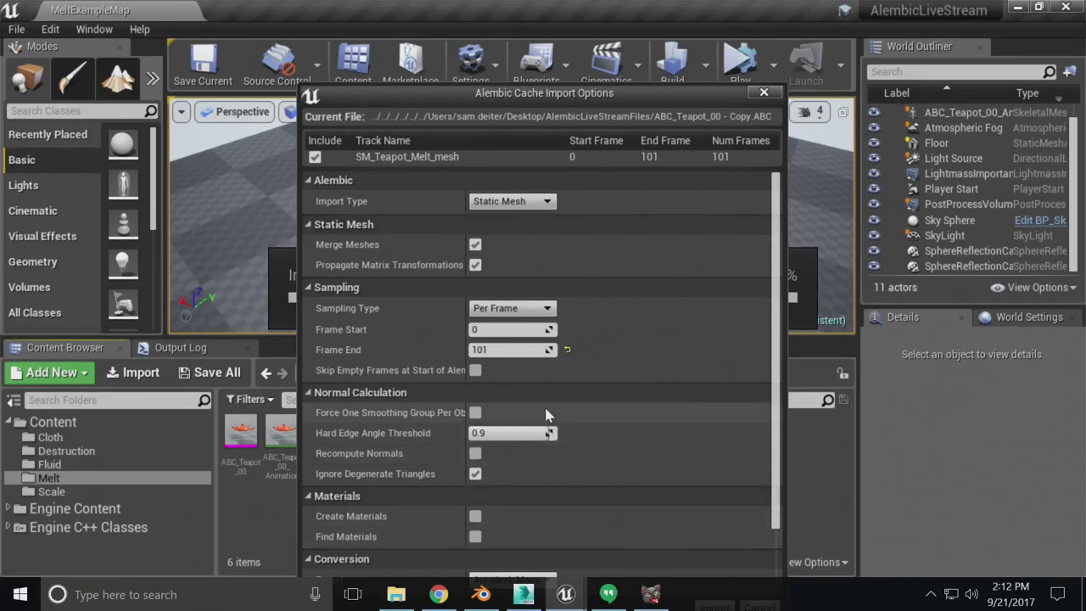
left_click(523, 330)
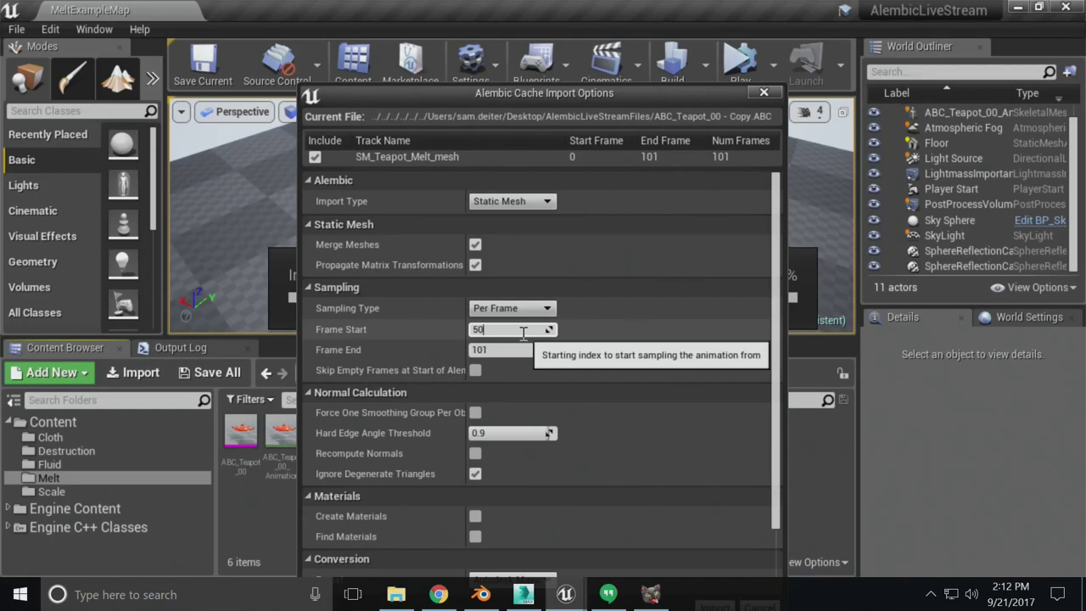
Commit Frame Start 50 and change the Conversion preset from Autodesk Maya to Autodesk 3ds Max
key("Return")
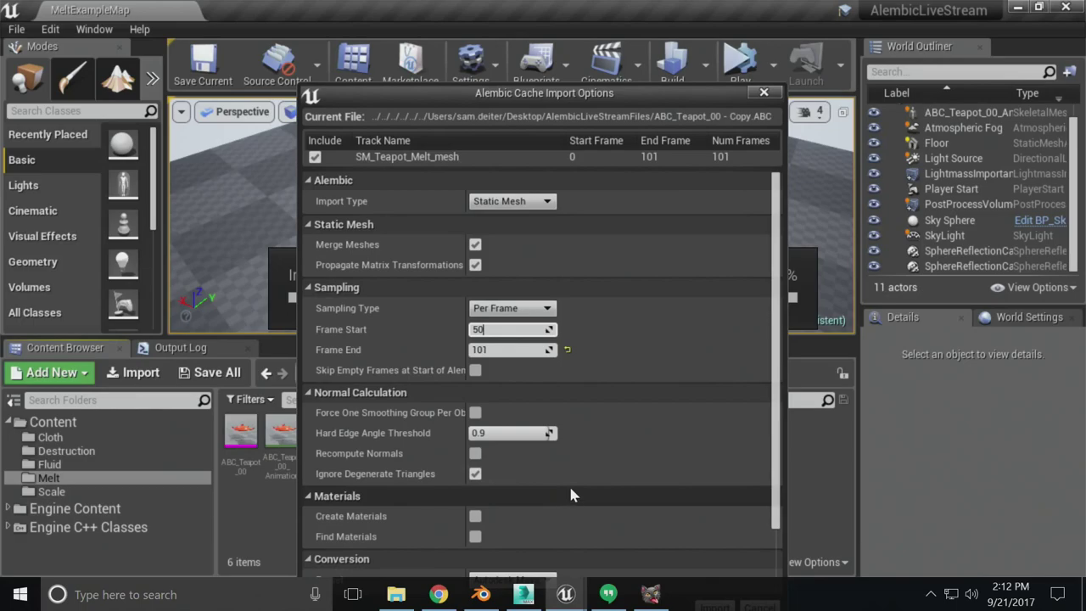
scroll(358, 450, "down", 2)
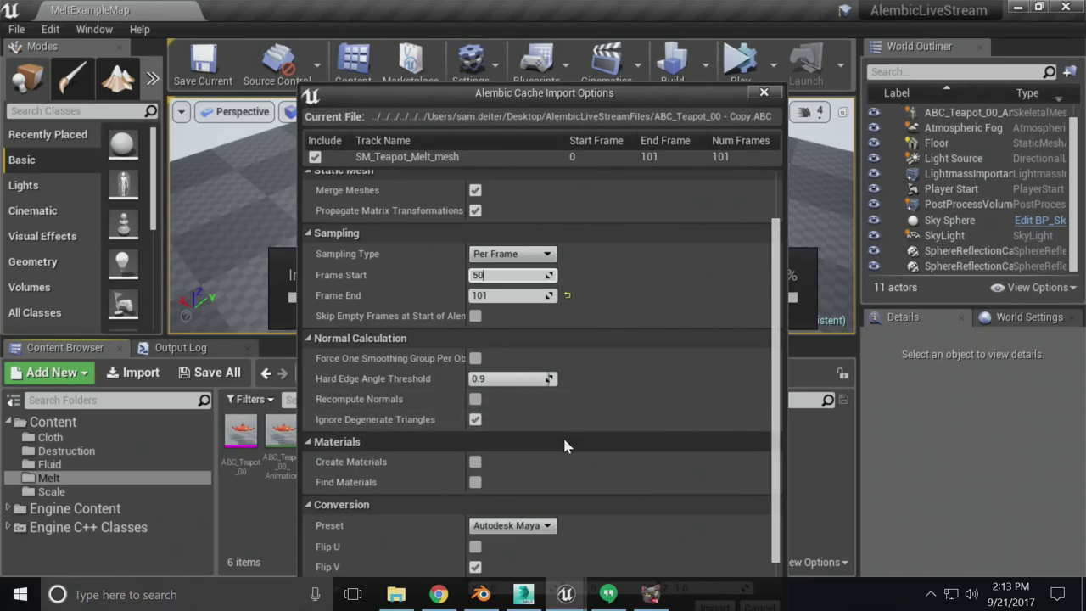
scroll(560, 446, "down", 1)
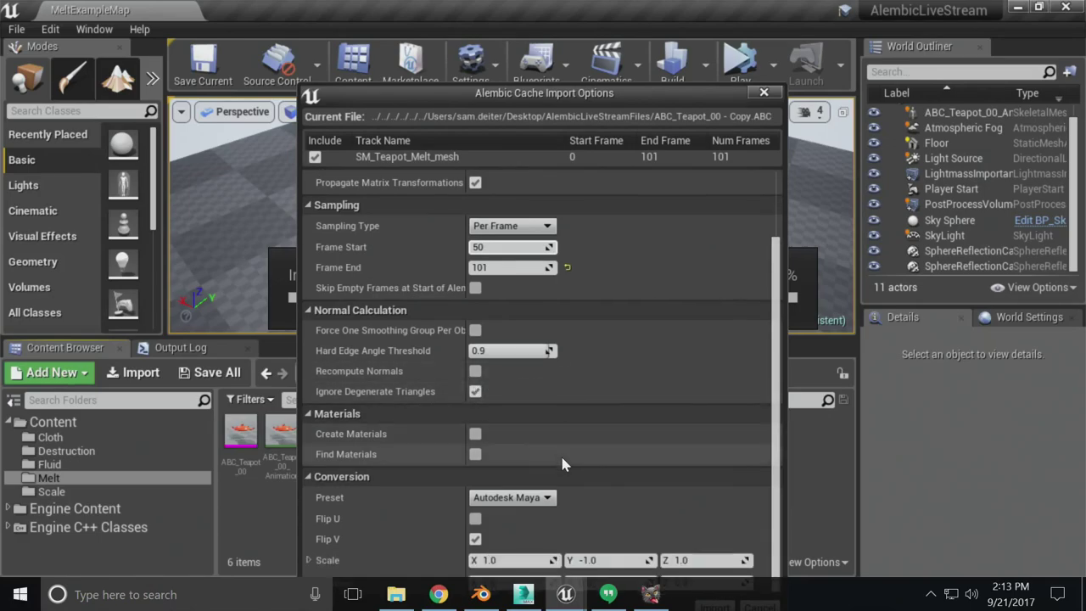
left_click(386, 413)
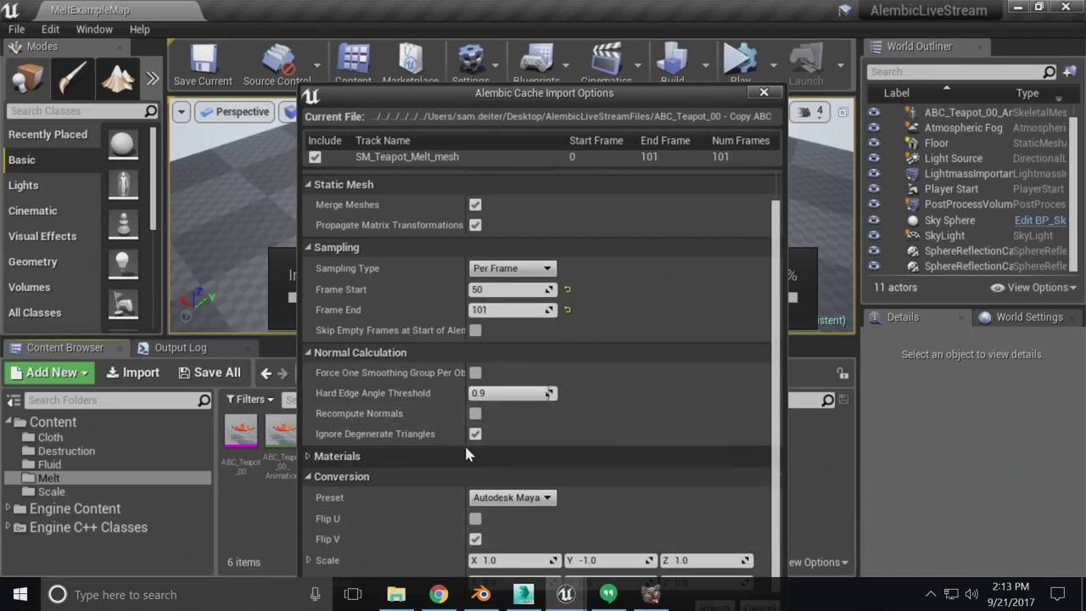
left_click(524, 496)
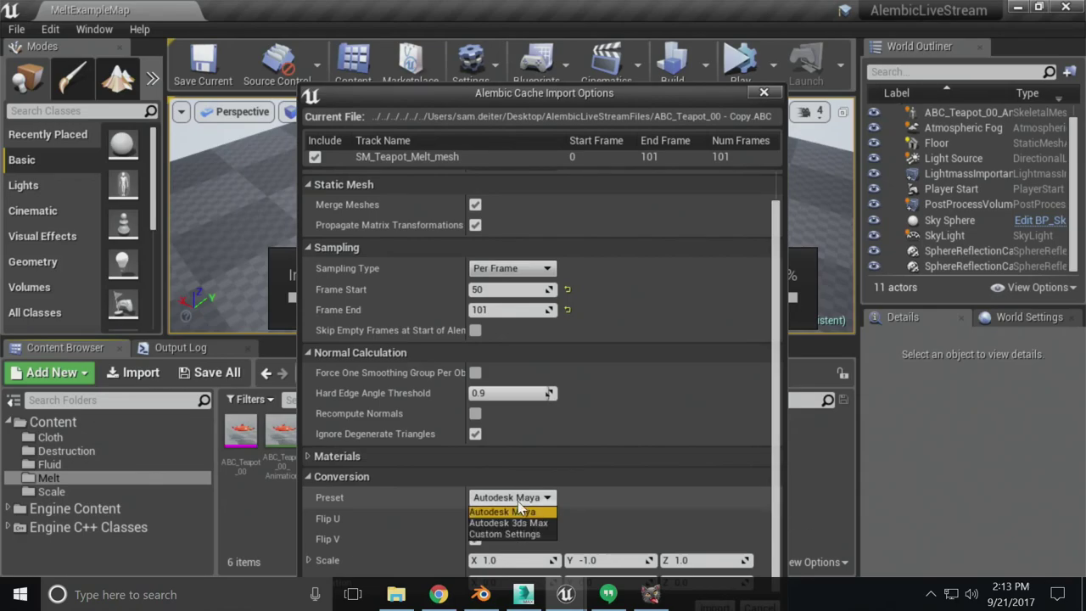
left_click(513, 522)
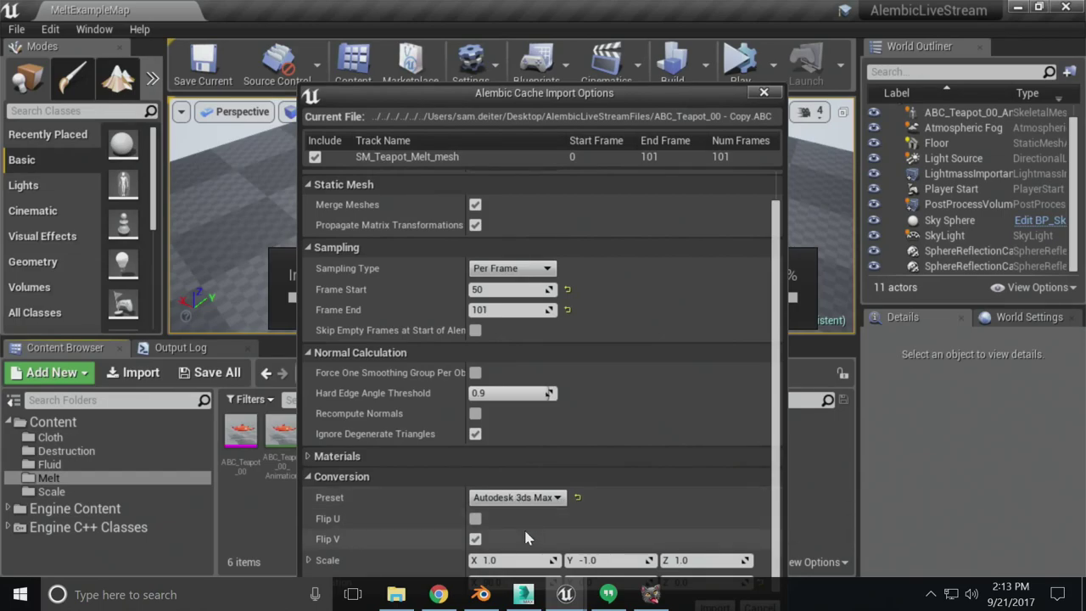
left_click(401, 481)
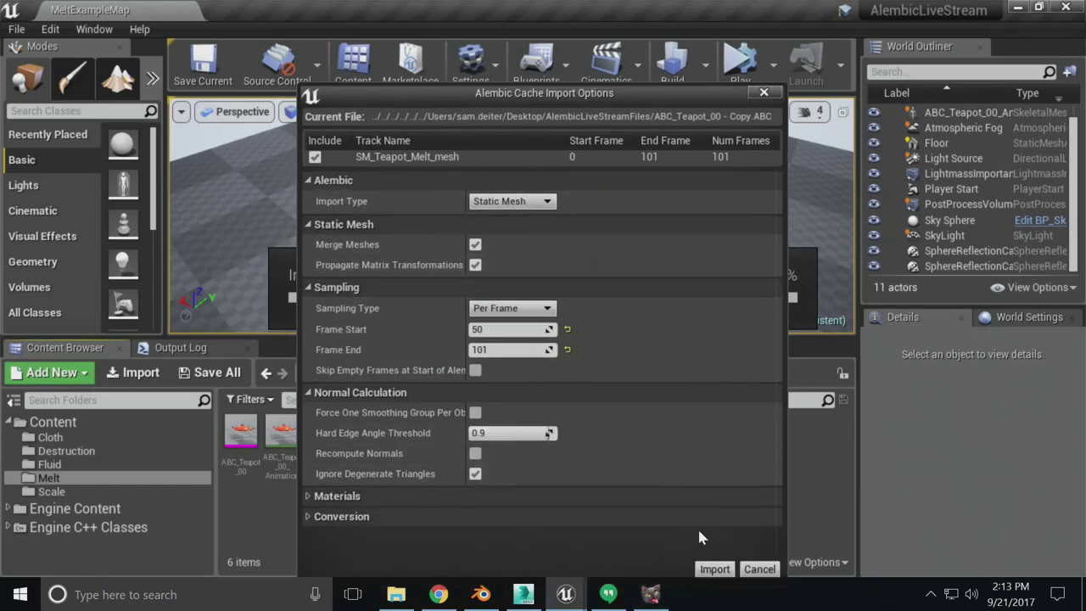
Switch to Geometry Cache (Experimental) import with Per Frame sampling and Frame Start 0
left_click(526, 202)
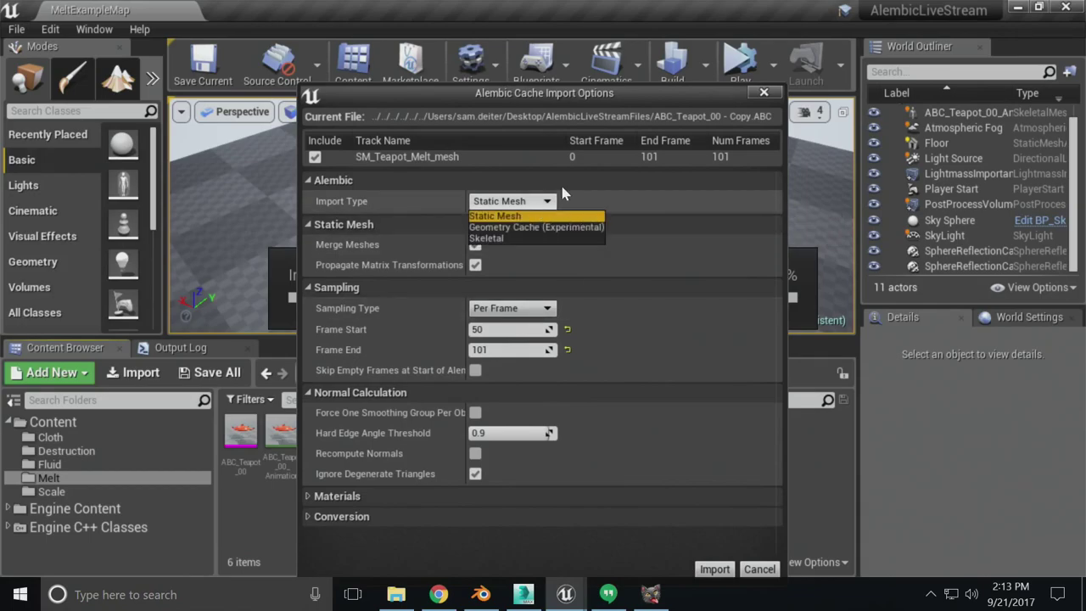
left_click(539, 227)
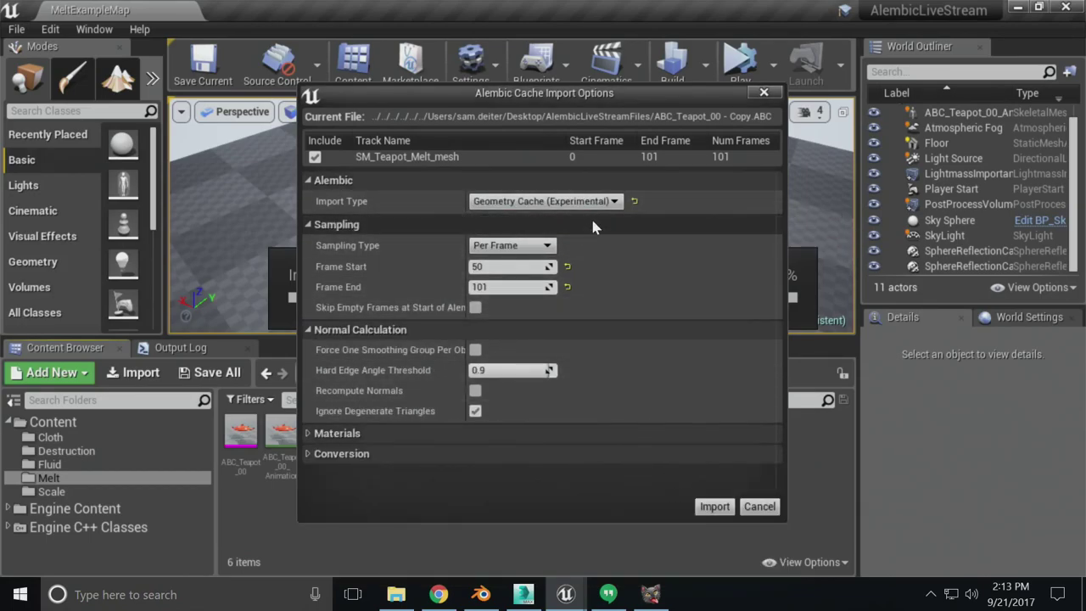
left_click(548, 246)
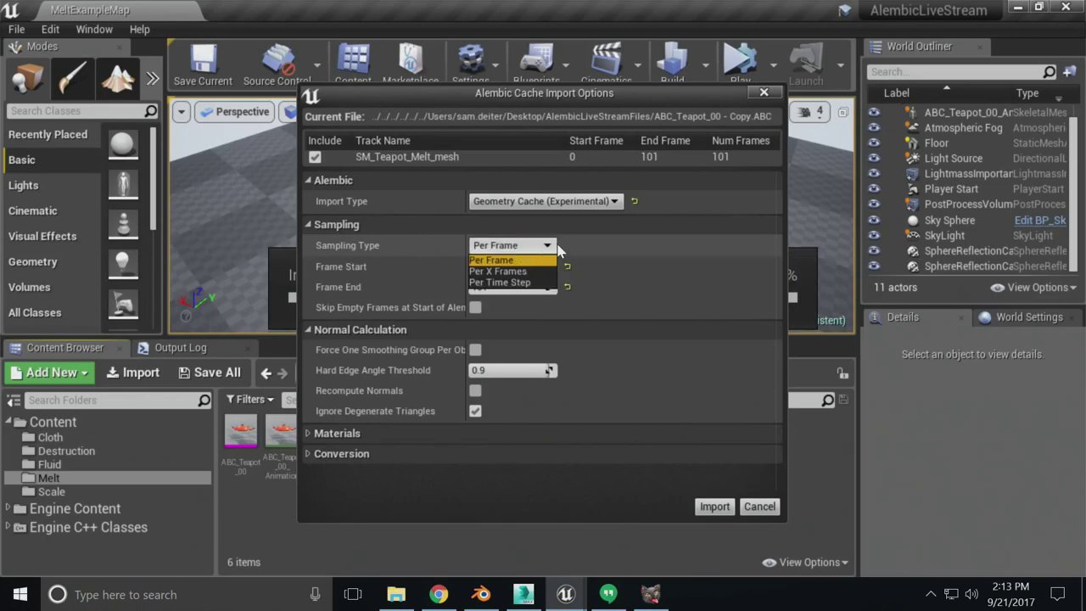
left_click(510, 260)
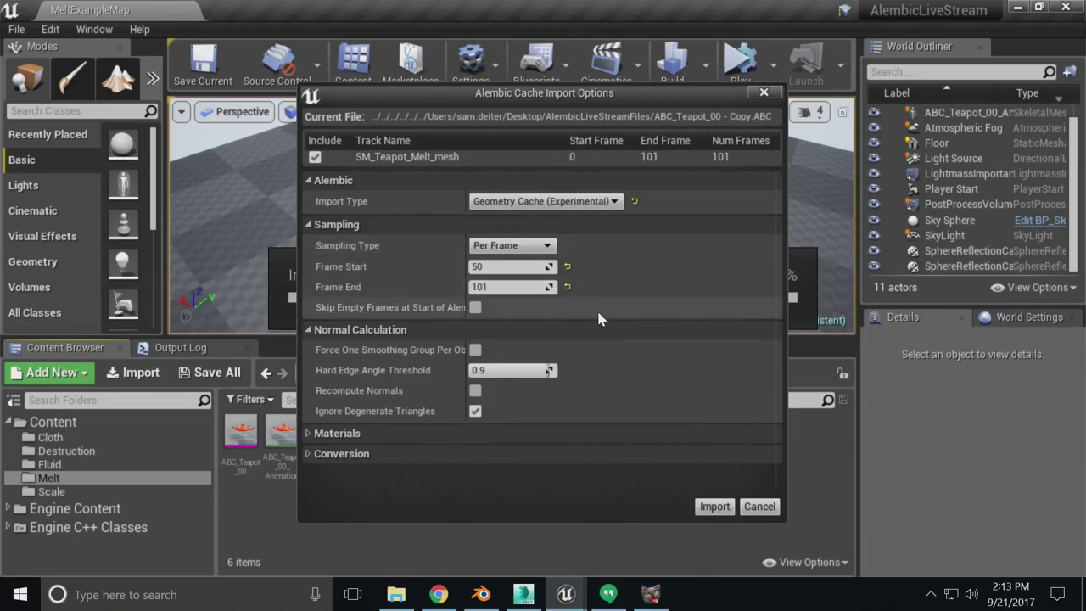
left_click(567, 267)
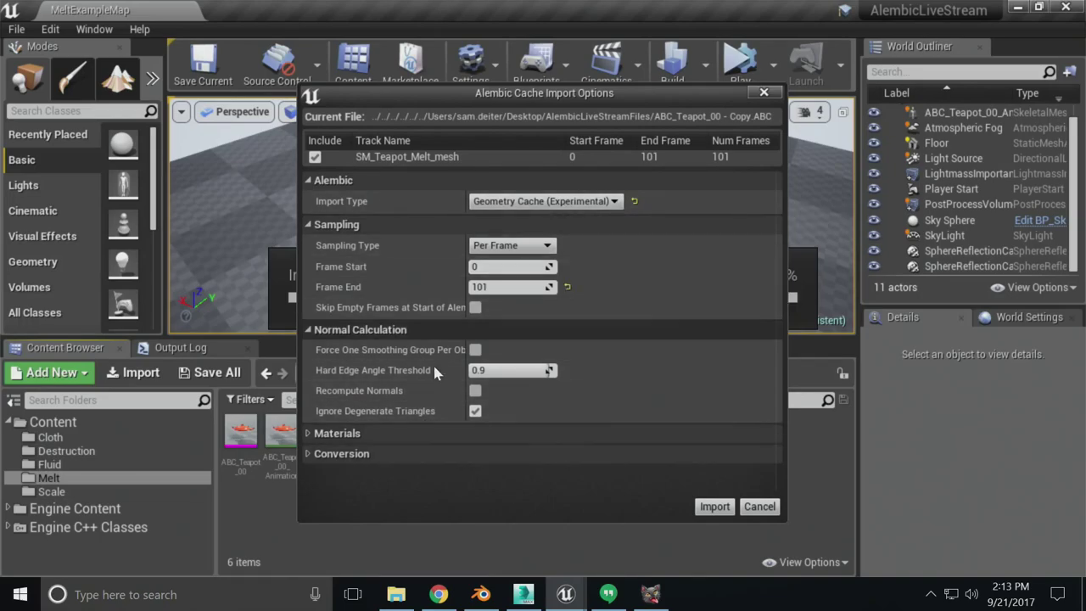
Review the Materials and Conversion options, then import the teapot copy
left_click(406, 433)
left_click(386, 433)
left_click(344, 455)
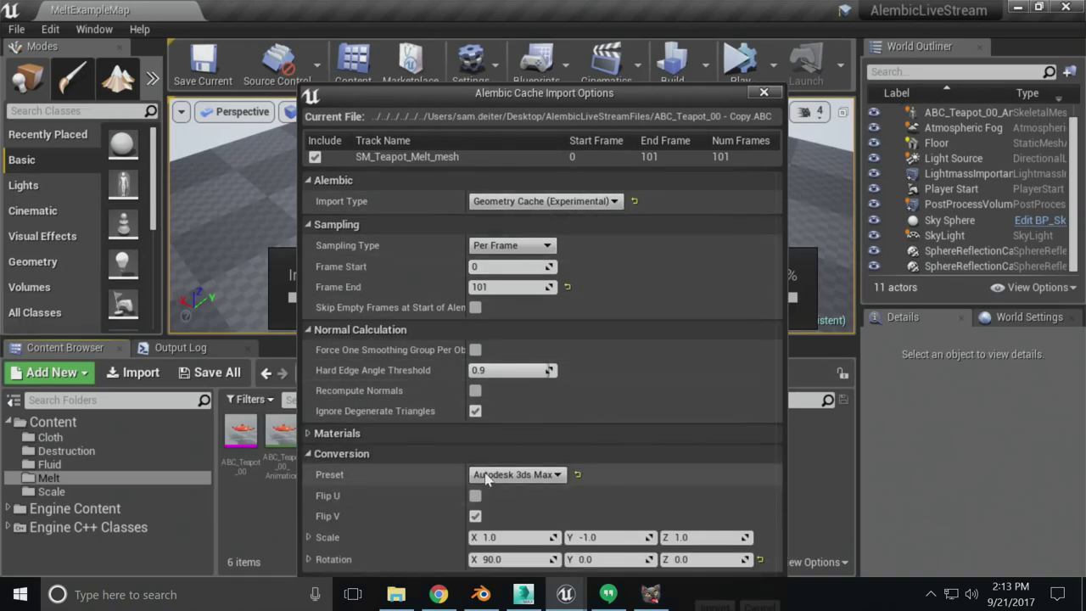
left_click(356, 454)
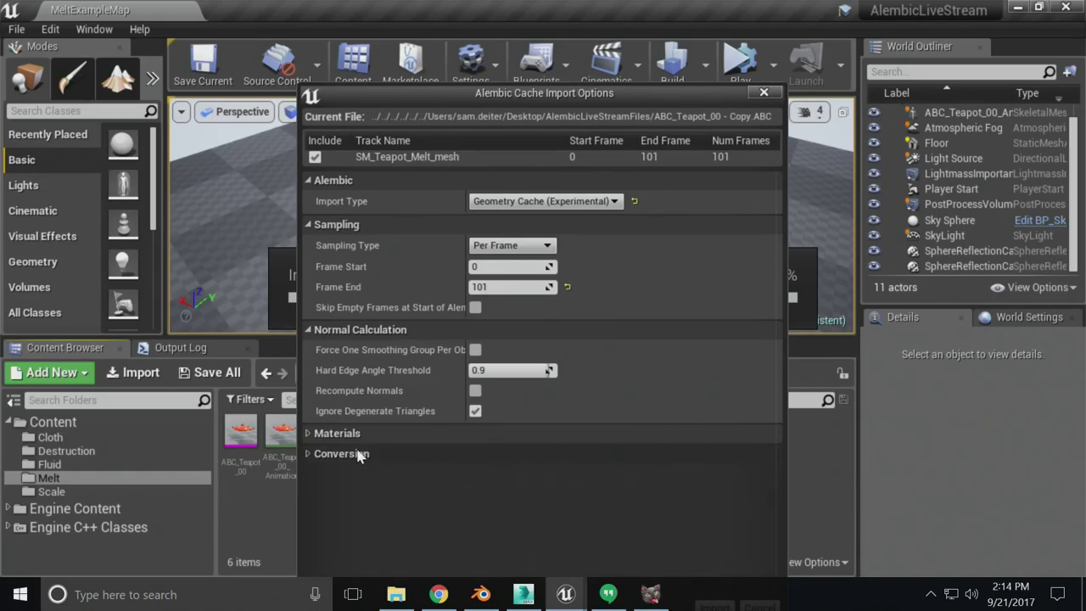
left_click(715, 507)
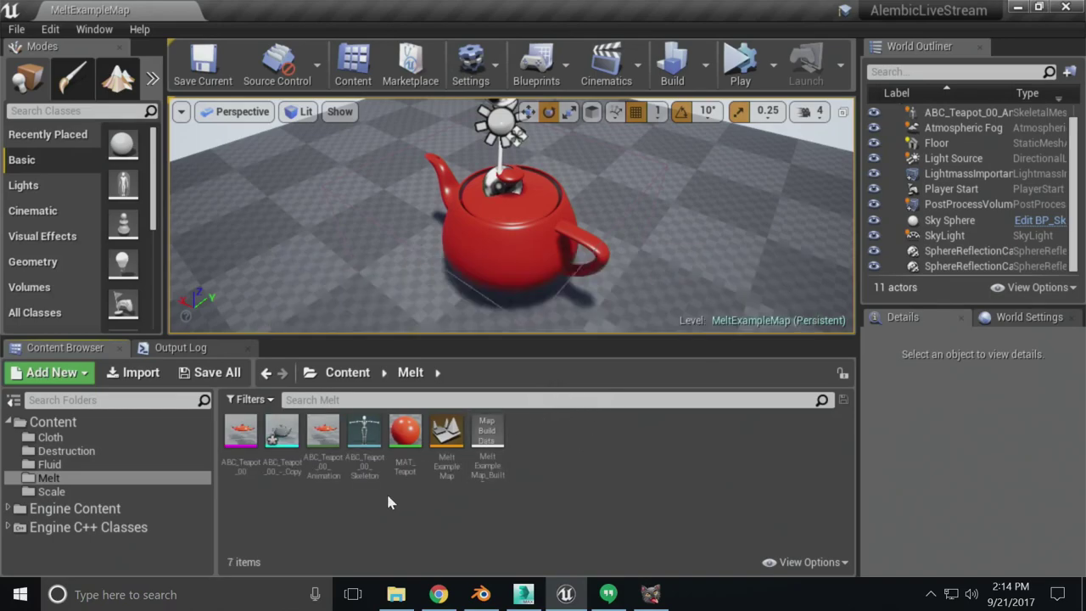
Place ABC_Teapot_00_-_Copy beside the red teapot and enable Running in its Geometry Cache settings
left_click_drag(282, 431, 736, 307)
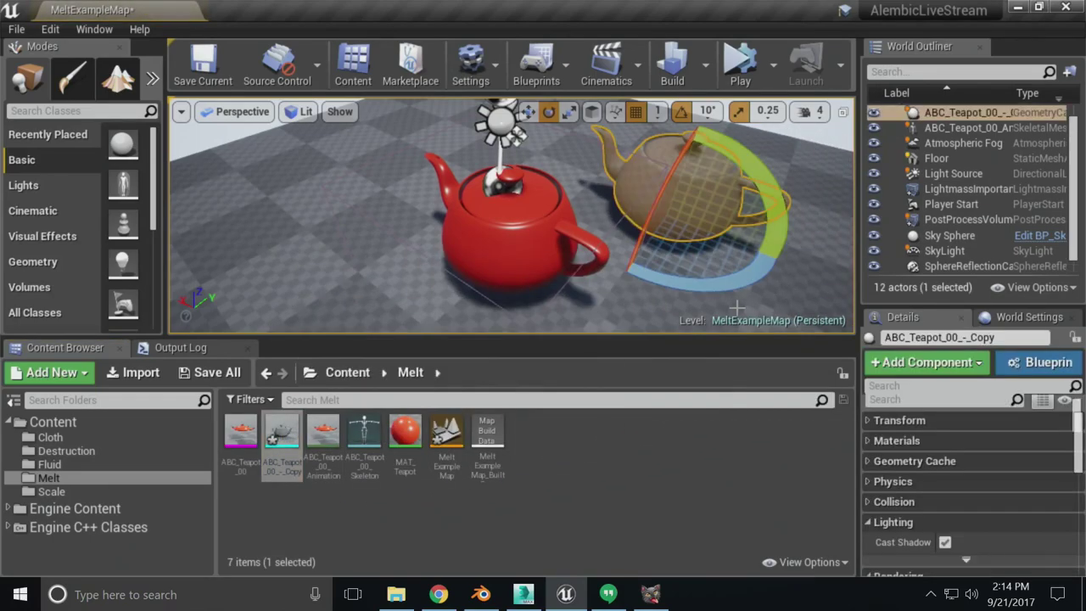
right_click_drag(736, 307, 814, 288)
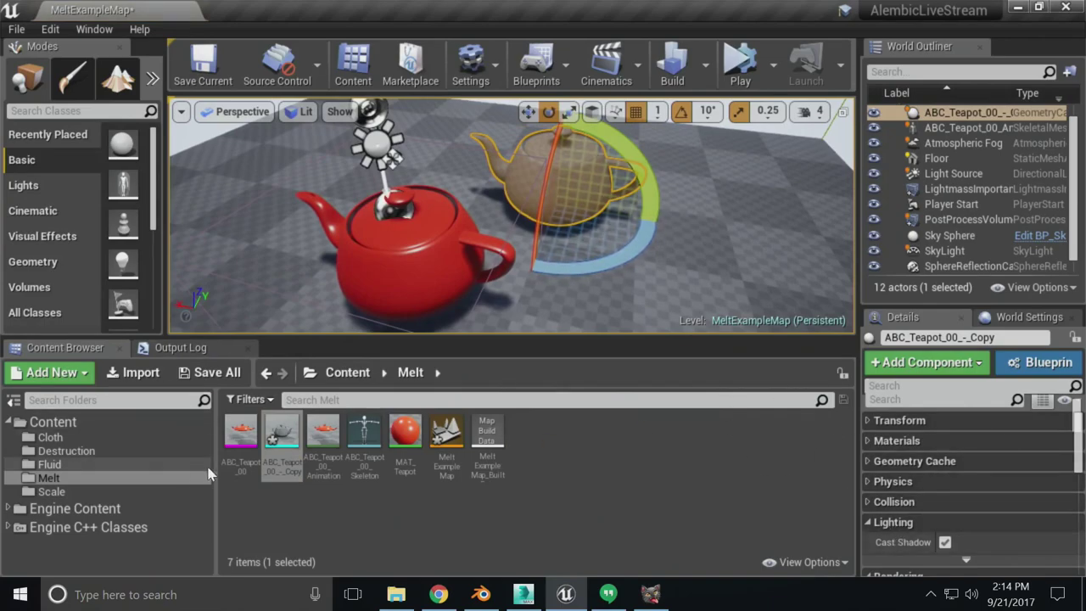
scroll(798, 314, "up", 2)
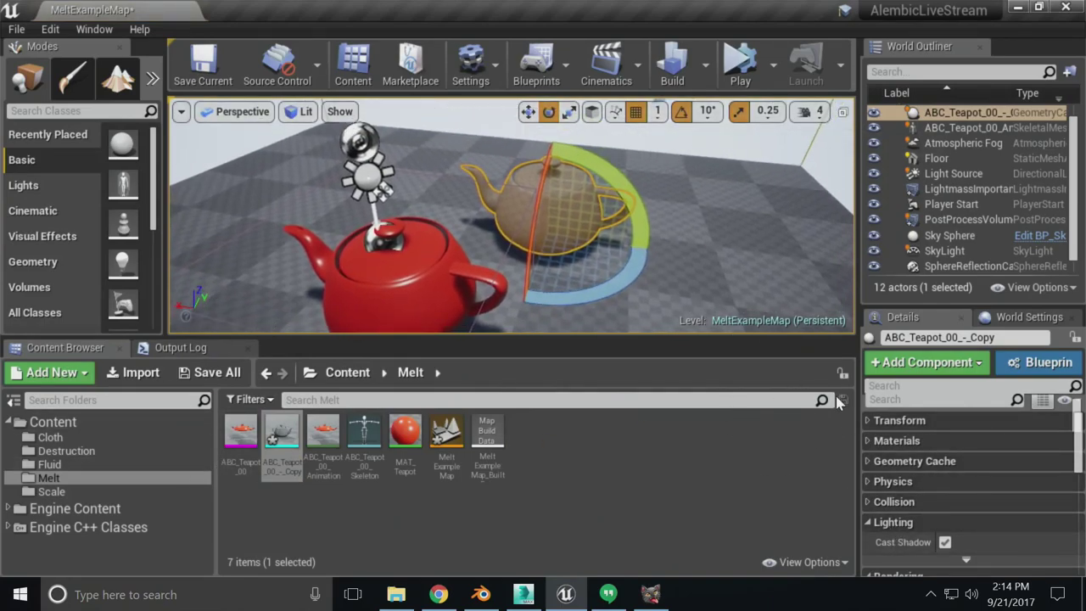
left_click(942, 464)
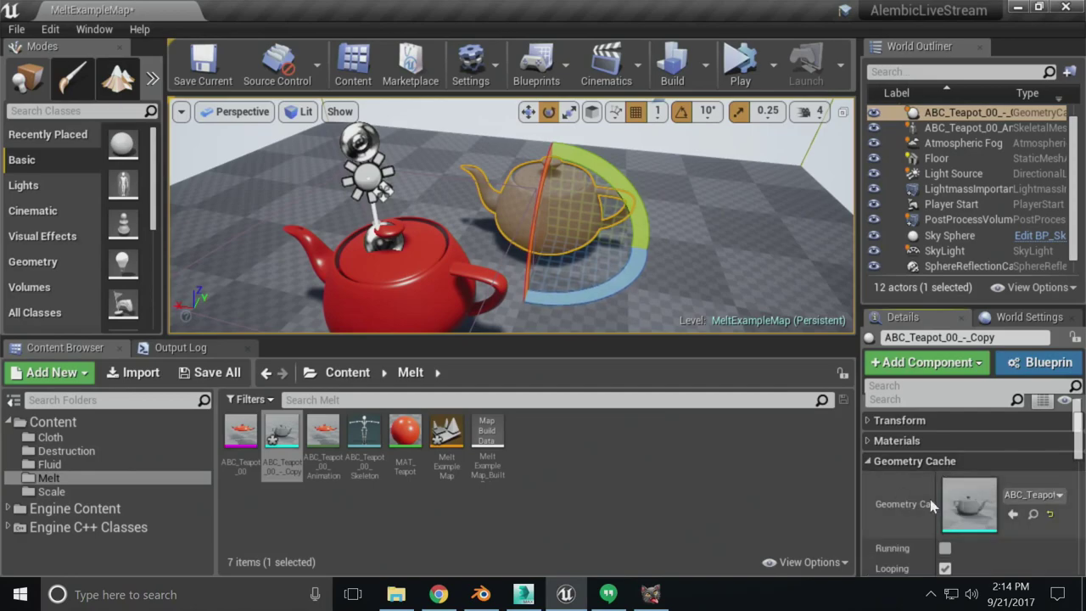
scroll(923, 509, "down", 1)
left_click(945, 522)
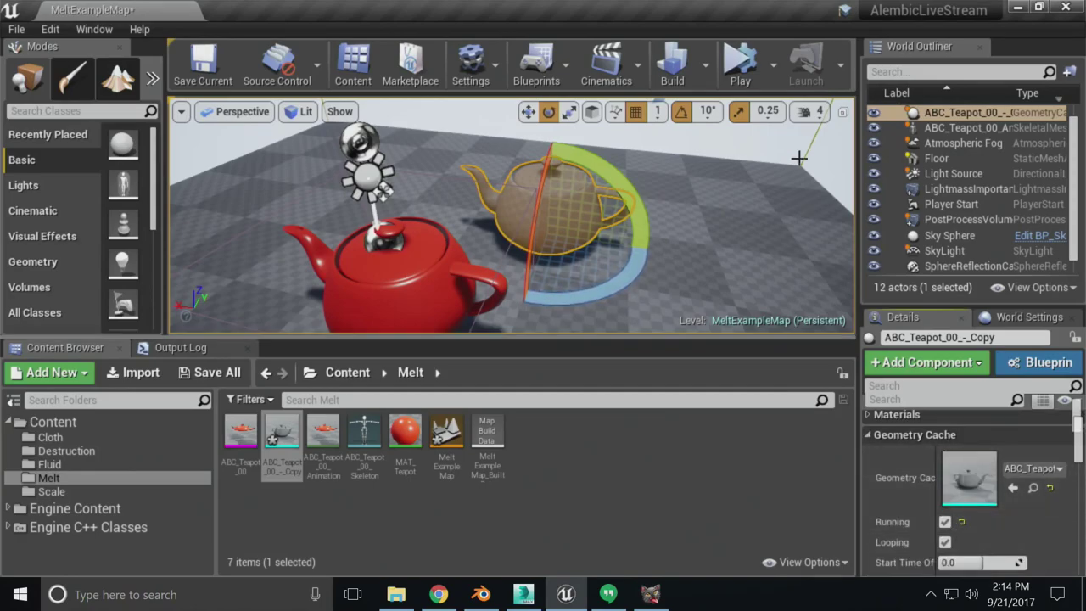
Play the level and select the melting red teapot to watch both melts
left_click(740, 72)
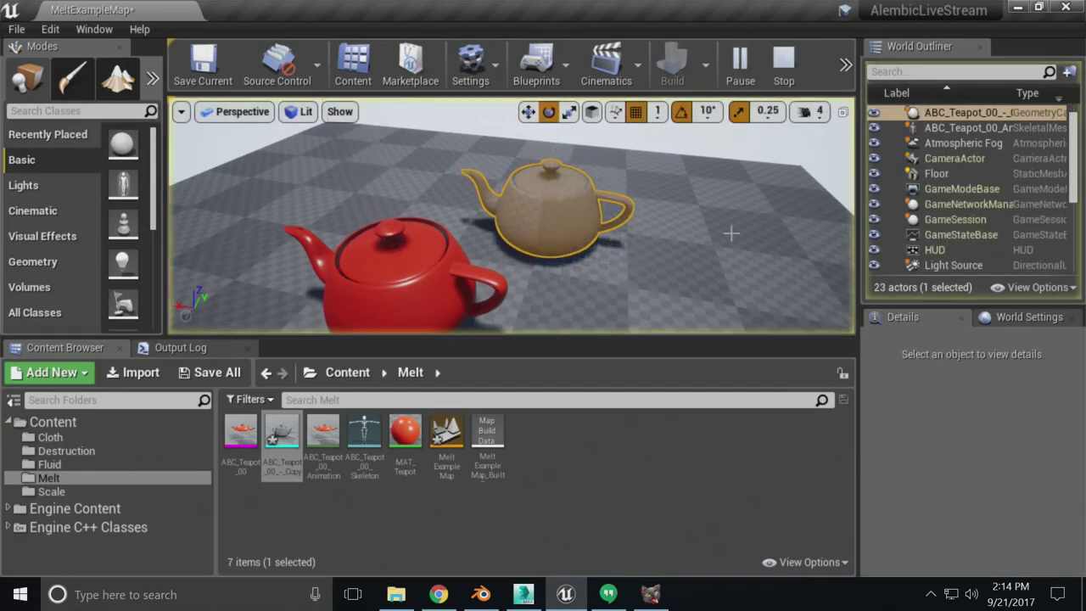
scroll(433, 252, "down", 3)
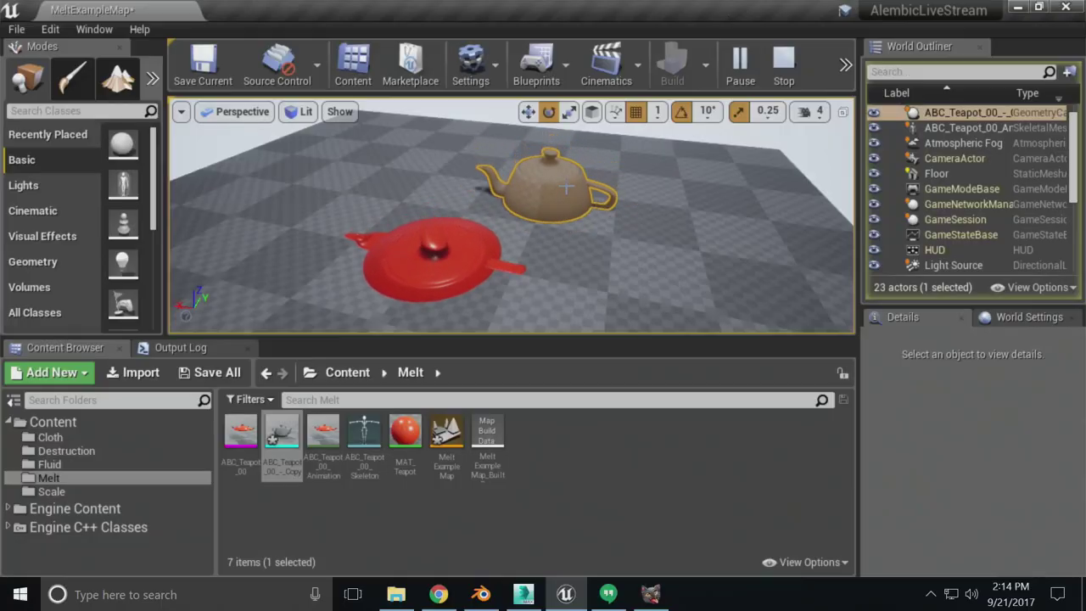
left_click(432, 259)
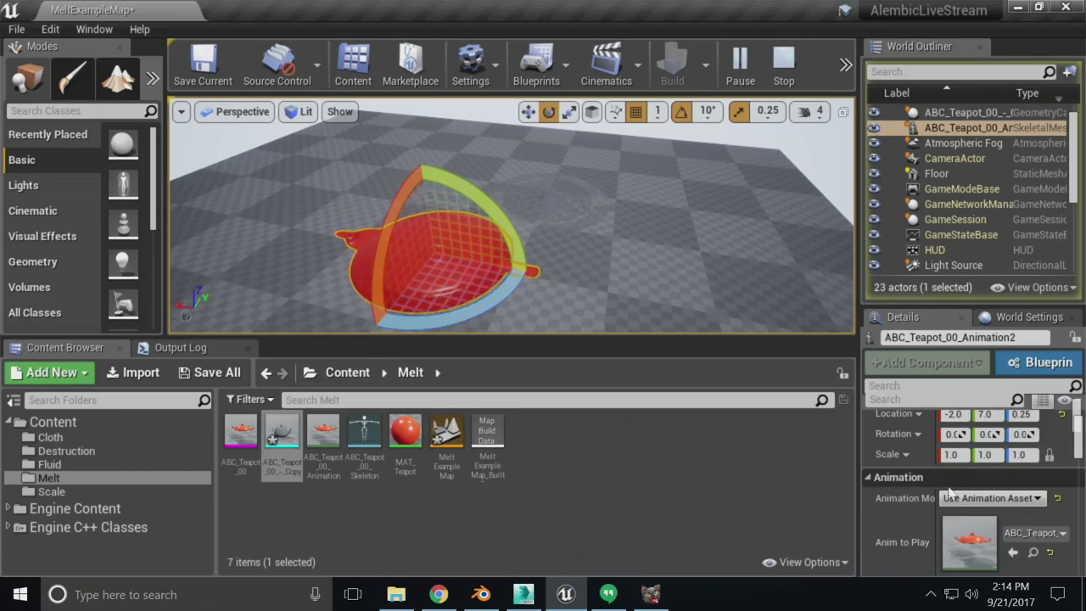
scroll(968, 517, "down", 4)
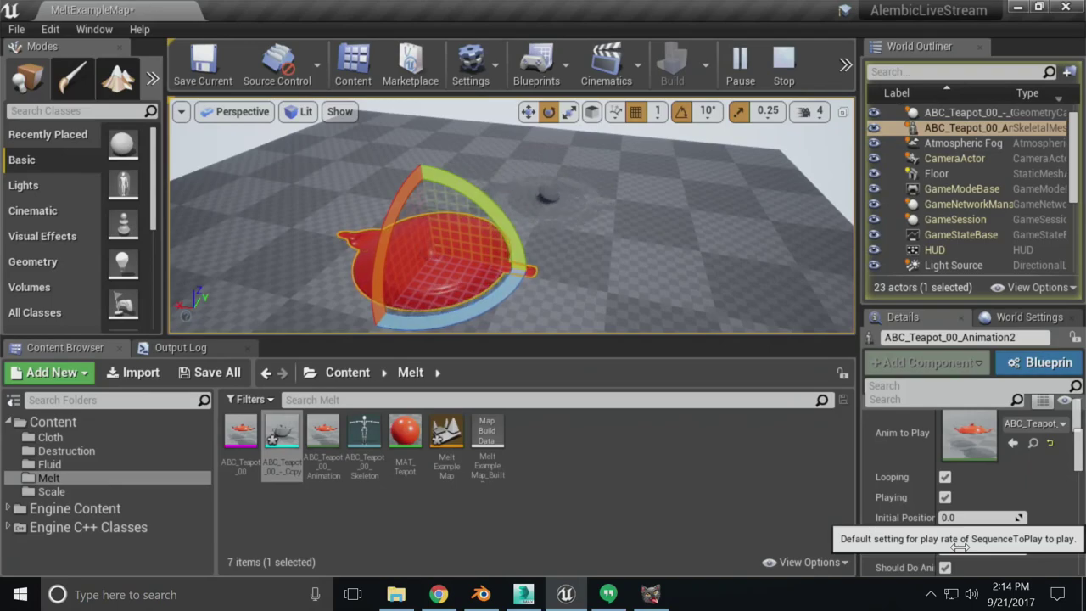
Set the grey teapot copy's Playback Speed to 0.5 and simulate the level again
left_click(783, 68)
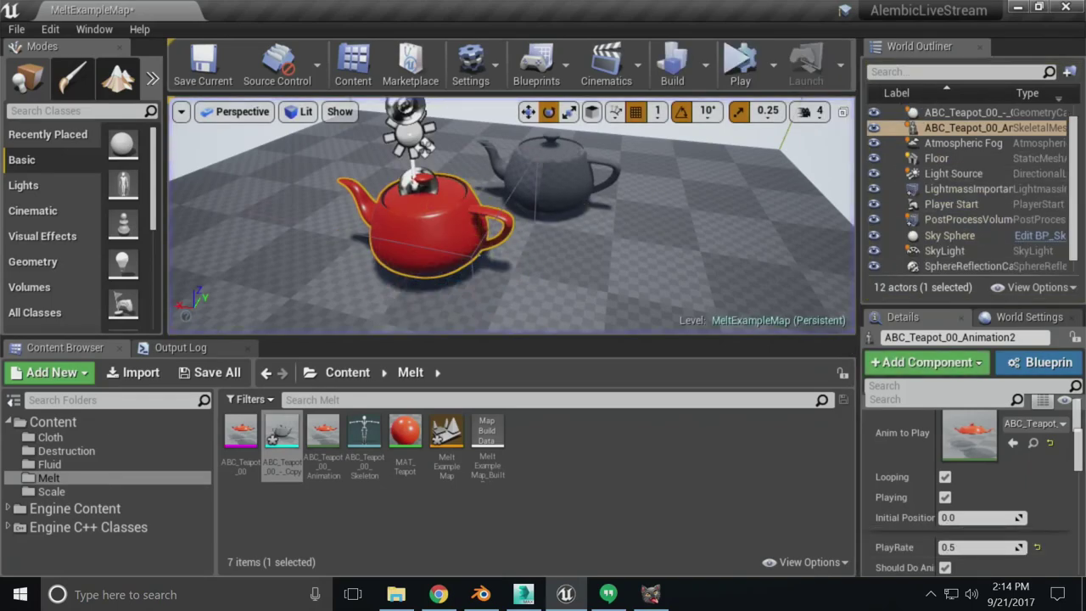
left_click(950, 112)
scroll(959, 444, "up", 1)
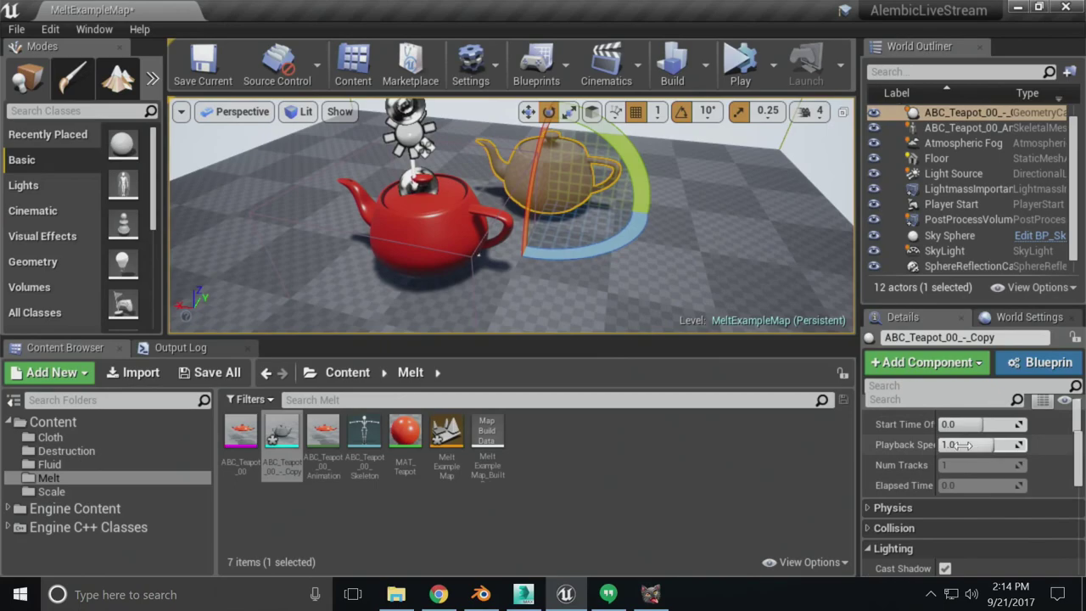
left_click(958, 445)
type("0.5")
key("Return")
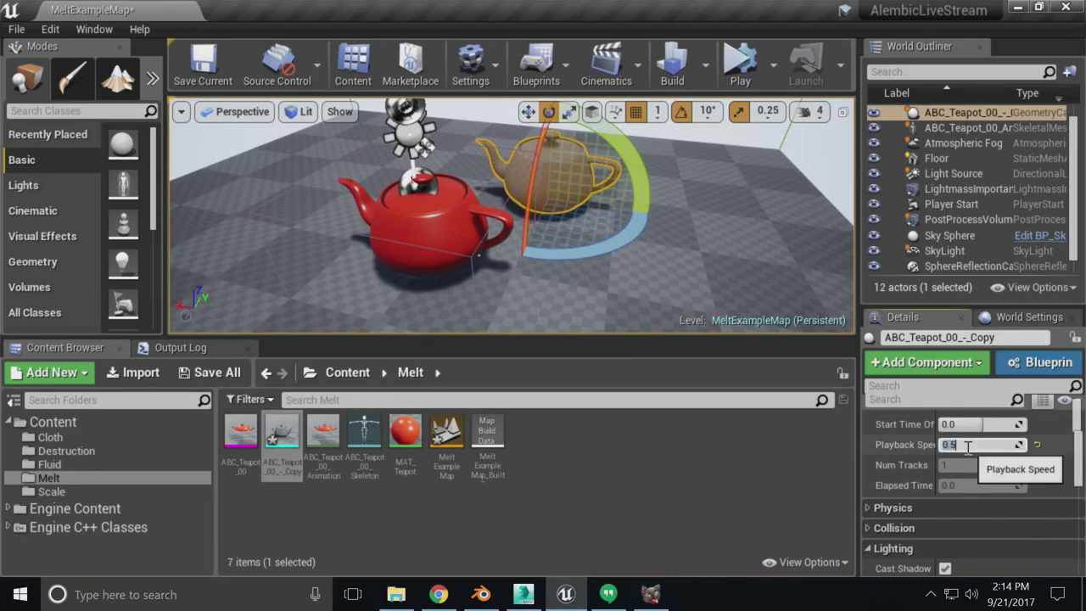
left_click(738, 67)
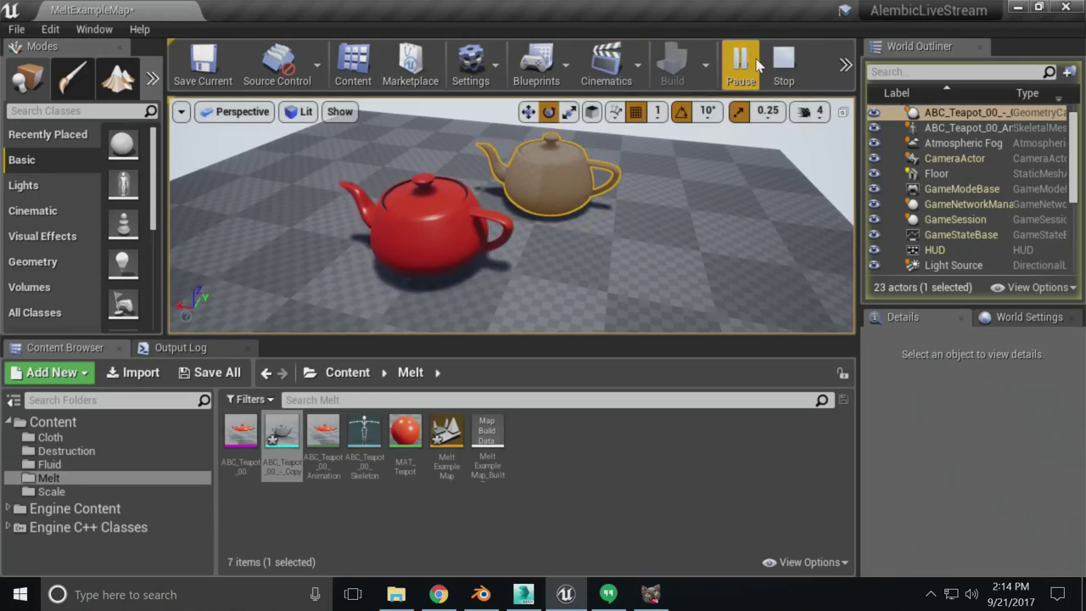
Stop the simulation and move the grey teapot copy next to the red teapot
left_click(783, 66)
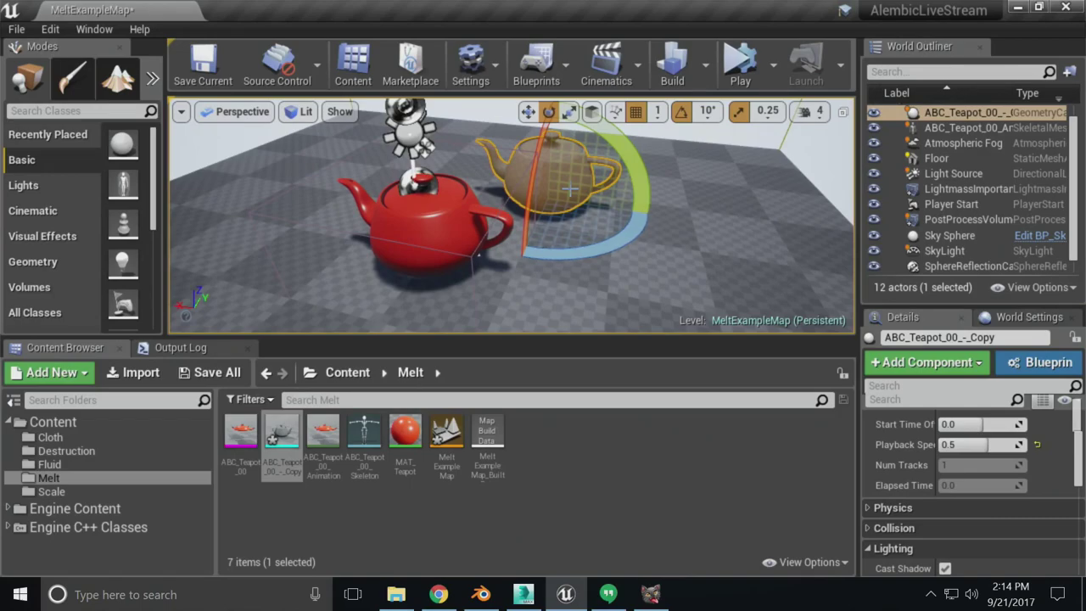
middle_click_drag(576, 185, 611, 173)
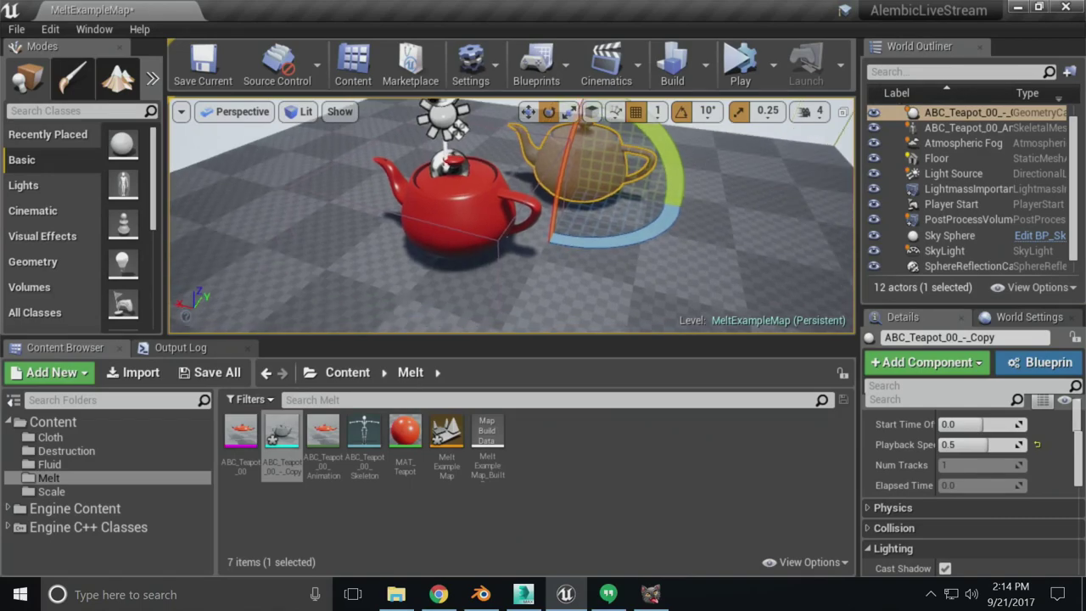
mouse_move(535, 225)
right_mouse_down()
mouse_move(518, 247)
mouse_move(536, 225)
right_mouse_up()
key("w")
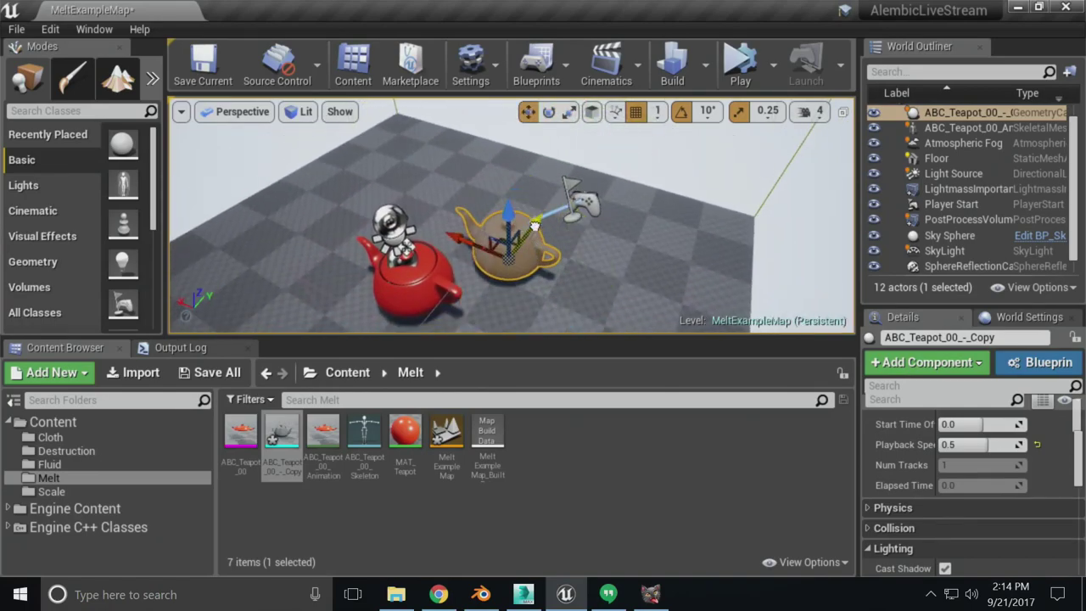
left_click_drag(535, 223, 571, 270)
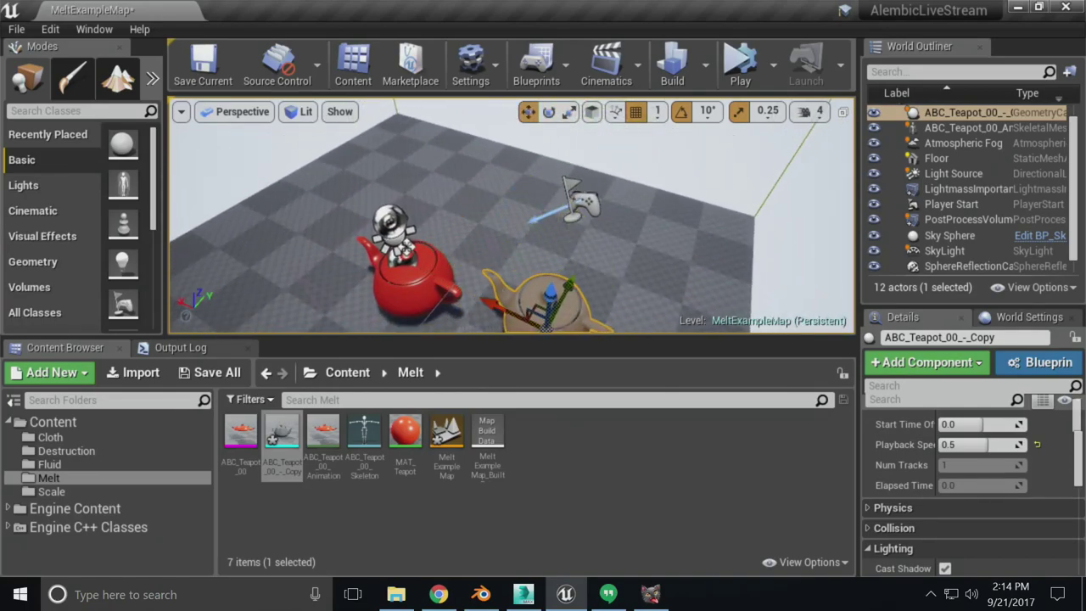
right_click_drag(526, 246, 526, 284)
left_click(241, 434)
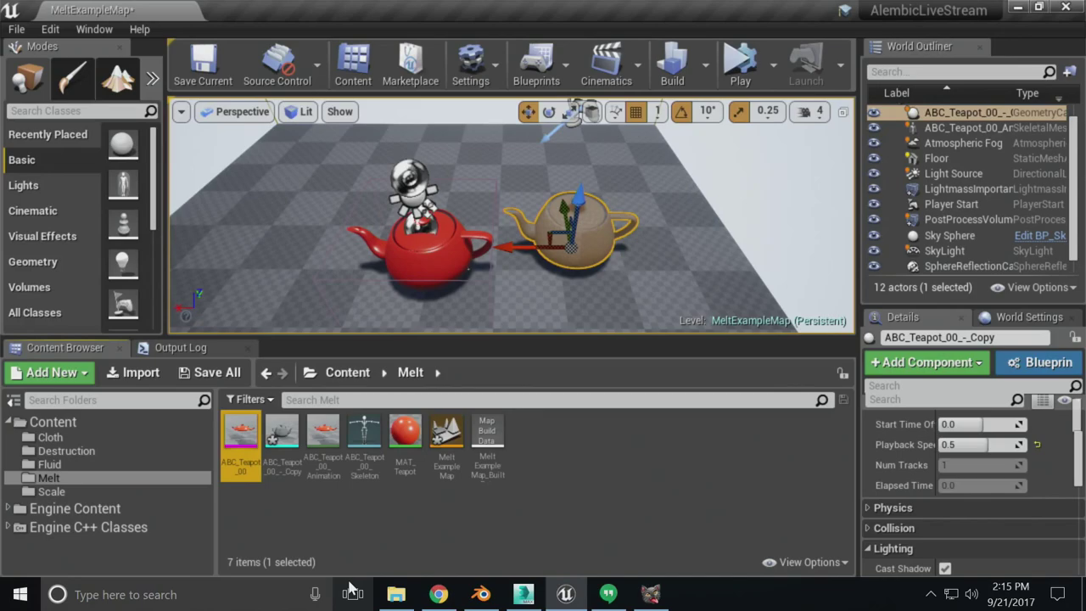
Select the red ABC_Teapot_00_Animation2 teapot to review its settings, then switch to 3ds Max
left_click(409, 176)
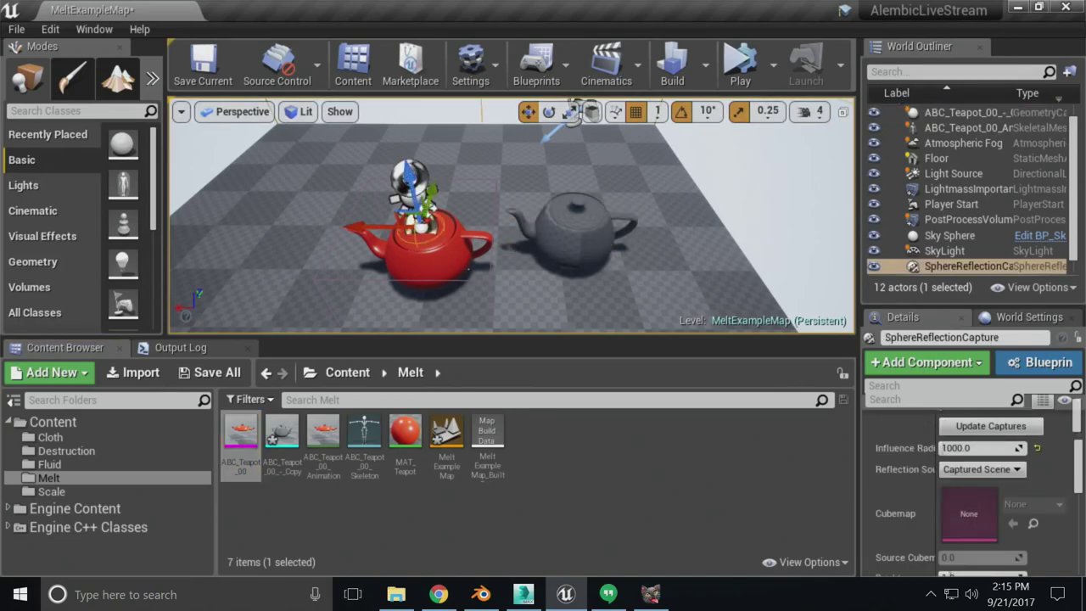
left_click(473, 270)
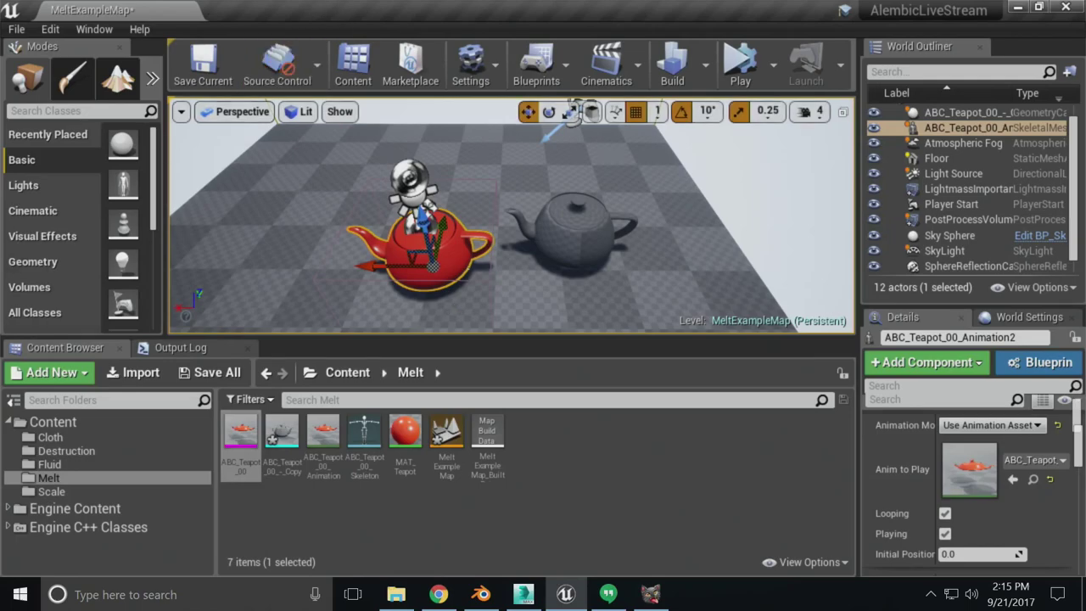
key("alt+Tab")
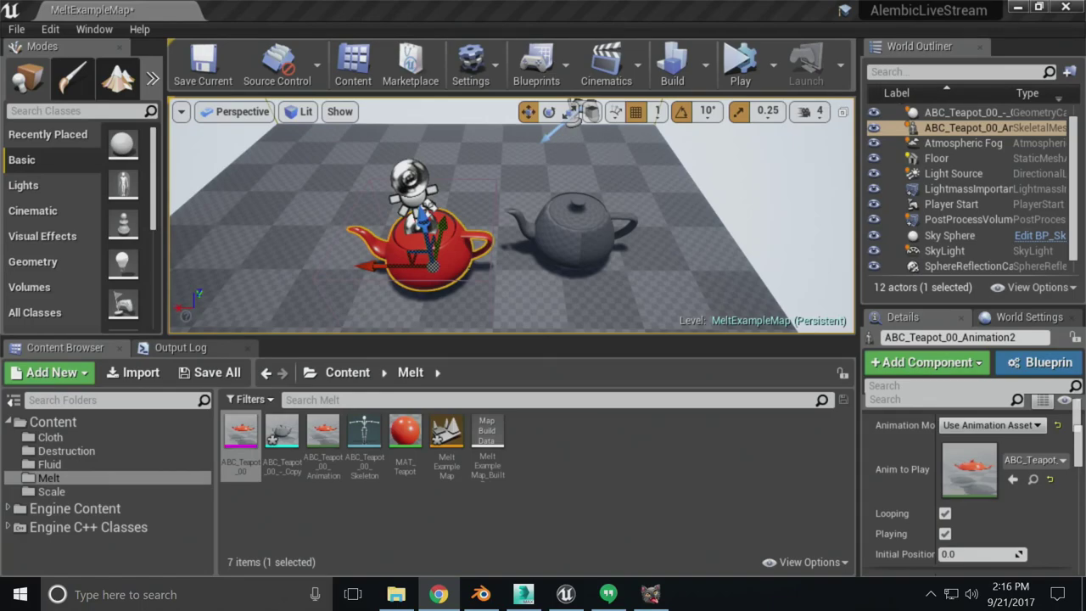
left_click(523, 594)
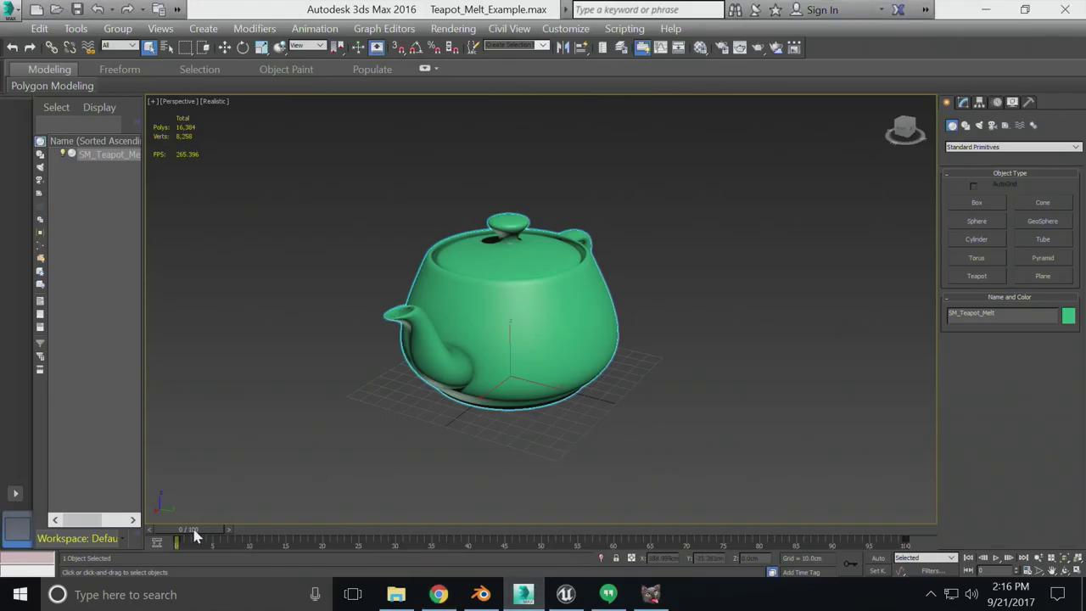
Inspect the Teapot and Melt modifier parameters while scrubbing the teapot's melt animation
left_click_drag(195, 535, 596, 553)
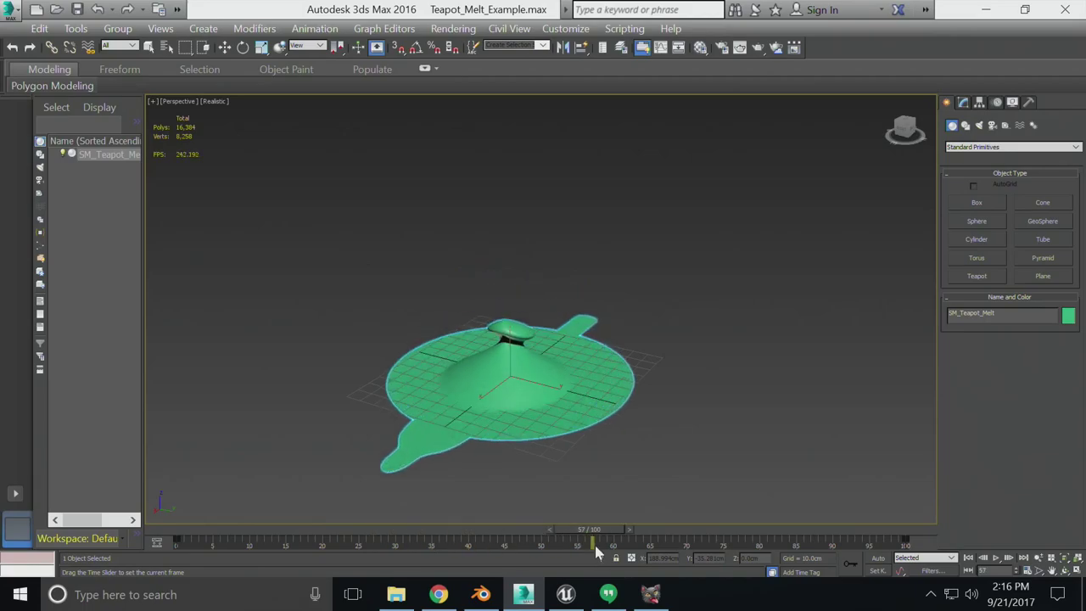
left_click(963, 101)
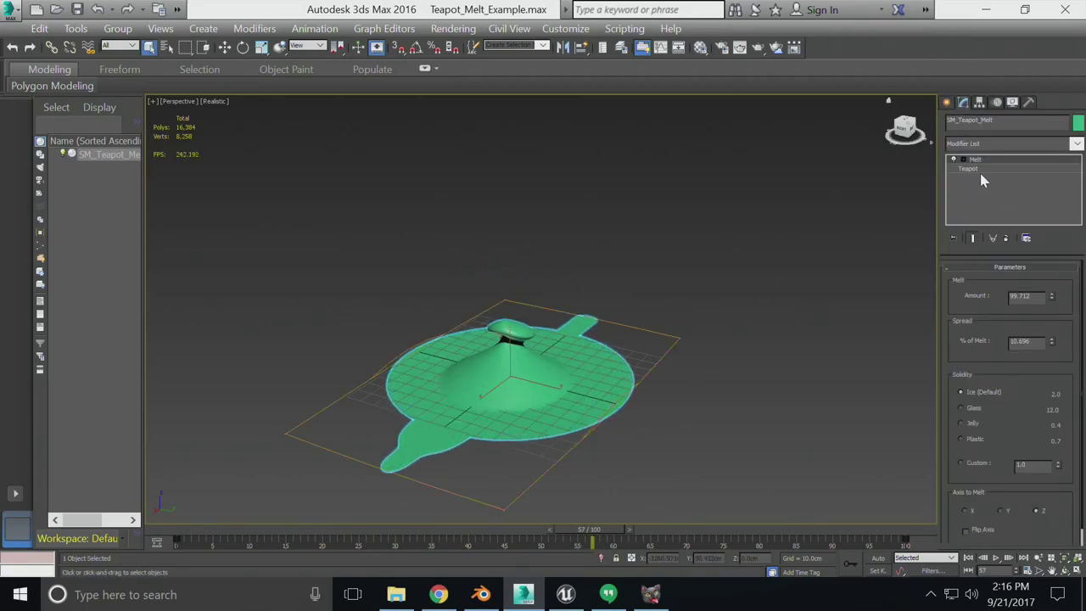
left_click(986, 169)
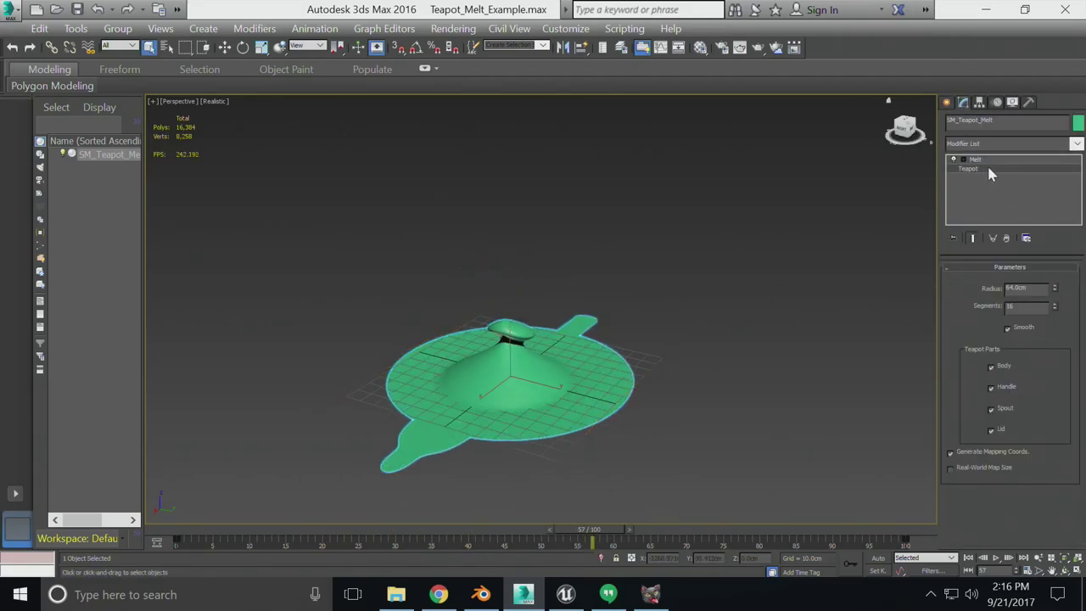
left_click(984, 160)
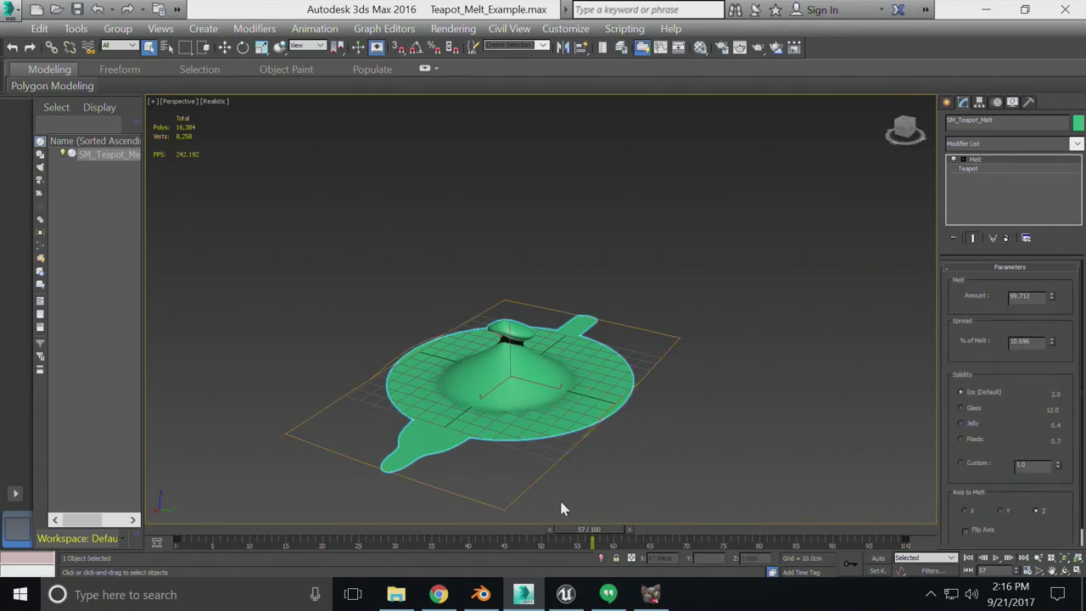
left_click_drag(586, 529, 322, 535)
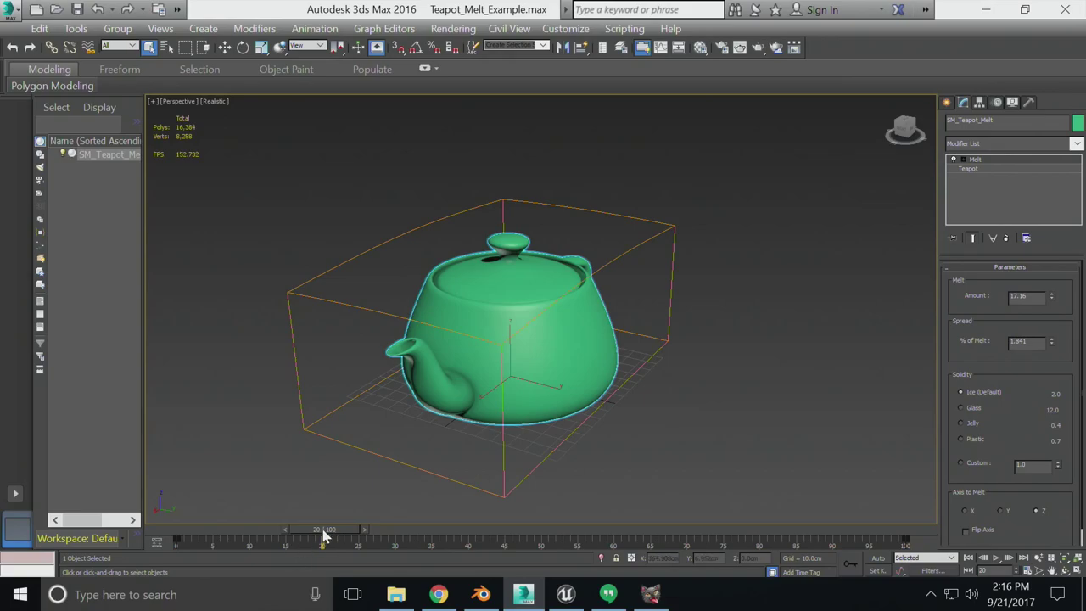
left_click_drag(323, 535, 541, 539)
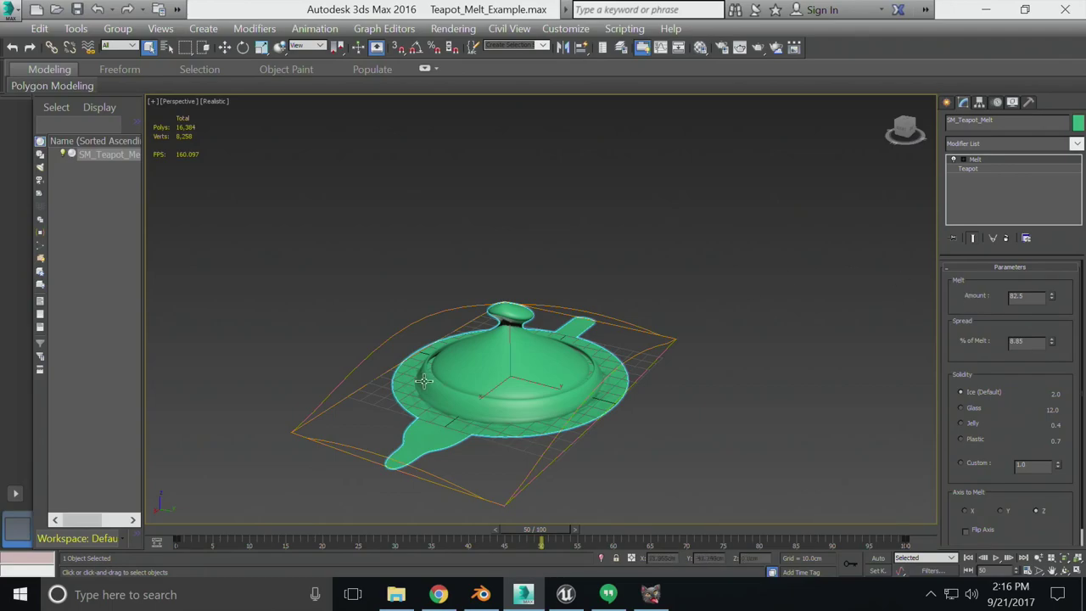
left_click_drag(564, 530, 380, 529)
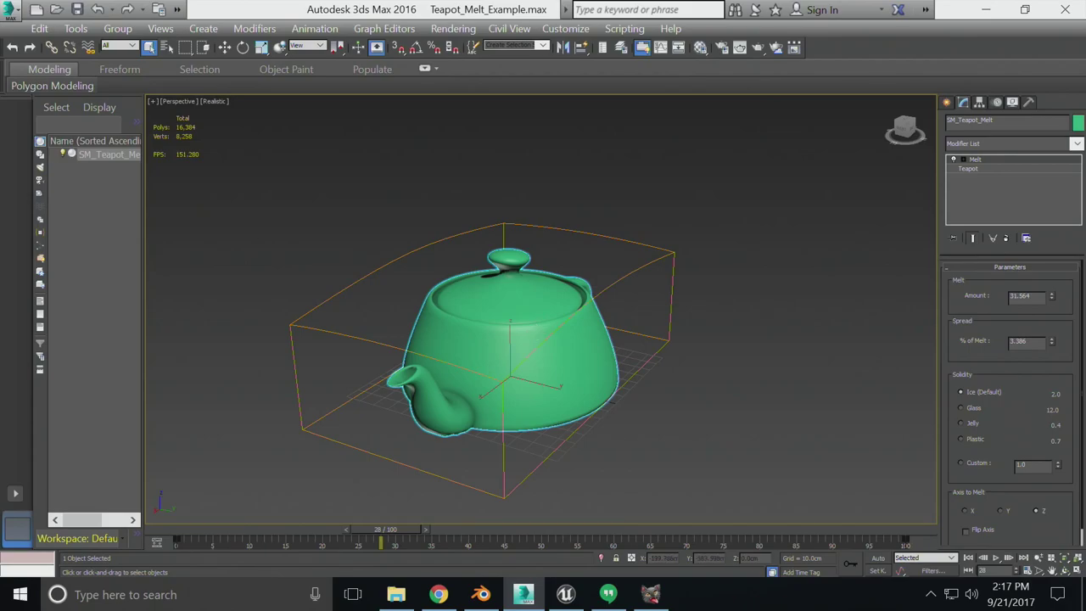
left_click(10, 10)
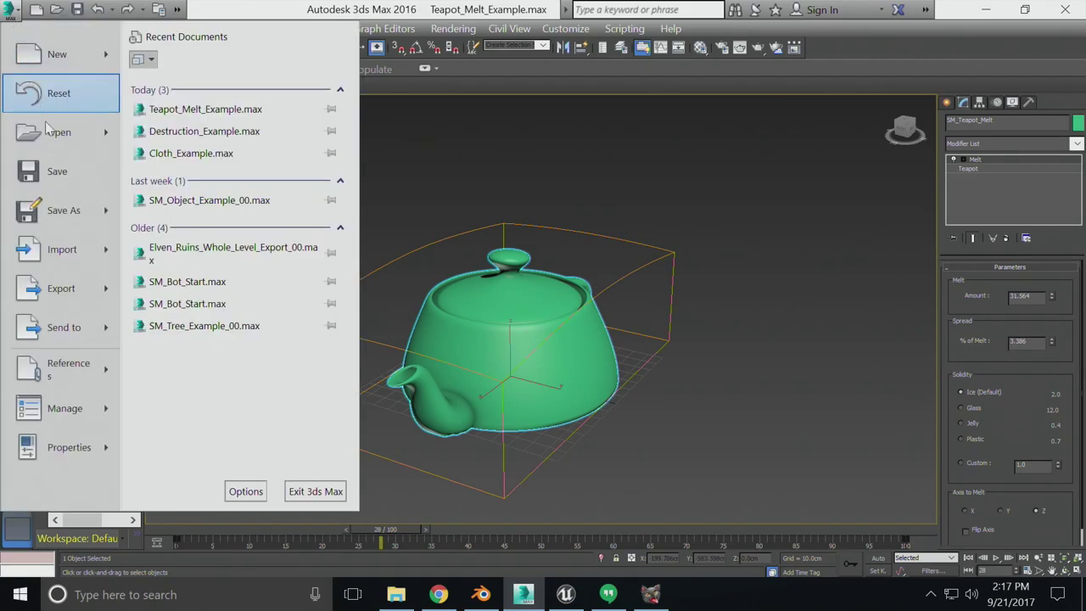
mouse_move(106, 293)
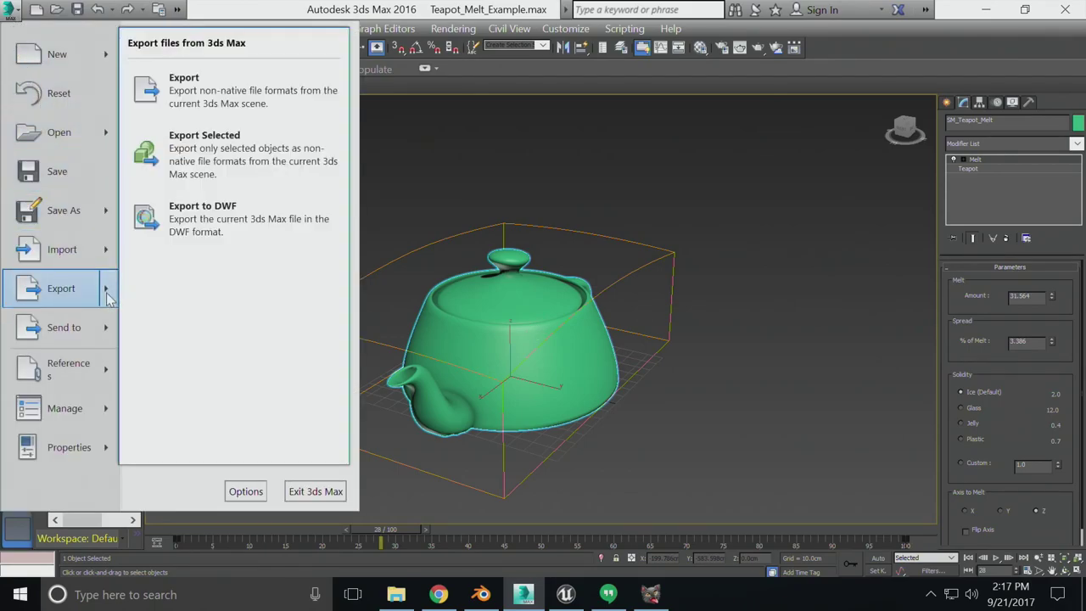
left_click(243, 163)
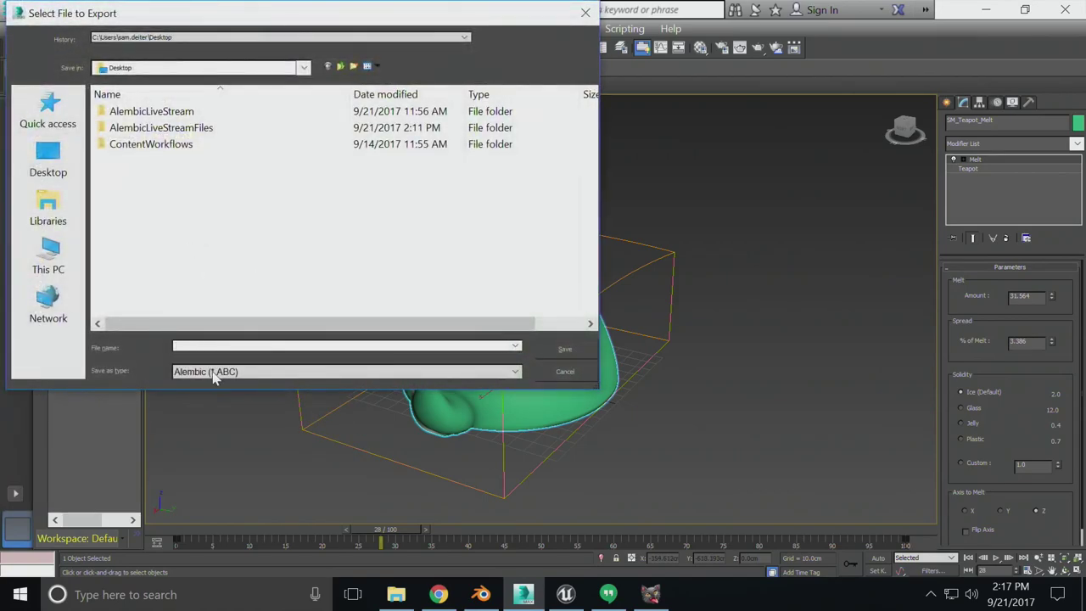
left_click(214, 372)
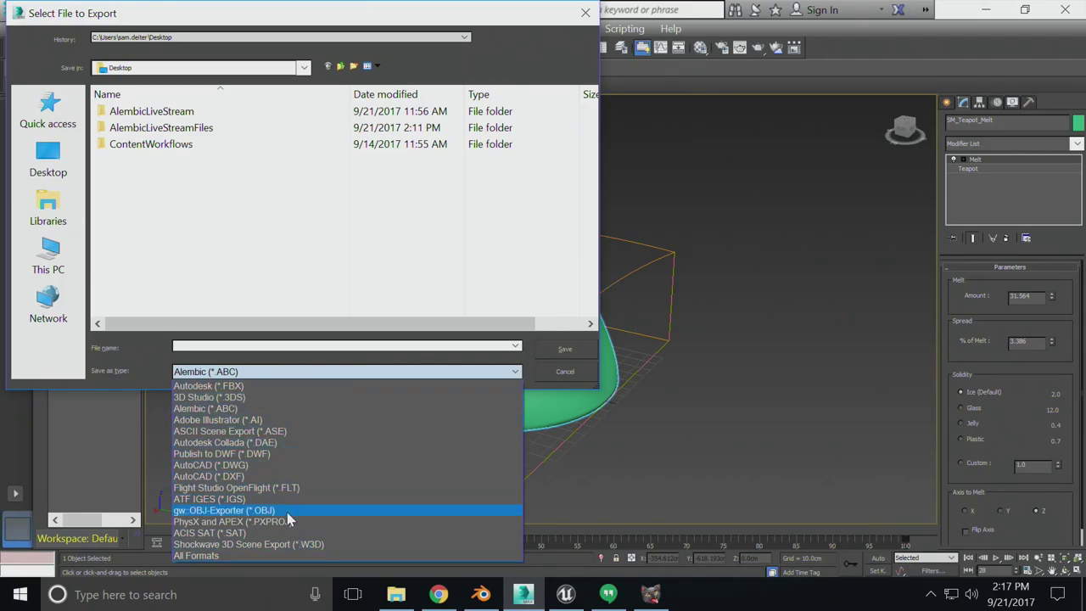
left_click(574, 384)
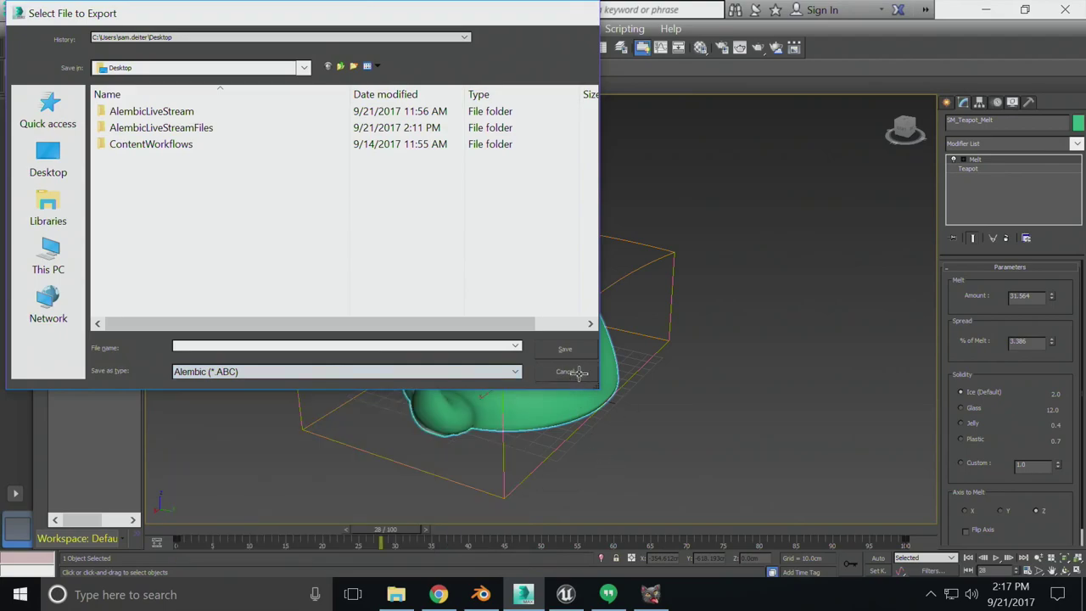
left_click(566, 371)
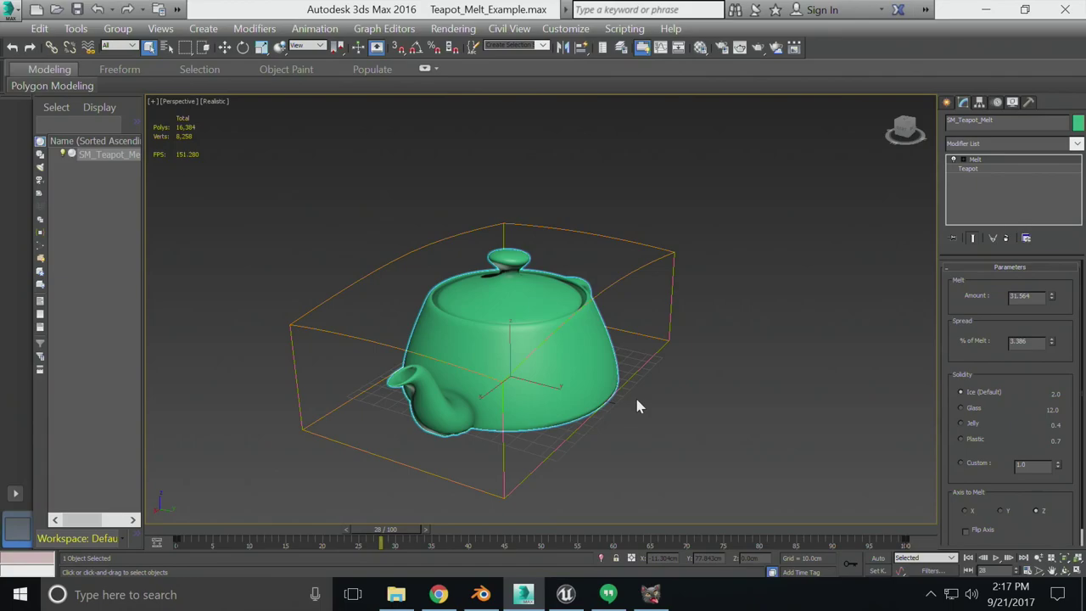
key("alt+Tab")
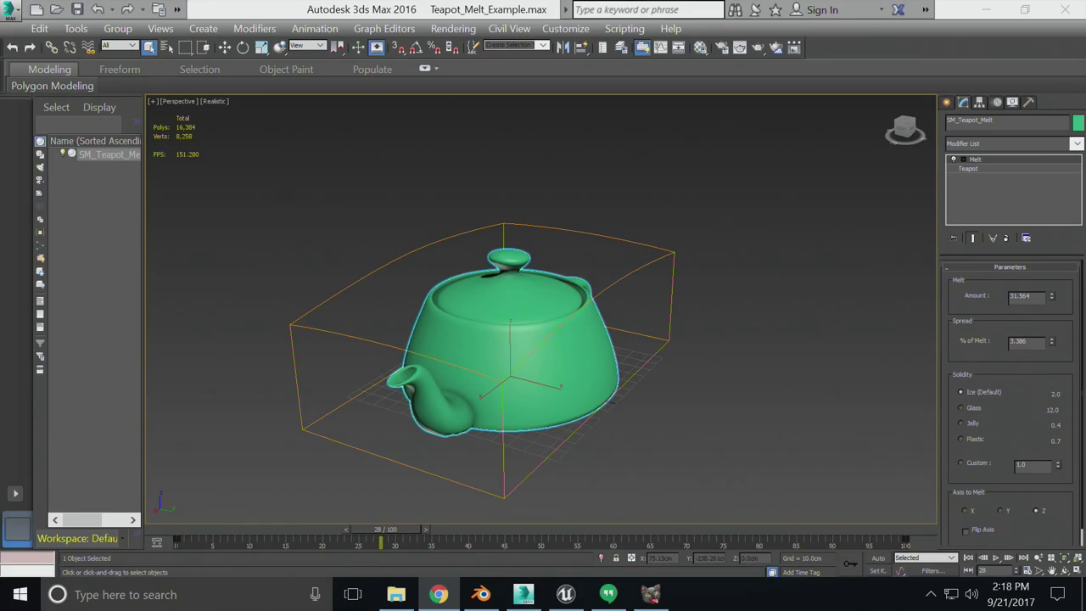
Open Destruction_Example.max without saving the melt scene and dismiss the MassFX warning
left_click(12, 13)
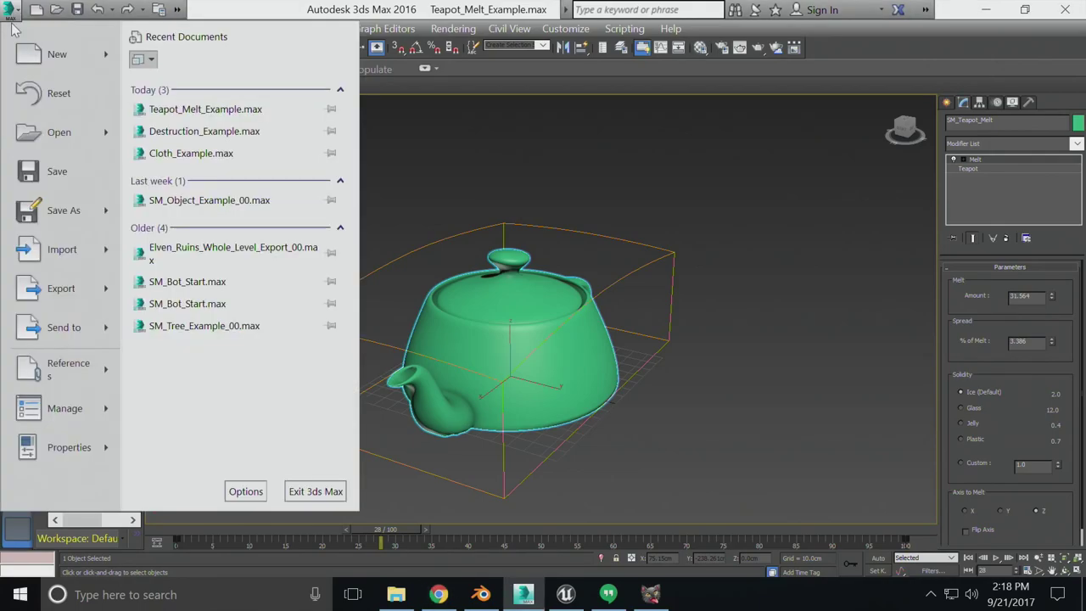
left_click(248, 135)
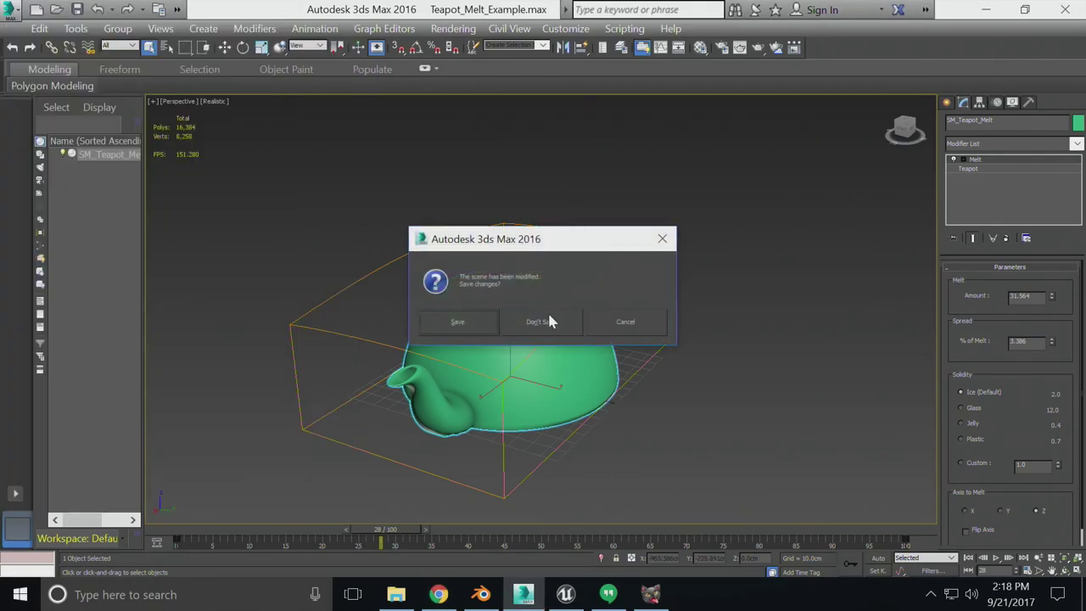
left_click(548, 320)
left_click(636, 363)
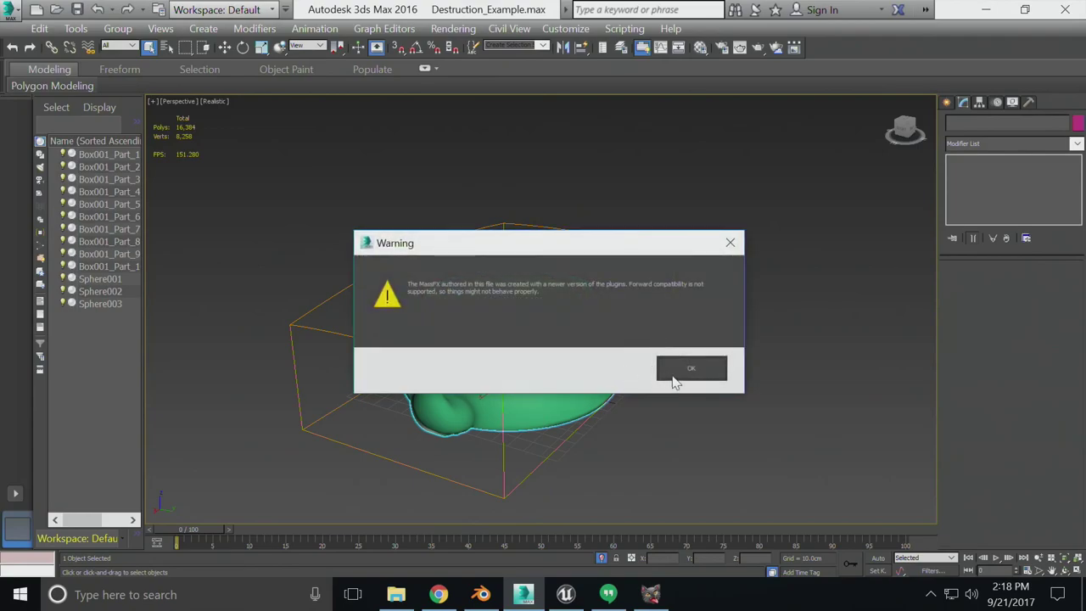
left_click(675, 374)
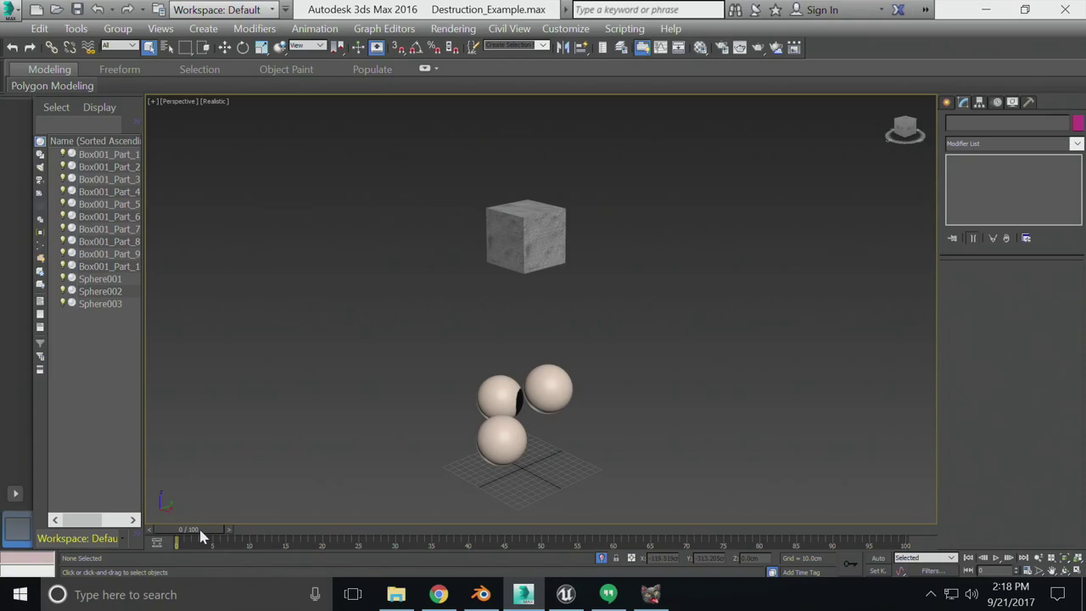
Scrub the destruction simulation, selecting fragment Box001_Part_4 as the cube shatters
left_click_drag(198, 526, 173, 563)
key("q")
left_click(511, 258)
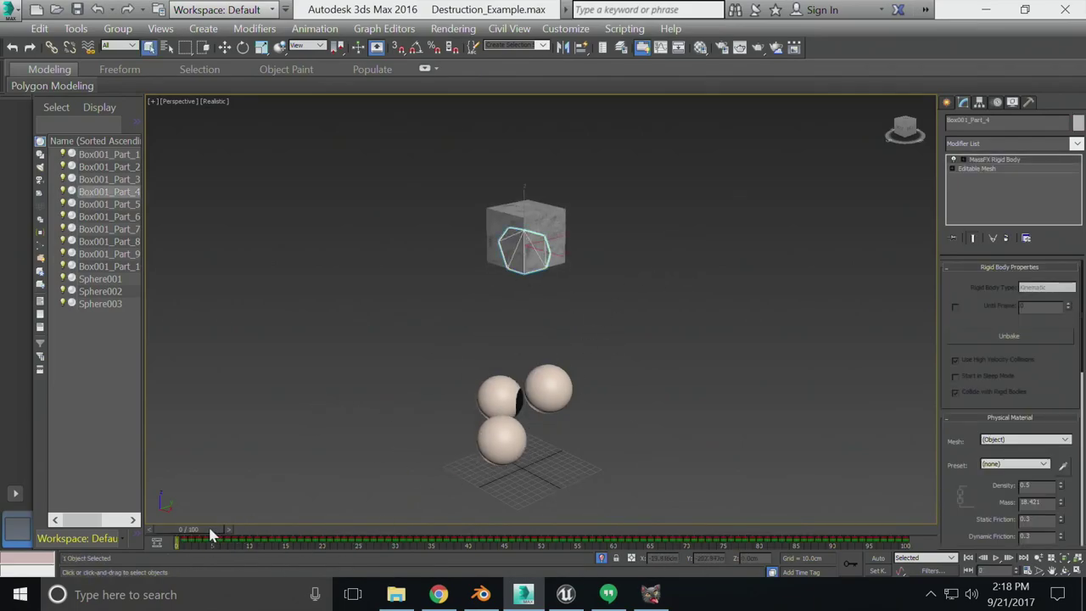
left_click_drag(211, 532, 188, 532)
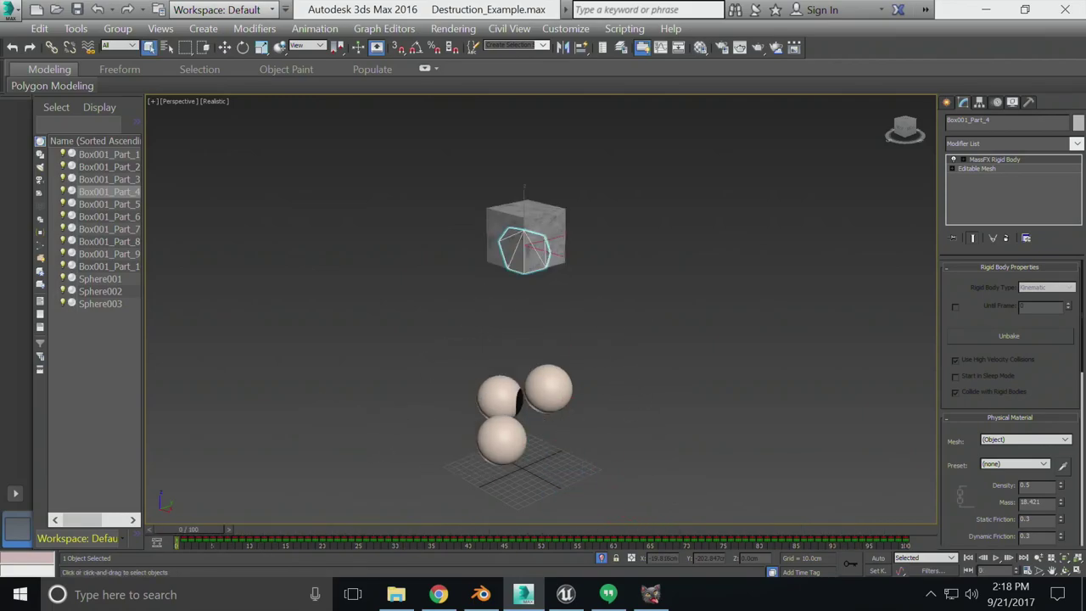
left_click(565, 594)
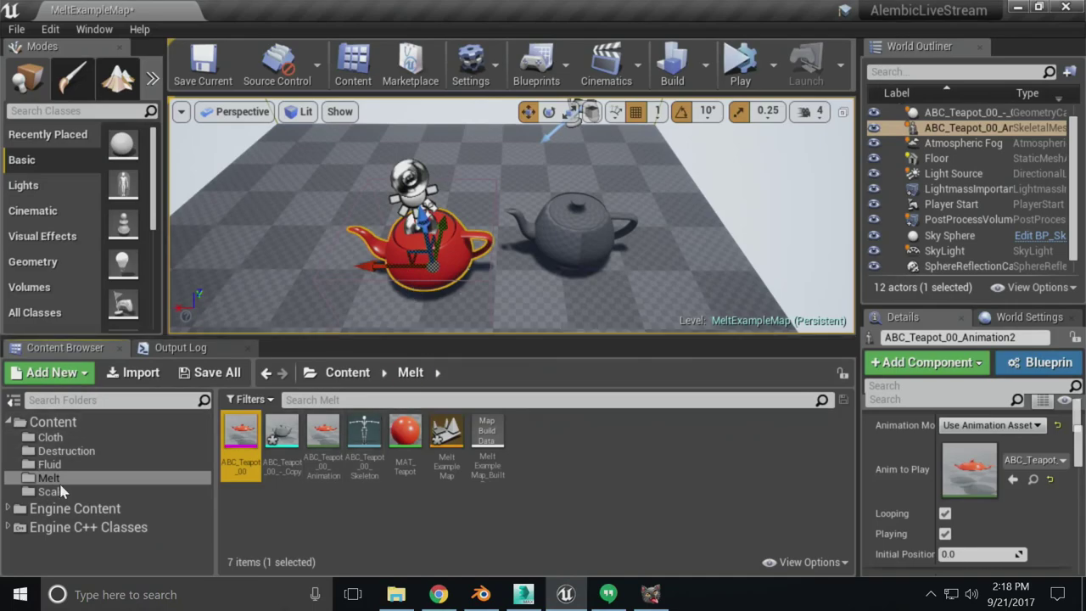
Open DestructionExampleMap from the Destruction folder without saving the Melt map, and play it
left_click(64, 450)
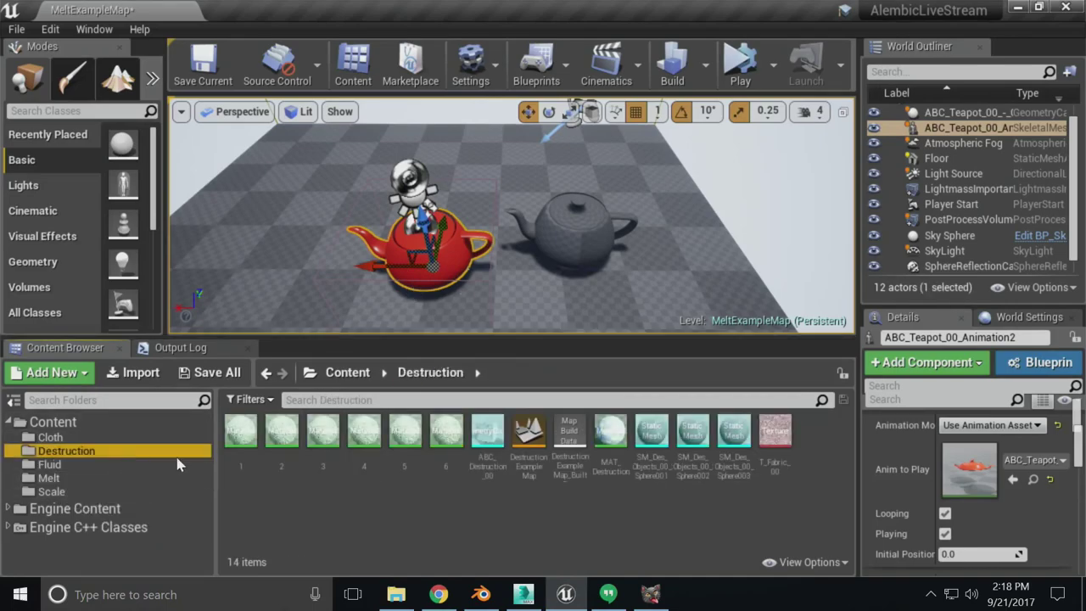
double_click(529, 432)
left_click(702, 453)
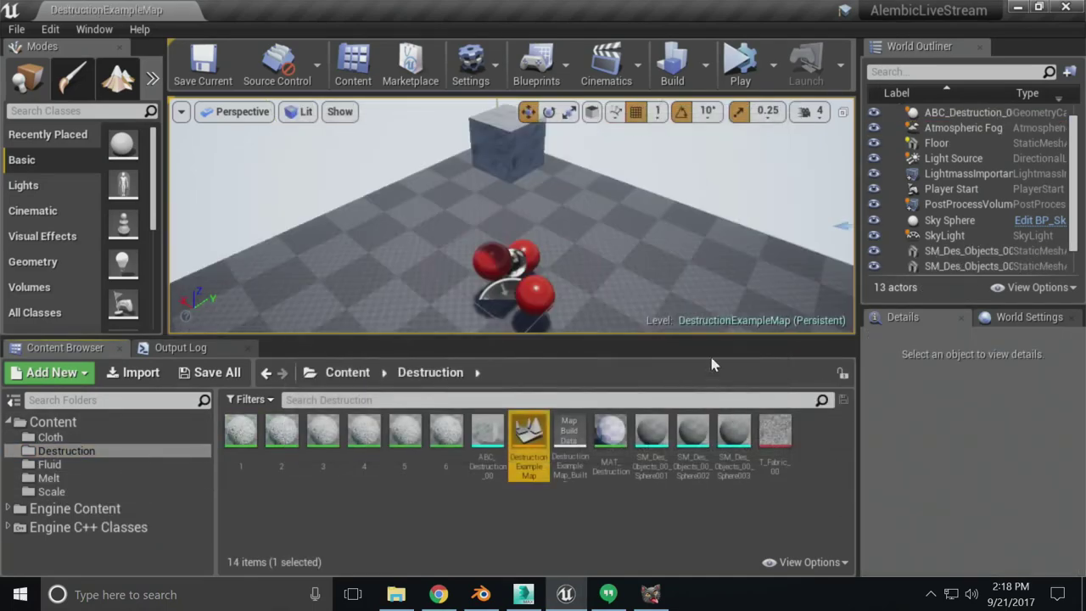
left_click(740, 68)
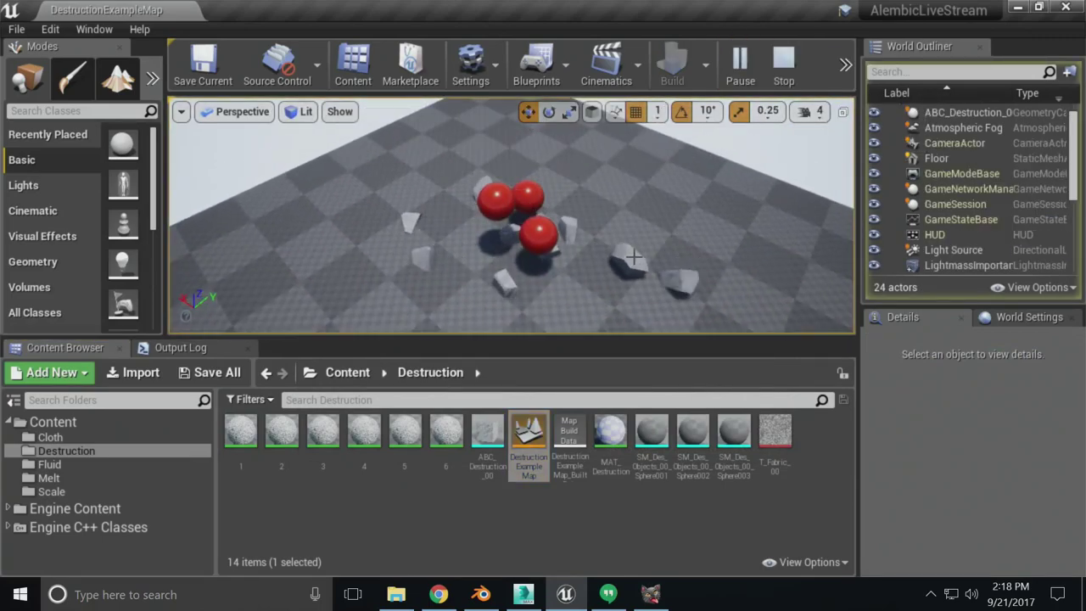
Select the destruction cache actor, then play the destruction animation in 3ds Max
left_click(672, 268)
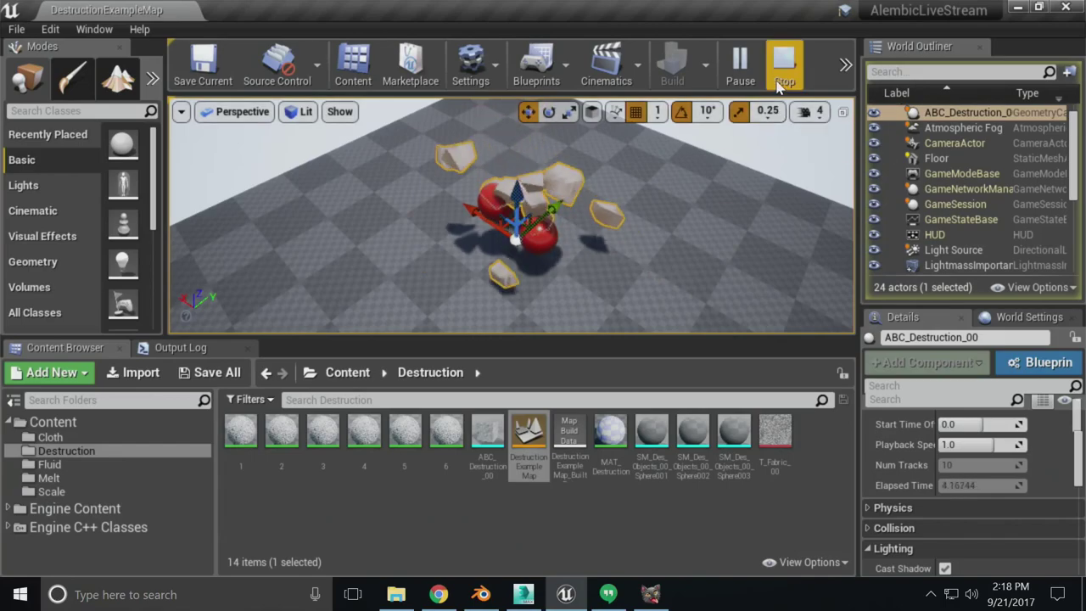
left_click(523, 593)
key("slash")
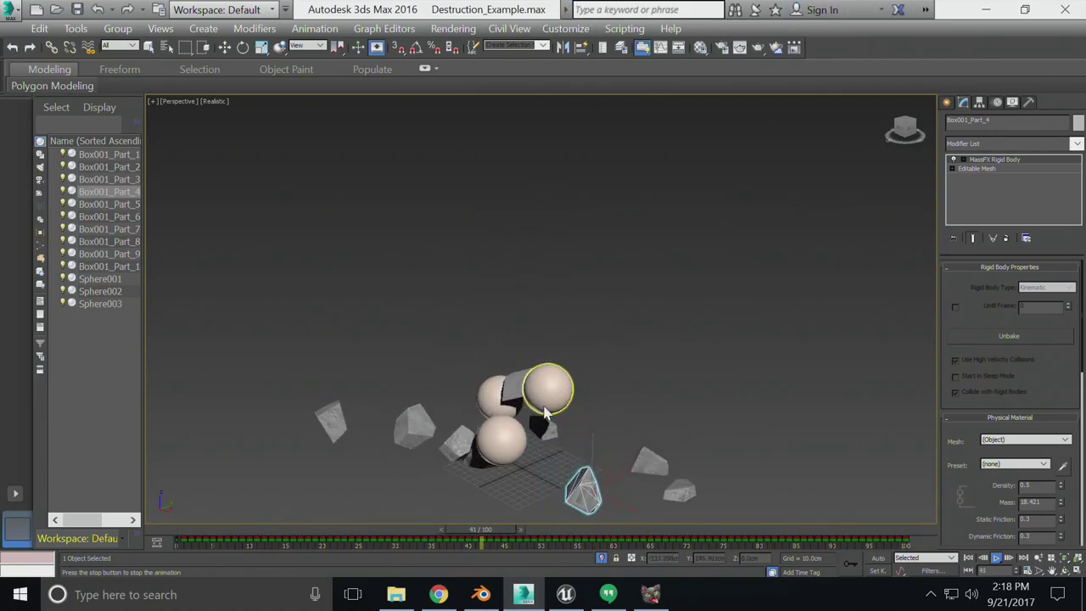
Stop the 3ds Max destruction playback at frame 79 and compare fragment materials 1–6 in Unreal
key("slash")
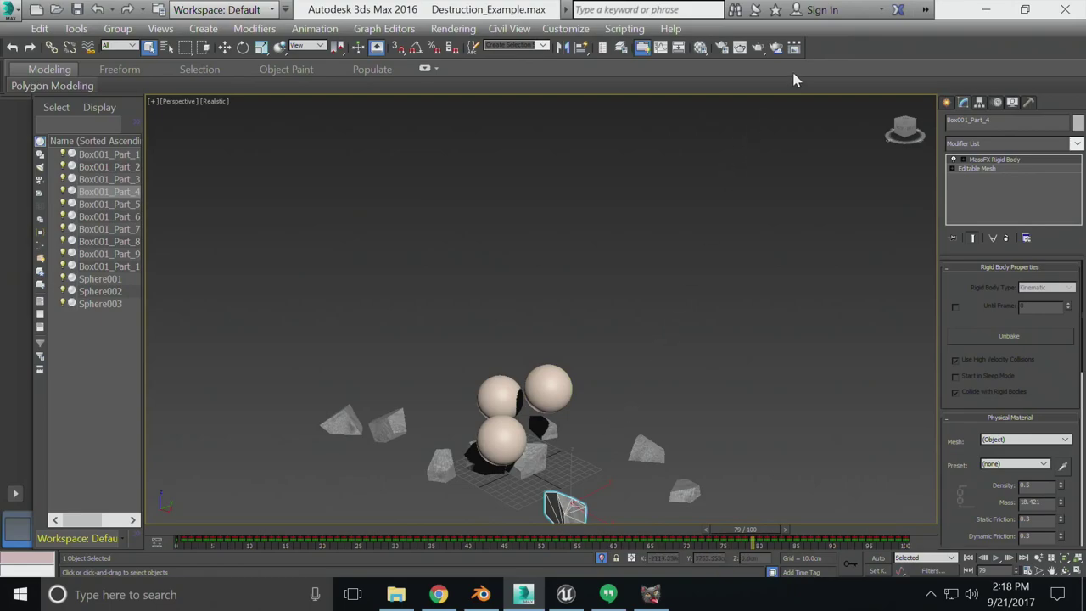
left_click(985, 9)
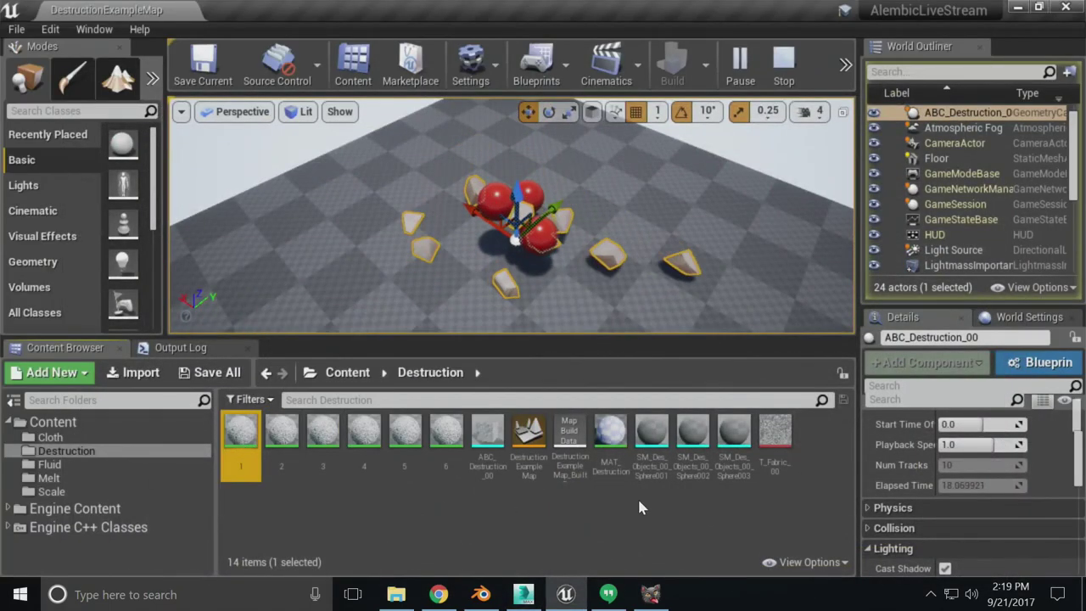
left_click(445, 435, "shift")
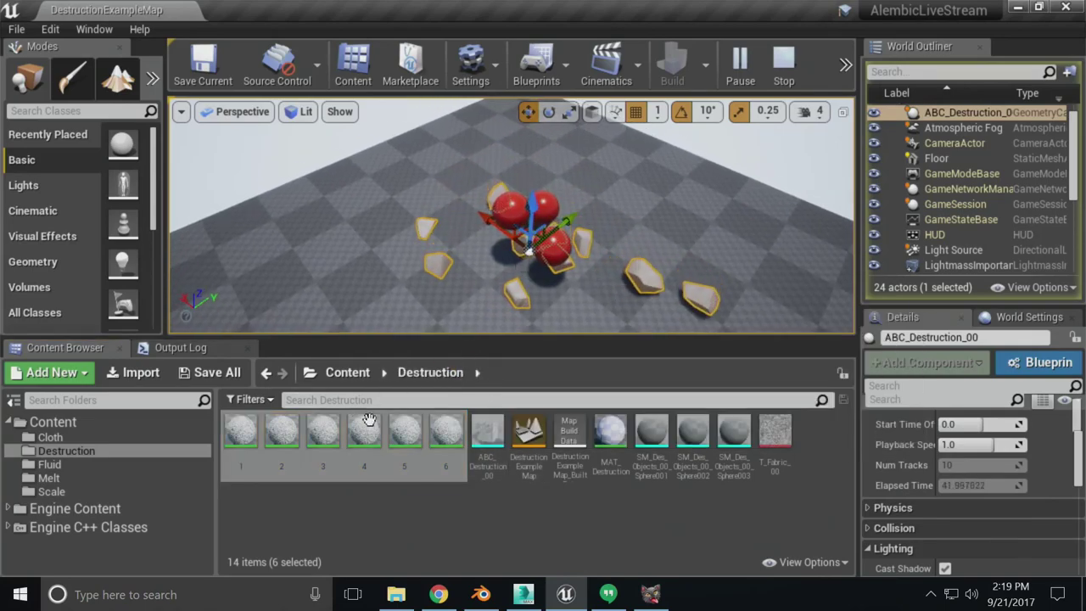
left_click(529, 548)
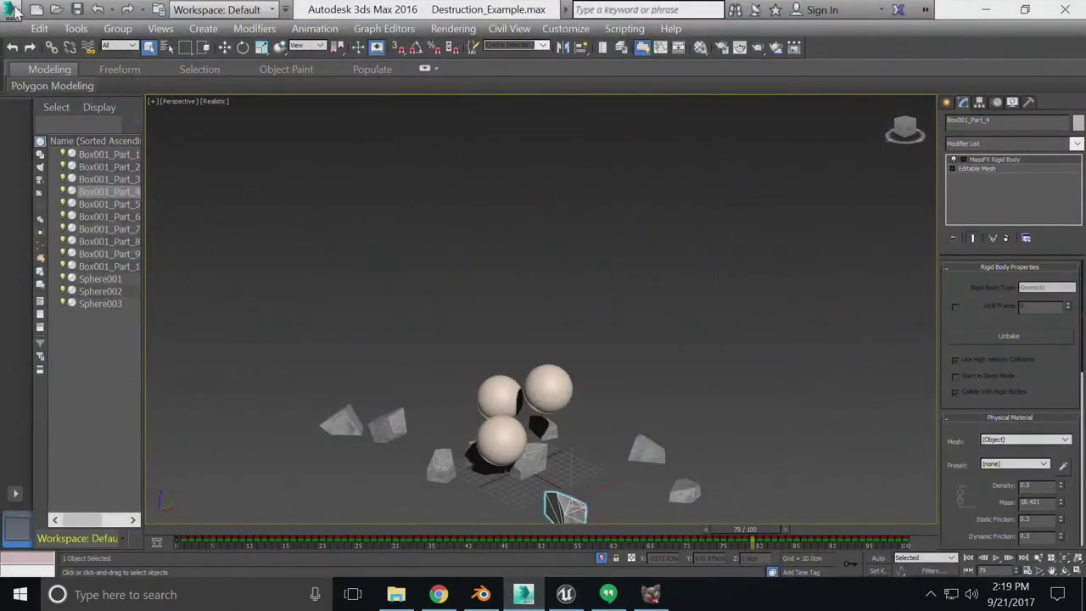
Open recent Cloth_Example.max without saving, dismiss the MassFX warning, and scrub the cloth forward
left_click(12, 8)
left_click(246, 134)
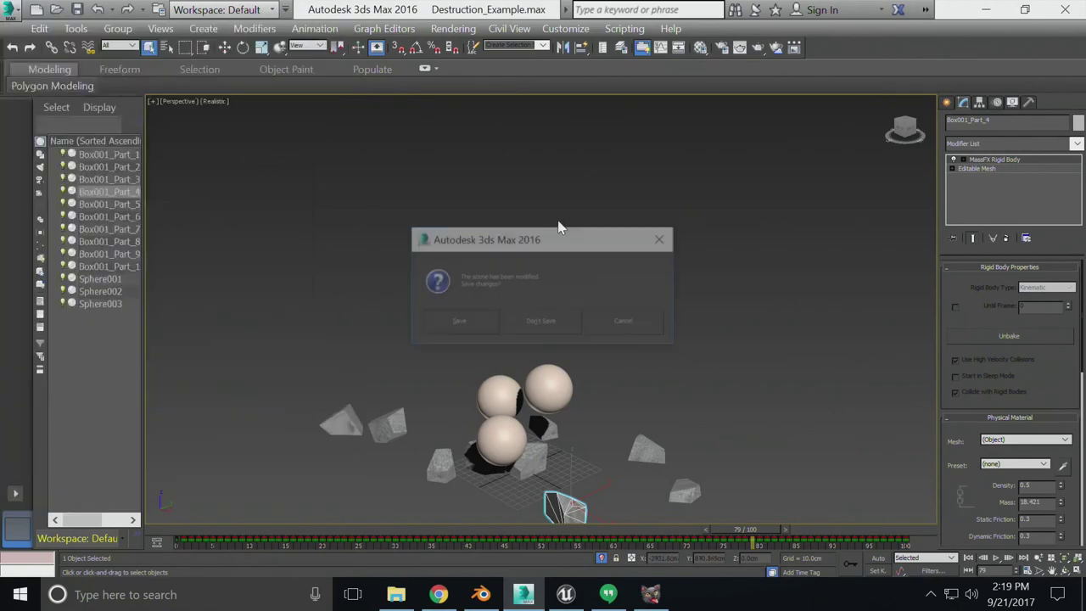
left_click(543, 322)
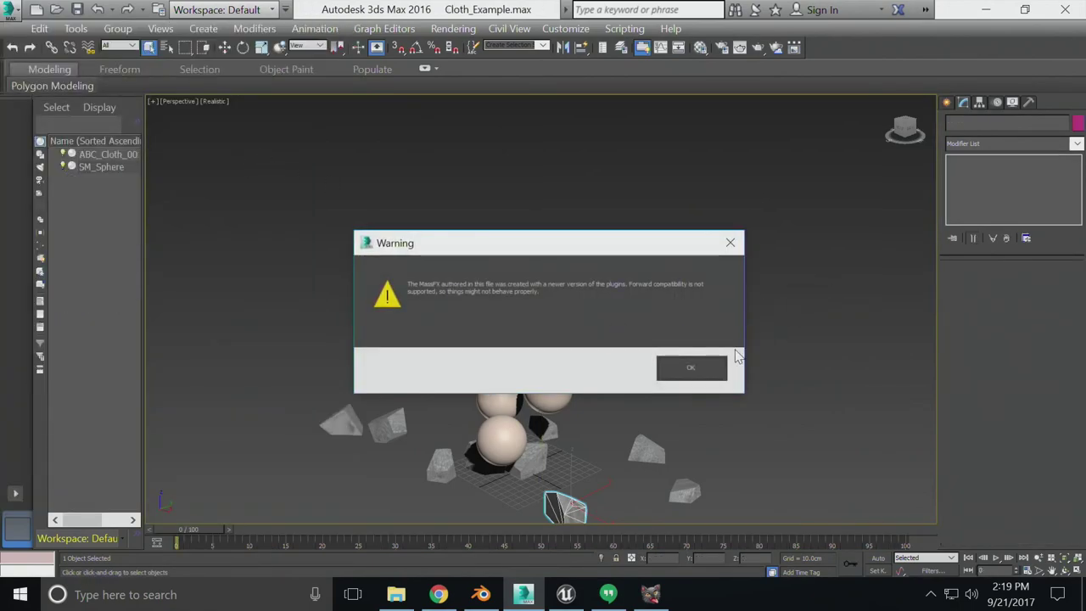
left_click(711, 371)
left_click_drag(208, 531, 174, 544)
Back in Unreal, browse the Scale, Melt and Cloth folders and open ClothExampleMap
left_click(985, 9)
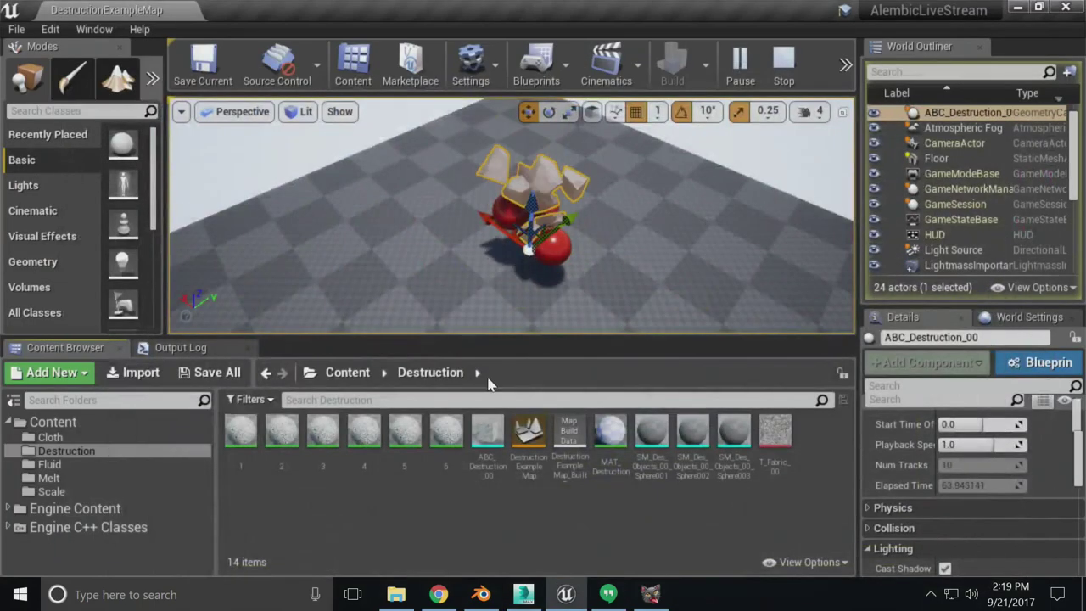
left_click(84, 492)
left_click(83, 478)
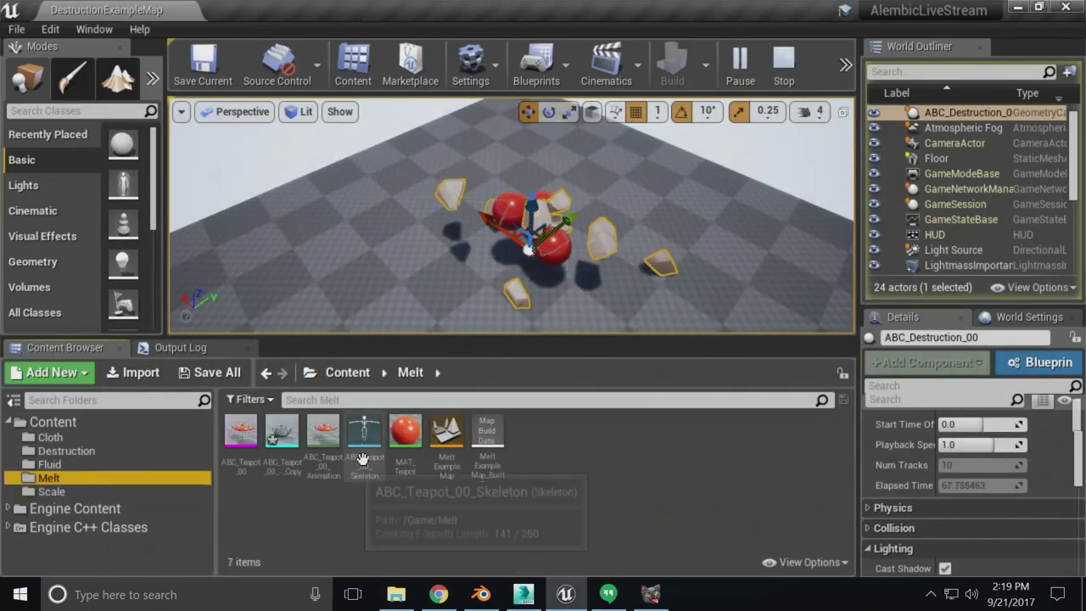
left_click(81, 437)
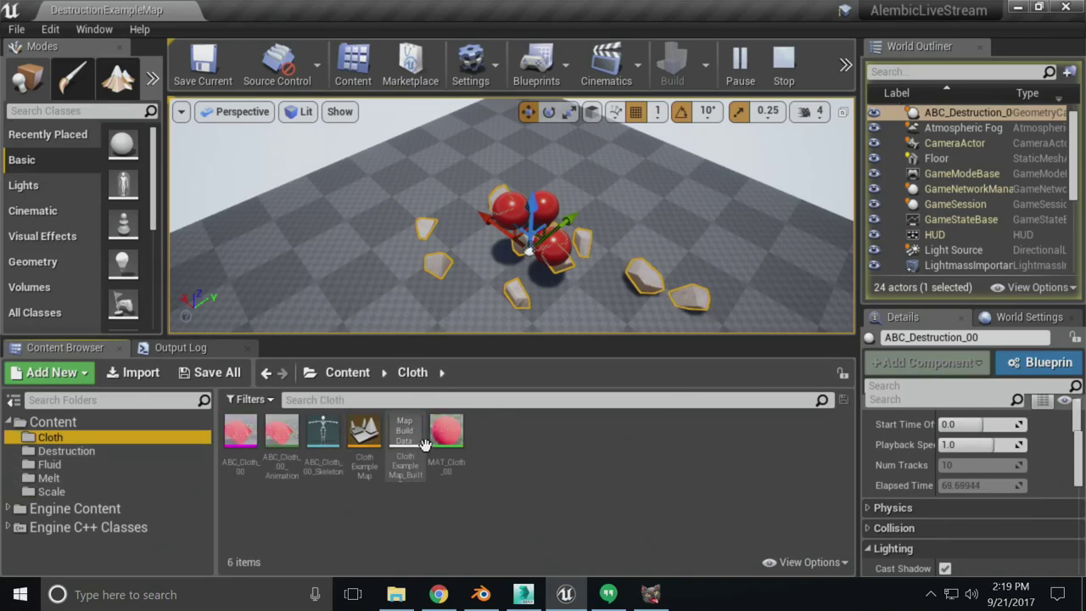
double_click(365, 437)
Load ClothExampleMap without saving, end the old session, simulate and possess the cloth, then stop
left_click(683, 452)
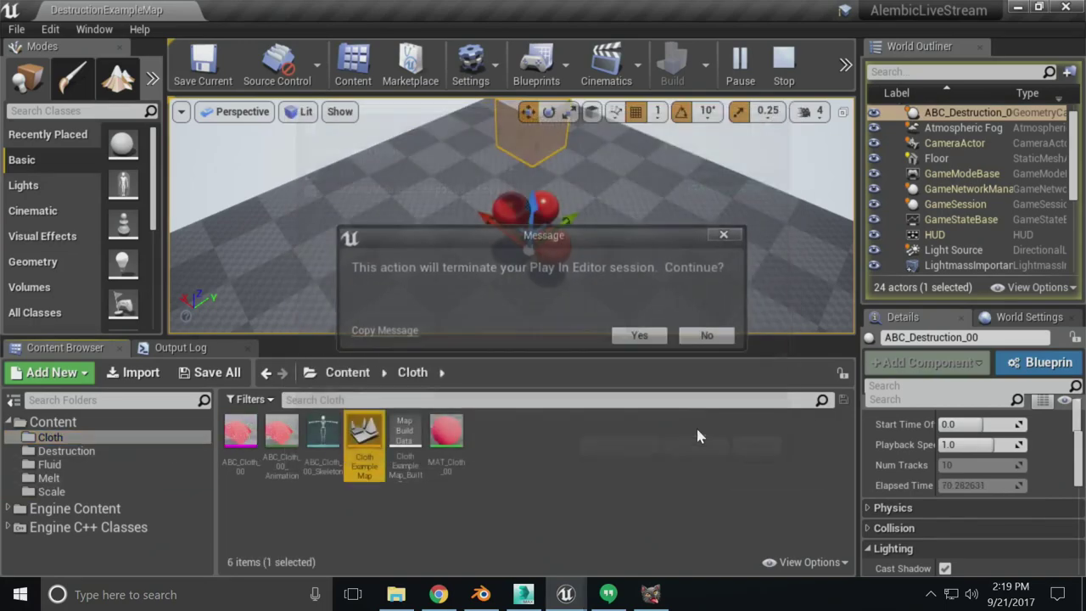
left_click(650, 335)
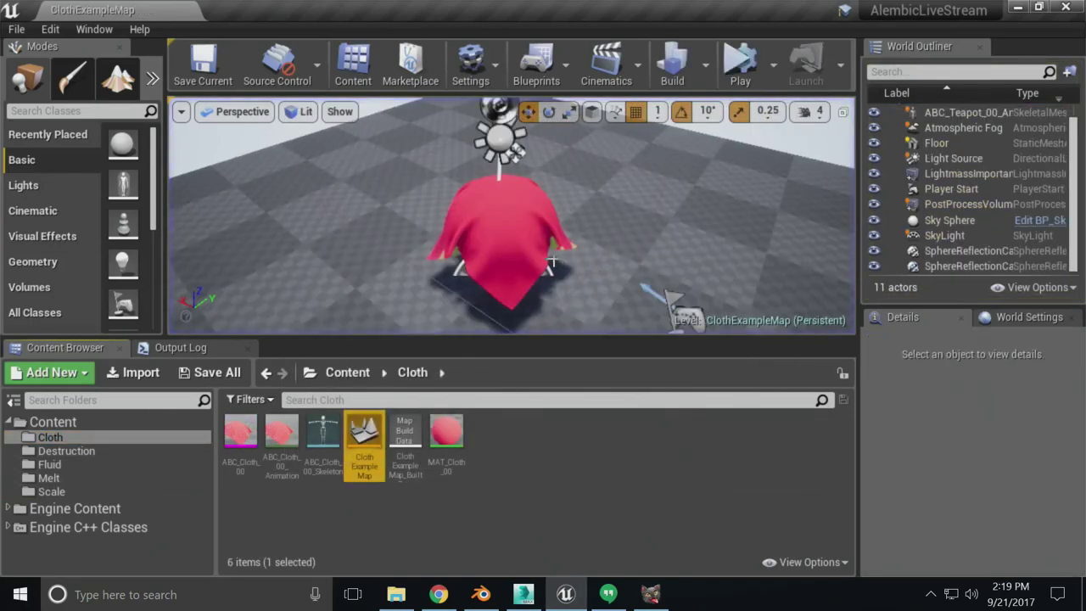
left_click(740, 63)
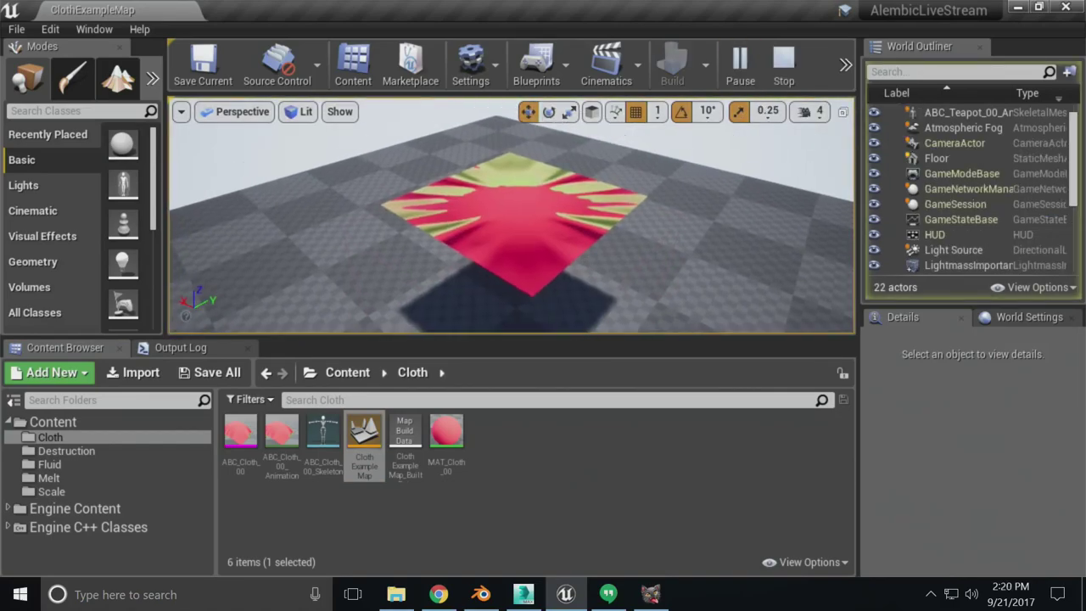
left_click(824, 98)
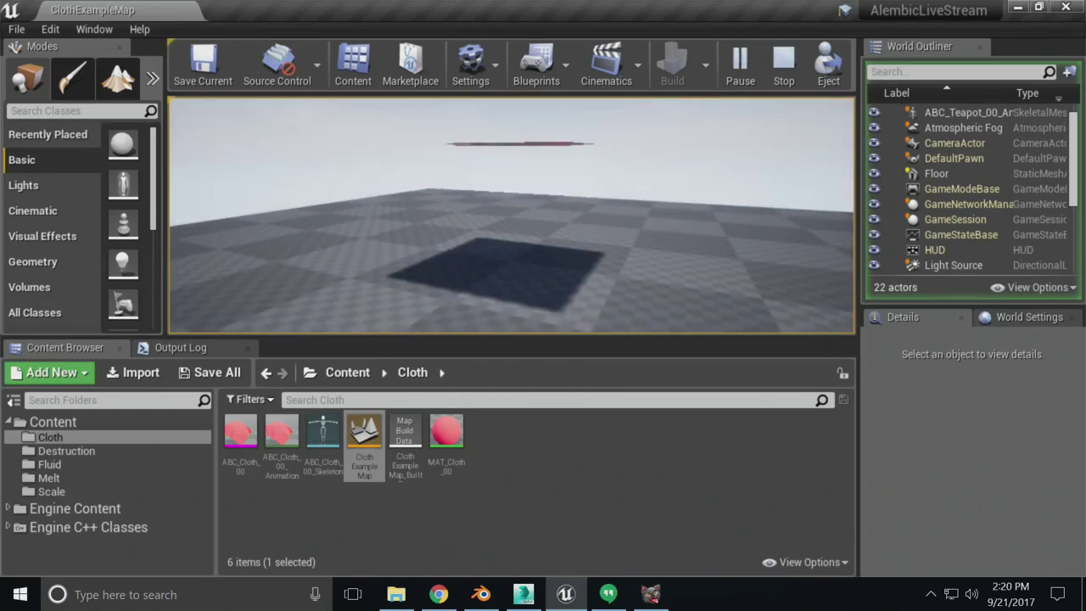
key("Escape")
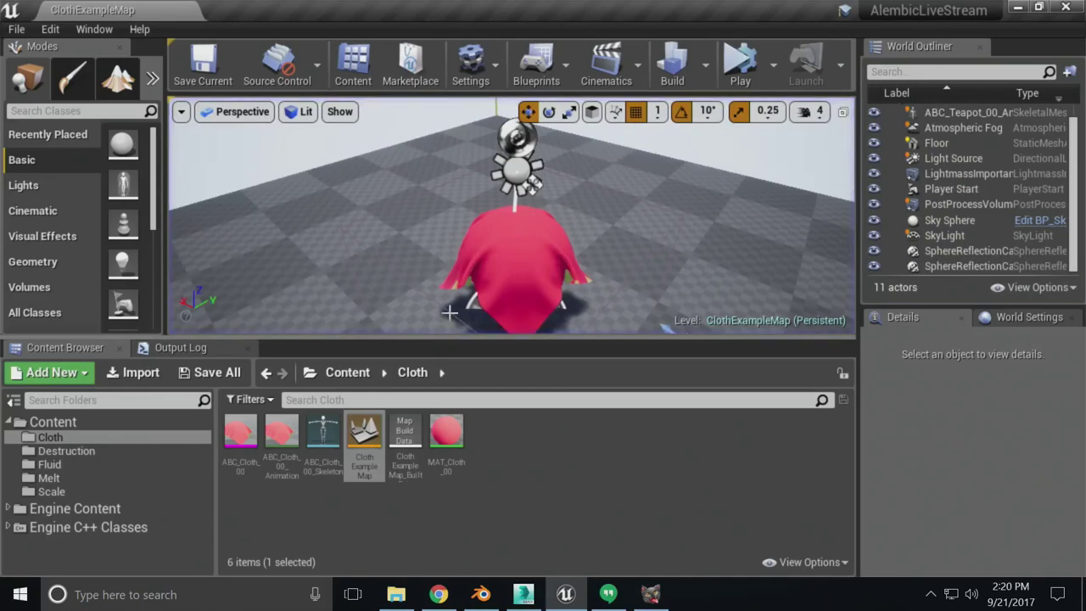
left_click(66, 451)
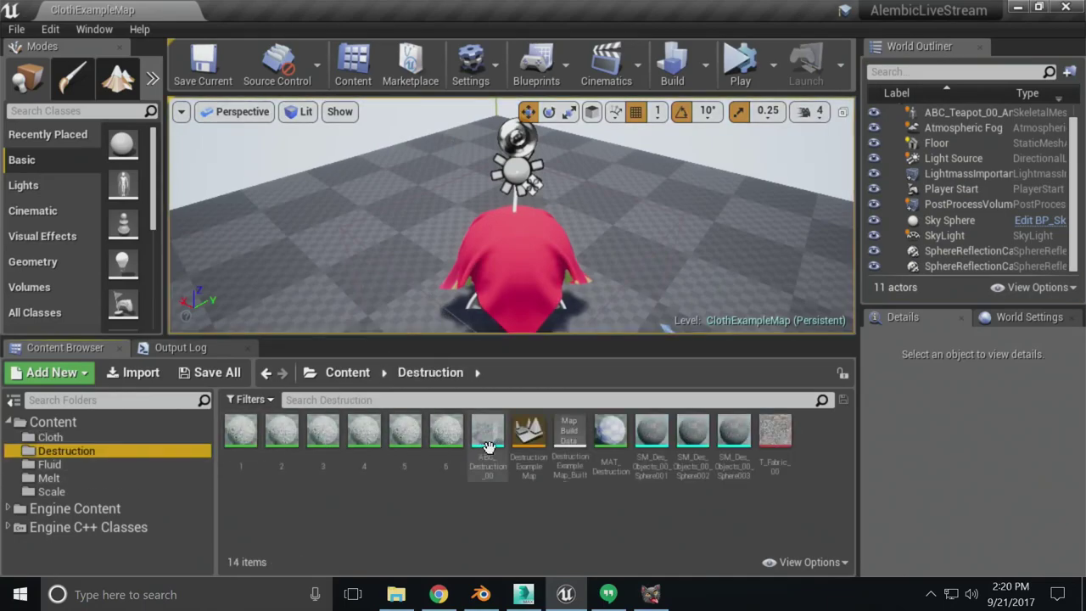
Reopen DestructionExampleMap without saving, simulate it, select a red sphere, and stop
double_click(529, 437)
left_click(704, 458)
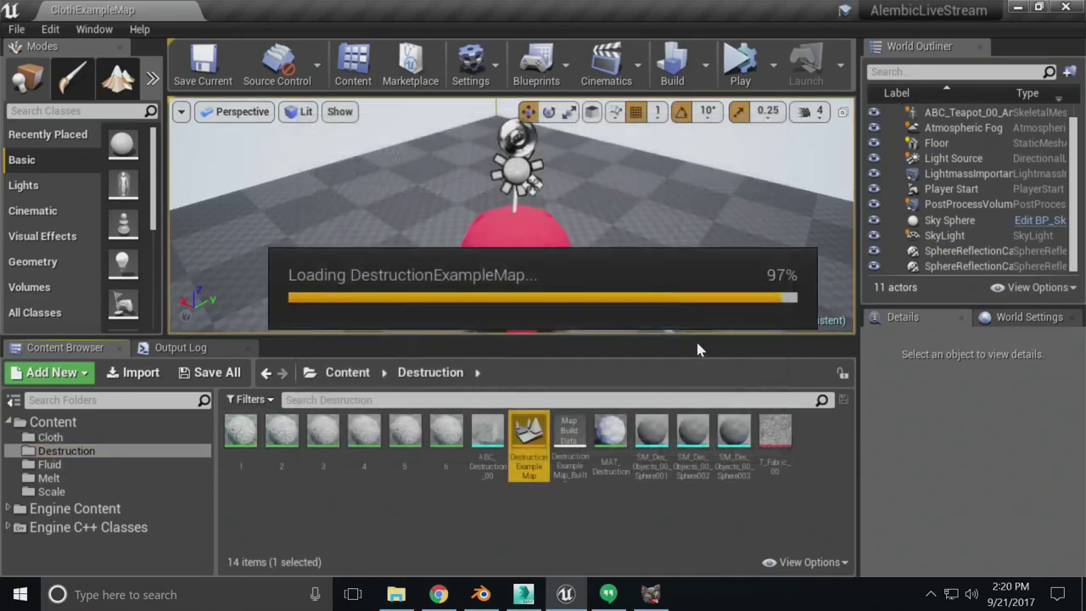
left_click(740, 72)
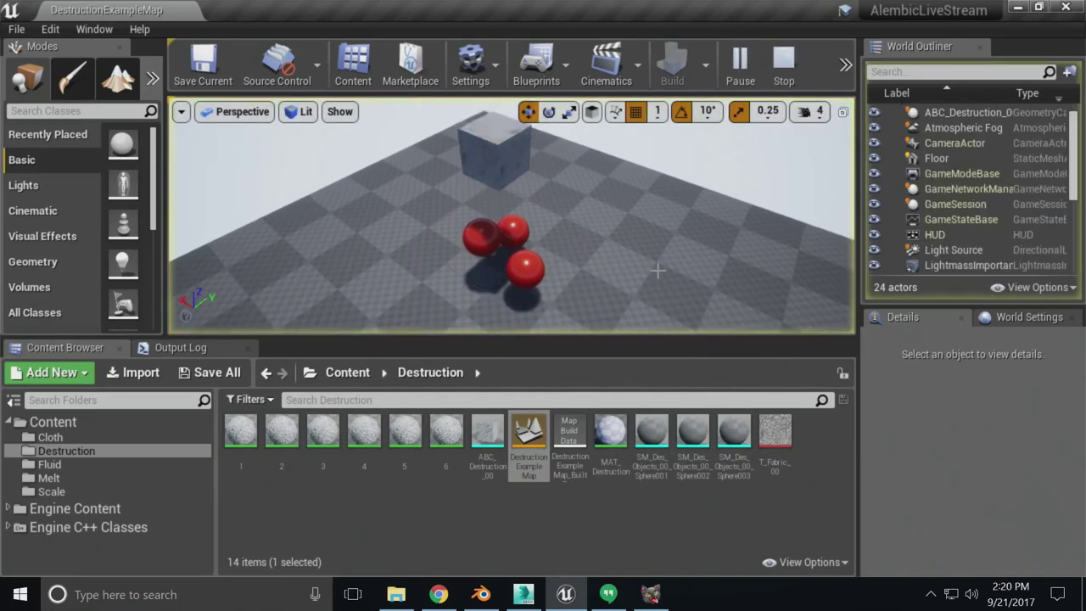
left_click(481, 235)
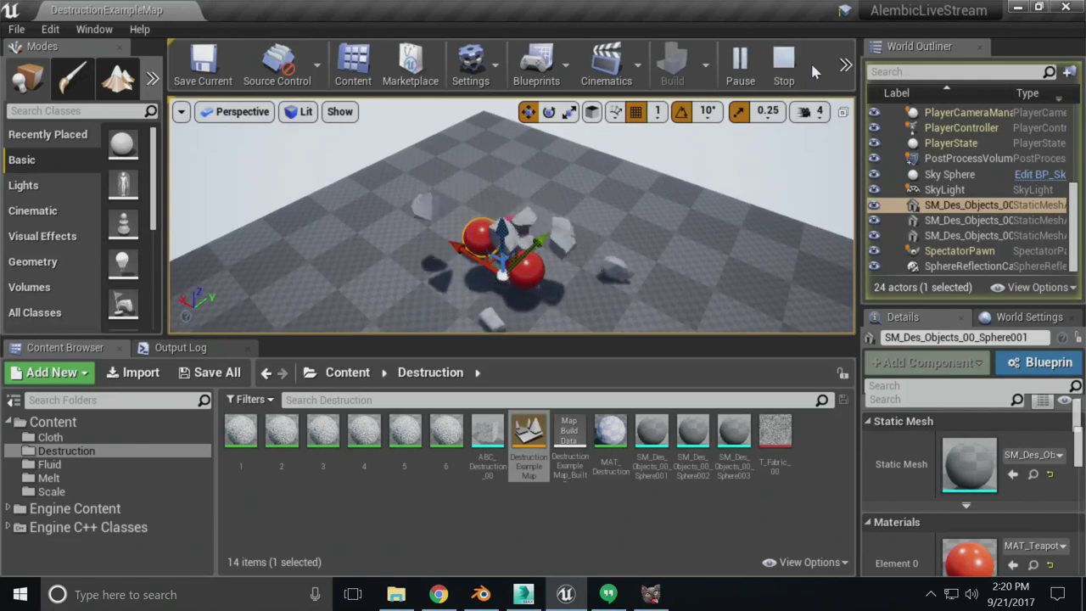
left_click(783, 72)
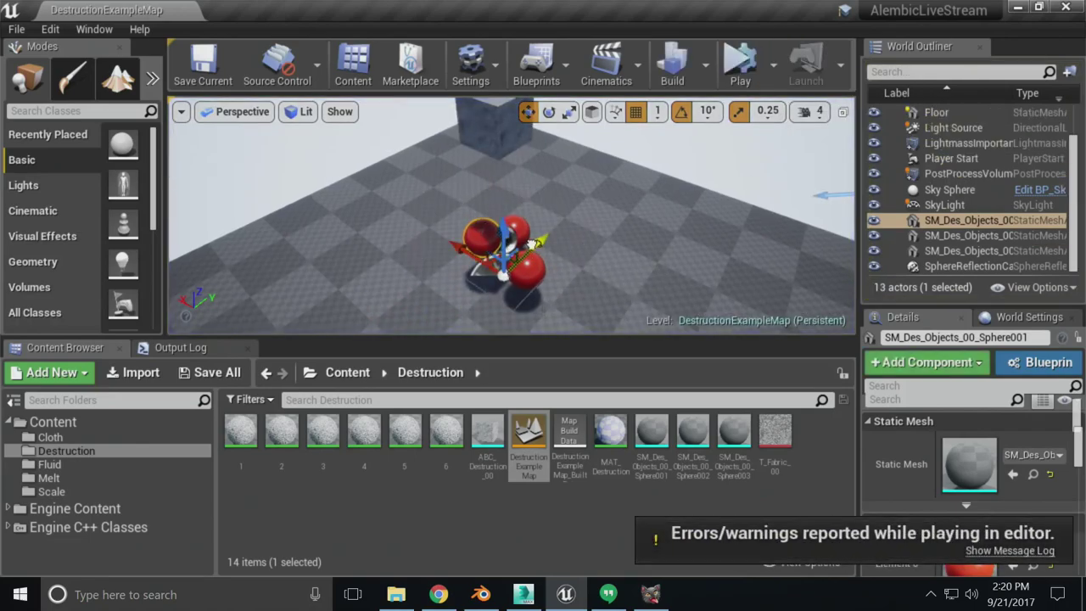
Move a red sphere away from the others, replay the level, and select the floor
left_click_drag(491, 243, 431, 315)
left_click(740, 68)
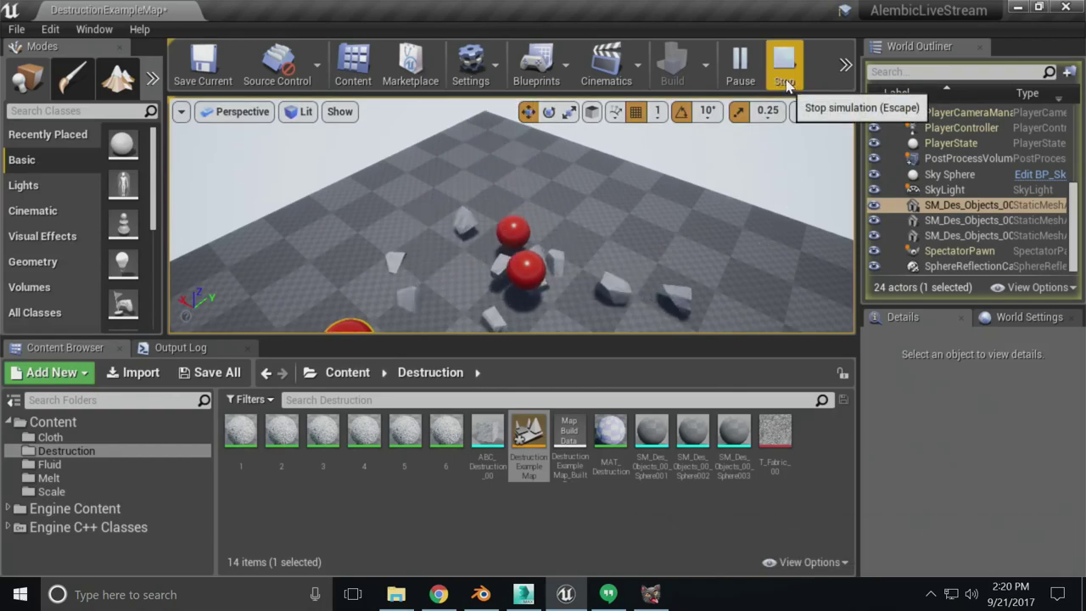
left_click(491, 241)
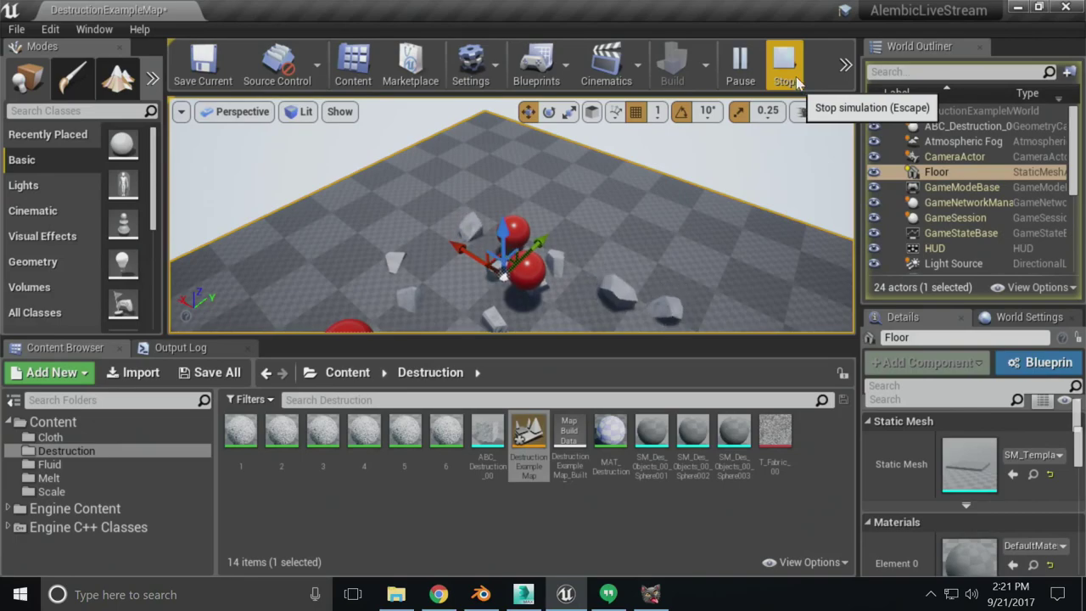
End the simulation, drag the front red sphere beside the other two, then show the Fluid folder
key("Escape")
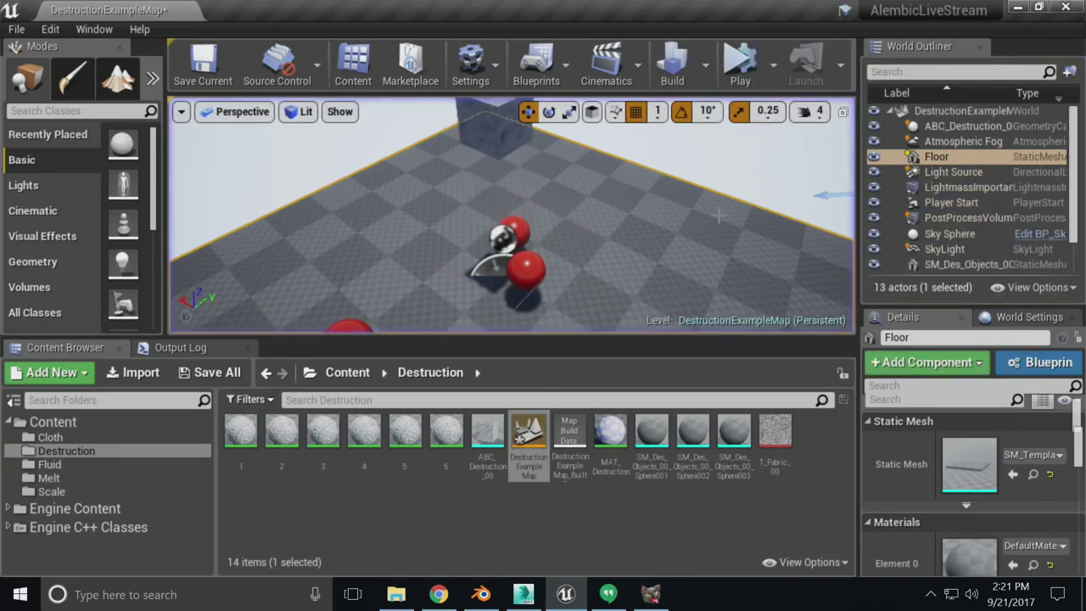
right_click_drag(498, 273, 475, 293)
left_click(361, 301)
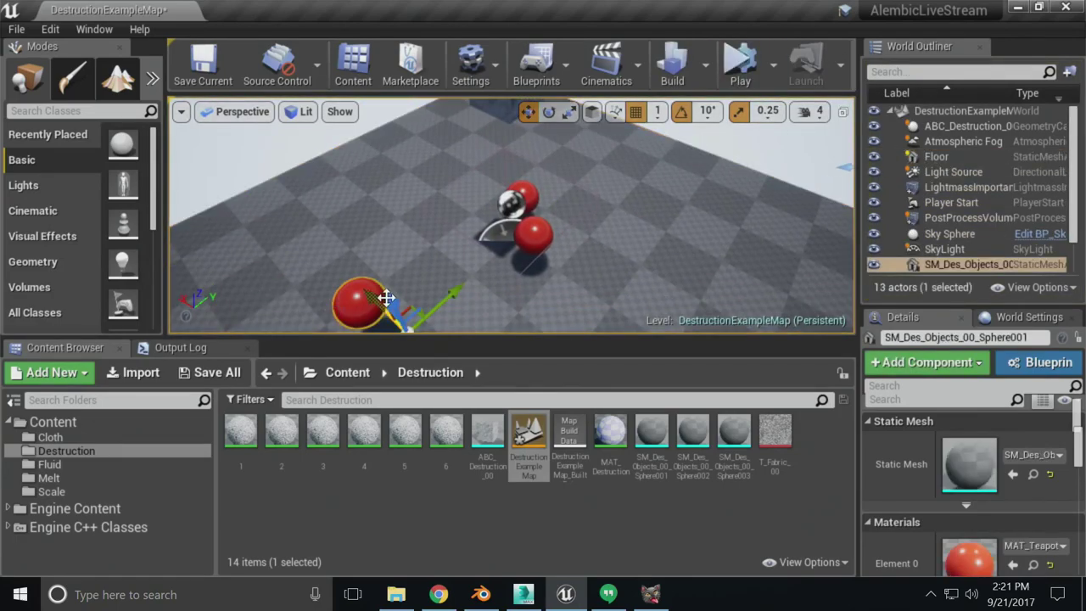
left_click_drag(457, 291, 566, 240)
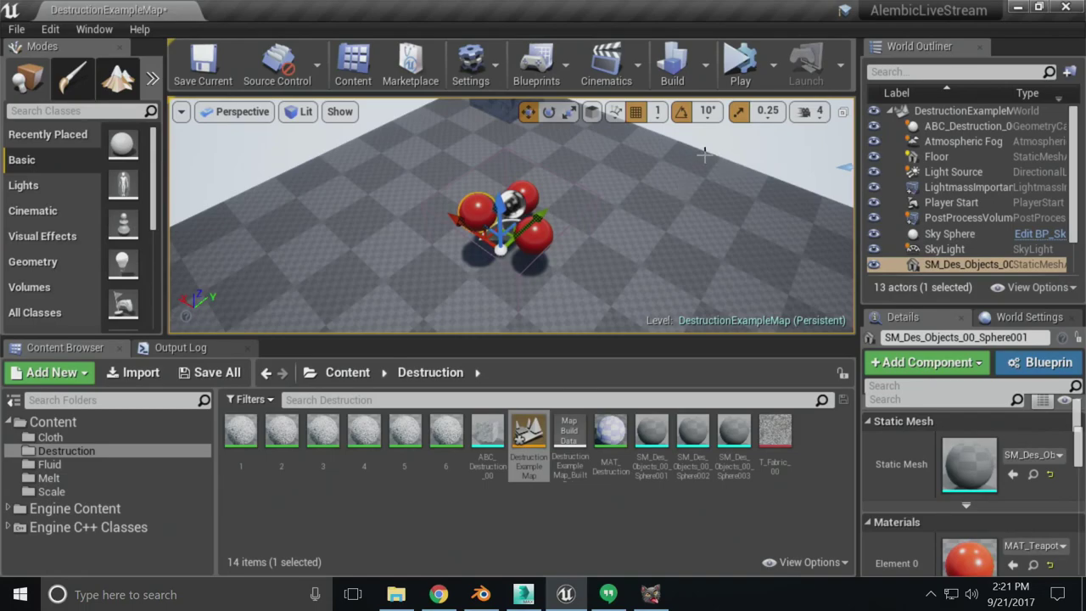
right_click_drag(723, 137, 626, 196)
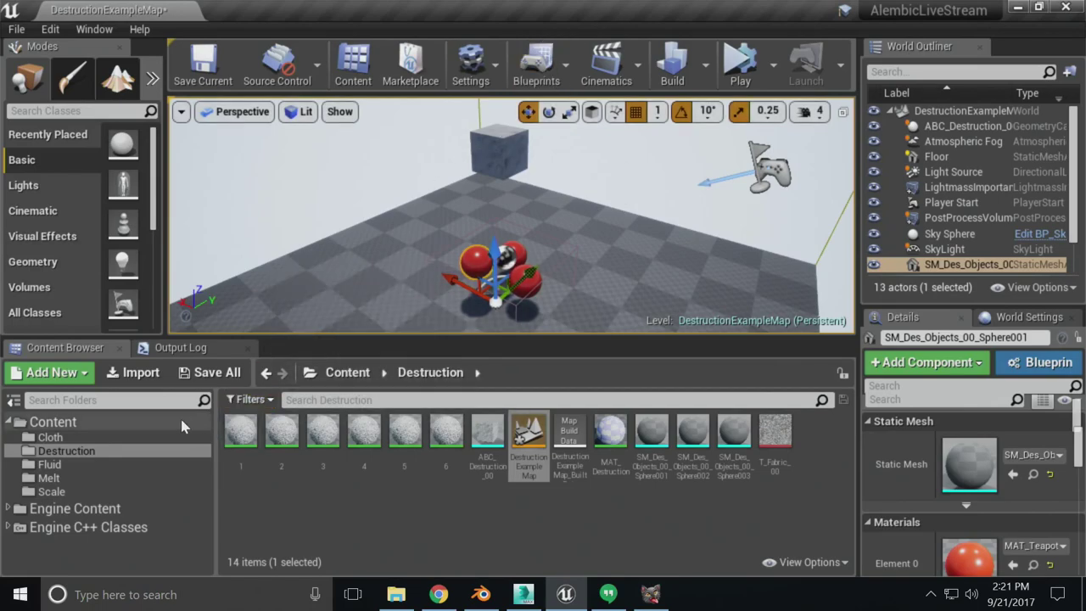
left_click(120, 466)
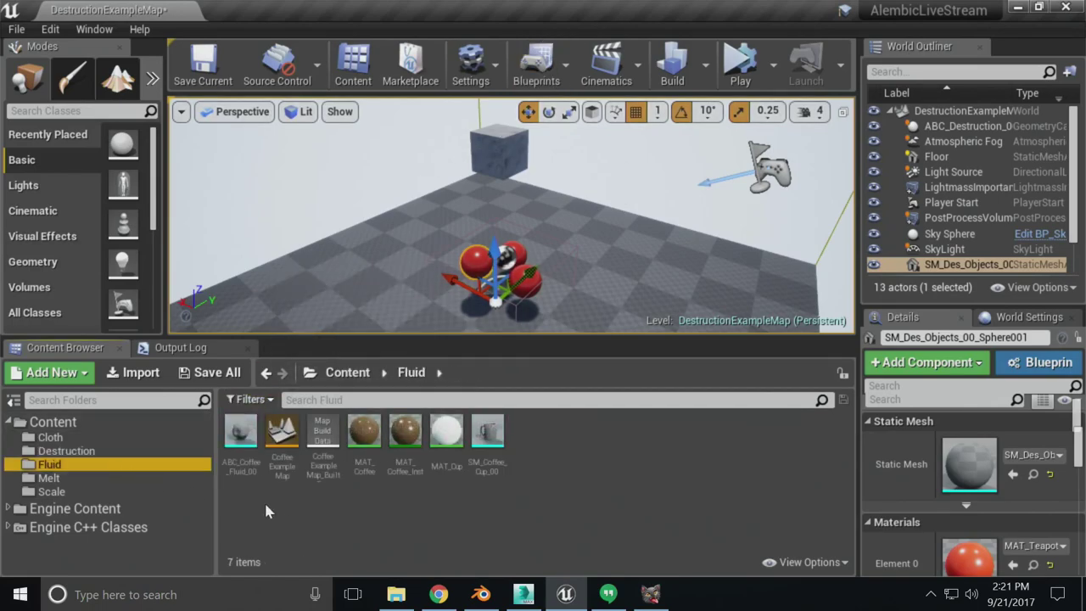
left_click(438, 594)
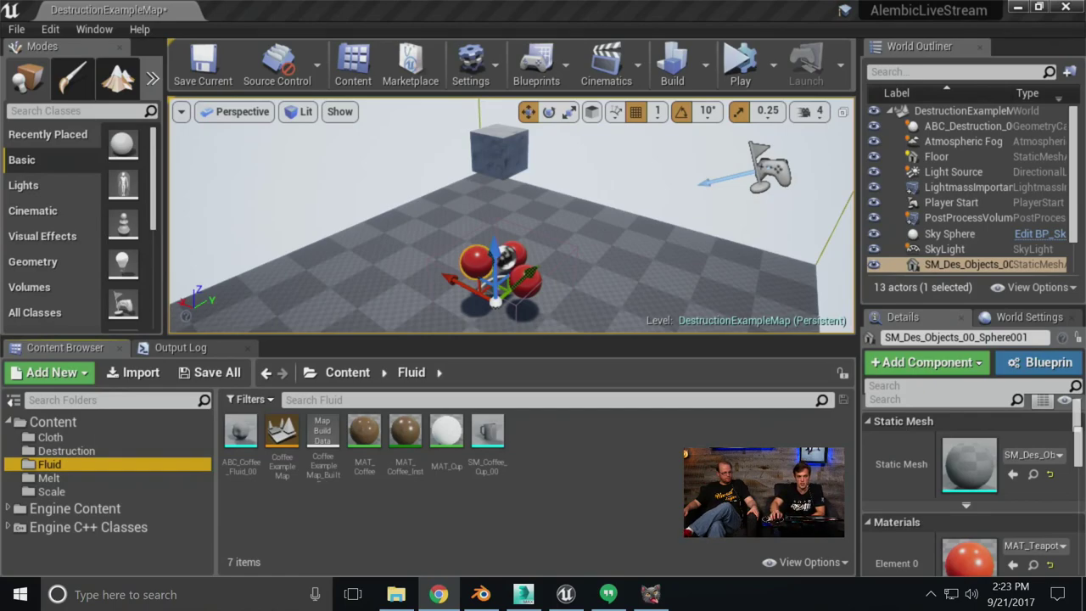
right_click(241, 431)
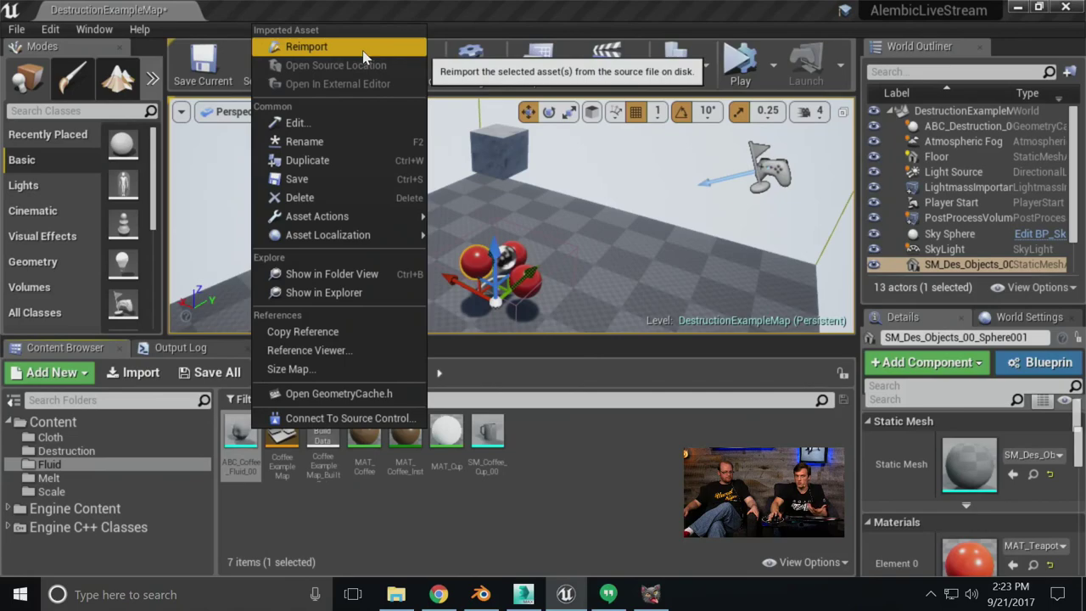
left_click(652, 254)
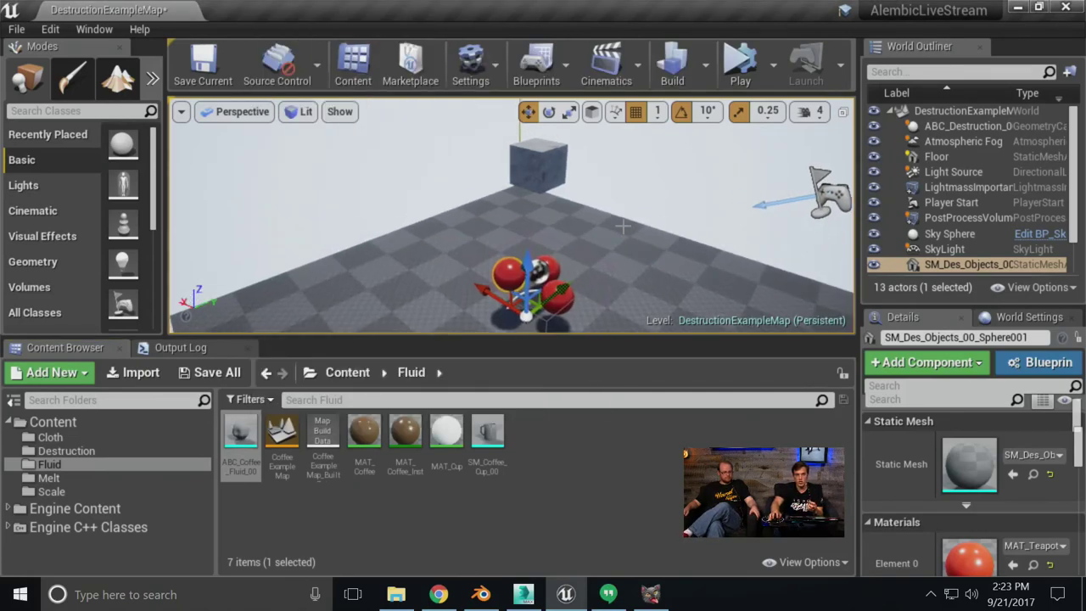
key("alt+Tab")
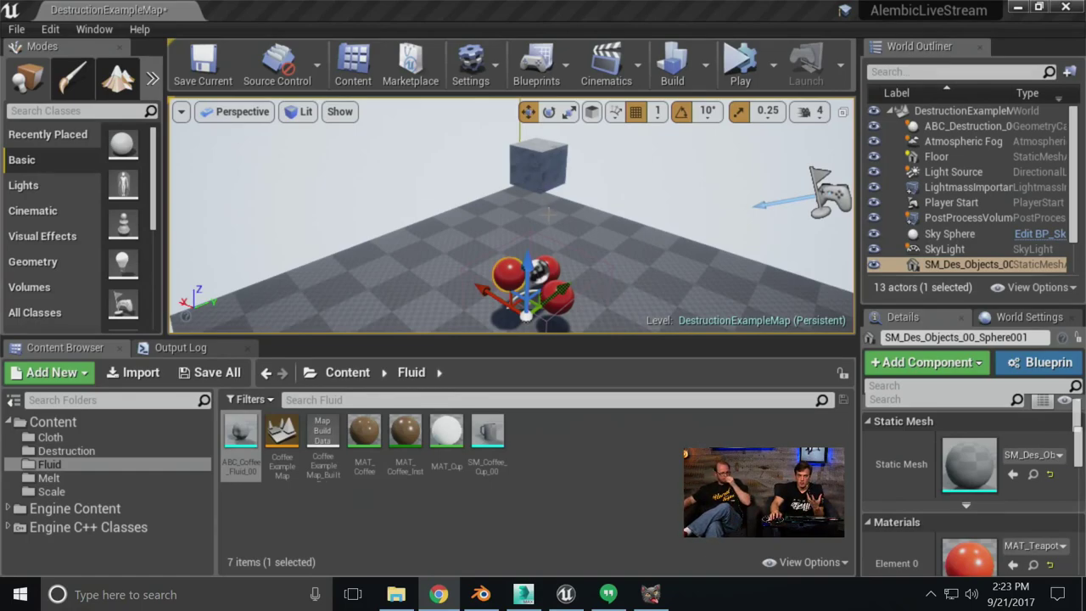
right_click_drag(509, 212, 543, 208)
key("alt+p")
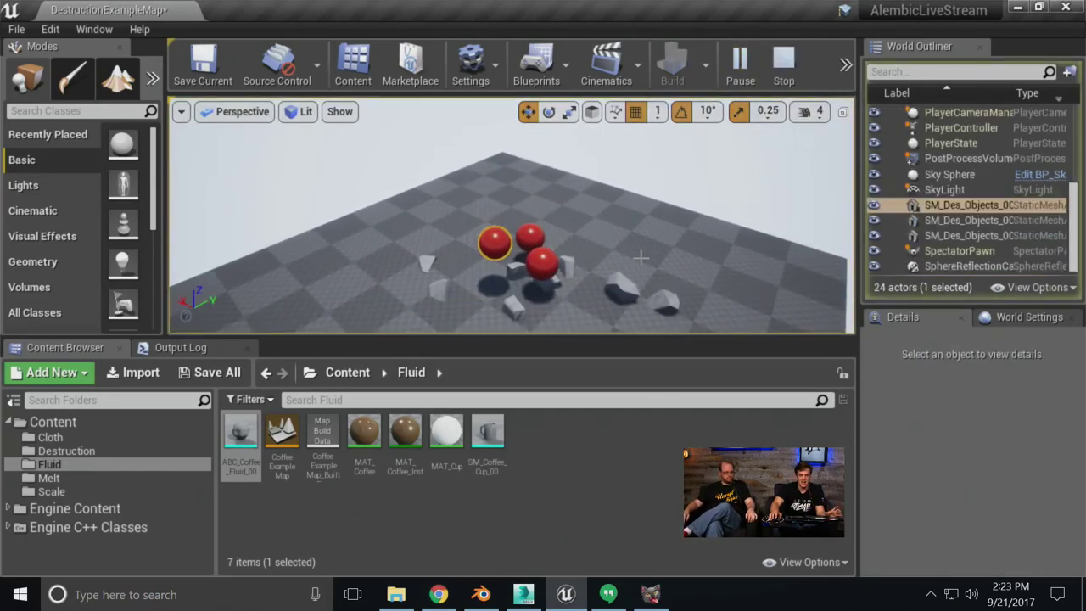
key("Escape")
left_click_drag(561, 202, 552, 191)
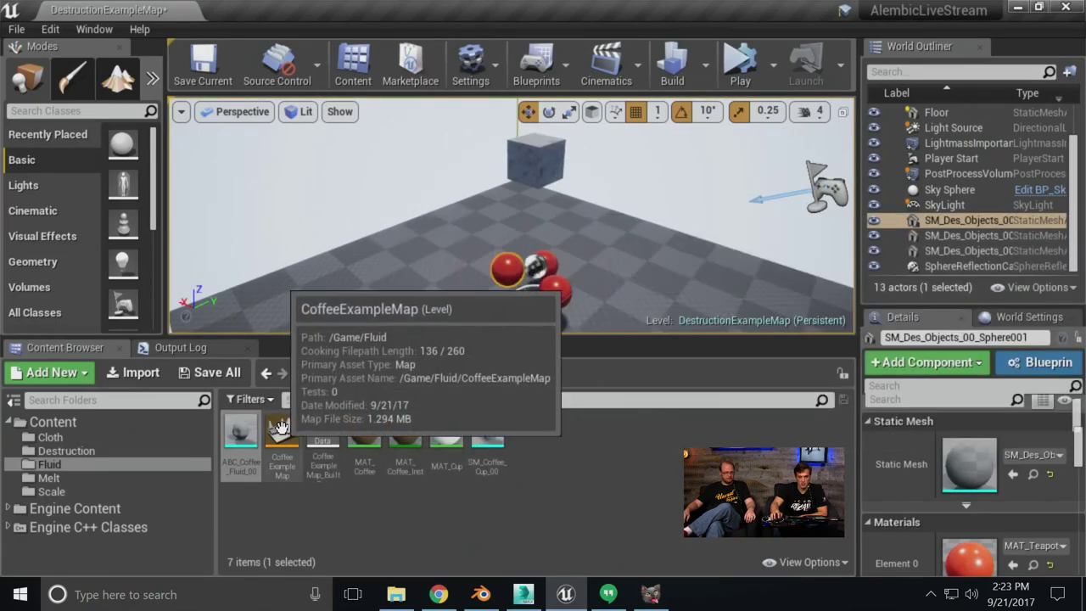
Open CoffeeExampleMap without saving, play and possess it until the mug fills, then show the Cloth folder
double_click(288, 433)
left_click(700, 451)
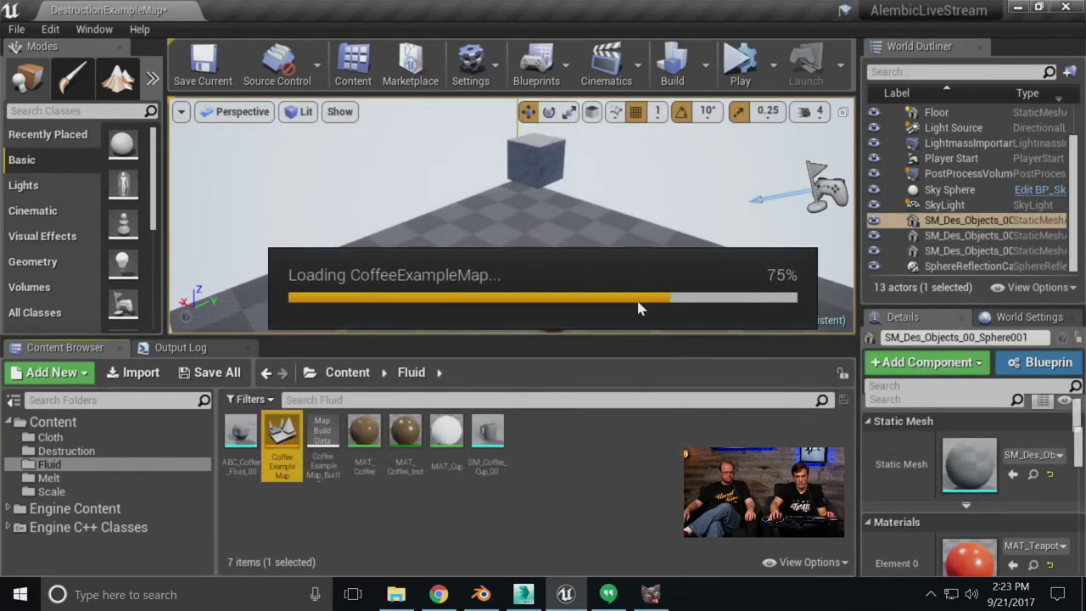
left_click(740, 64)
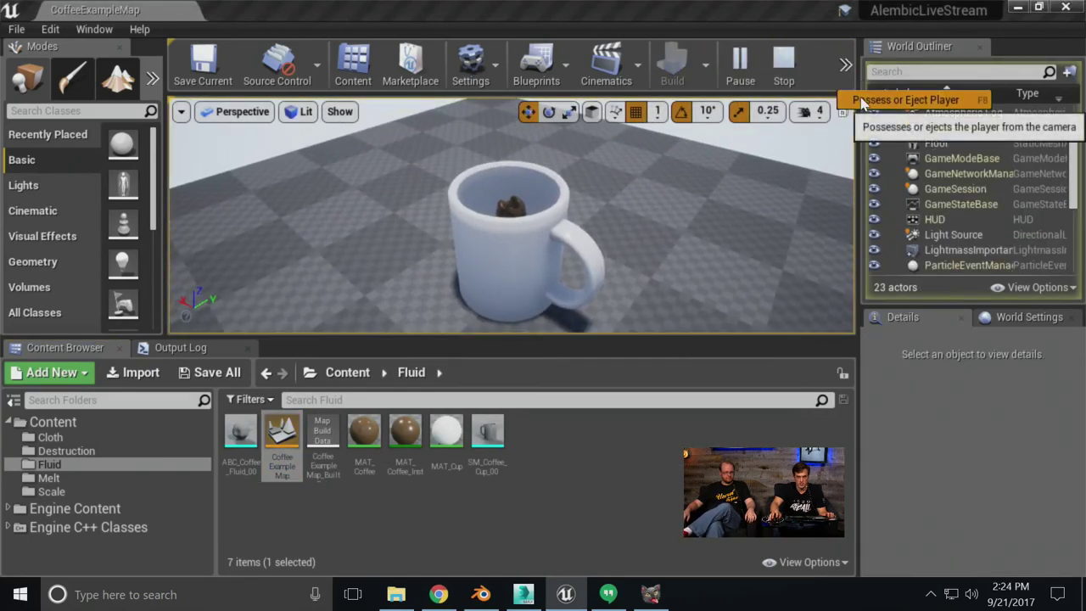
left_click(828, 64)
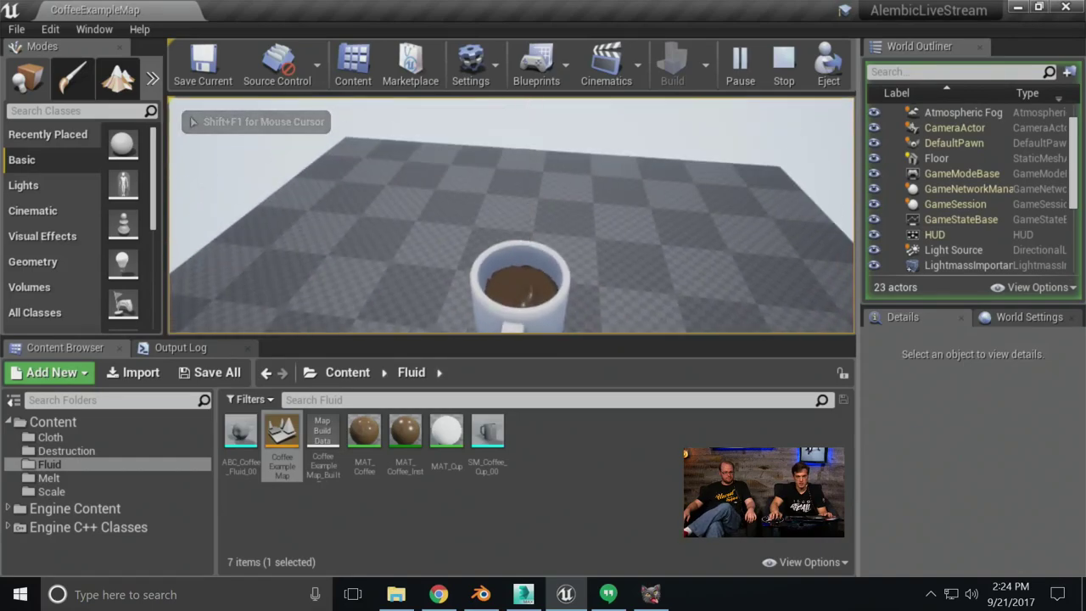
key("Escape")
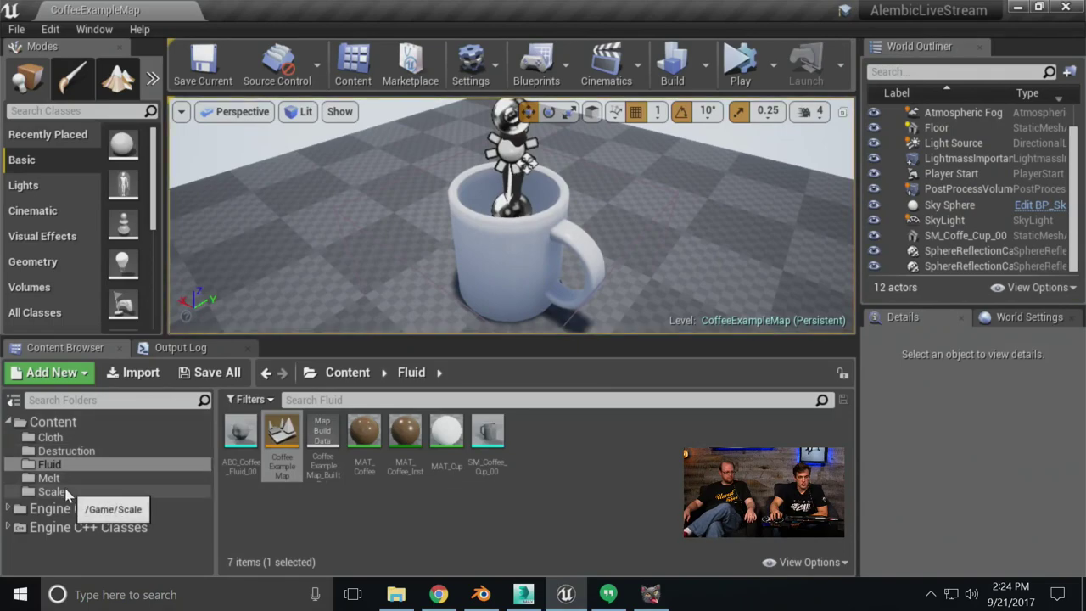
left_click(77, 451)
left_click(50, 437)
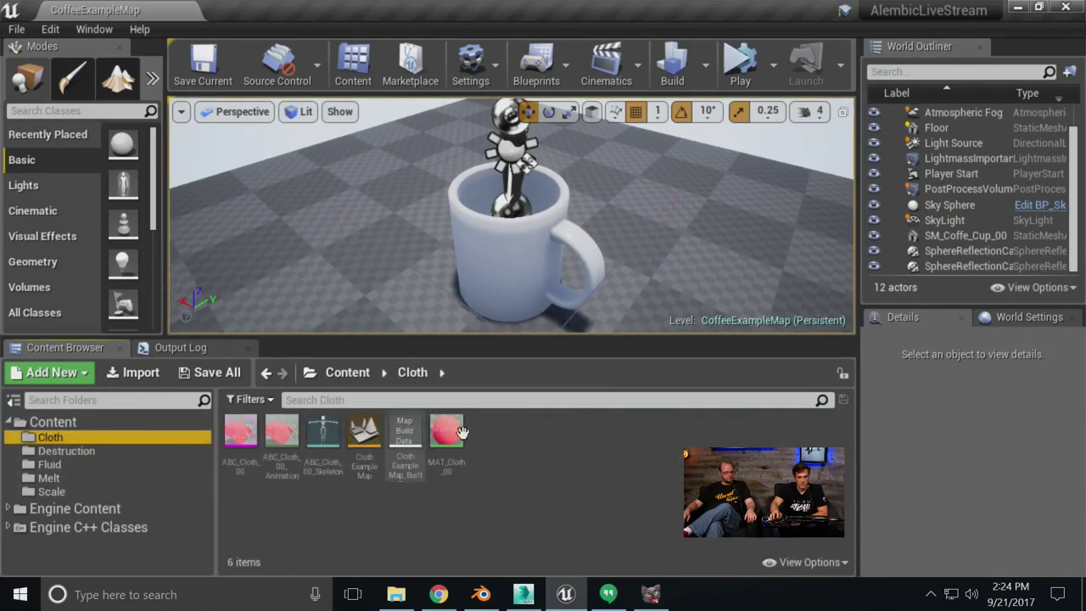
Open ClothExampleMap without saving, simulate and possess the cloth draping, stop, then show the Melt folder
double_click(367, 435)
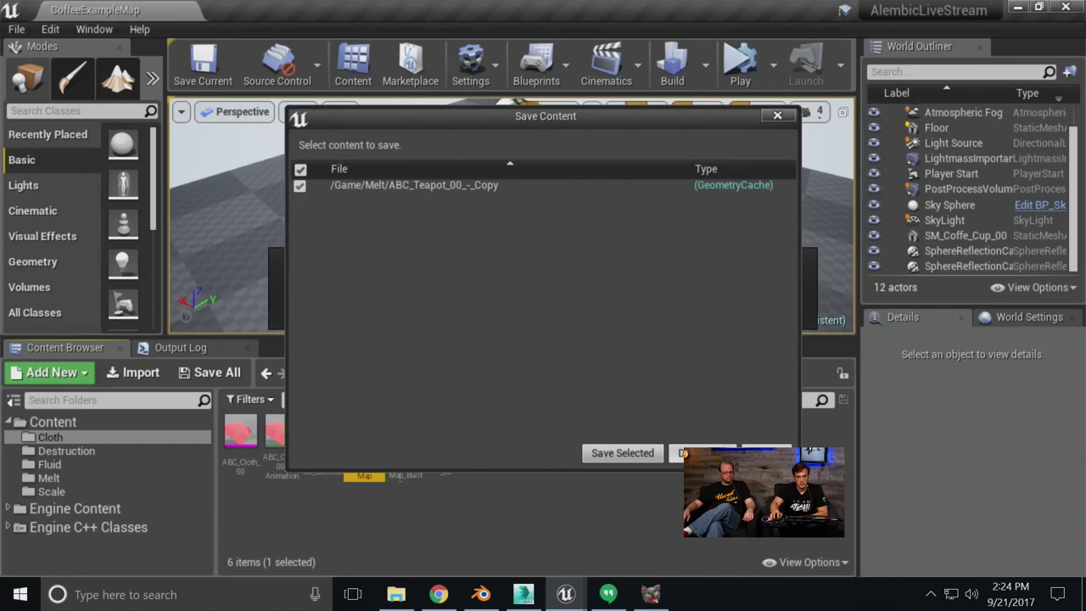
left_click(697, 454)
left_click(740, 64)
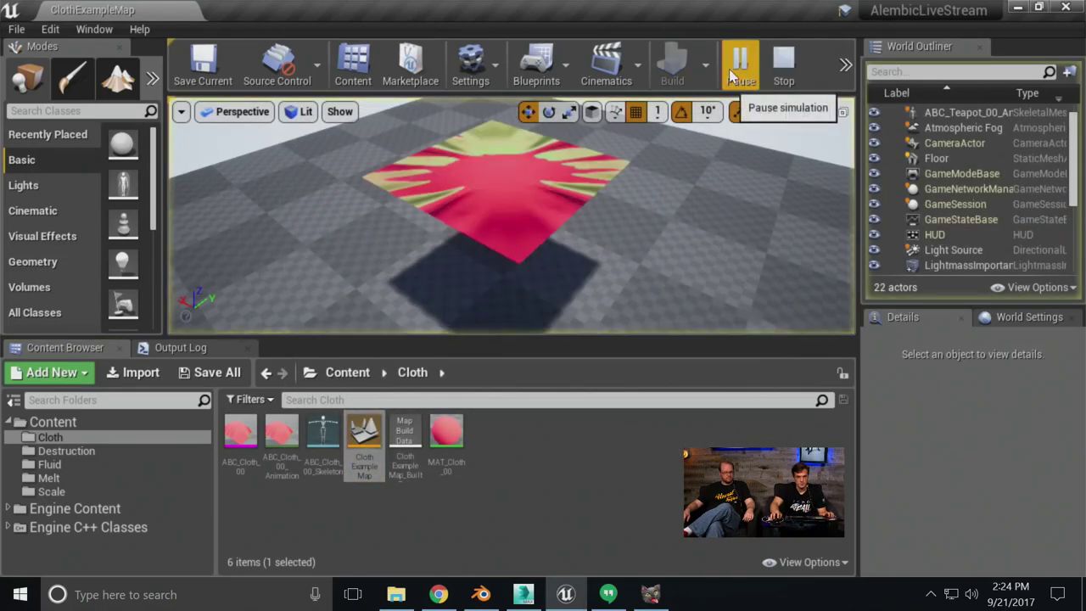
left_click(845, 62)
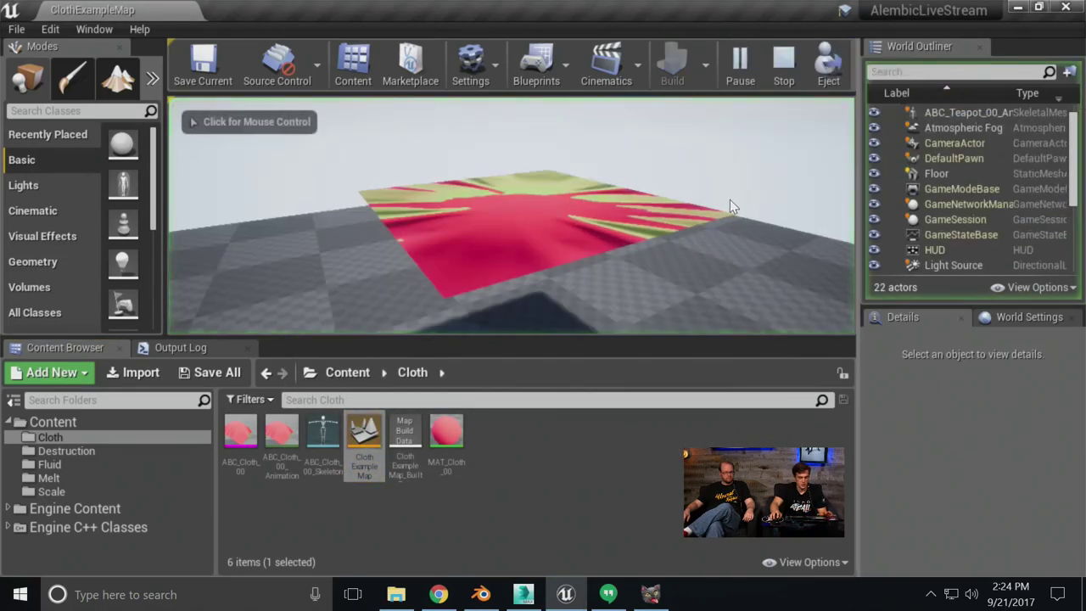
left_click(676, 227)
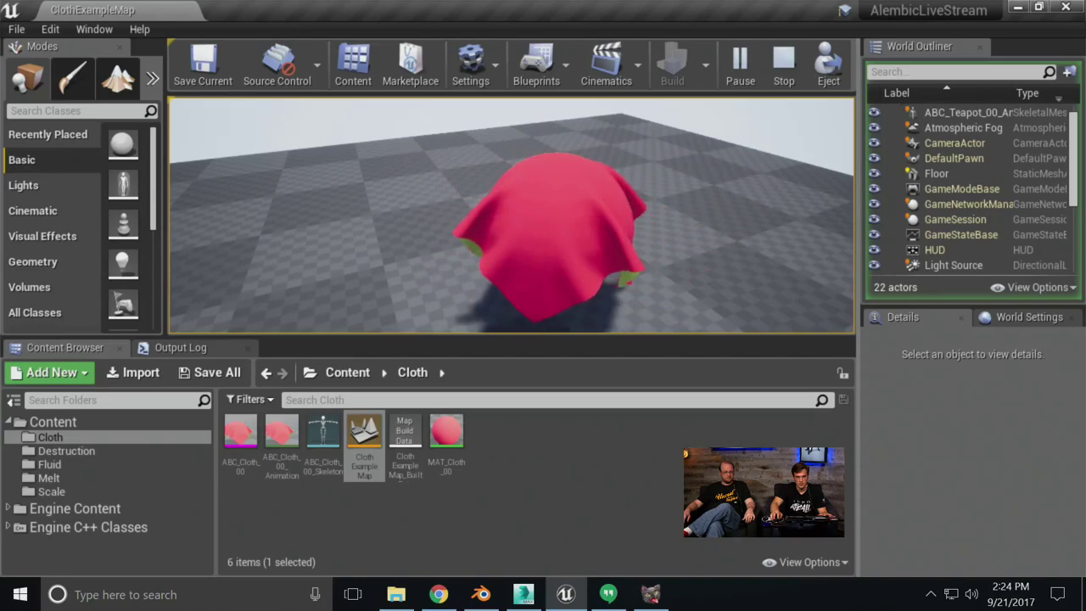
key("Escape")
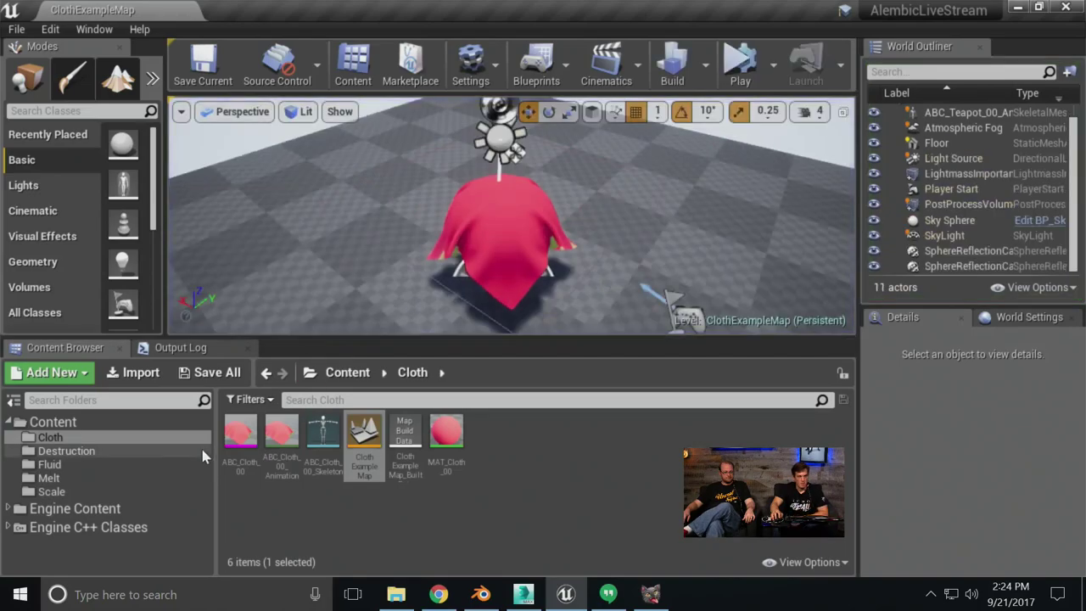
left_click(110, 478)
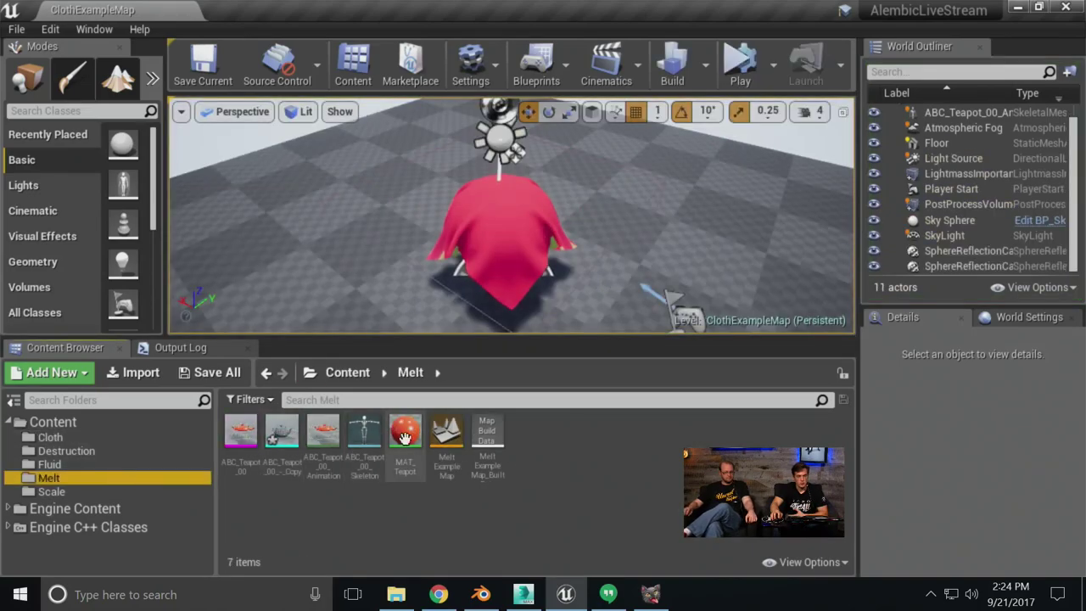
Open MeltExampleMap saving the teapot copy, play and stop the melt, then show the Fluid folder
left_click(446, 431)
double_click(446, 431)
left_click(629, 456)
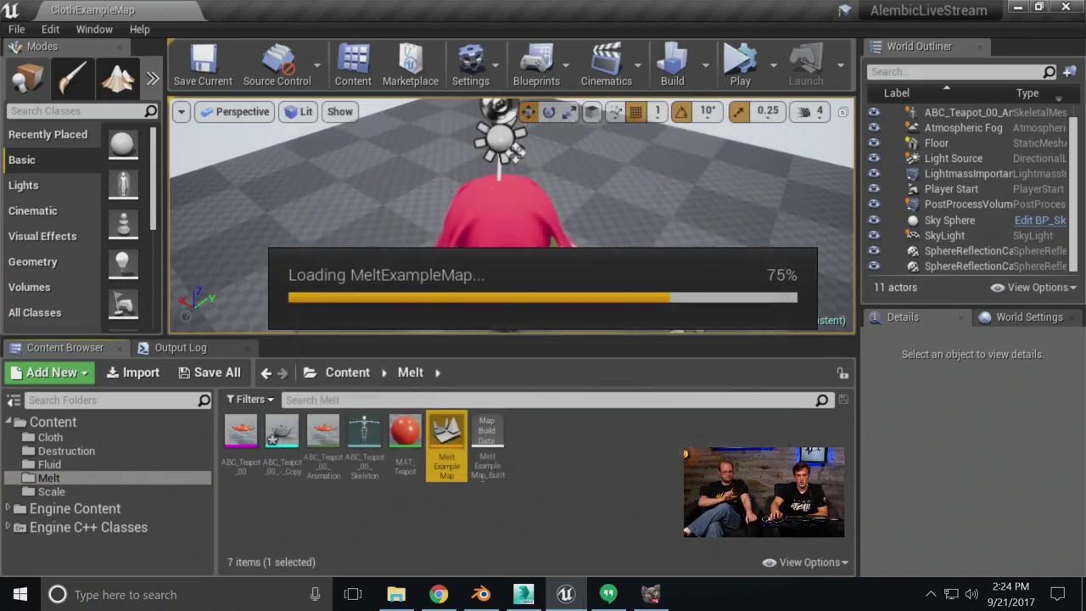
scroll(556, 263, "down", 3)
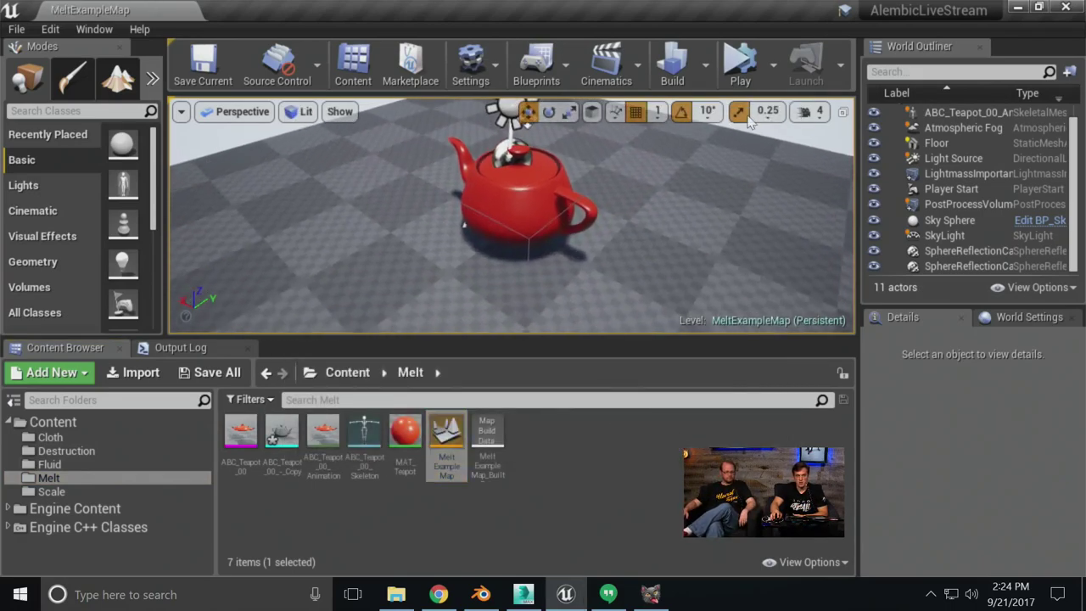
left_click(740, 68)
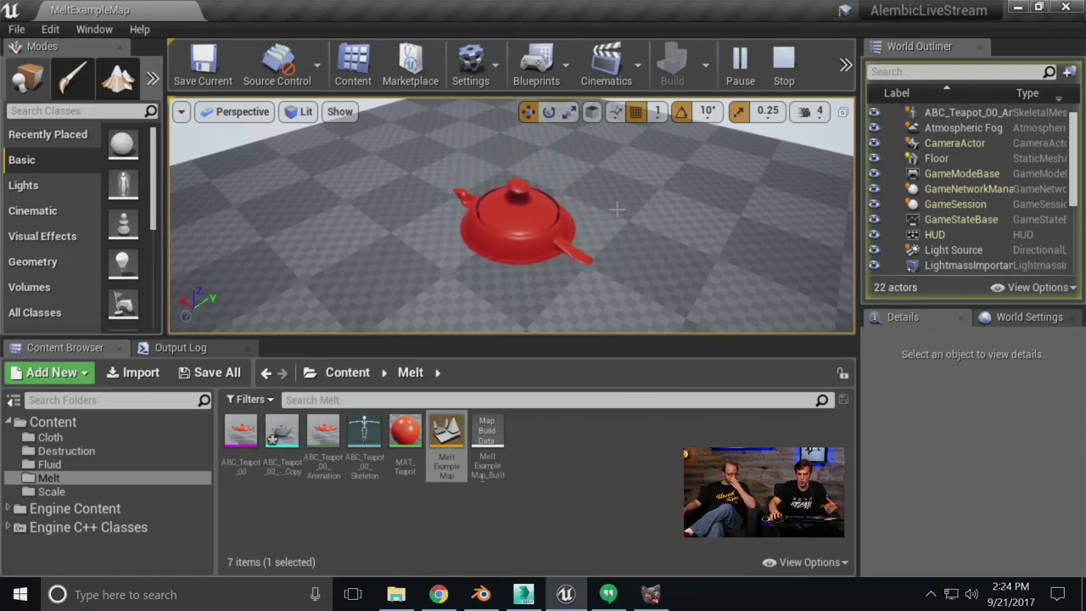
left_click(782, 80)
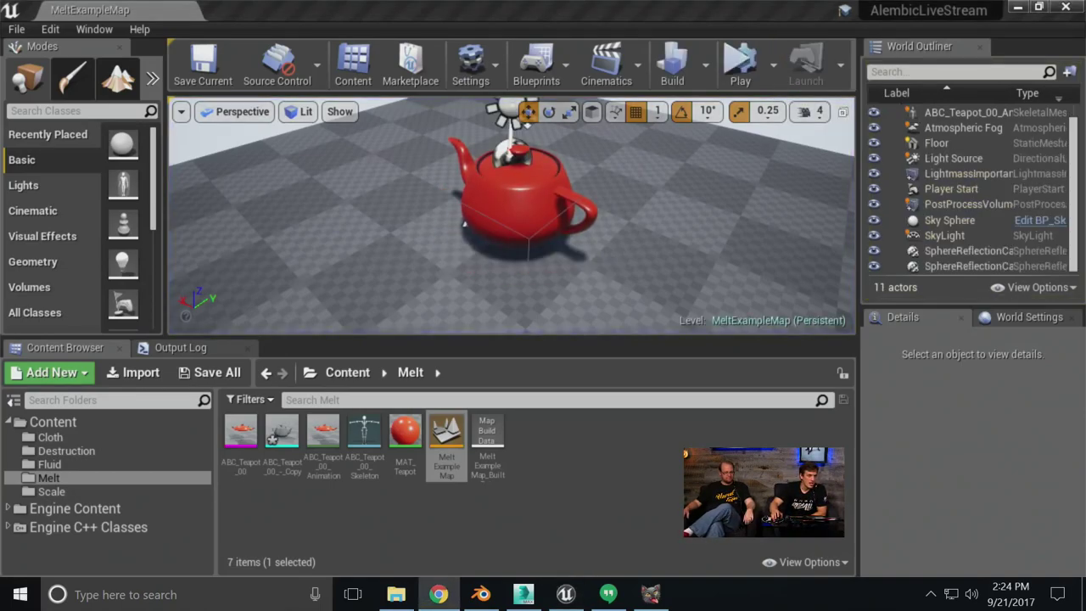
left_click(80, 466)
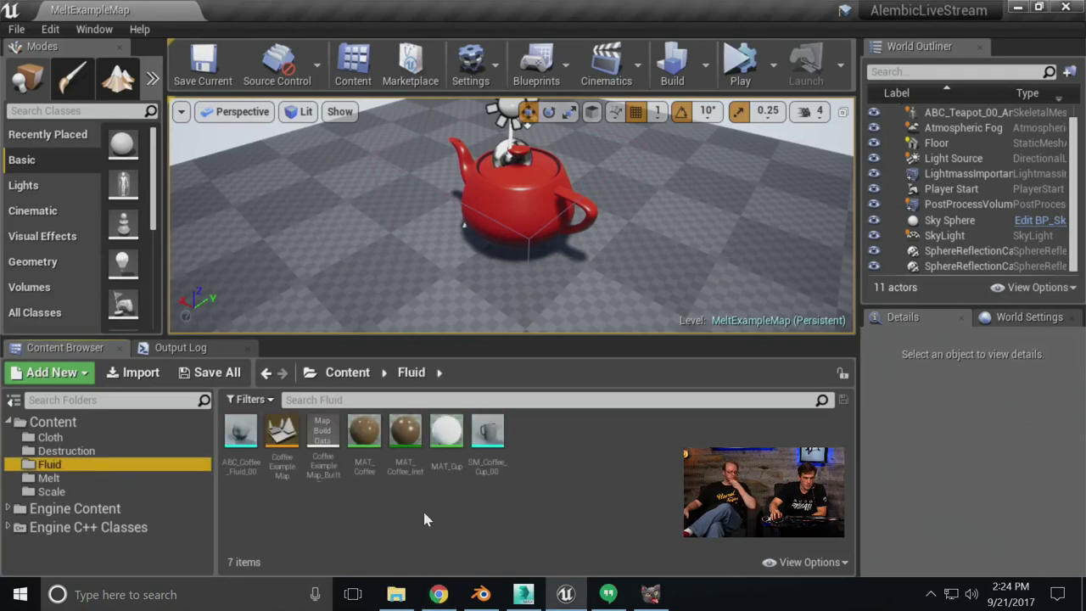
Use Asset Actions > Show in Explorer on ABC_Coffee_Fluid_00 to open its Fluid folder
mouse_move(240, 431)
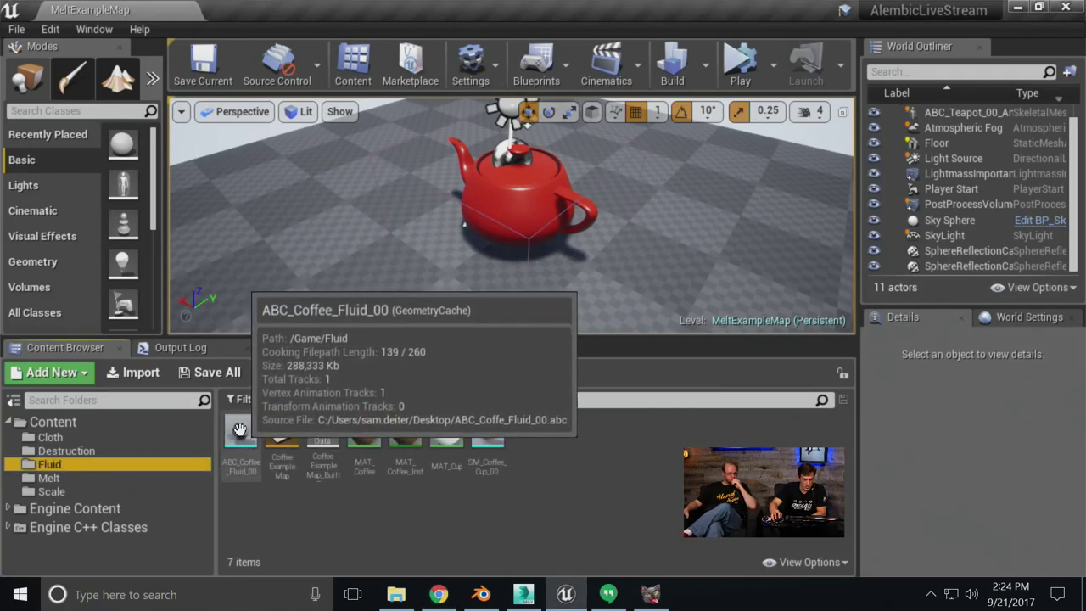
right_click(240, 431)
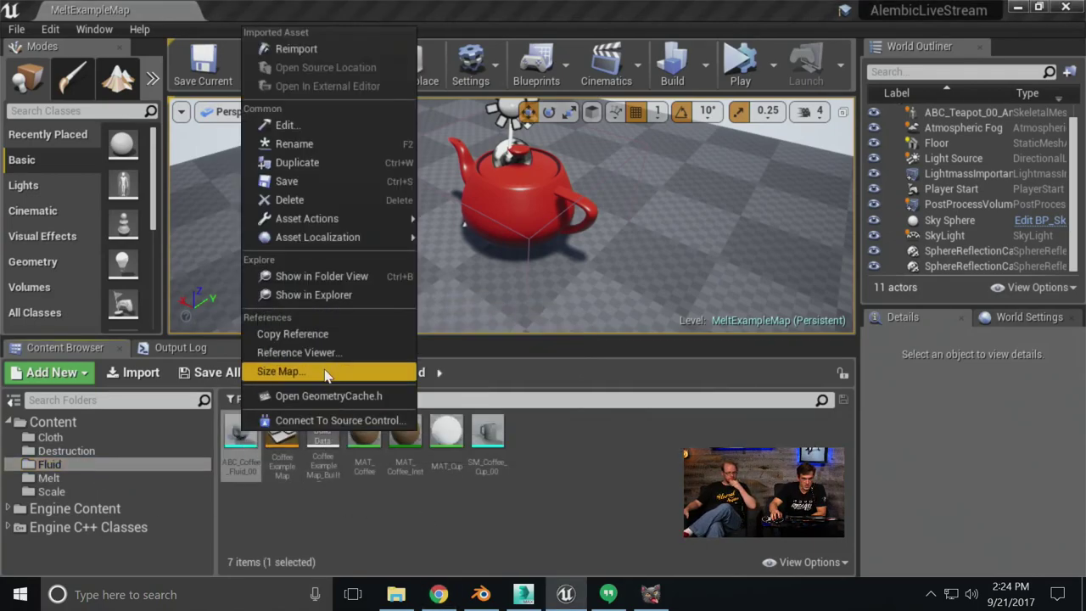
mouse_move(340, 219)
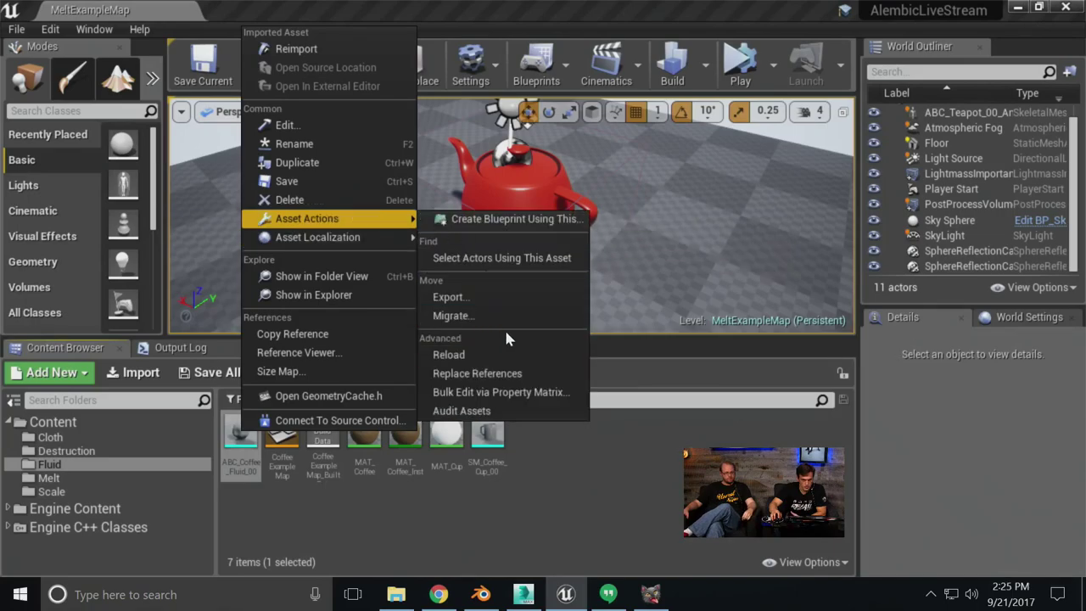
left_click(350, 297)
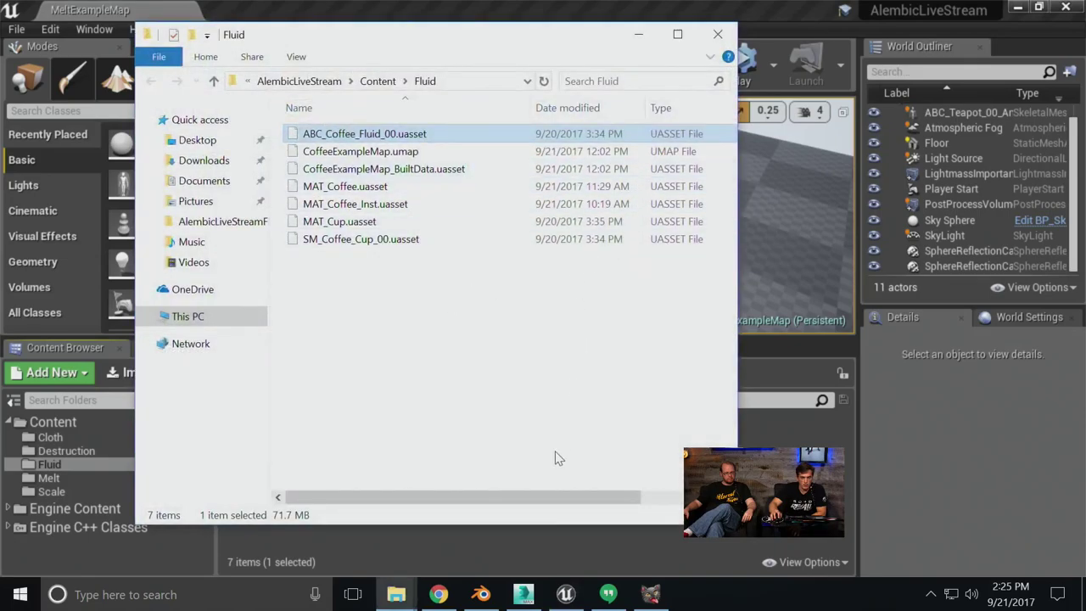
Confirm ABC_Coffee_Fluid_00.uasset is 71.7 MB in its Properties, then minimize Explorer
left_click_drag(548, 498, 628, 498)
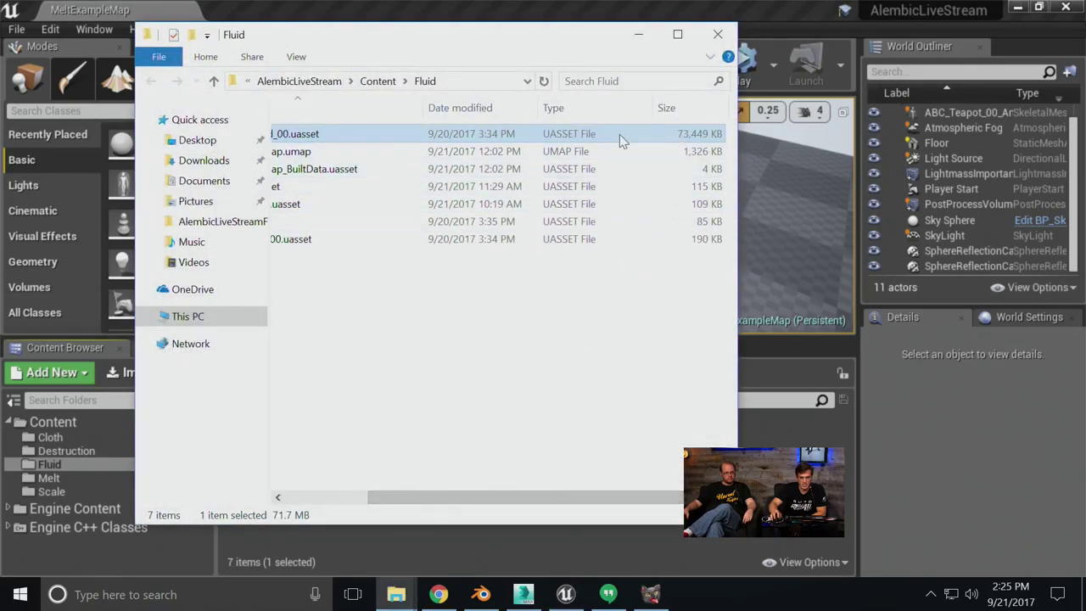
right_click(620, 138)
left_click(652, 483)
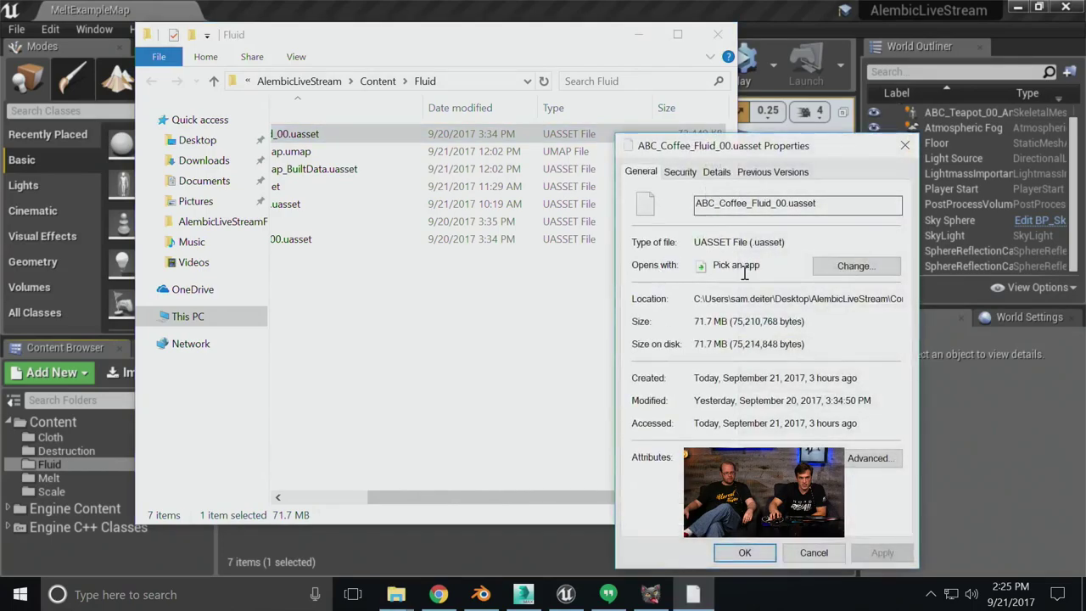
left_click(738, 556)
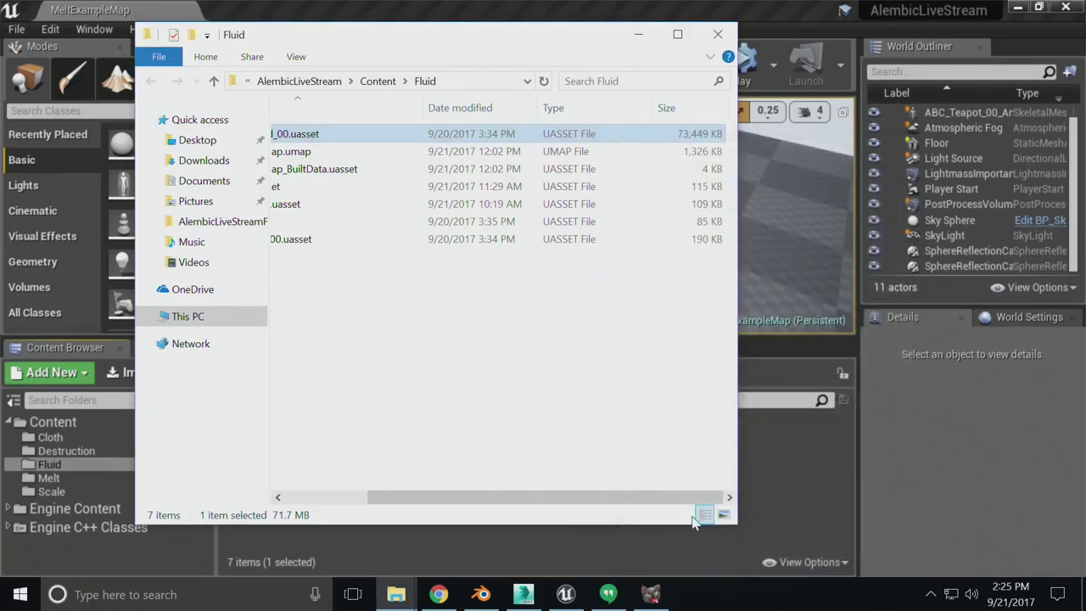
left_click(640, 36)
mouse_move(242, 433)
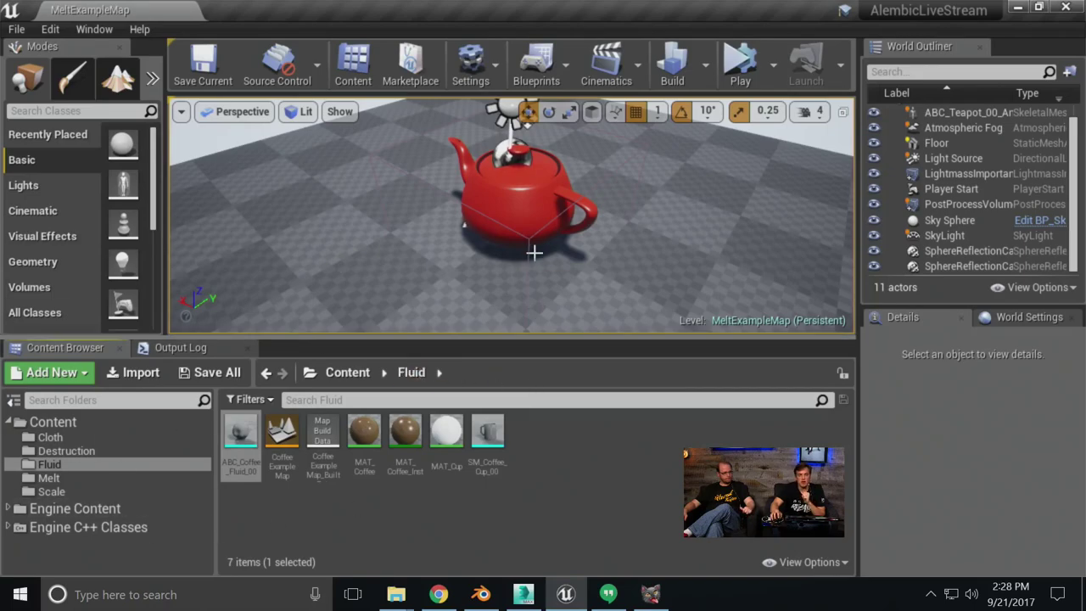
Load CoffeeExampleMap without saving the current level and open its Level Blueprint
right_click_drag(534, 252, 354, 322)
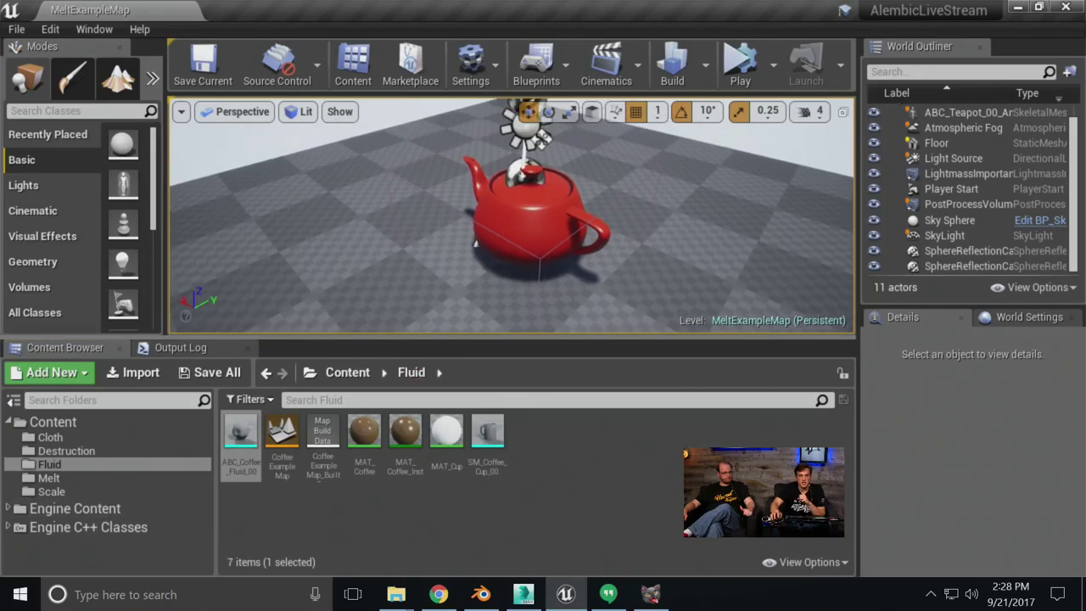
double_click(279, 434)
left_click(675, 454)
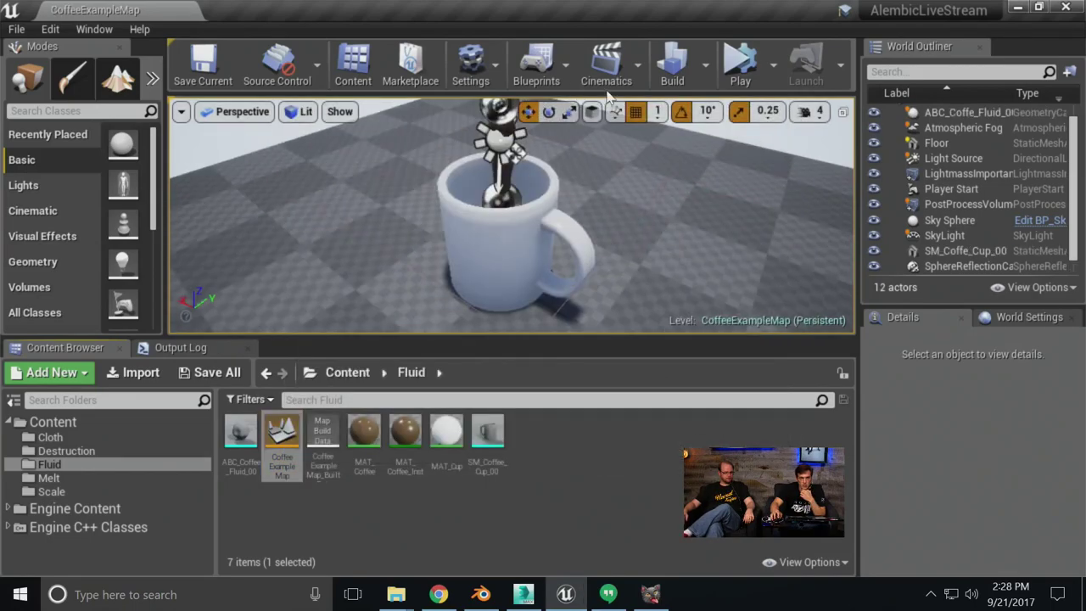
left_click(544, 68)
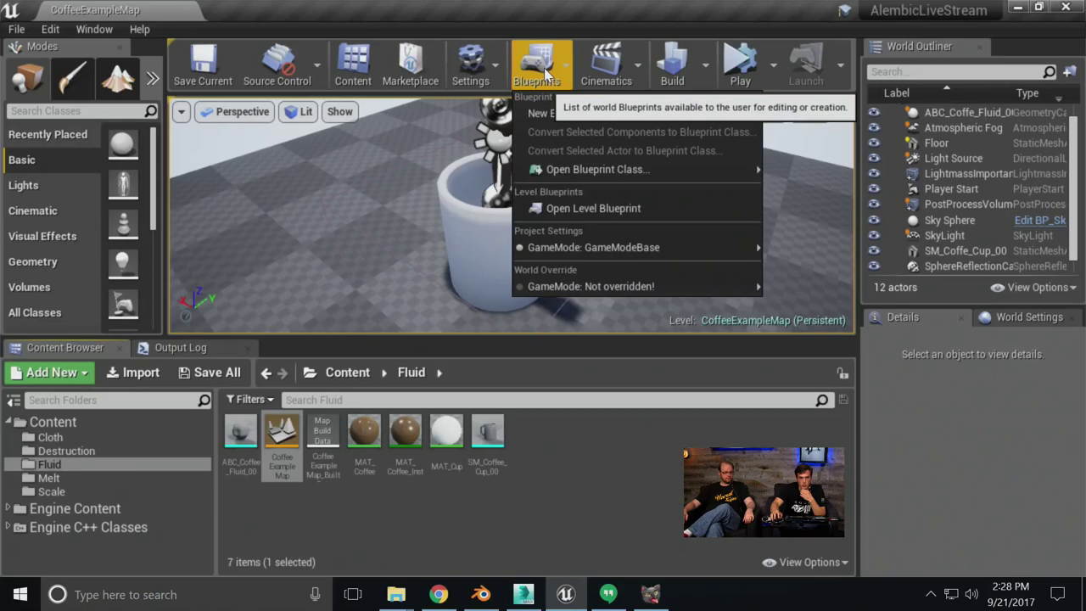
left_click(575, 207)
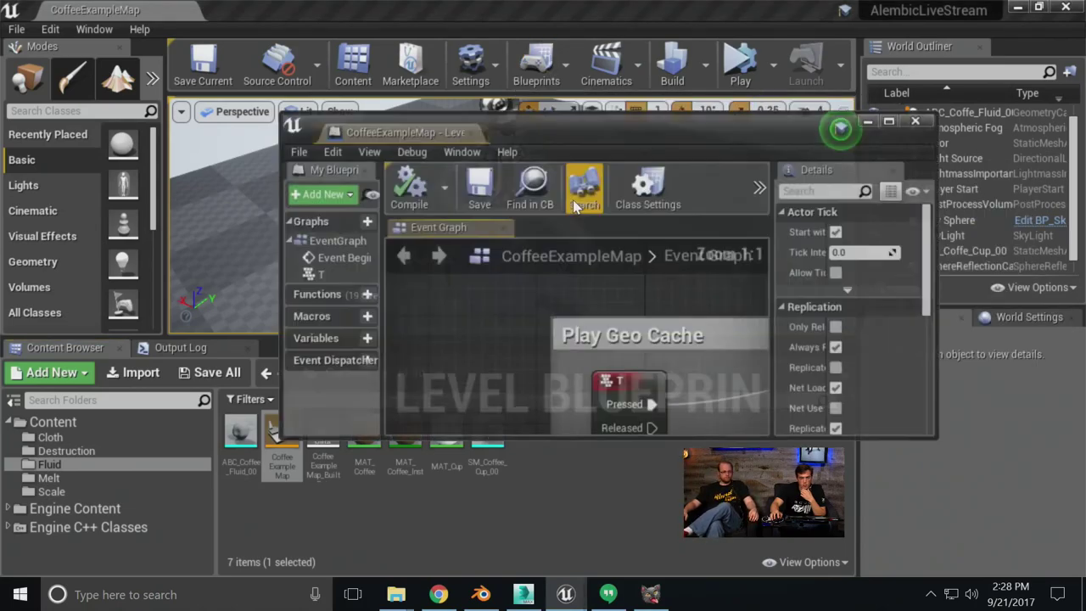
Maximize the Level Blueprint and inspect the T key event and Play from Start nodes
double_click(613, 127)
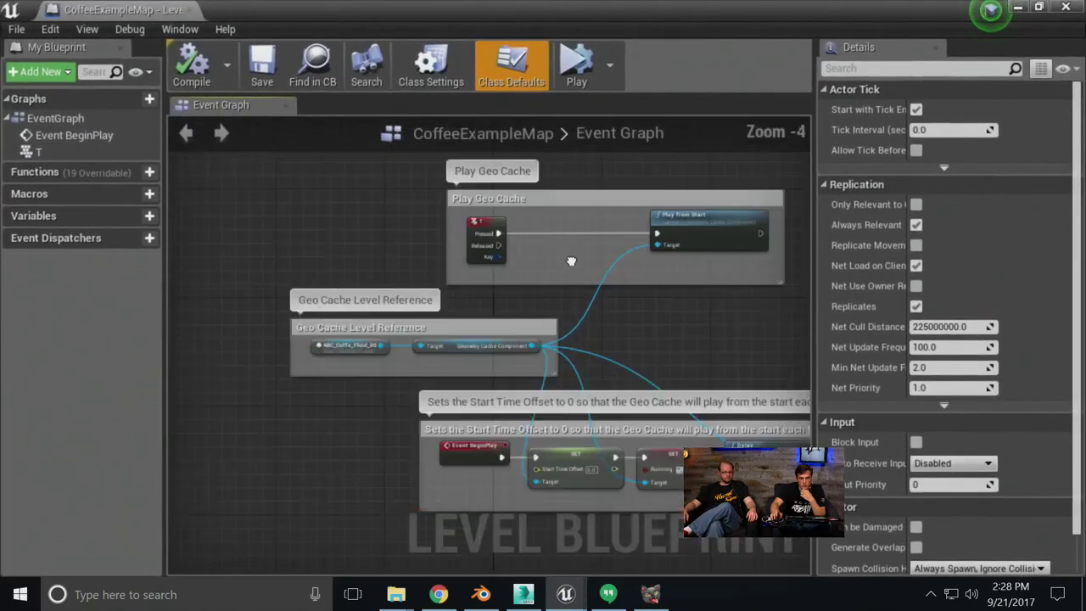
scroll(571, 261, "down", 1)
right_click_drag(571, 260, 383, 245)
right_click_drag(595, 300, 656, 318)
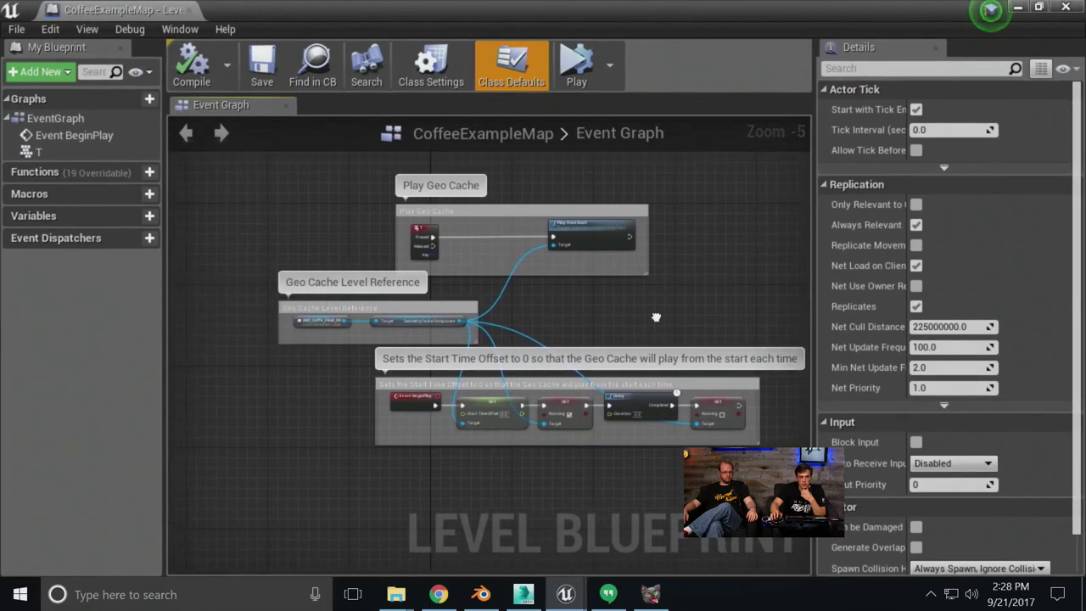
scroll(599, 287, "up", 5)
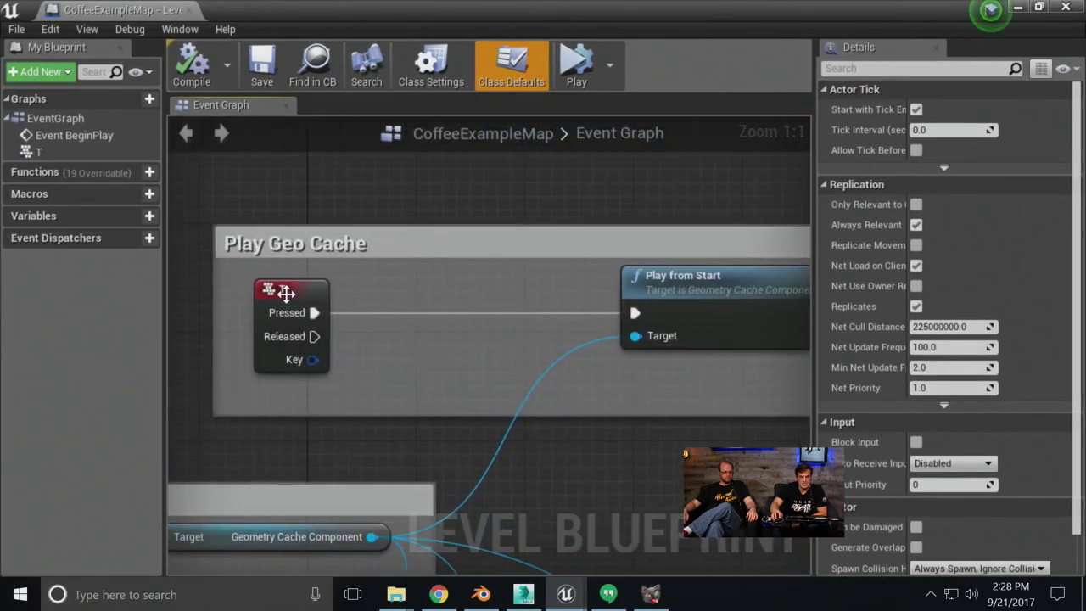
left_click(286, 292)
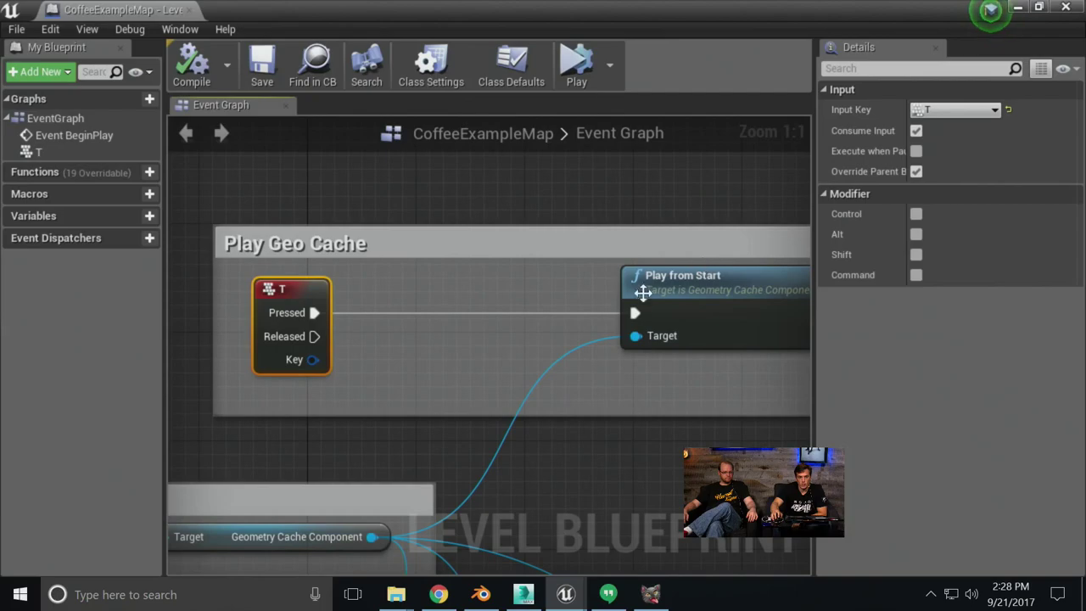
left_click(642, 293)
Review the Event BeginPlay comment group, then go back to the level editor
right_click_drag(725, 296, 635, 290)
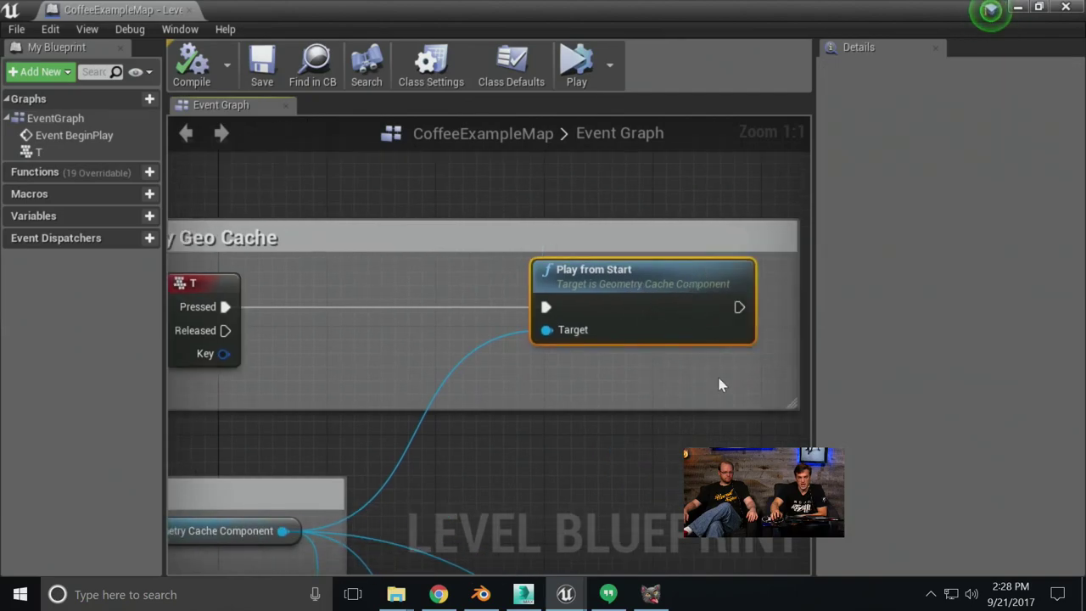
scroll(624, 399, "down", 3)
right_click_drag(628, 368, 425, 311)
scroll(503, 322, "up", 3)
left_click(284, 301)
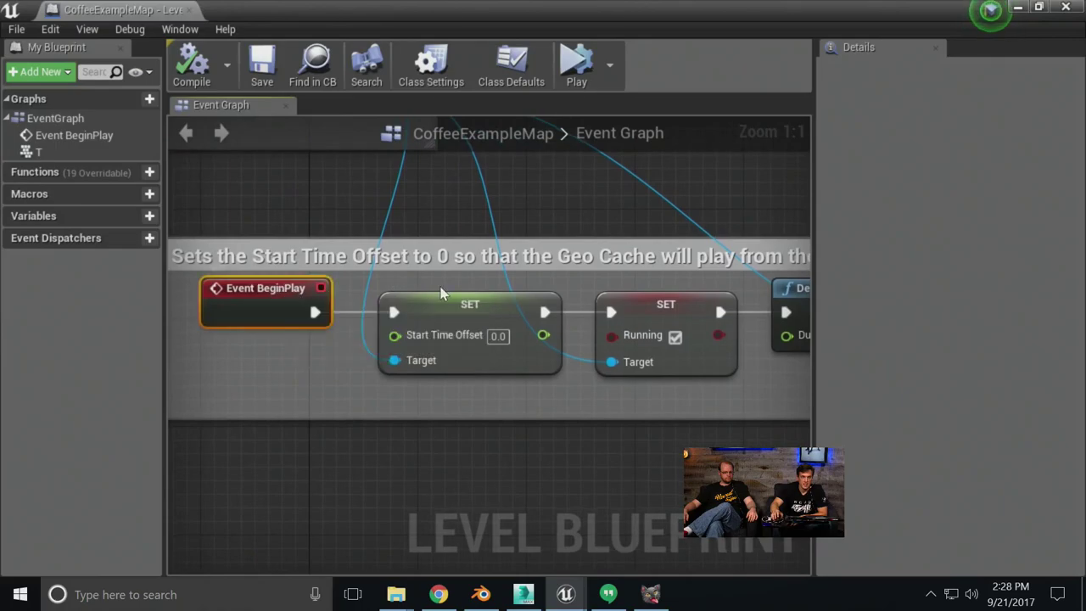
scroll(440, 294, "down", 2)
key("alt+Tab")
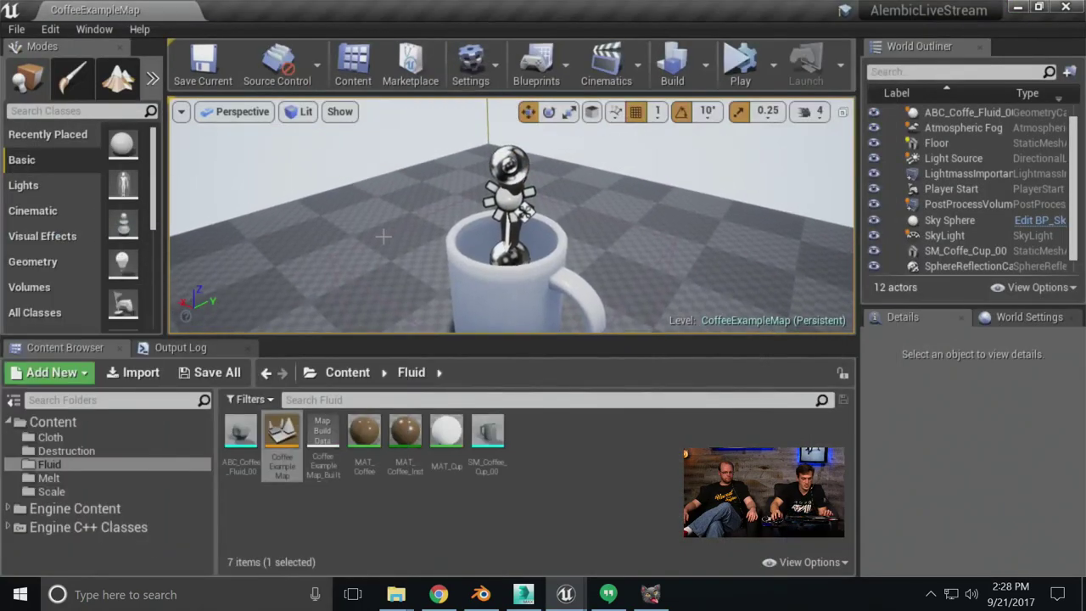
Place a trial ABC_Coffee_Fluid_00 actor beside the cup, then delete it
left_click(509, 204)
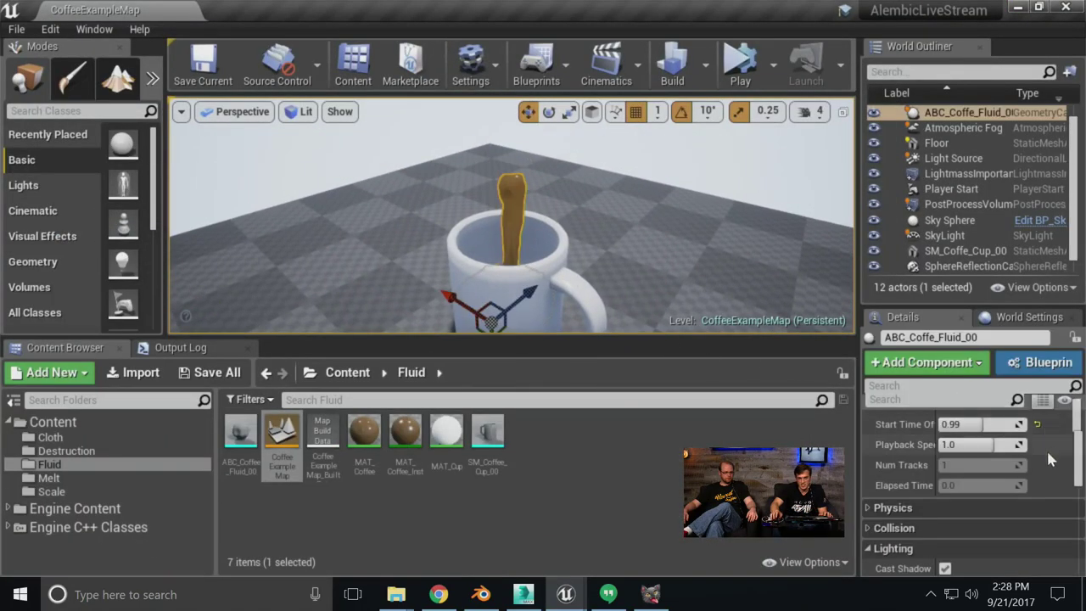
scroll(923, 444, "up", 1)
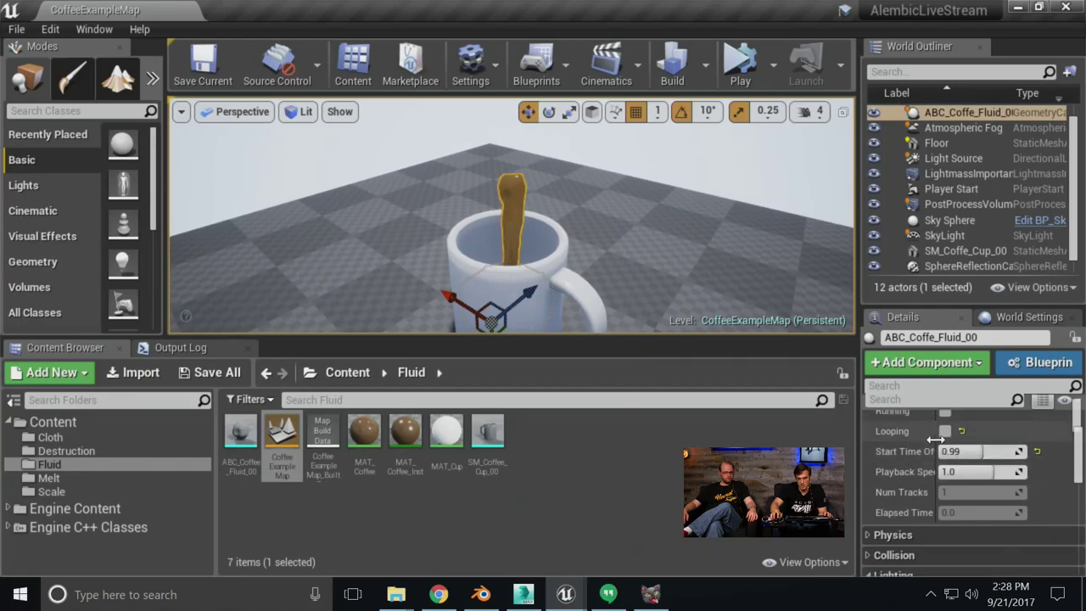
left_click_drag(935, 438, 956, 438)
scroll(940, 455, "up", 2)
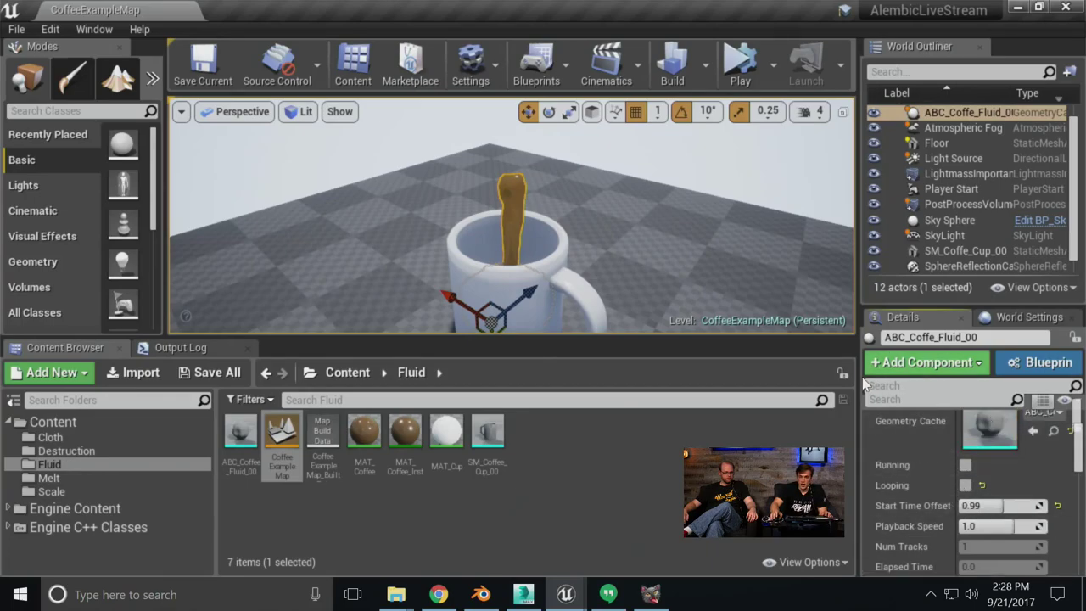
mouse_move(243, 424)
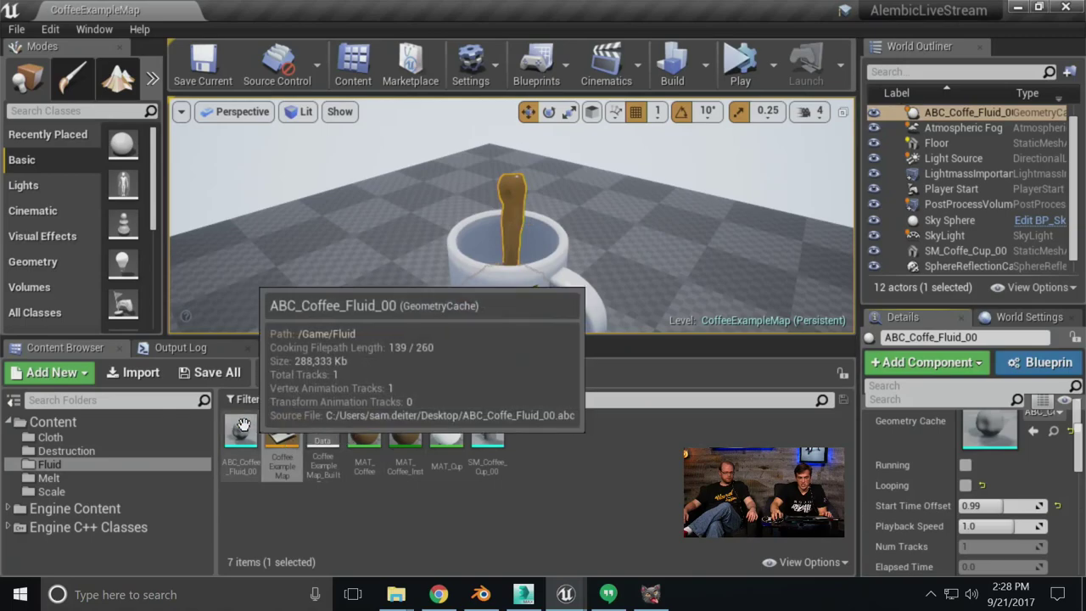
left_click_drag(243, 424, 662, 271)
right_click_drag(661, 271, 662, 271)
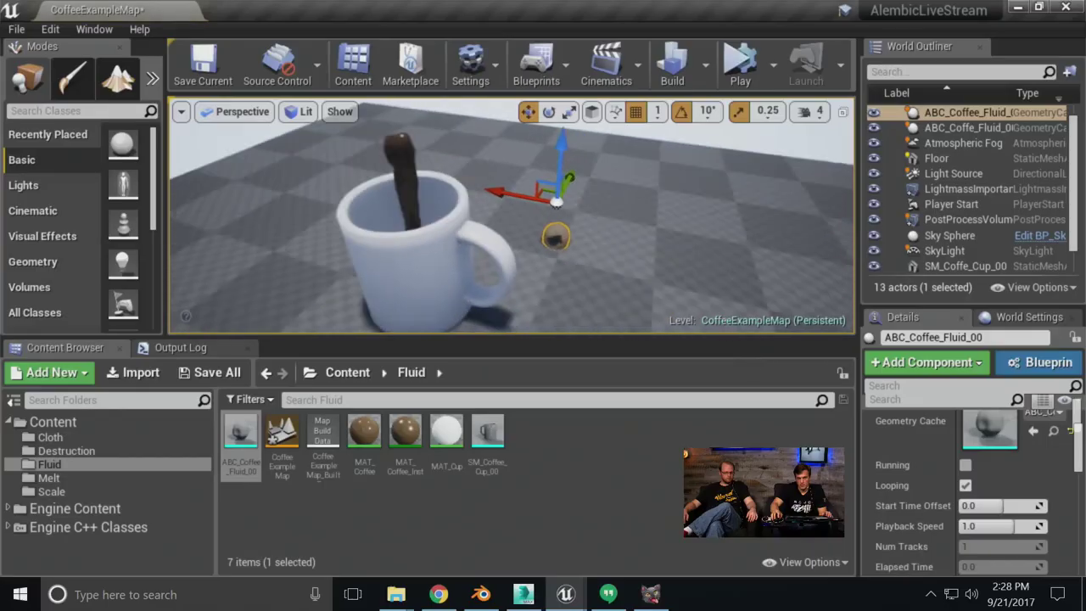
scroll(940, 465, "up", 3)
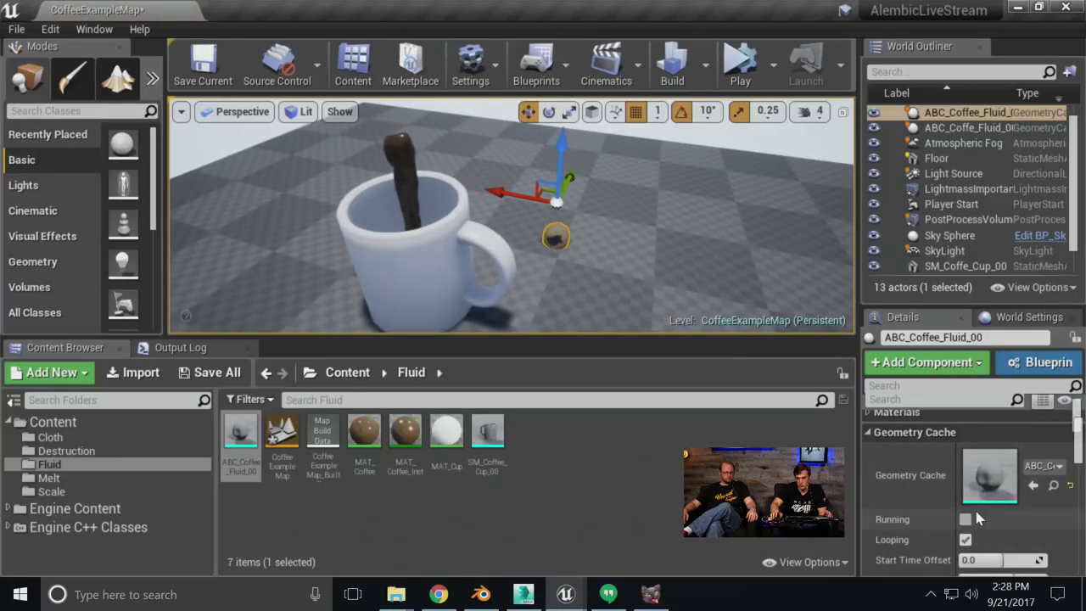
scroll(954, 517, "down", 2)
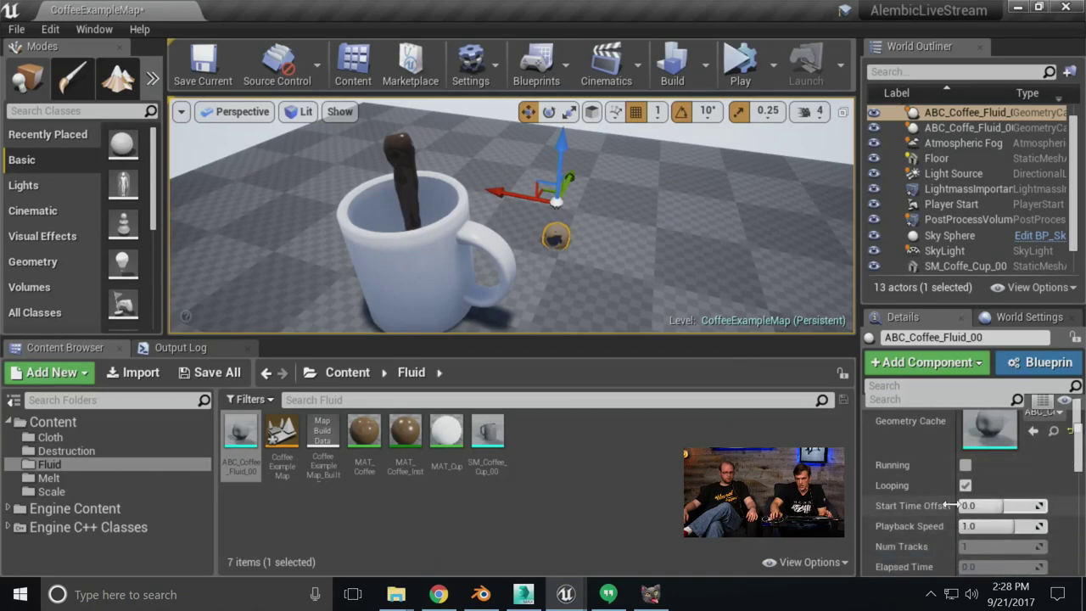
scroll(998, 547, "down", 1)
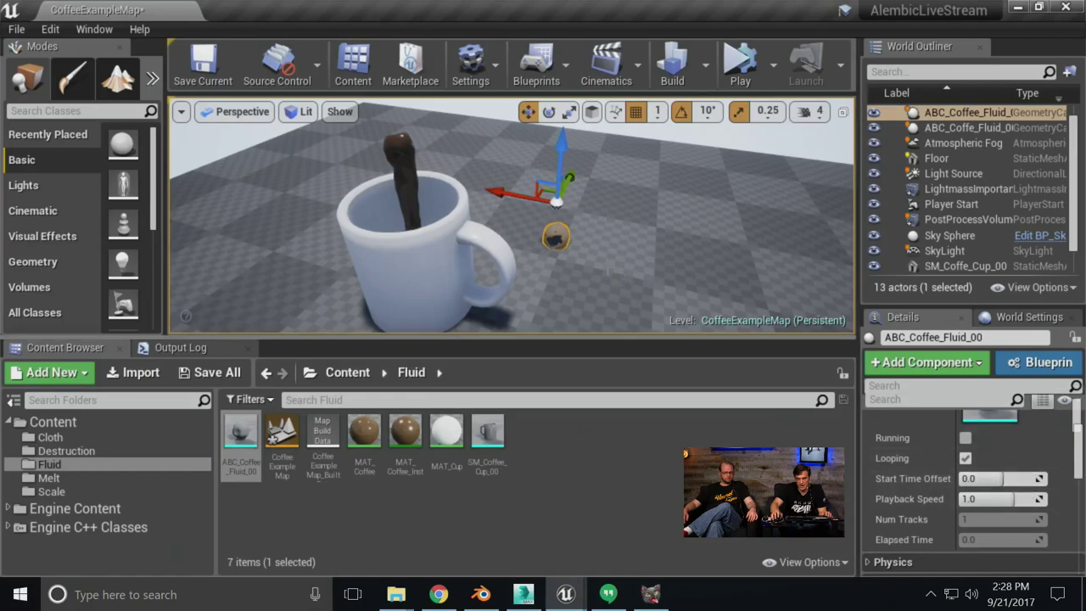
key("Delete")
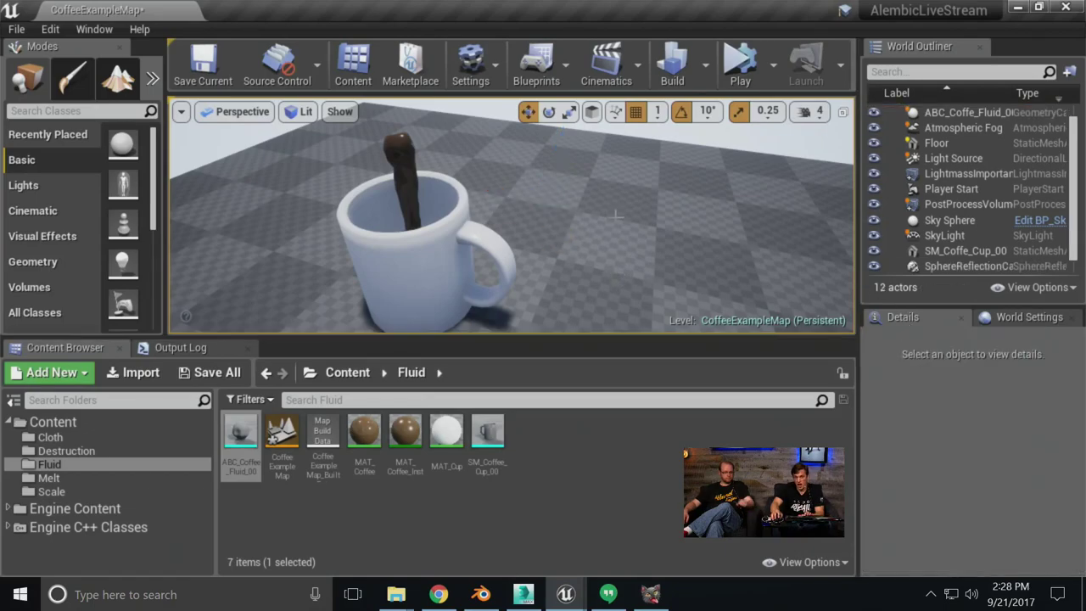
left_click(399, 163)
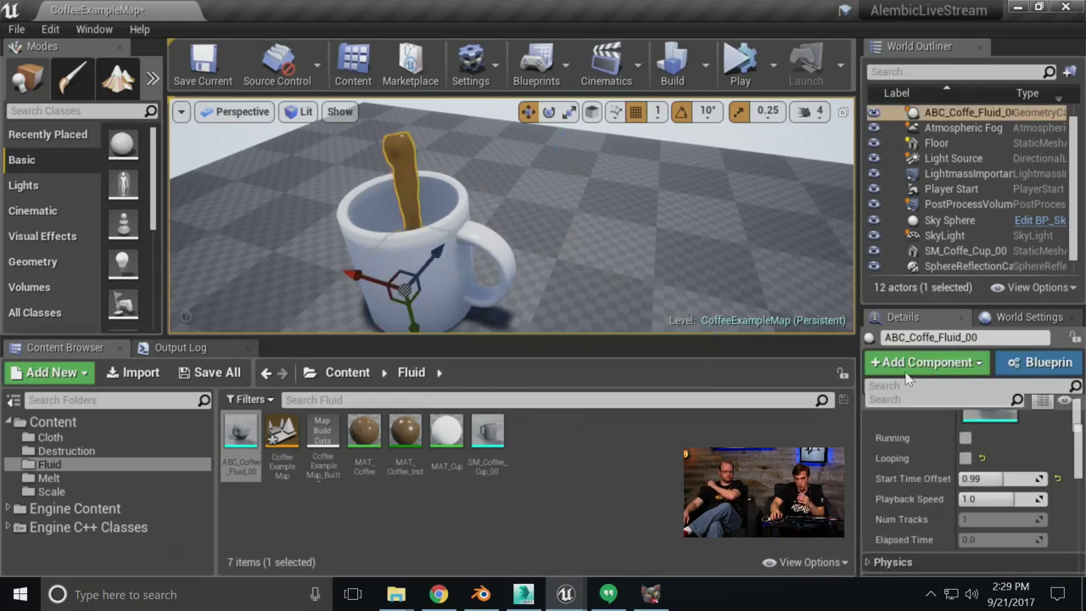
Select ABC_Coffe_Fluid_00 in the mug and check its Start Time Offset of 0.99
left_click_drag(0, 204, 840, 135)
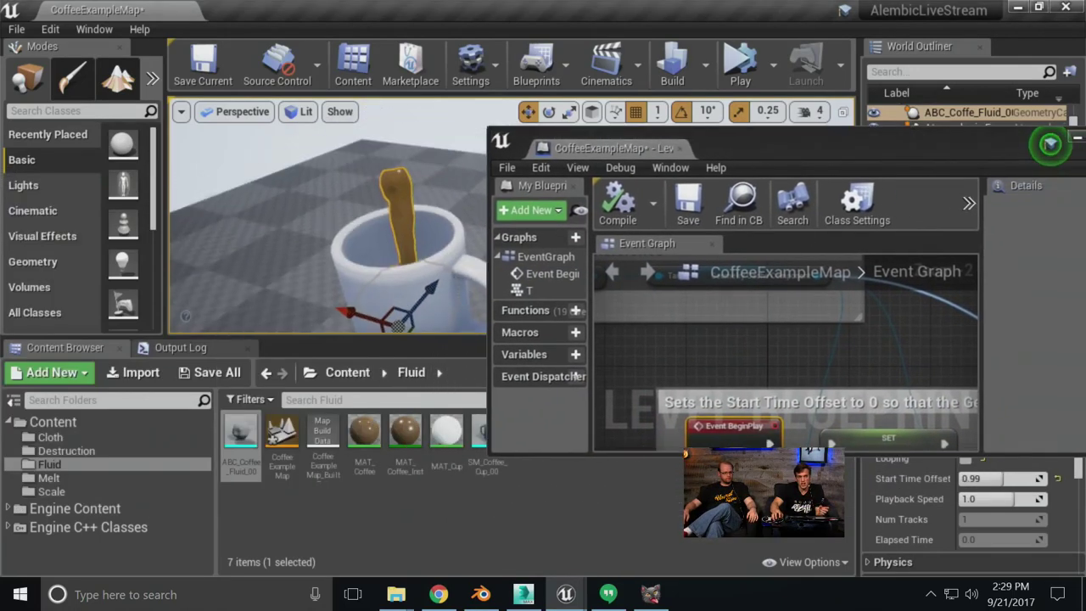
right_click_drag(396, 227, 324, 242)
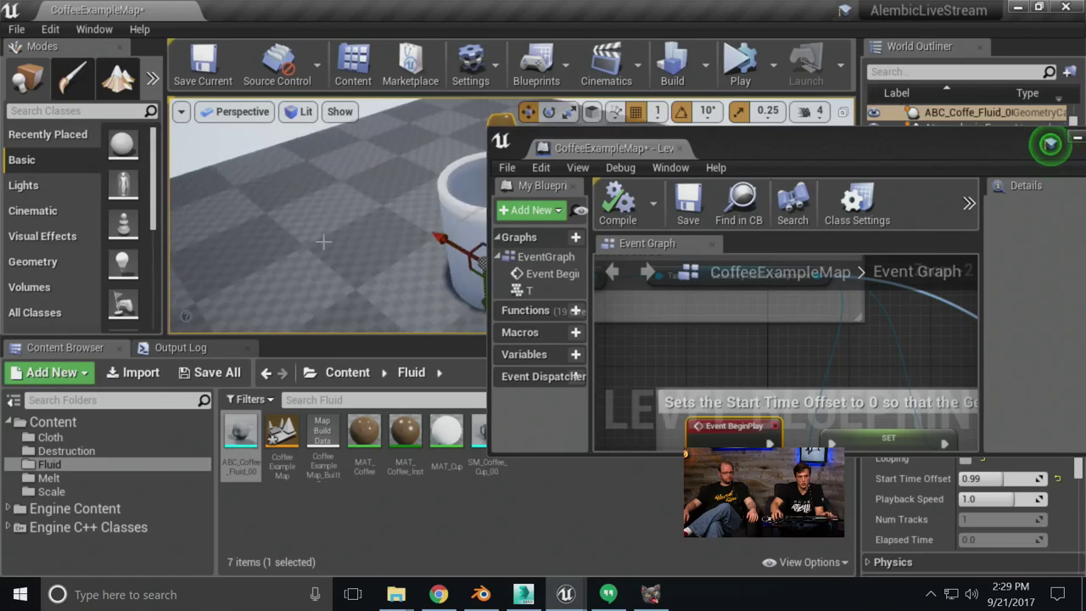
left_click_drag(1050, 144, 4, 179)
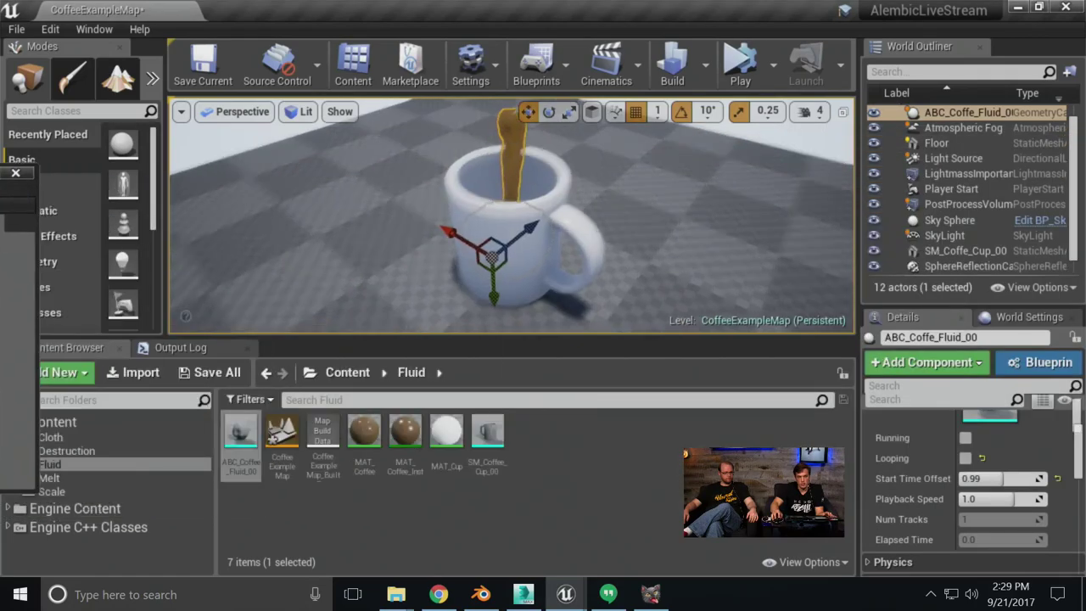
left_click(721, 207)
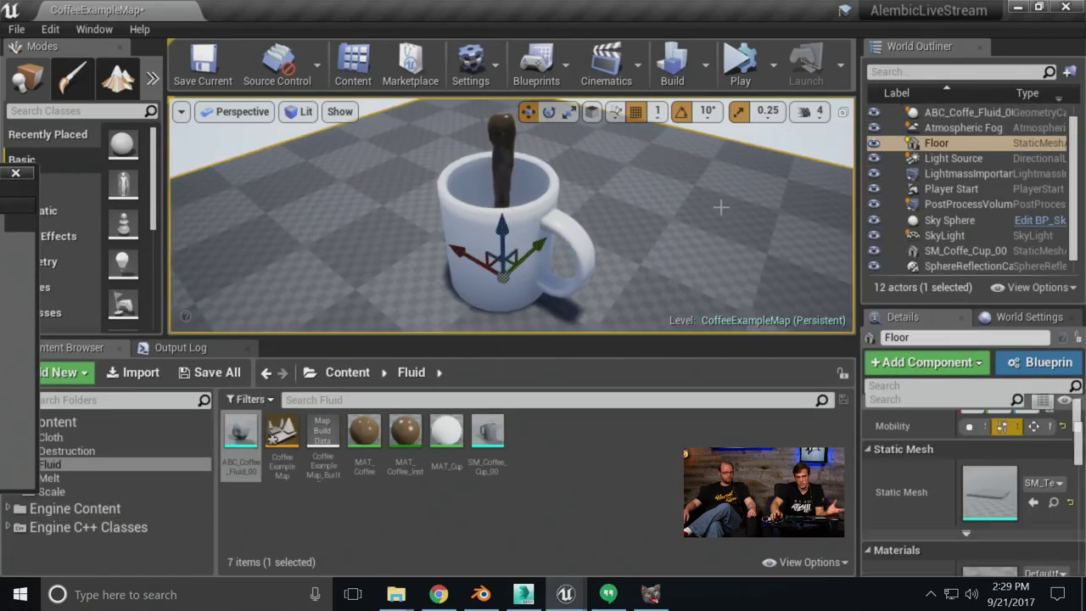
mouse_move(7, 173)
left_mouse_down()
mouse_move(35, 183)
mouse_move(271, 186)
mouse_move(494, 160)
mouse_move(2, 167)
left_mouse_up()
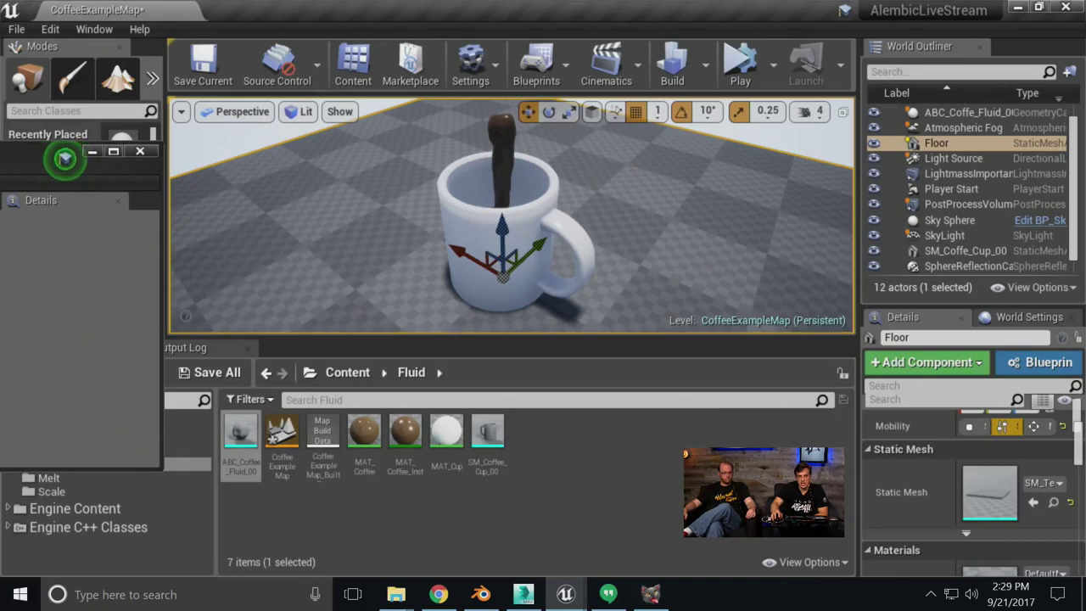
left_click(499, 204)
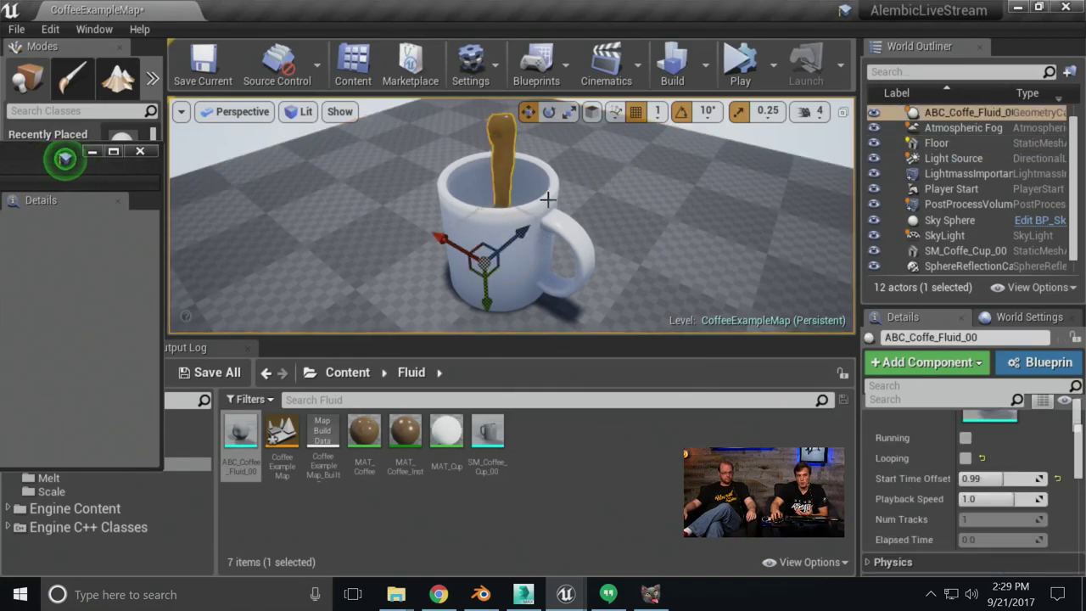
left_click(983, 479)
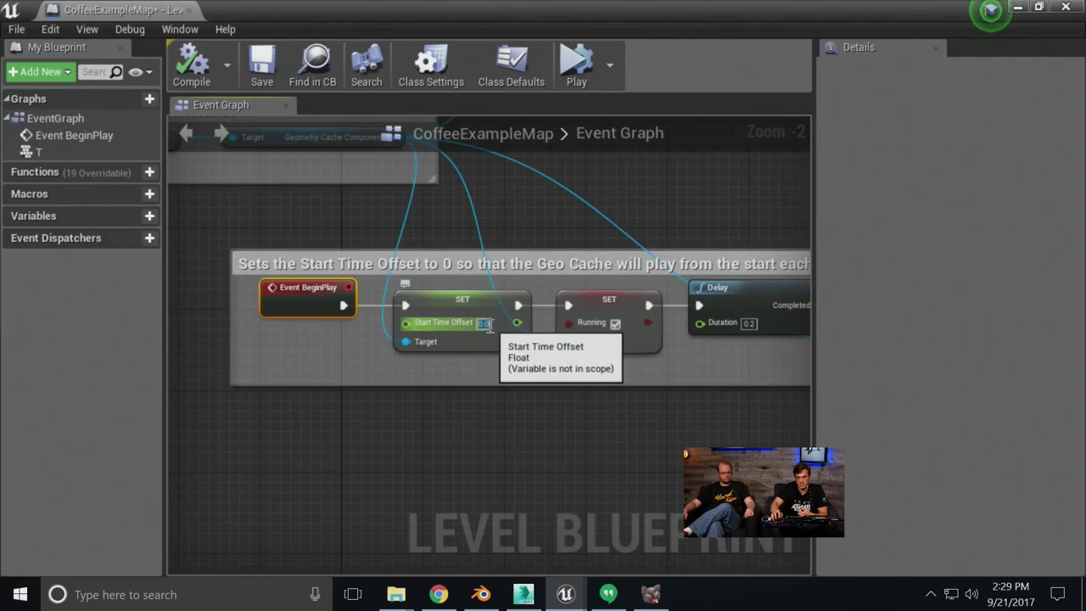
Inspect the BeginPlay SET Start Time Offset node in the Level Blueprint
left_click(486, 326)
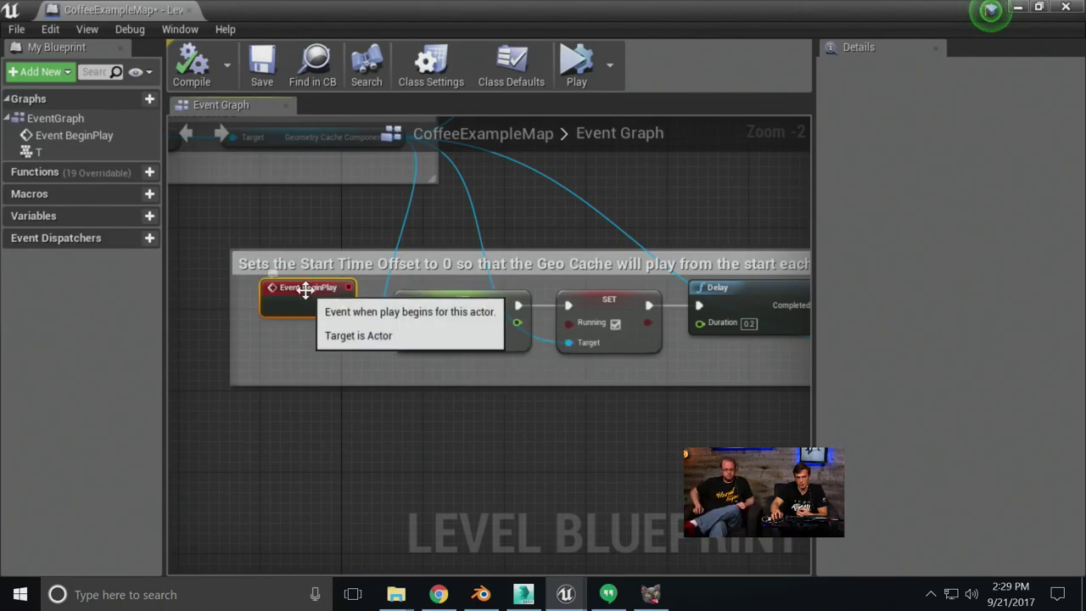
left_click(462, 306)
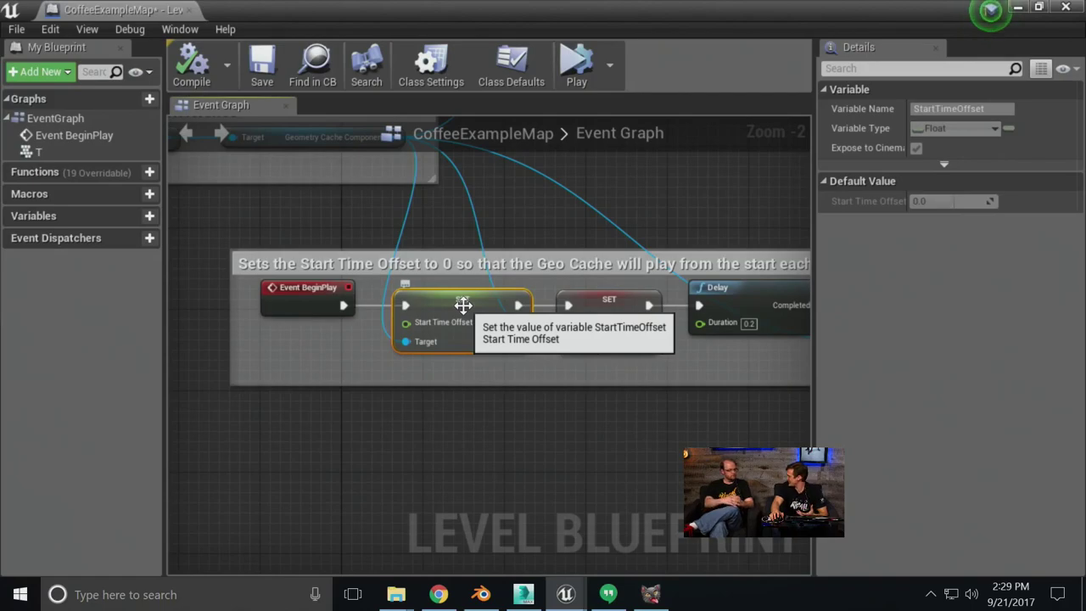
right_click_drag(462, 305, 422, 299)
scroll(246, 322, "down", 1)
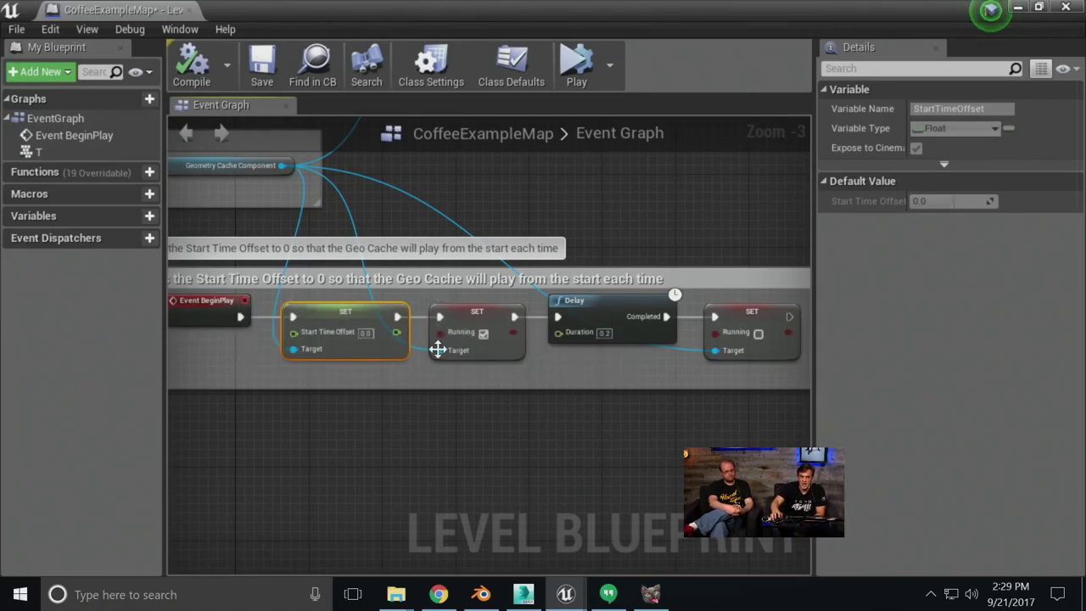
Review both Running SET nodes and the Play Geo Cache section, then return to the level
left_click(482, 311)
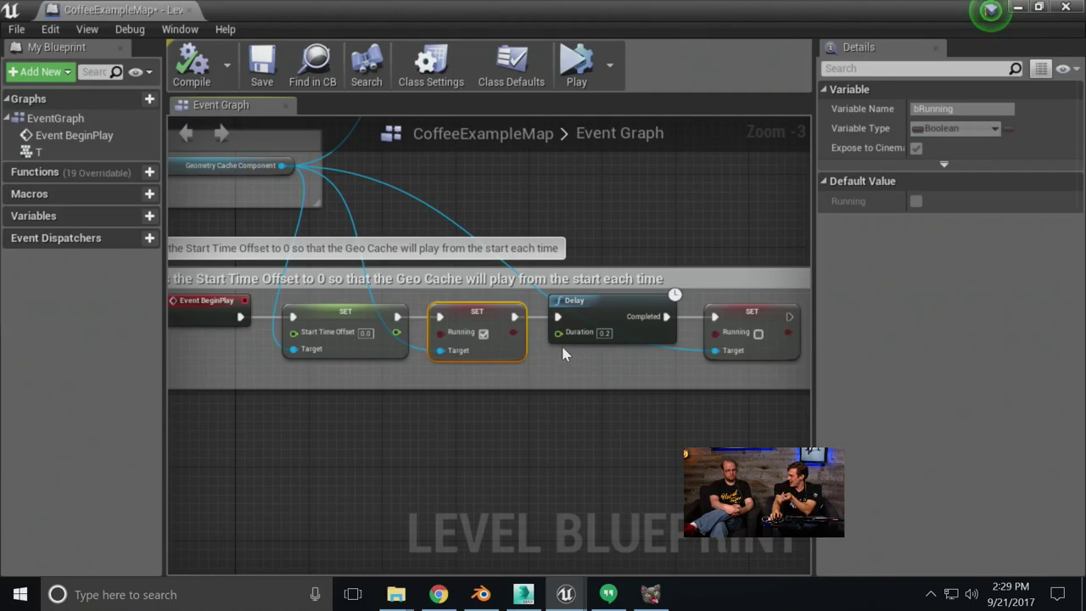
left_click(745, 316)
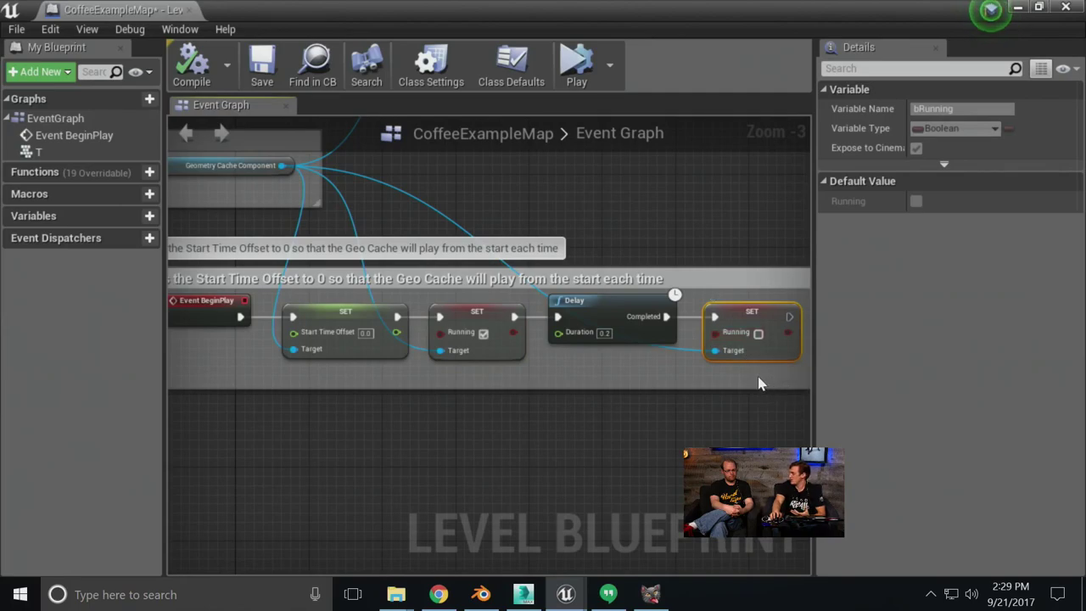
right_click_drag(601, 220, 820, 456)
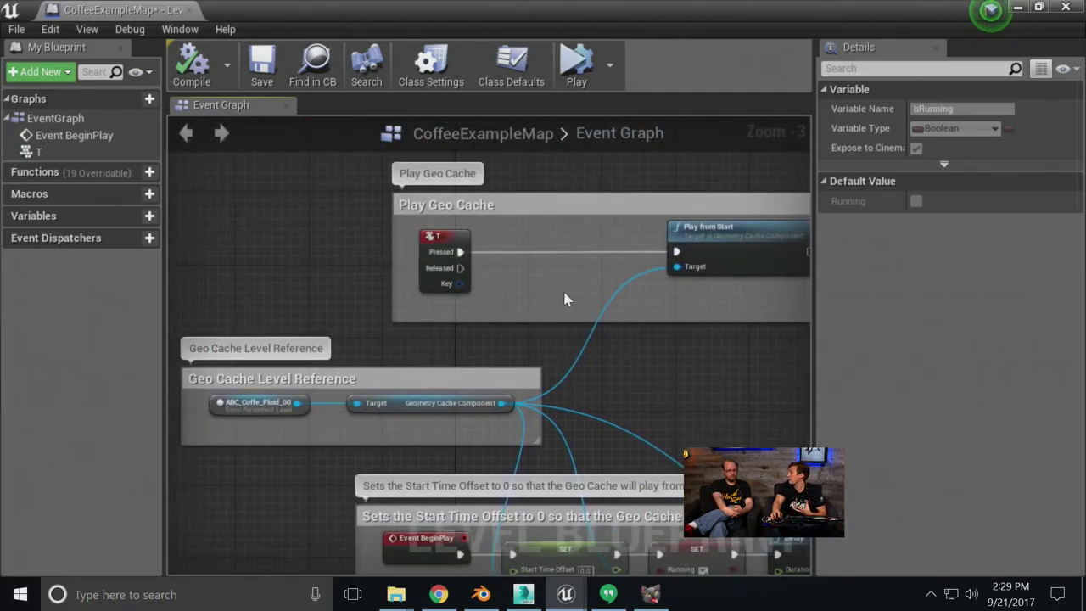
key("alt+Tab")
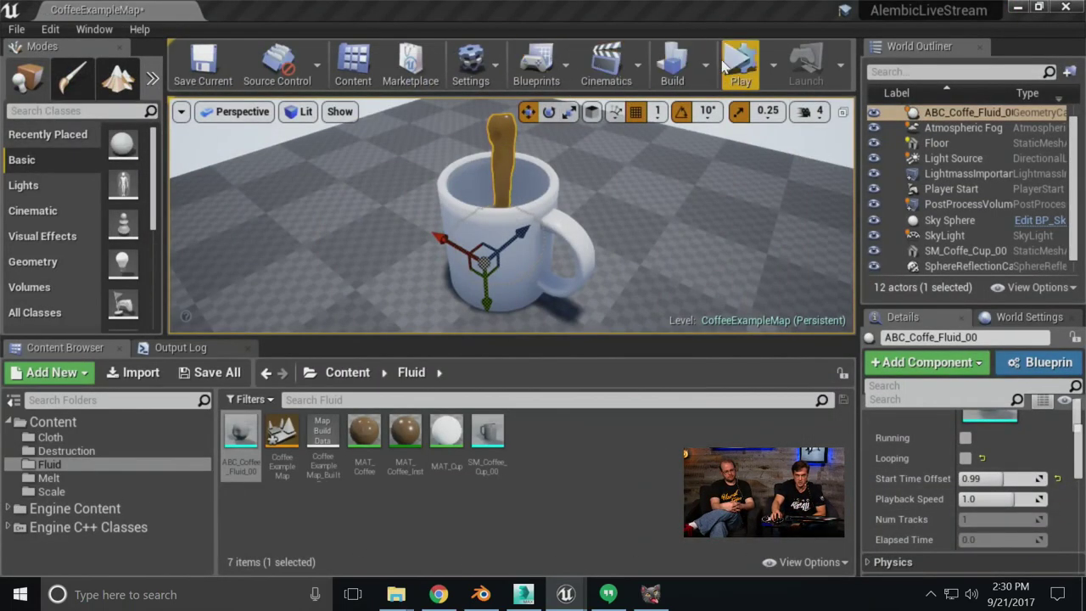
Preview the coffee pour in Selected Viewport, then replay it with Start Time Offset 1.5
left_click(773, 67)
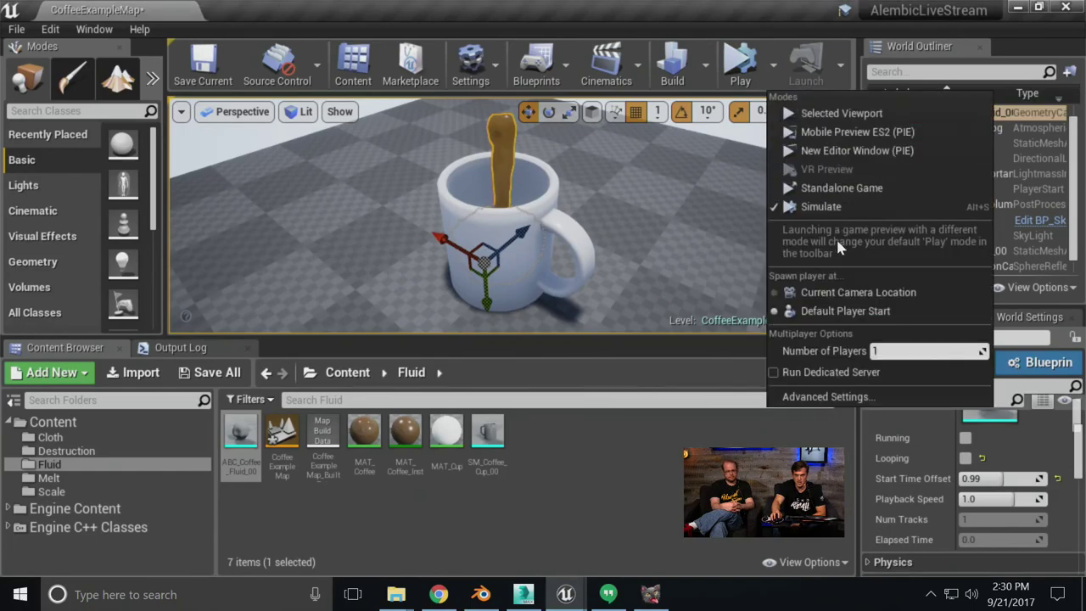
left_click(840, 113)
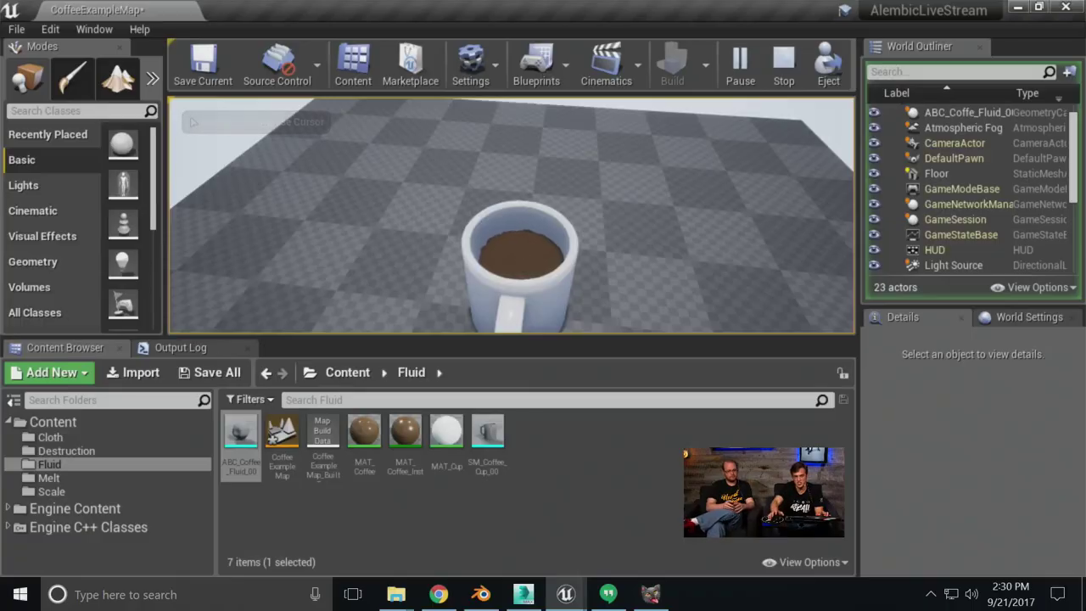
key("Escape")
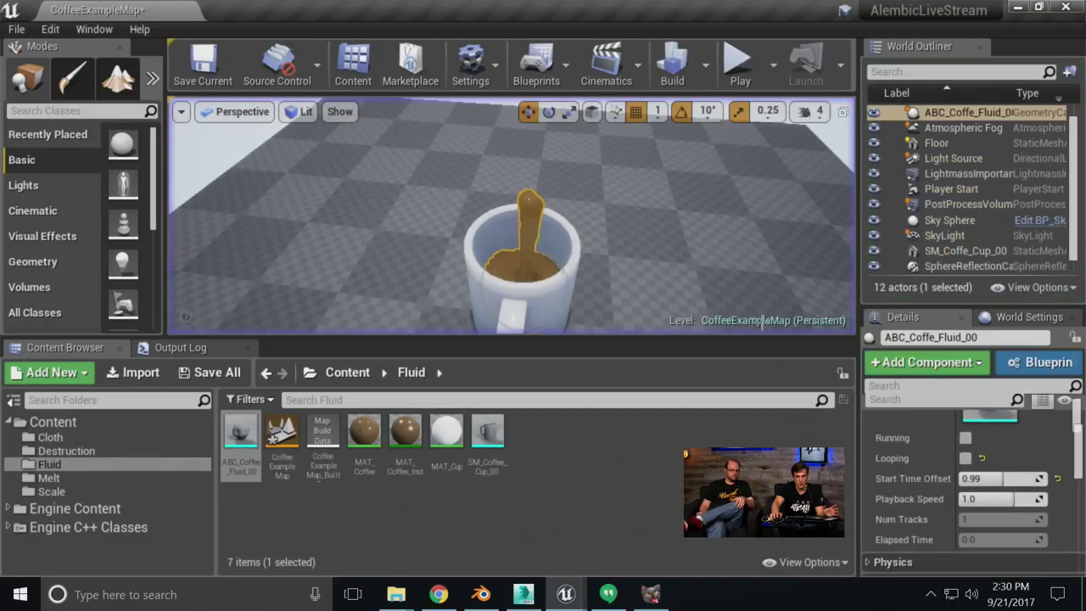
left_click(980, 478)
type("1.5")
left_click(737, 64)
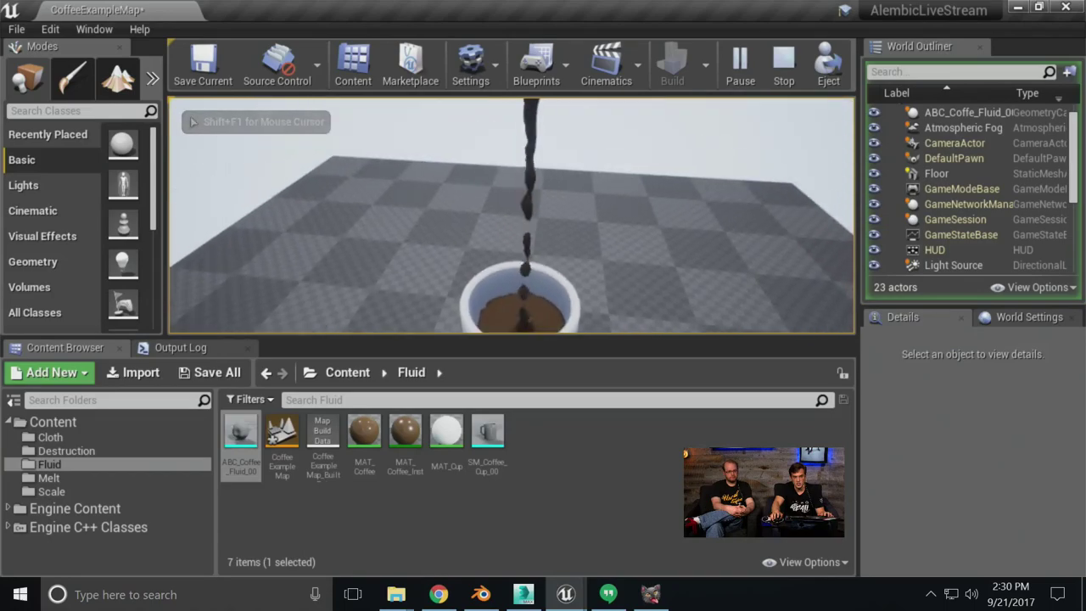
key("Escape")
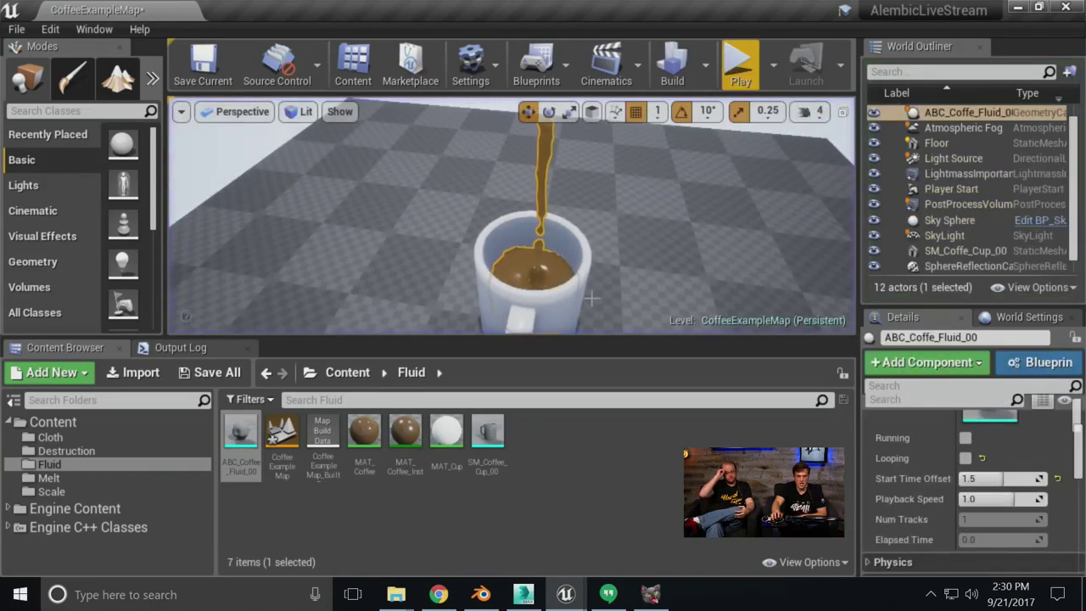
Restore the coffee fluid cache's Start Time Offset to 0.99
left_click(993, 478)
key("BackSpace")
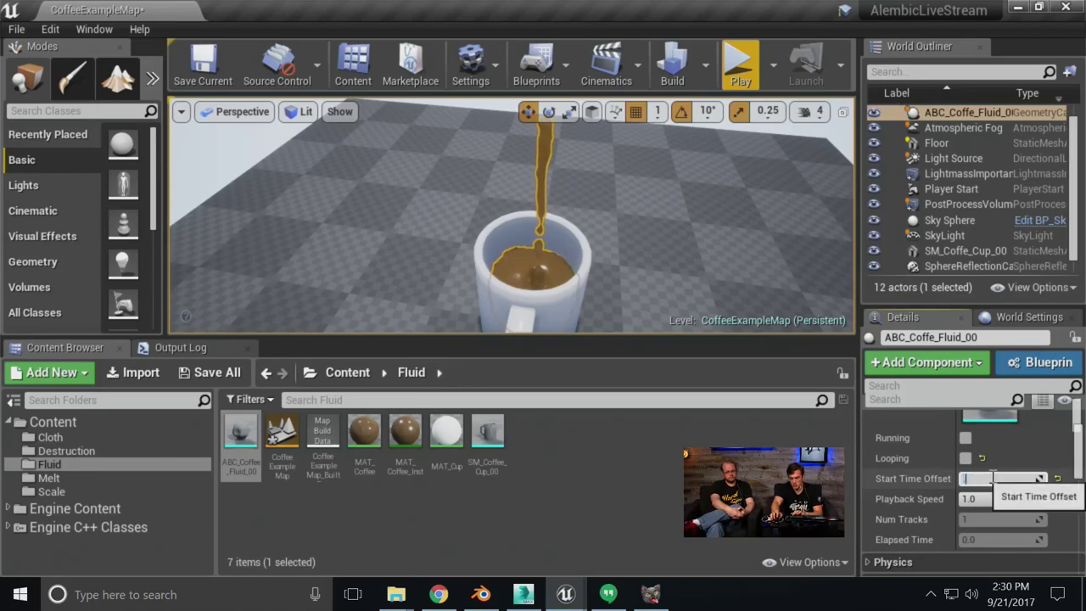
type(".99")
key("Return")
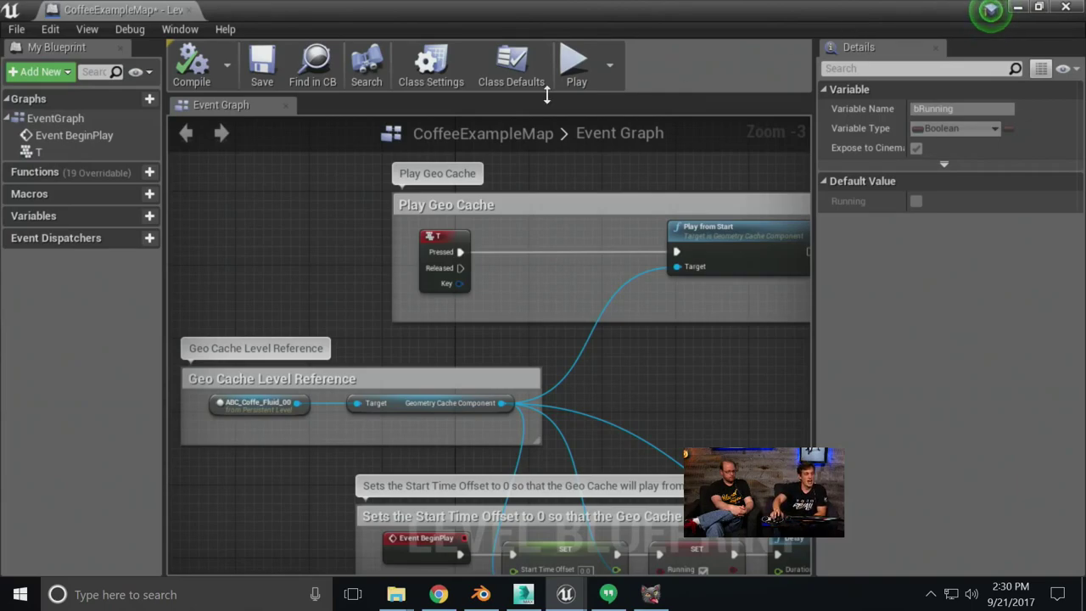
key("alt+Tab")
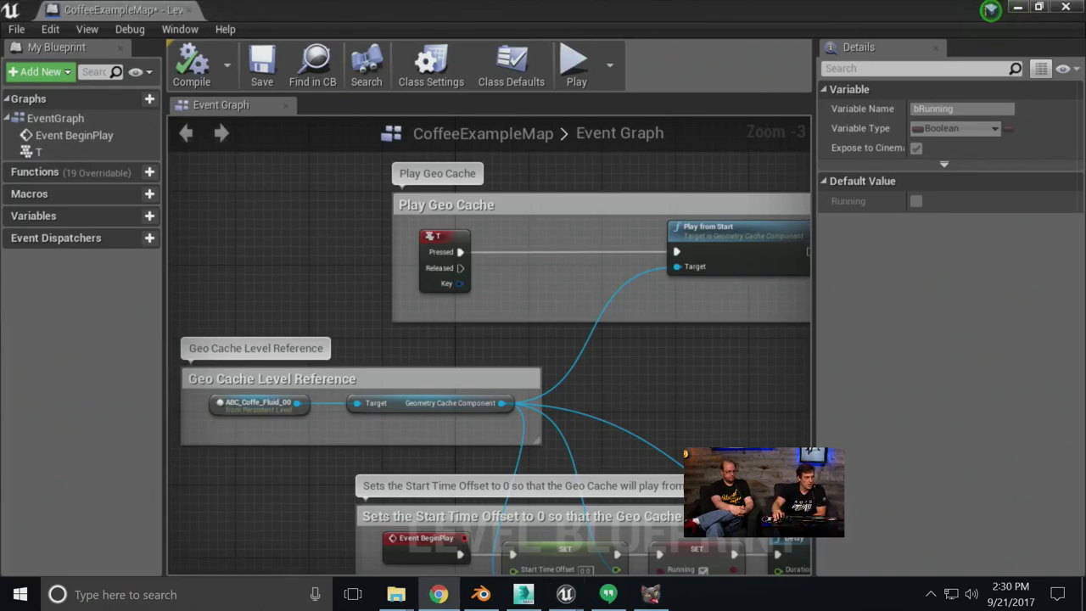
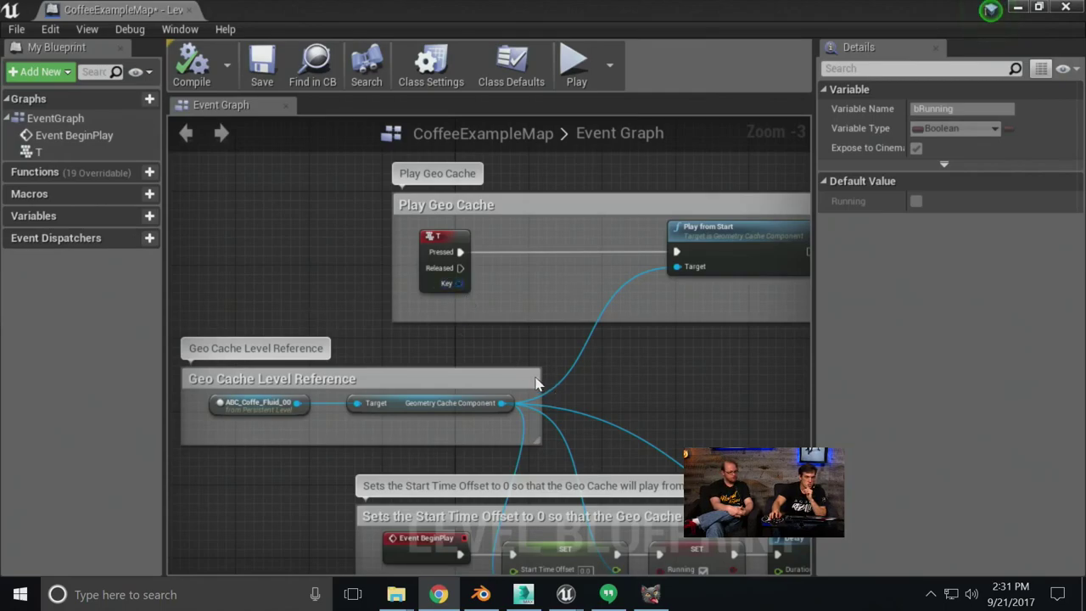
Rearrange and maximize the Level Blueprint window, panning to its BeginPlay section
right_click_drag(536, 382, 683, 301)
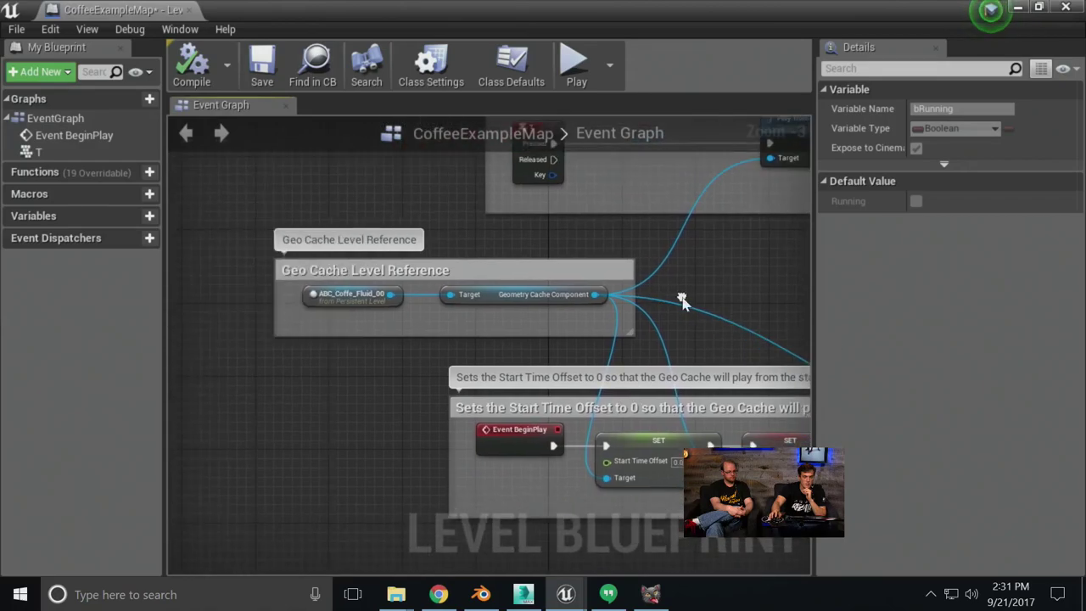
left_click_drag(679, 10, 294, 215)
left_click(752, 231)
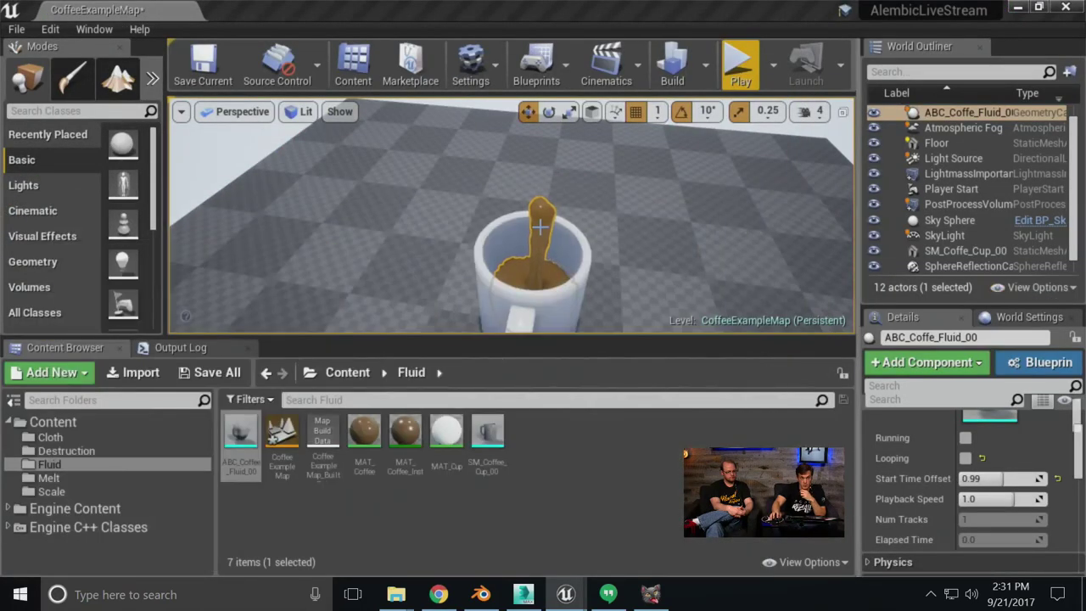
left_click(566, 594)
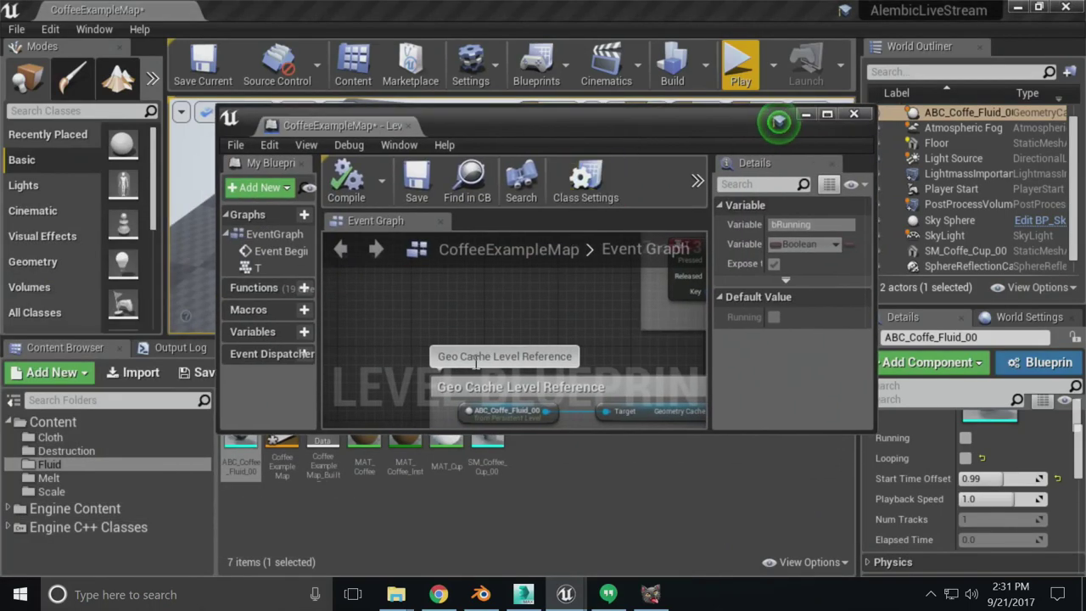
double_click(560, 118)
mouse_move(526, 326)
right_mouse_down()
mouse_move(364, 376)
mouse_move(526, 322)
right_mouse_up()
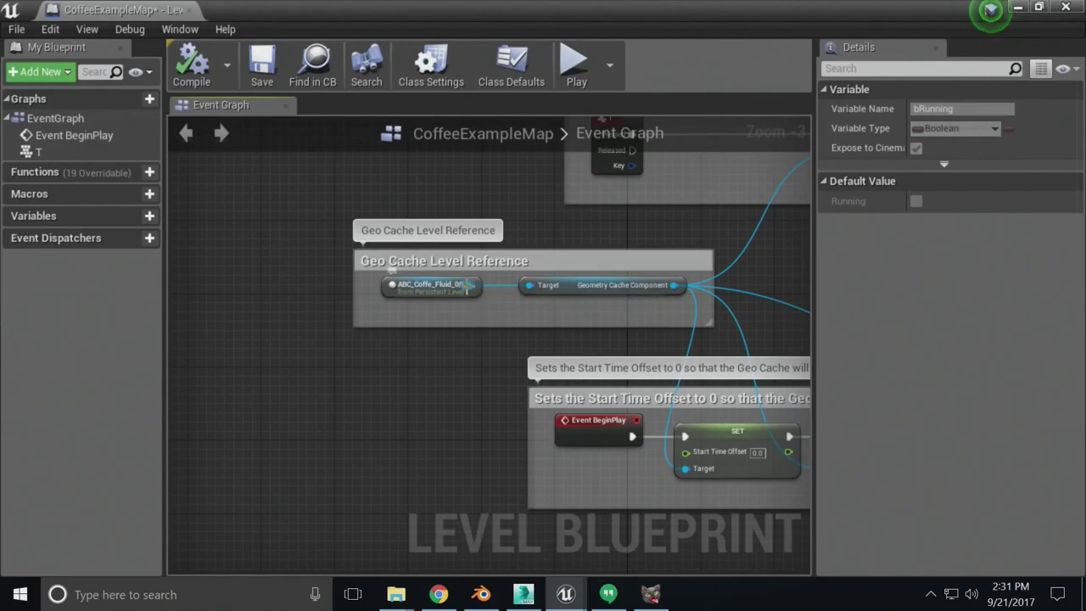
Drag a wire from the coffee fluid reference and search actions for 'geo' and 'alem'
left_click_drag(472, 285, 464, 427)
type("ge")
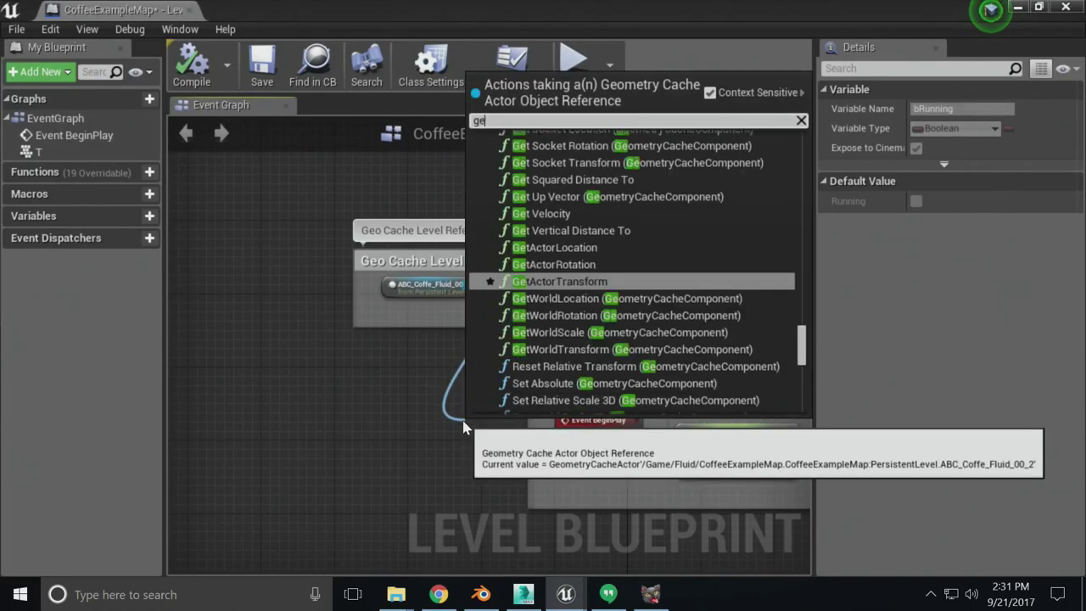
type("oc")
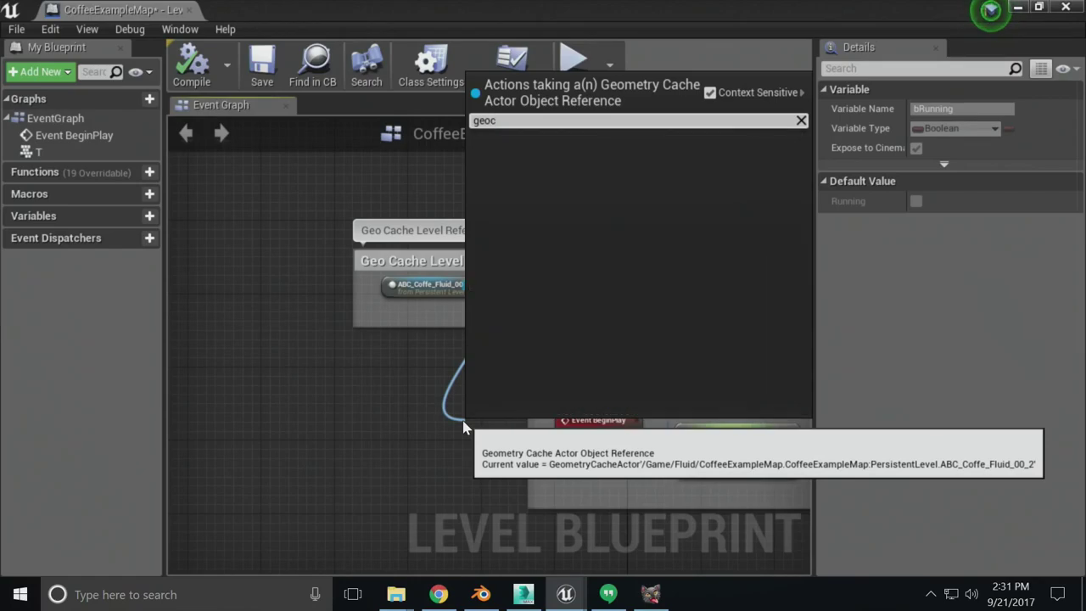
key("BackSpace")
key("BackSpace")
key("BackSpace")
key("BackSpace")
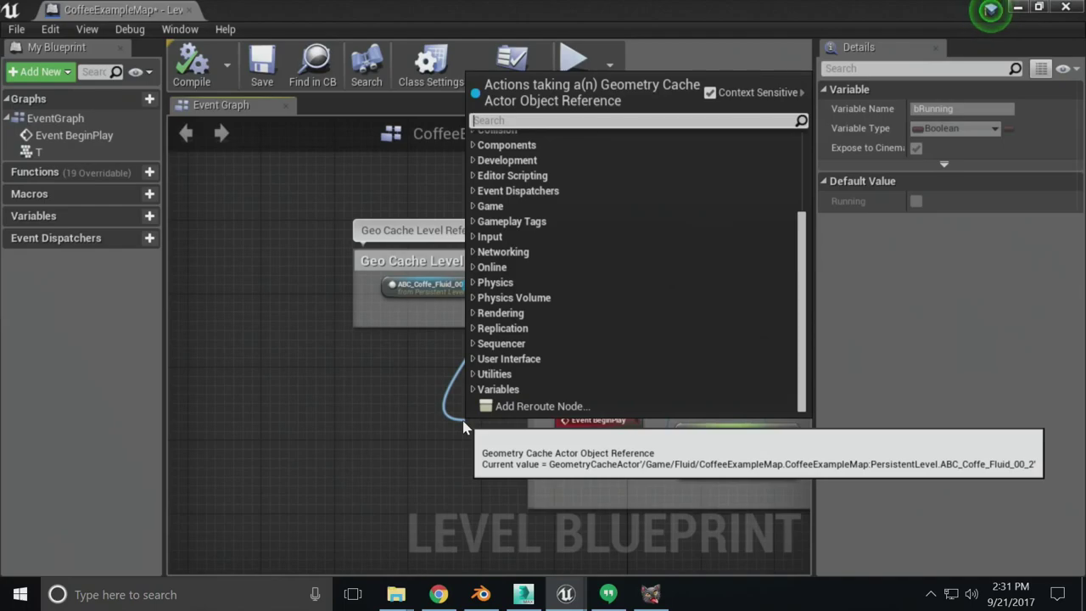
type("alem")
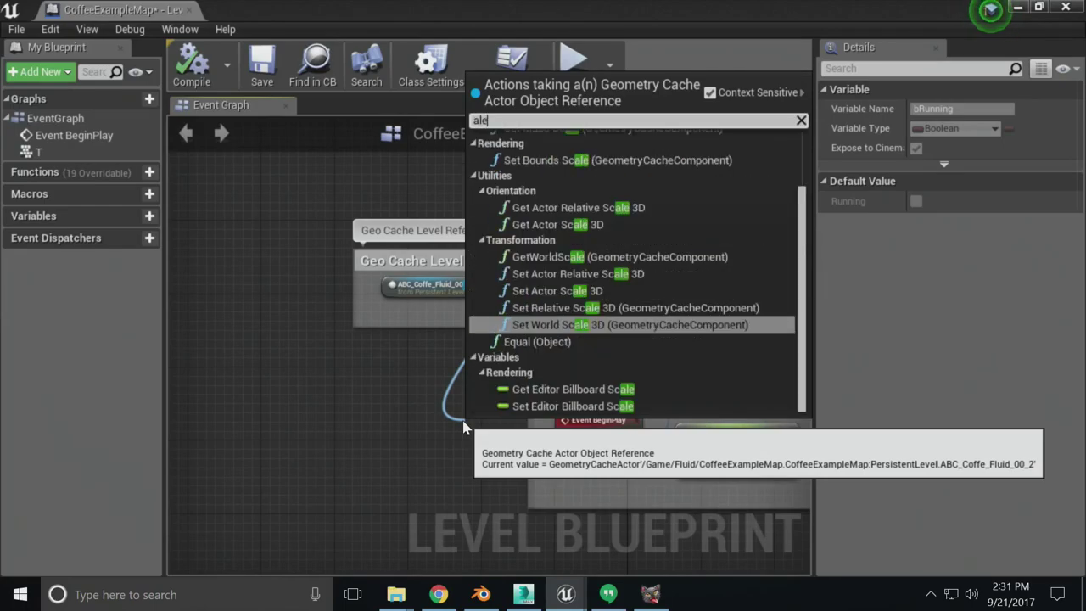
key("BackSpace")
key("BackSpace")
key("BackSpace")
key("BackSpace")
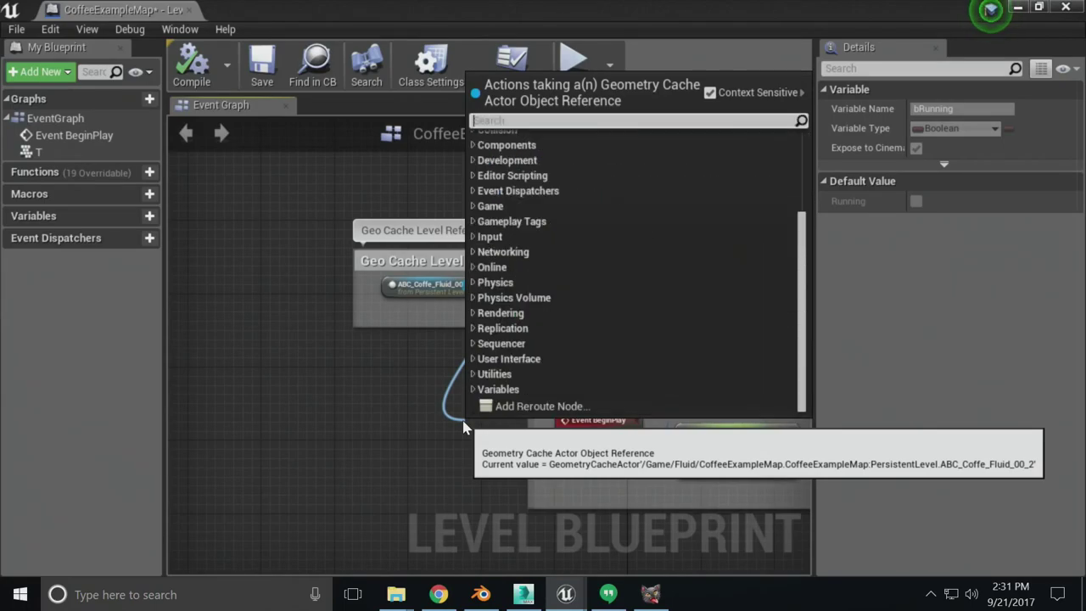
type("g")
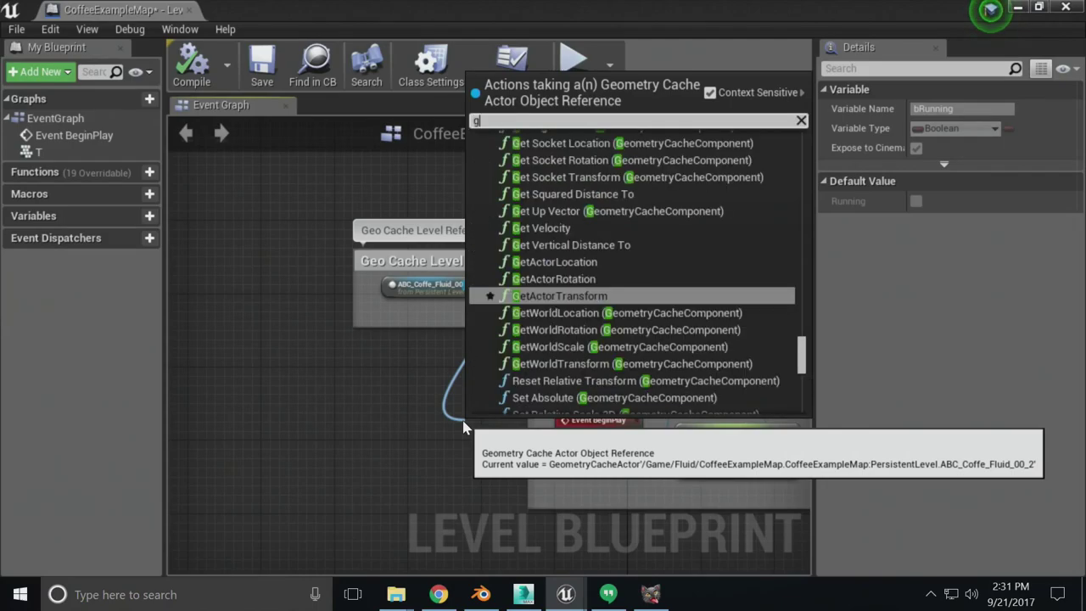
type("emor")
key("BackSpace")
key("BackSpace")
key("BackSpace")
key("BackSpace")
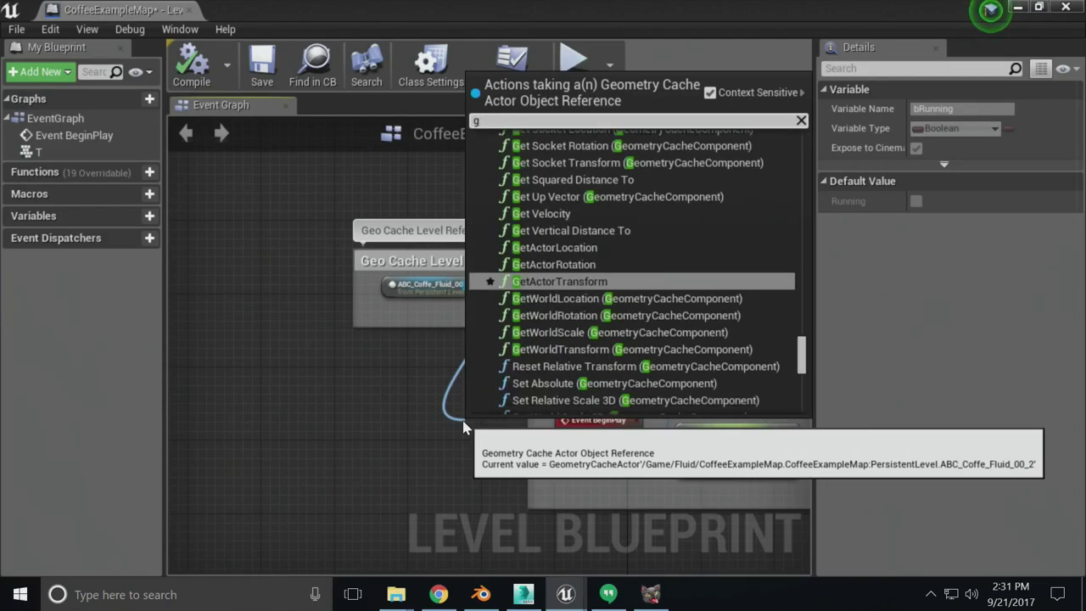
type("eo")
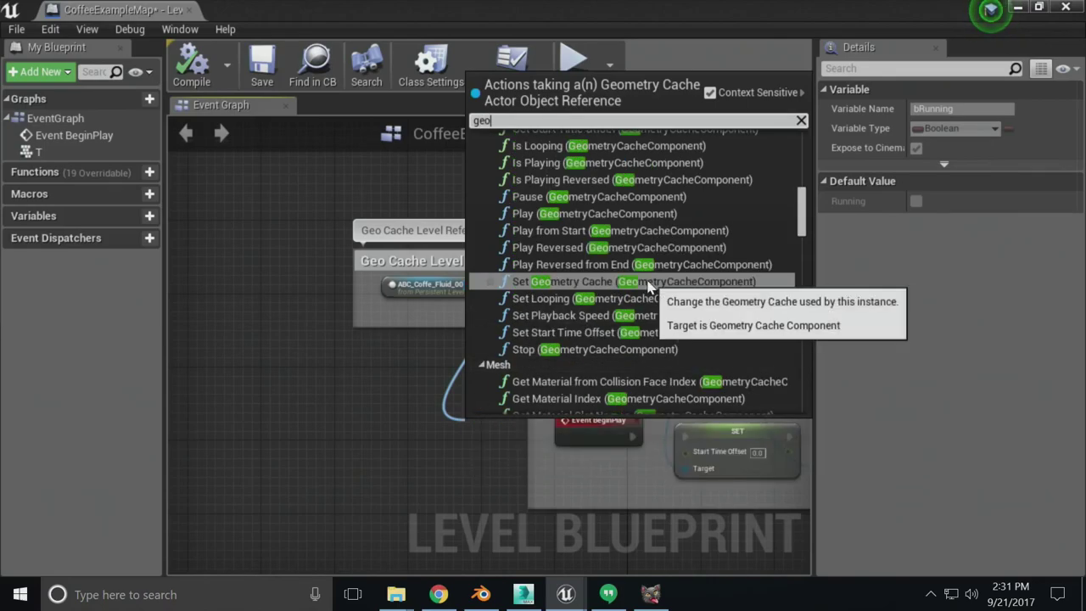
Browse the geometry cache actions in the list, then dismiss it without adding a node
scroll(649, 289, "up", 4)
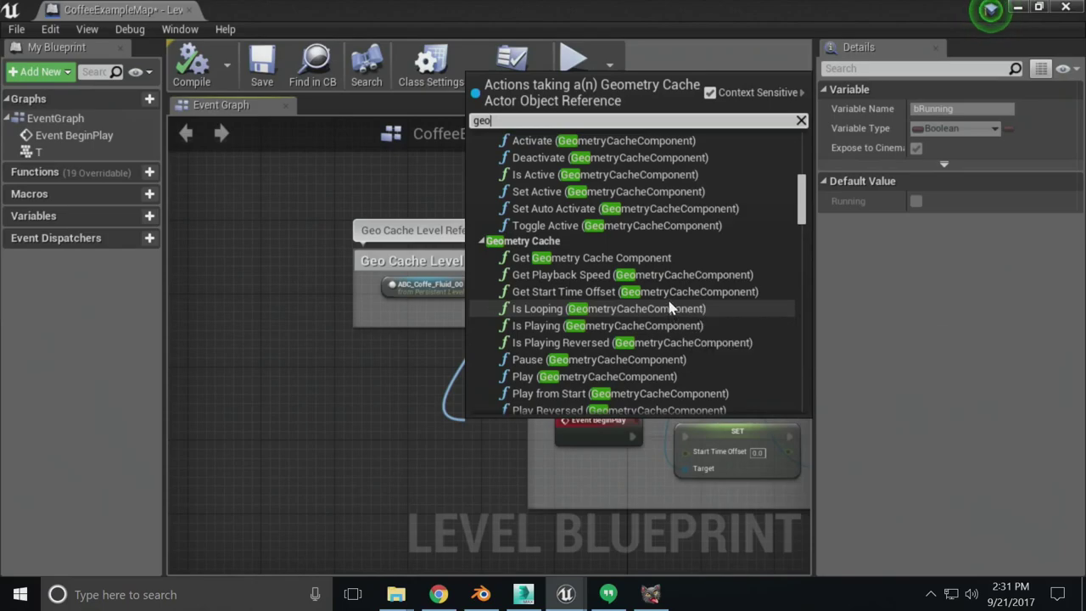
scroll(670, 307, "down", 1)
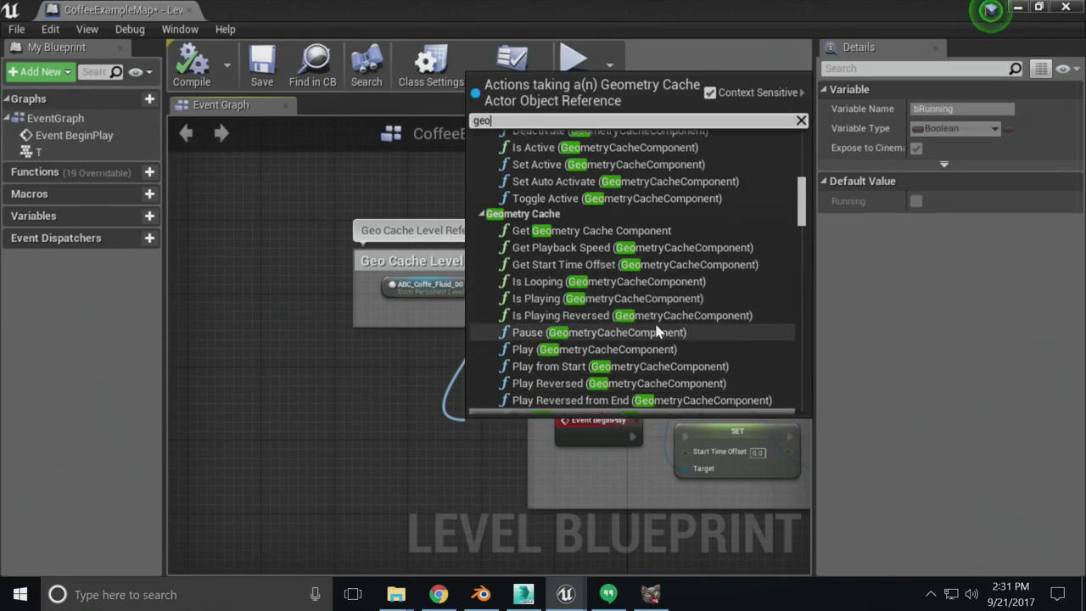
scroll(667, 327, "down", 2)
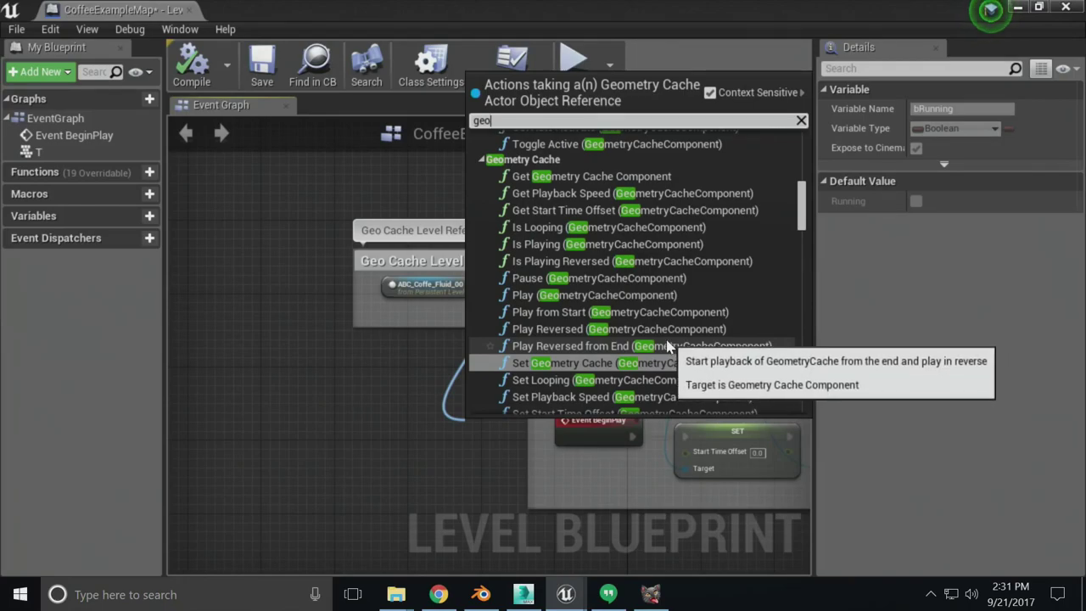
scroll(666, 345, "down", 2)
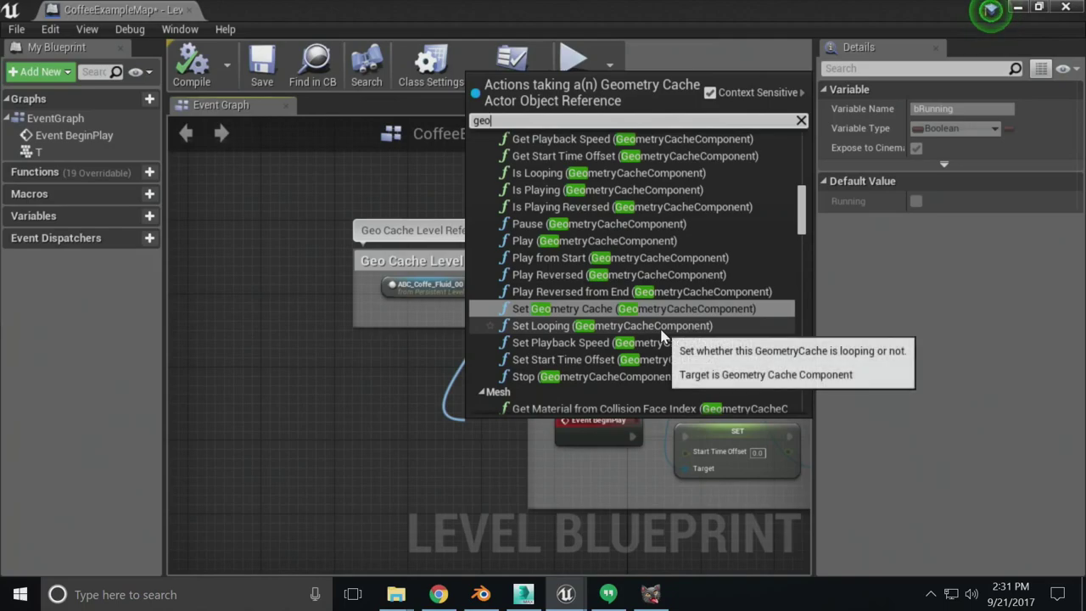
scroll(664, 338, "down", 1)
scroll(664, 337, "down", 3)
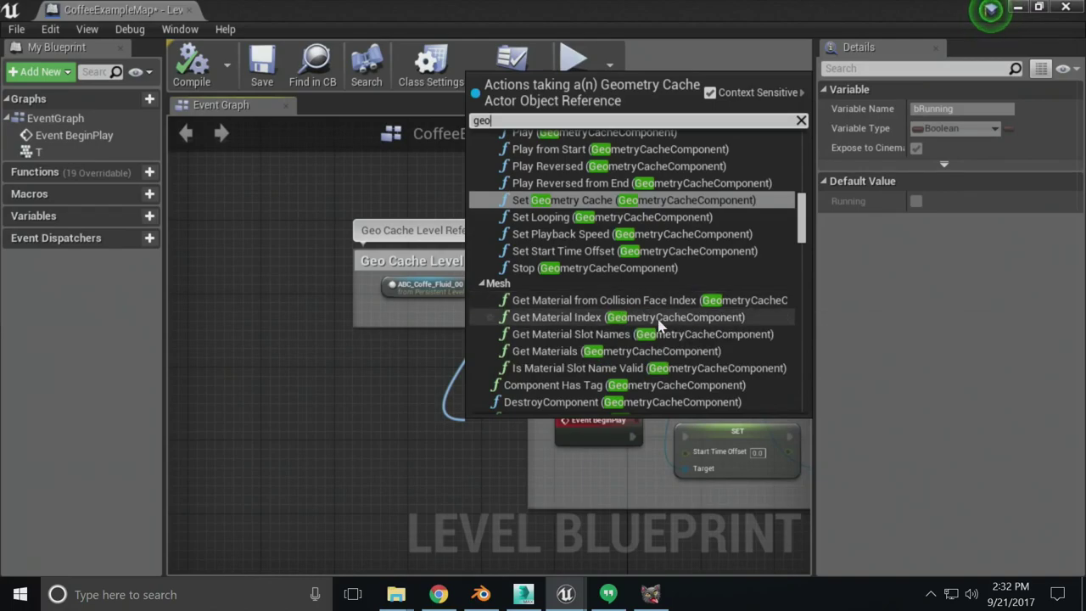
scroll(686, 371, "down", 1)
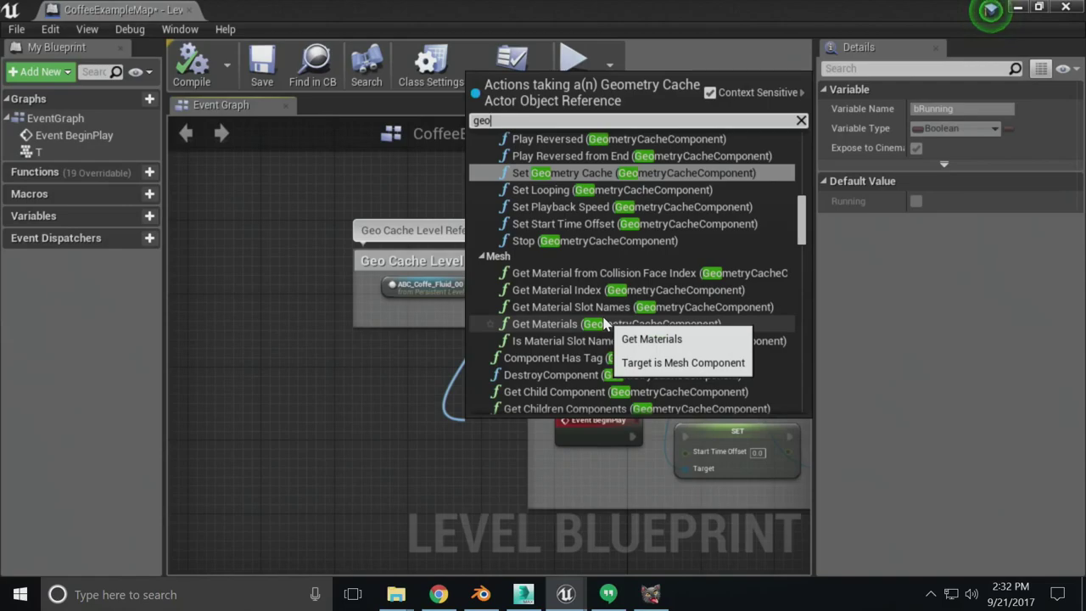
scroll(604, 325, "down", 5)
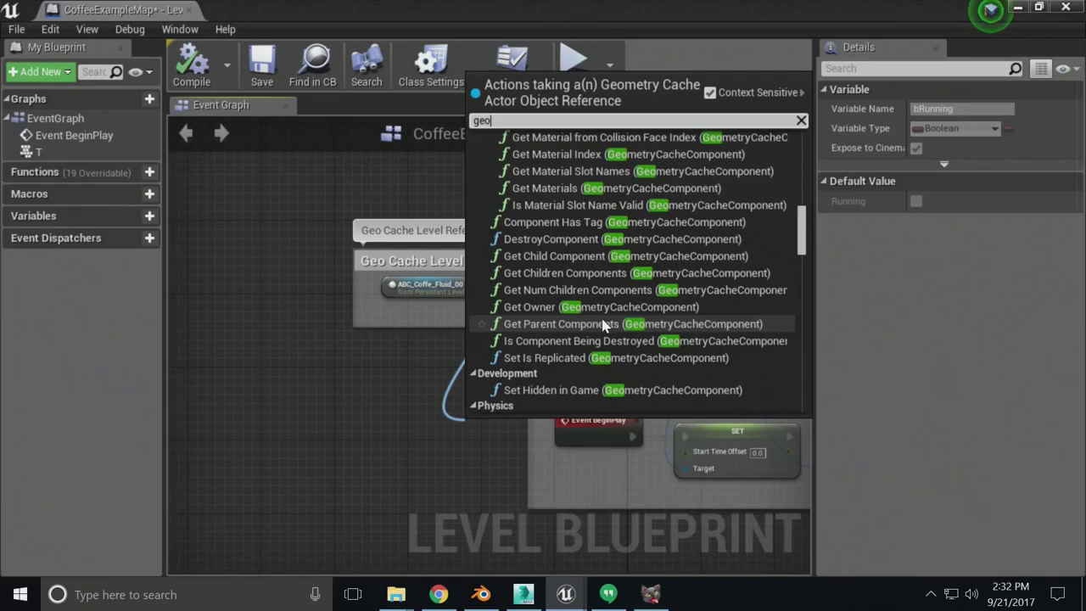
scroll(602, 319, "up", 15)
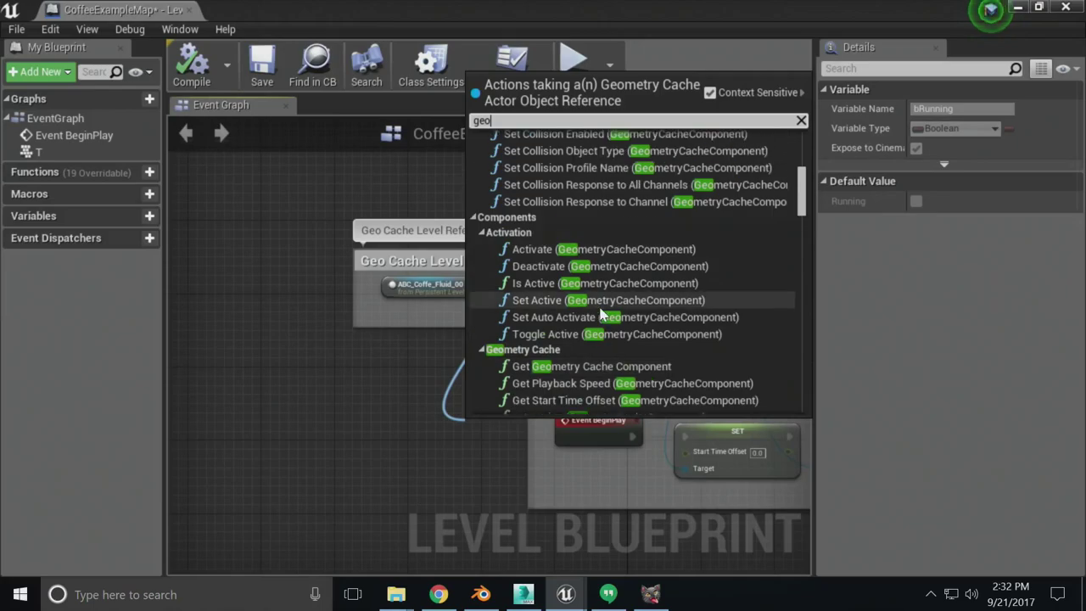
scroll(604, 309, "up", 7)
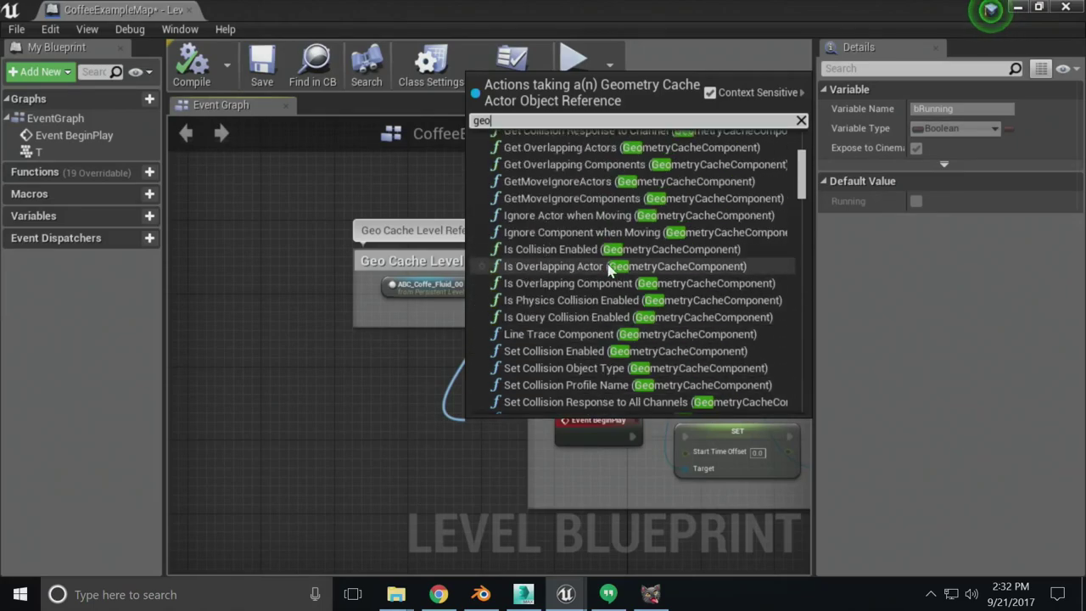
scroll(611, 292, "up", 3)
scroll(609, 291, "down", 7)
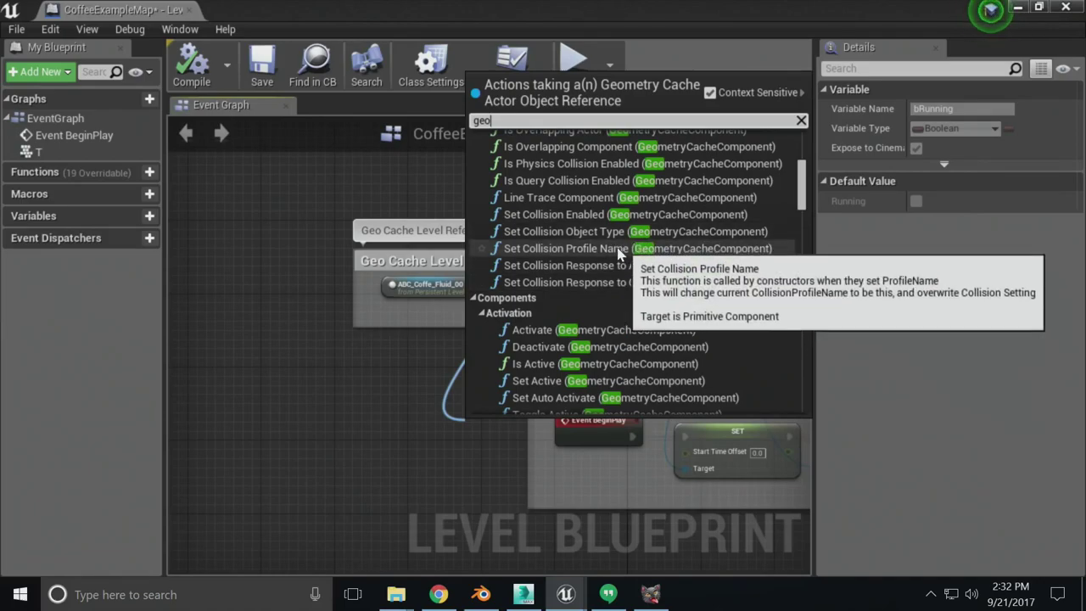
left_click(415, 186)
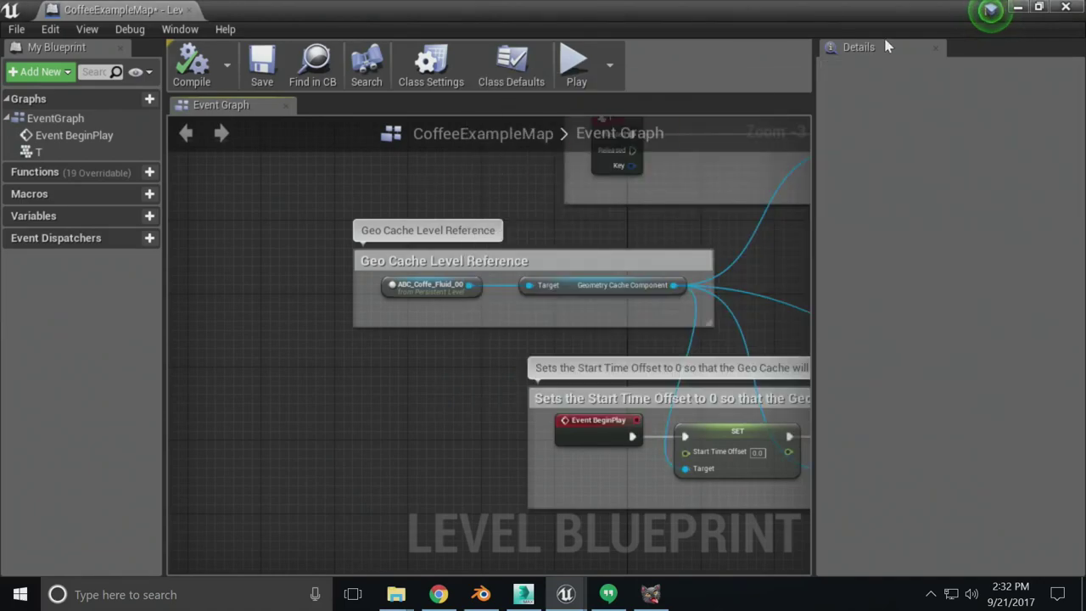
Open and close the Level Blueprint walkthrough, then restore the Blueprint window from full screen
left_click(991, 10)
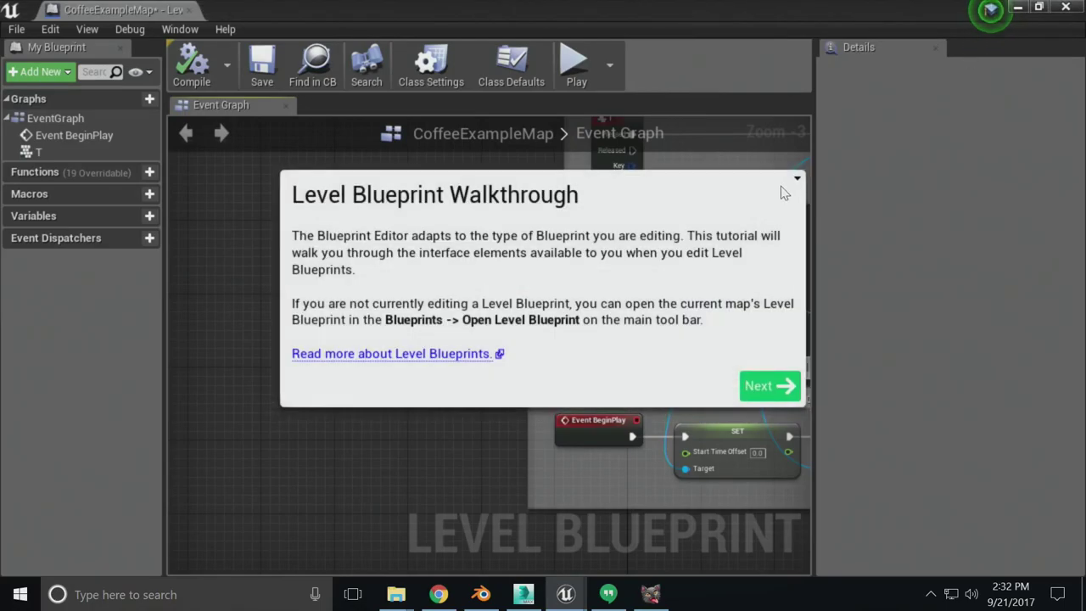
left_click(797, 178)
left_click(827, 189)
double_click(857, 11)
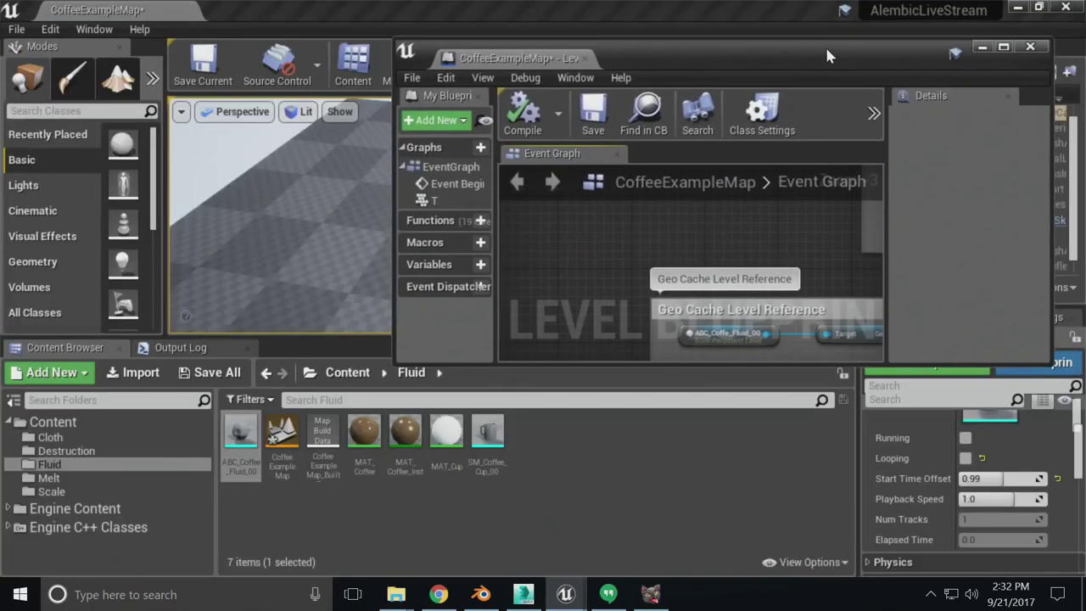
left_click(983, 47)
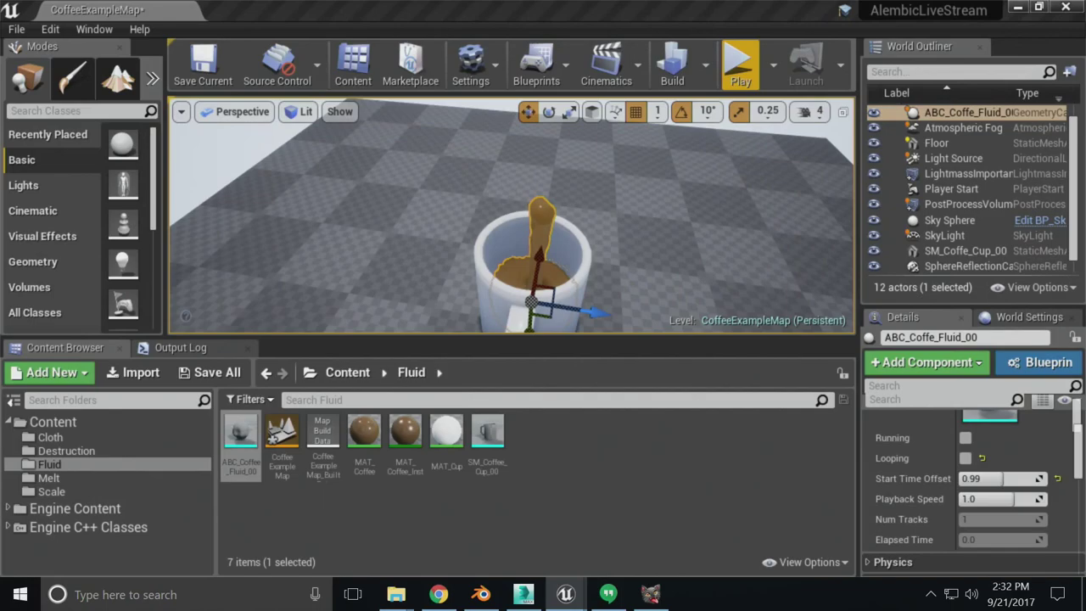
left_click(566, 594)
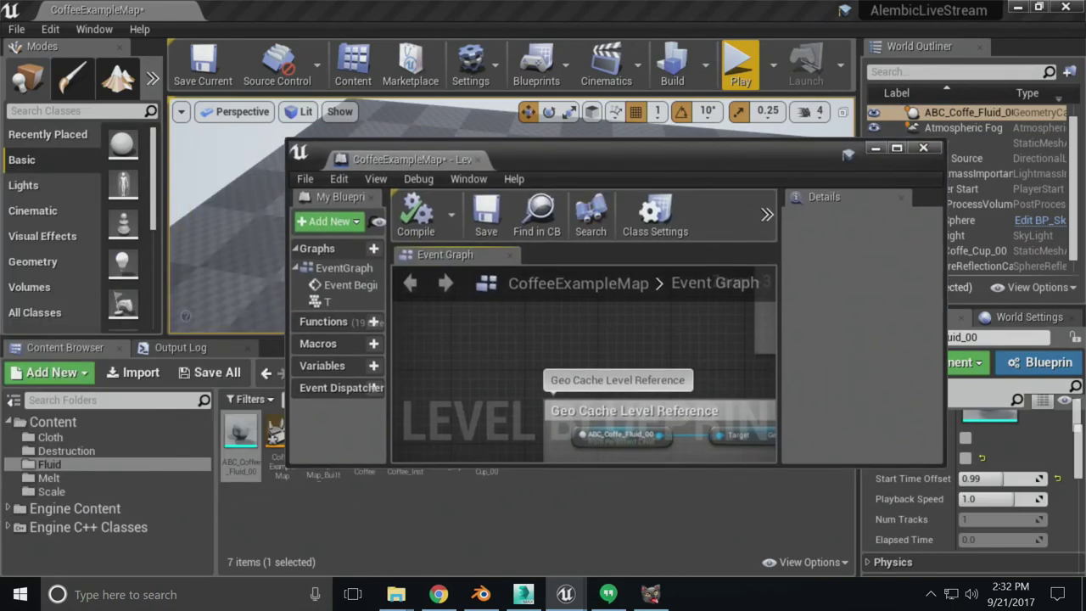
Shift the Blueprint window left, frame the Start Time Offset comment, and bring up Blender
left_click_drag(603, 162, 541, 153)
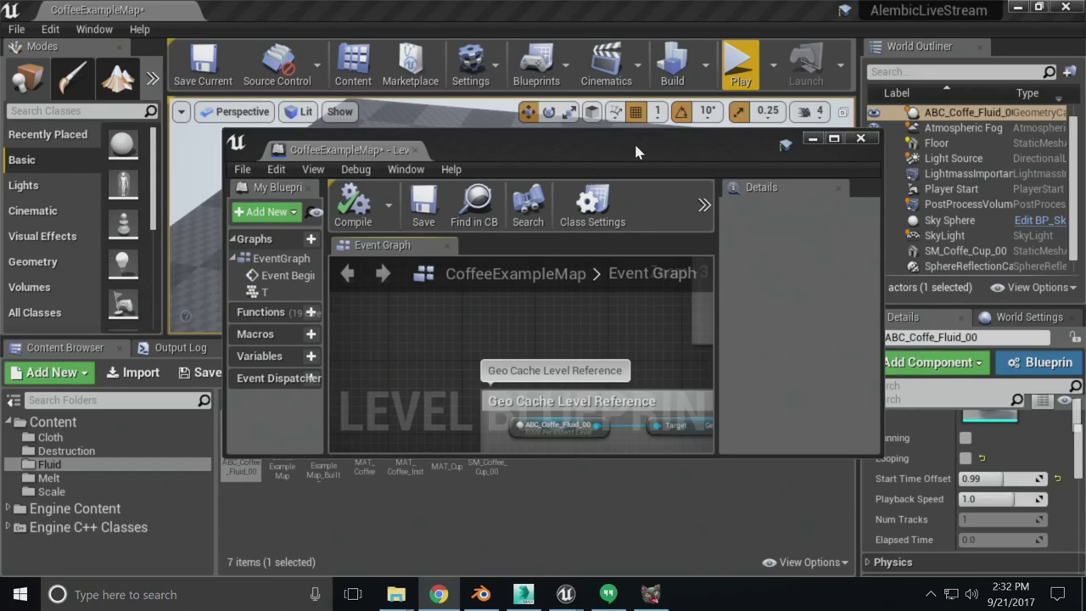
scroll(455, 331, "down", 2)
right_click_drag(455, 331, 381, 282)
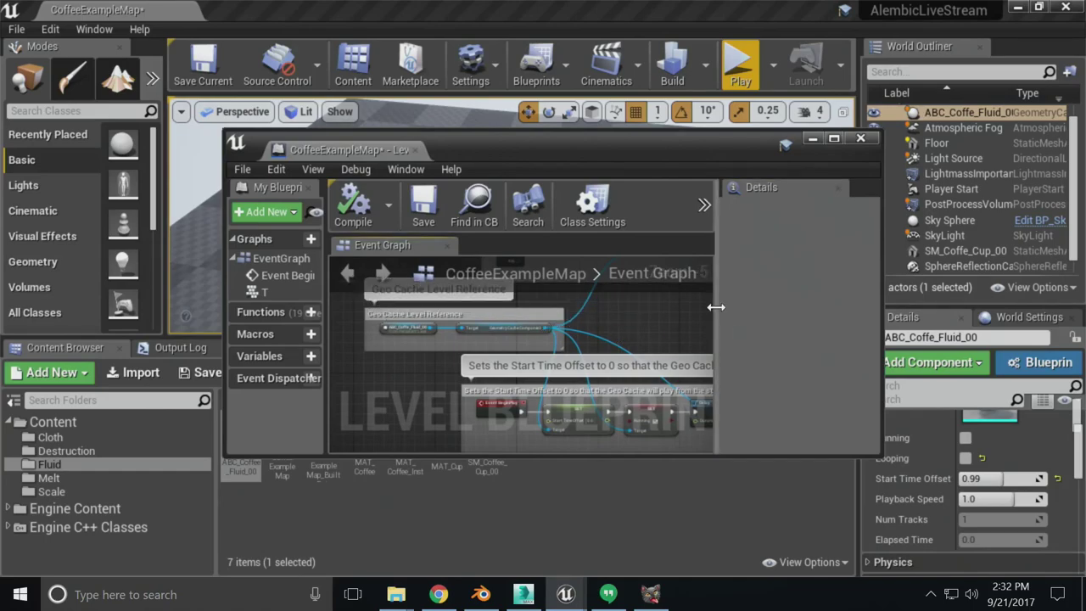
left_click_drag(717, 305, 752, 299)
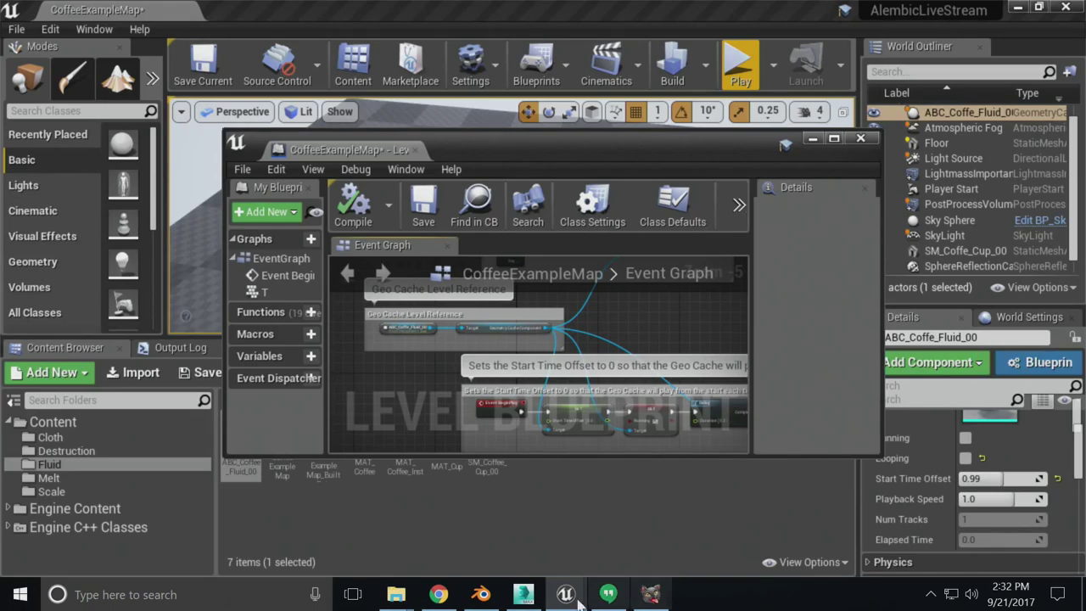
left_click(481, 593)
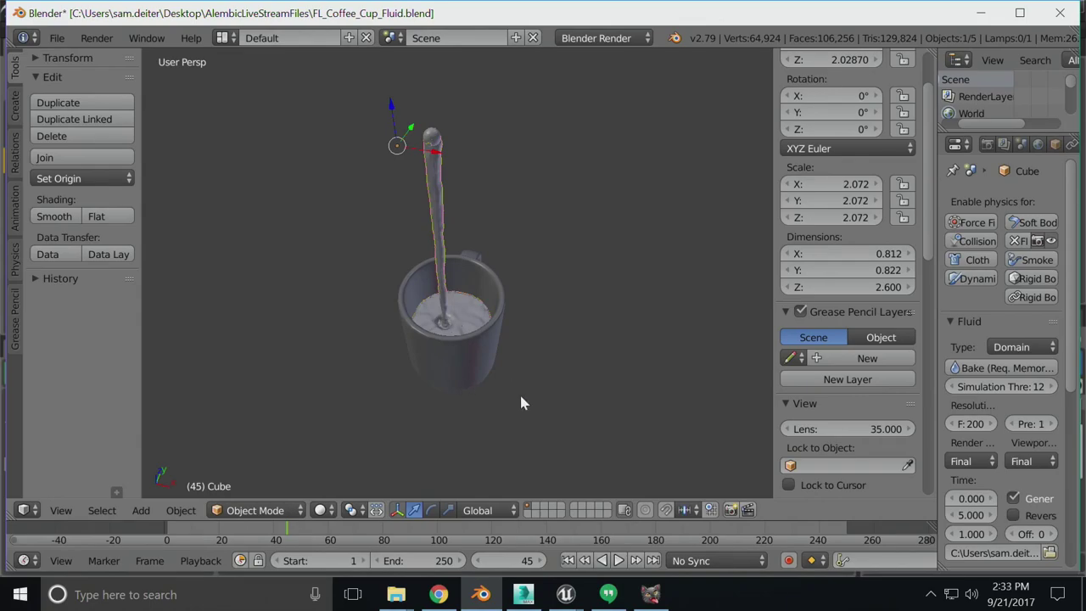
left_click(57, 38)
Close the Level Blueprint and open BlenderScaleExample from the Scale folder with Don't Save
left_click(565, 593)
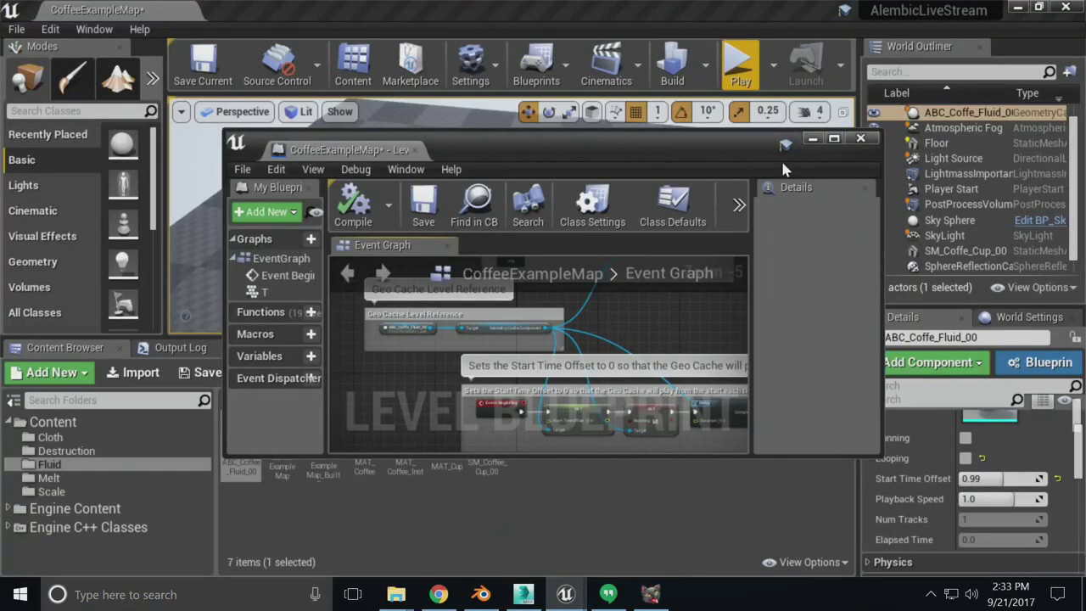
left_click(862, 140)
left_click(51, 491)
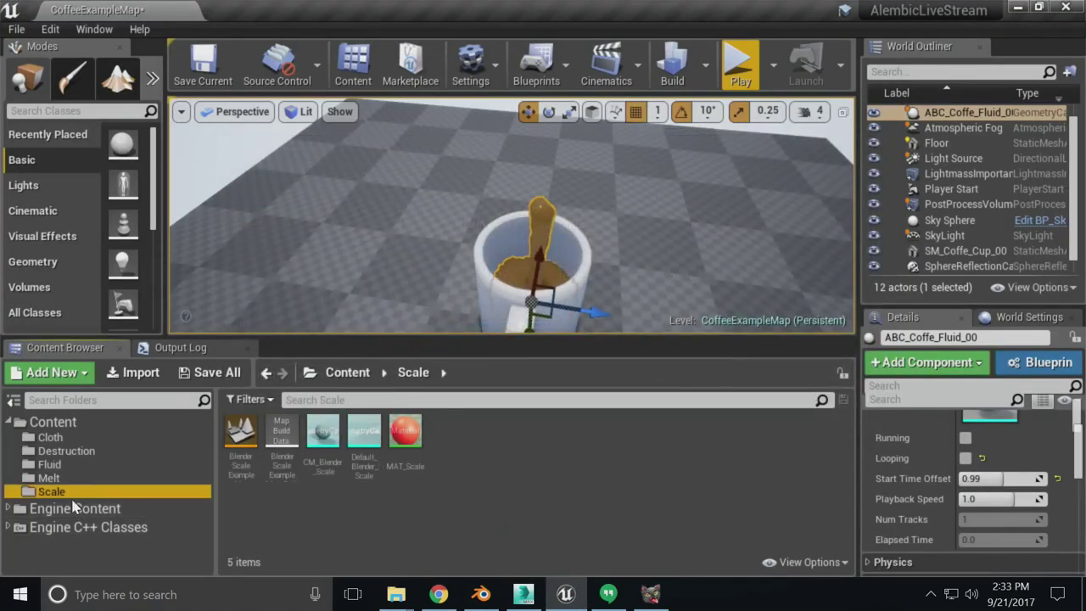
double_click(240, 432)
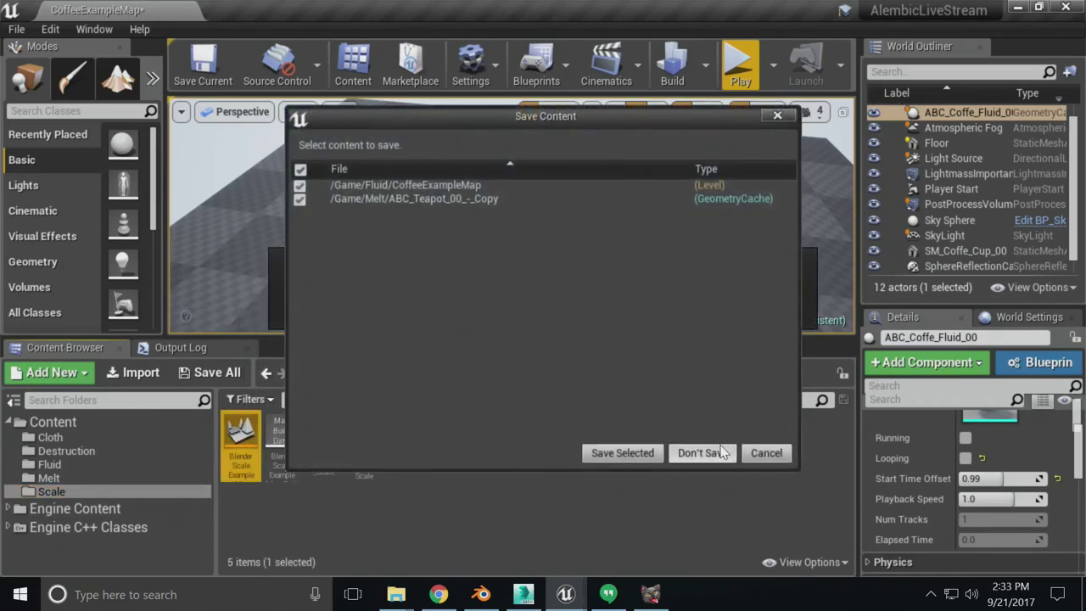
left_click(721, 450)
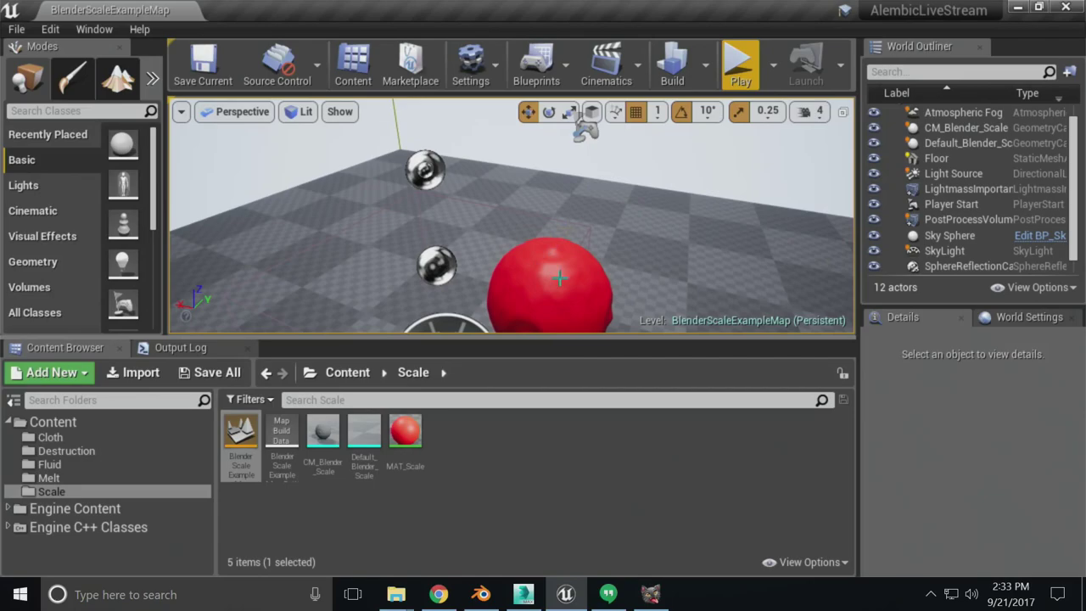
left_click(560, 279)
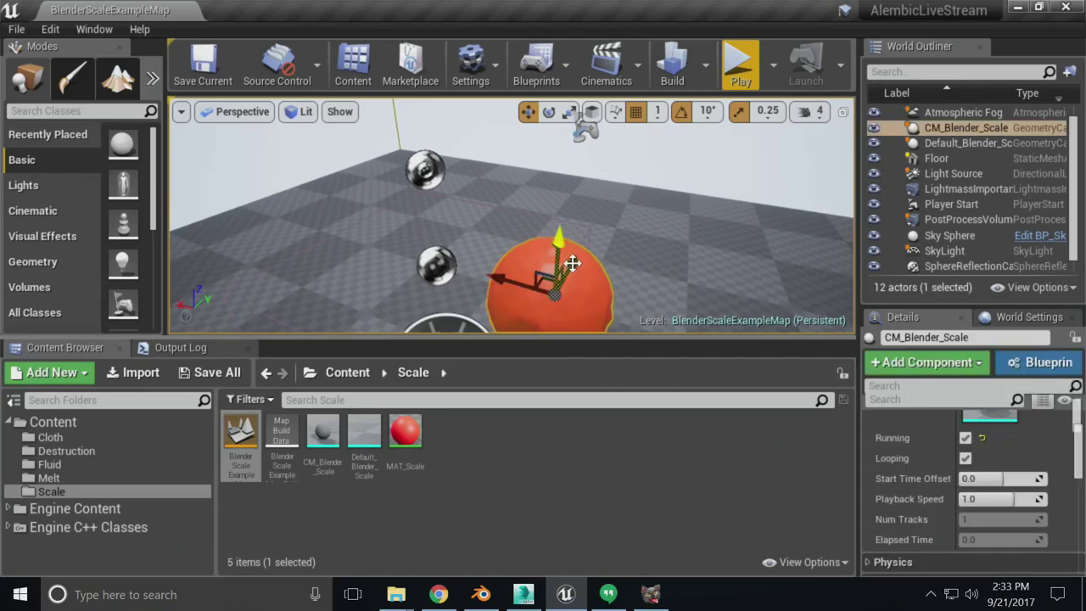
Enter Start Time Offset 1 on CM_Blender_Scale, then raise Default_Blender_Scale's offset to 1.0
left_click(984, 481)
type("1")
key("Return")
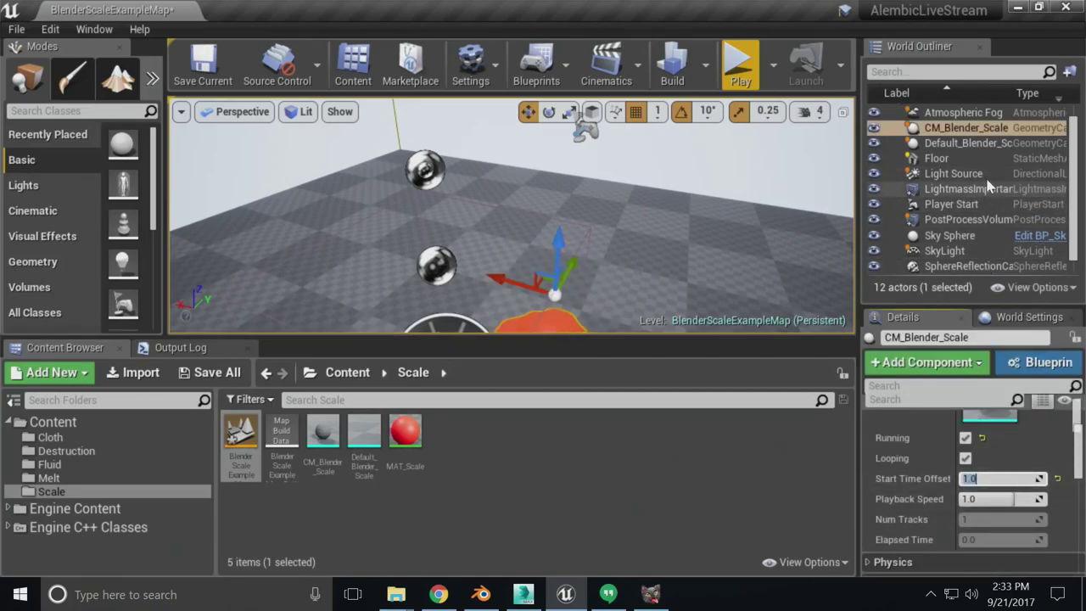
left_click(976, 142)
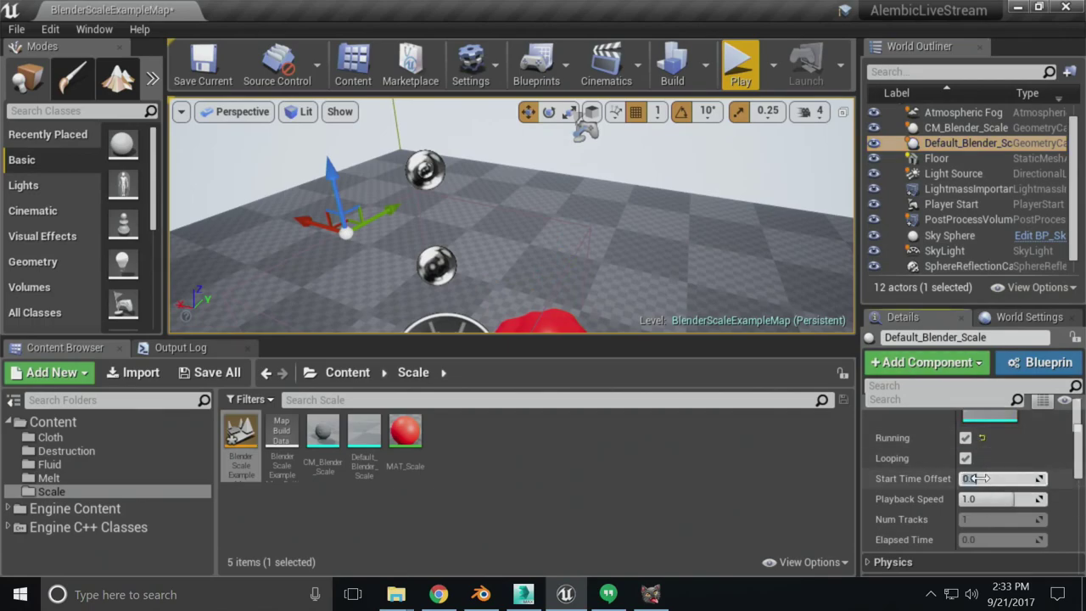
left_click_drag(978, 479, 1001, 479)
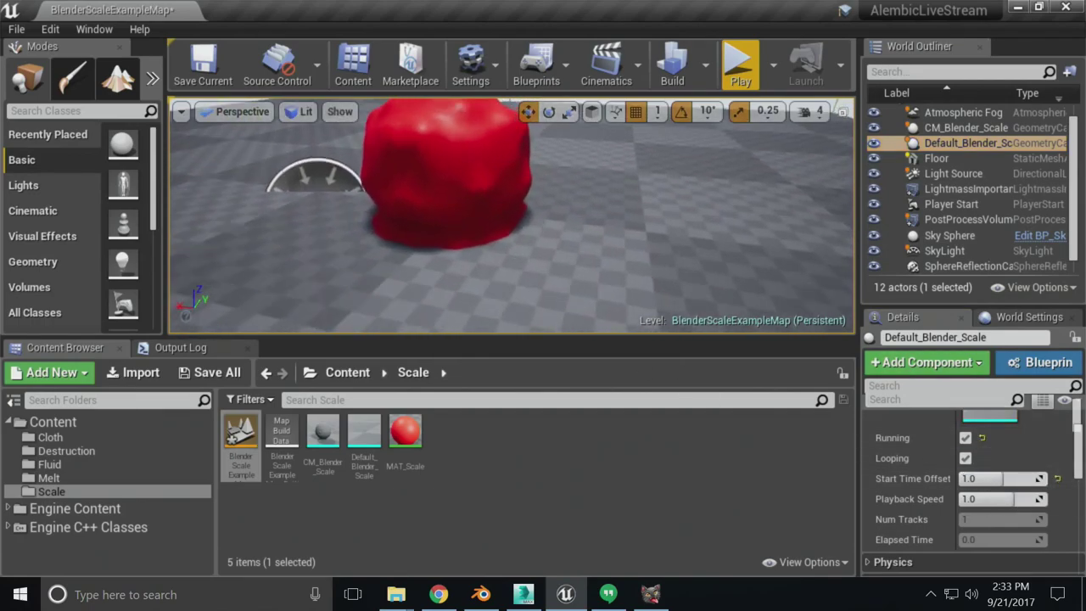
Frame Default_Blender_Scale and pull the view back to compare both caches over the floor
left_click(966, 127)
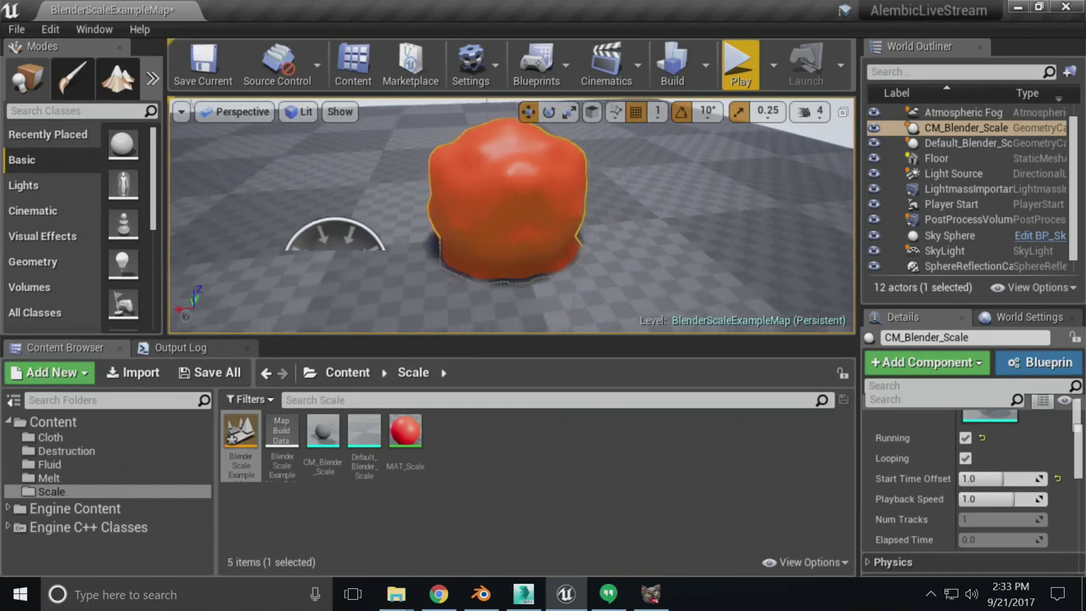
right_click_drag(509, 212, 471, 216)
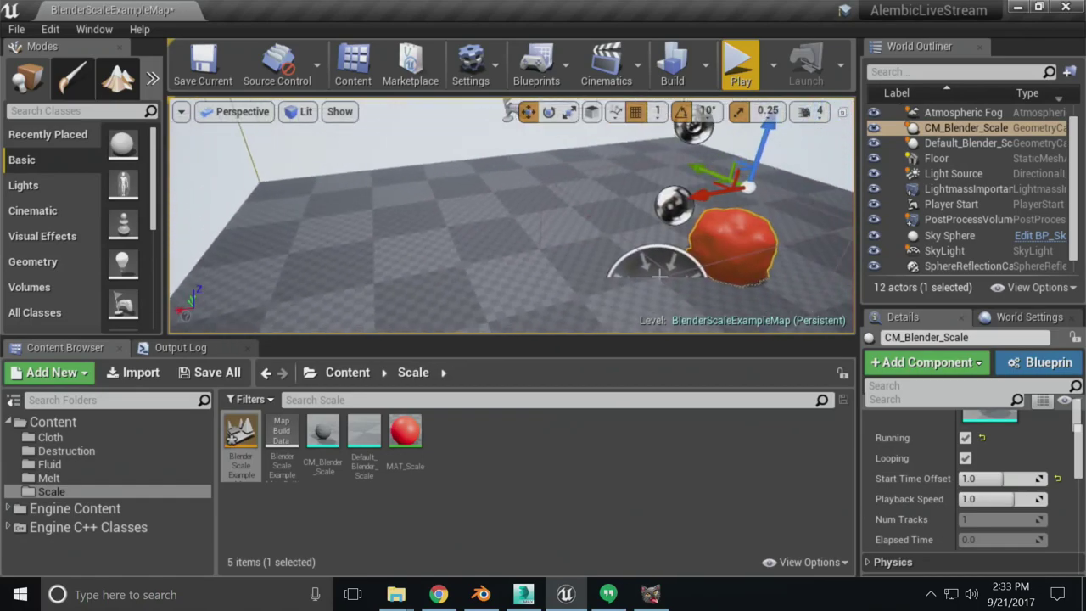
left_click(993, 144)
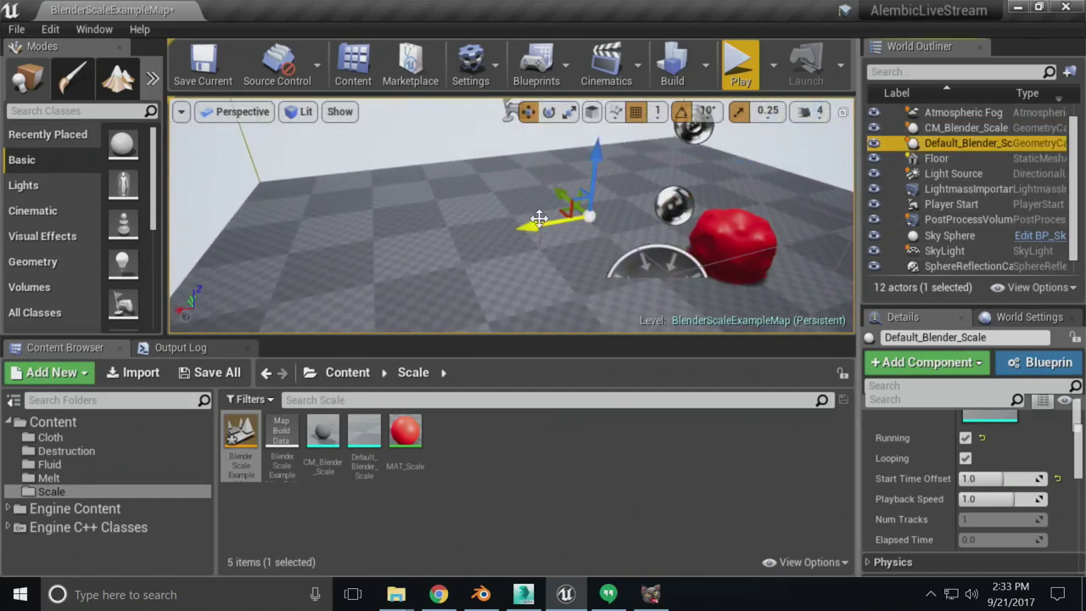
key("f")
left_click(606, 243)
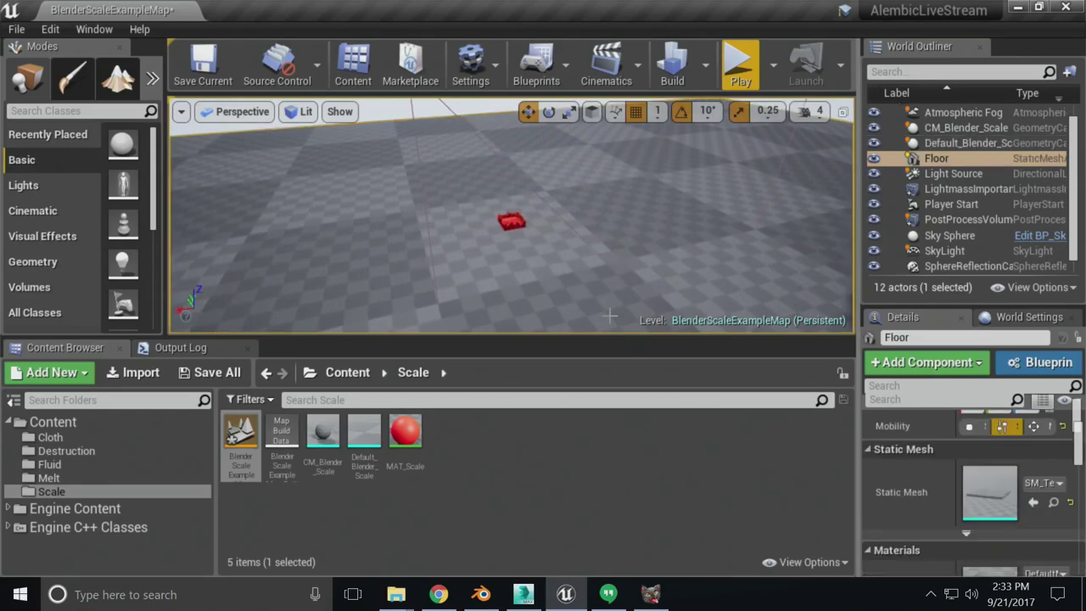
right_click_drag(606, 243, 606, 311)
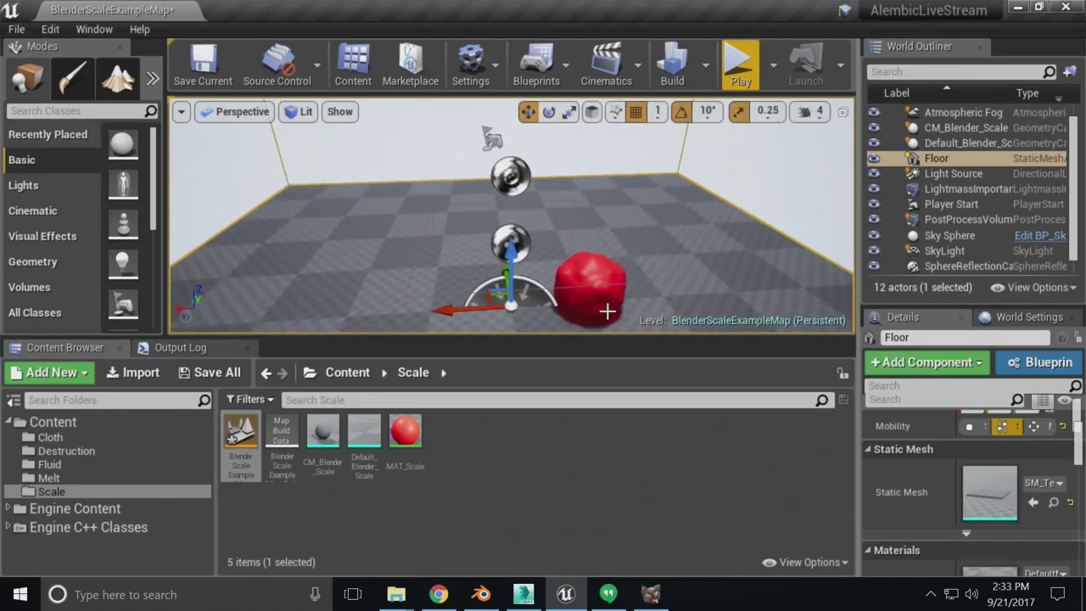
left_click(588, 294)
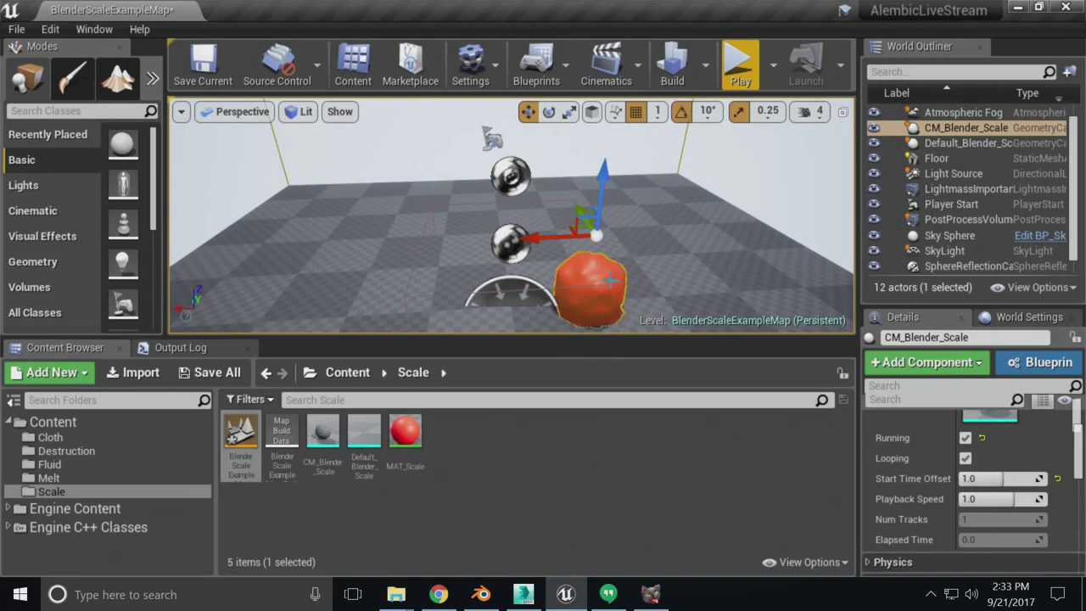
left_click(967, 142)
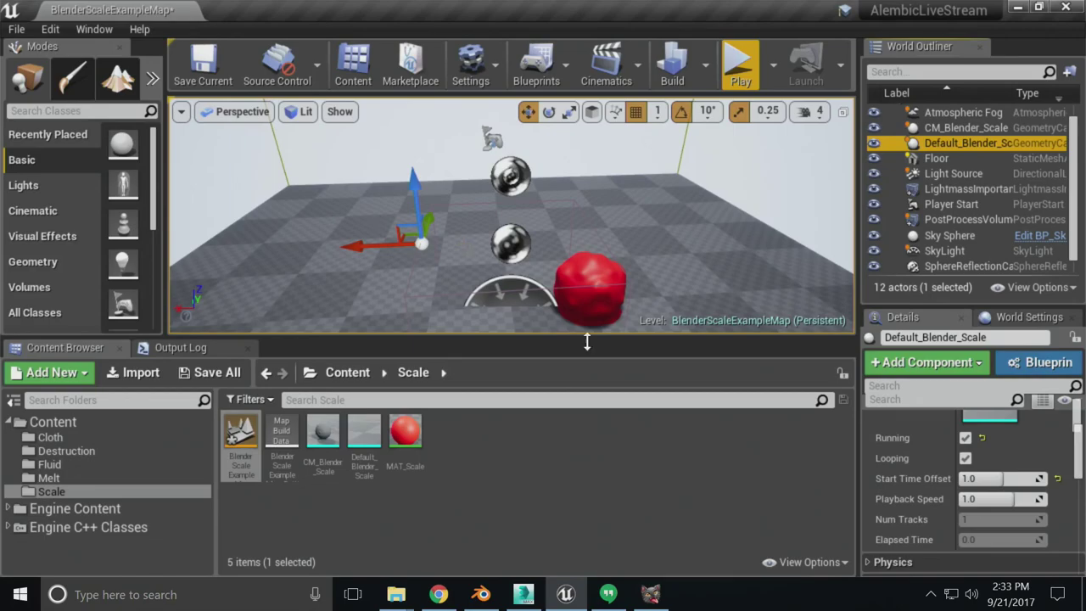
scroll(925, 454, "up", 3)
Give Default_Blender_Scale a uniform scale of 100.0 through the locked Scale X field
left_click(914, 461)
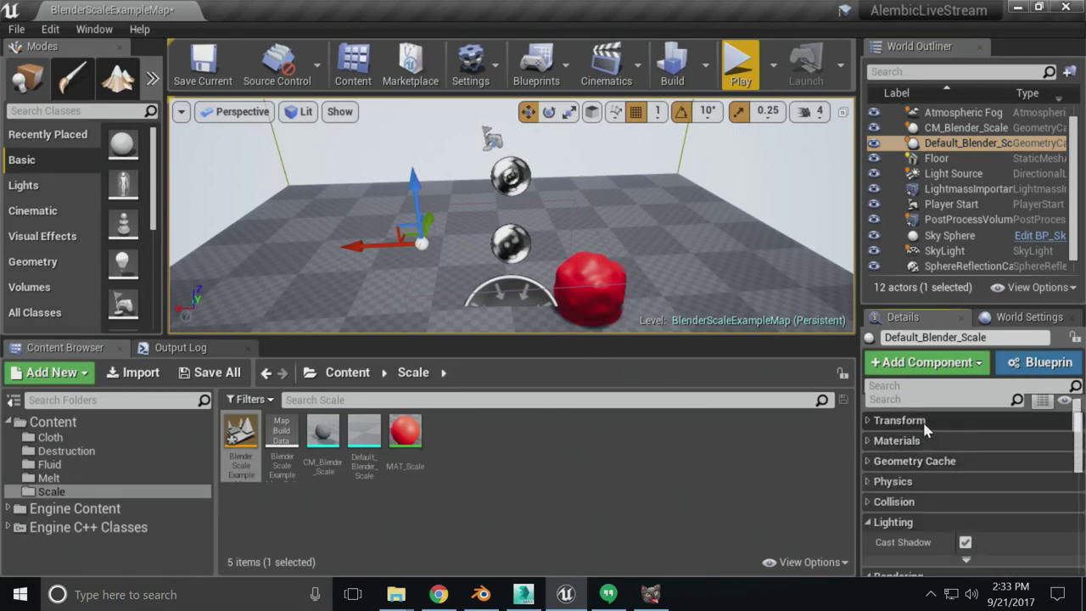
left_click(920, 420)
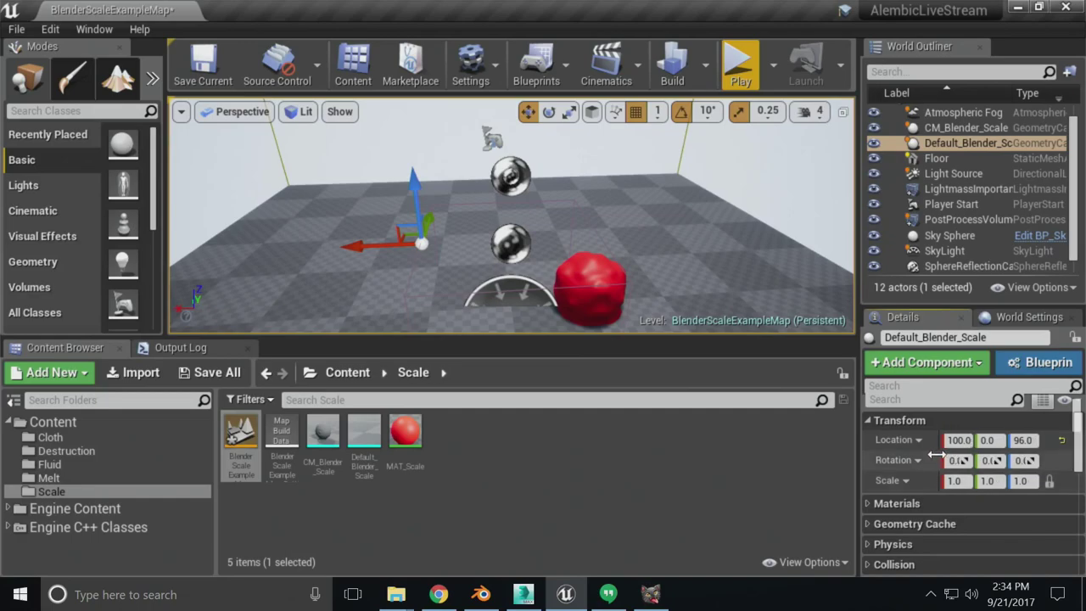
left_click(954, 481)
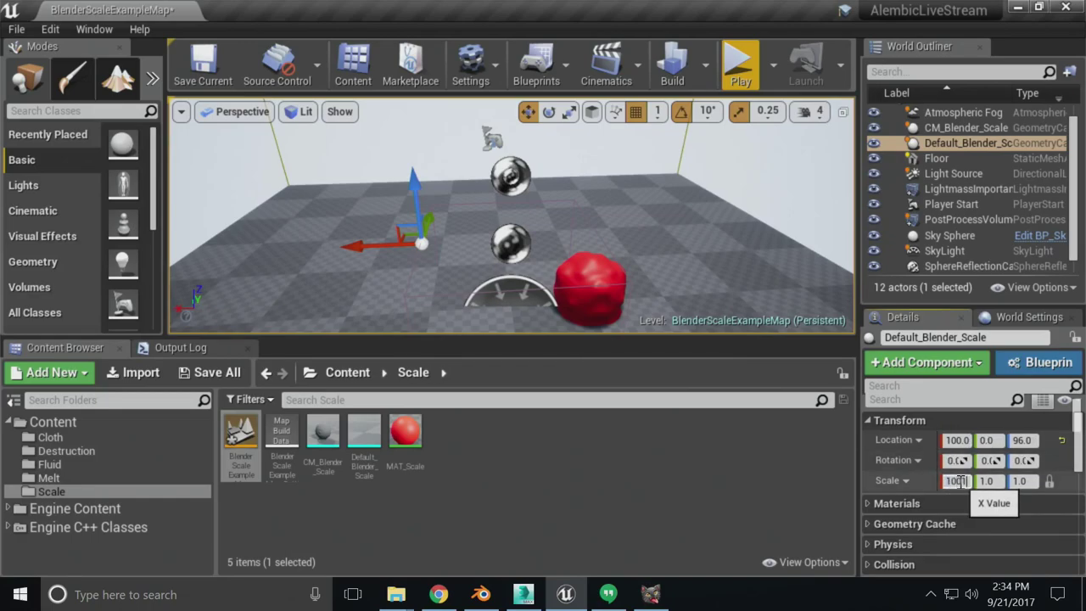
type("1001")
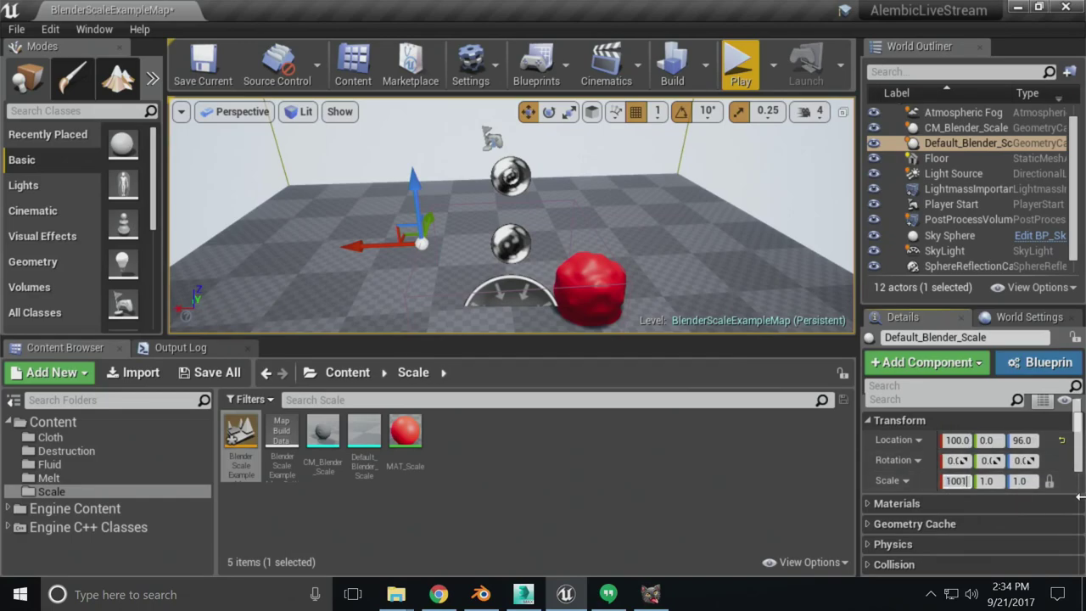
key("Return")
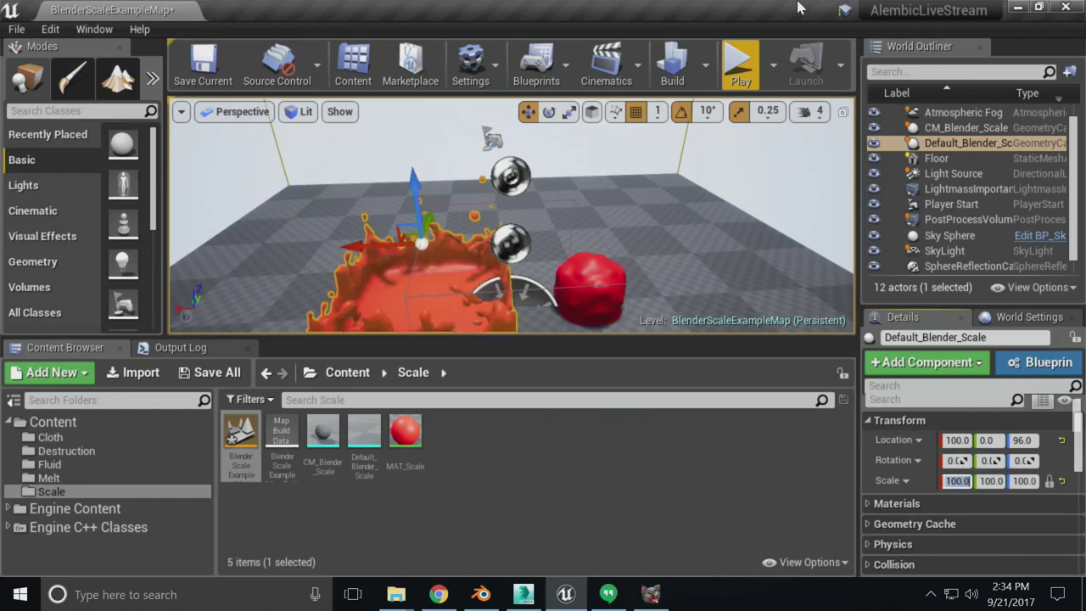
scroll(950, 478, "down", 5)
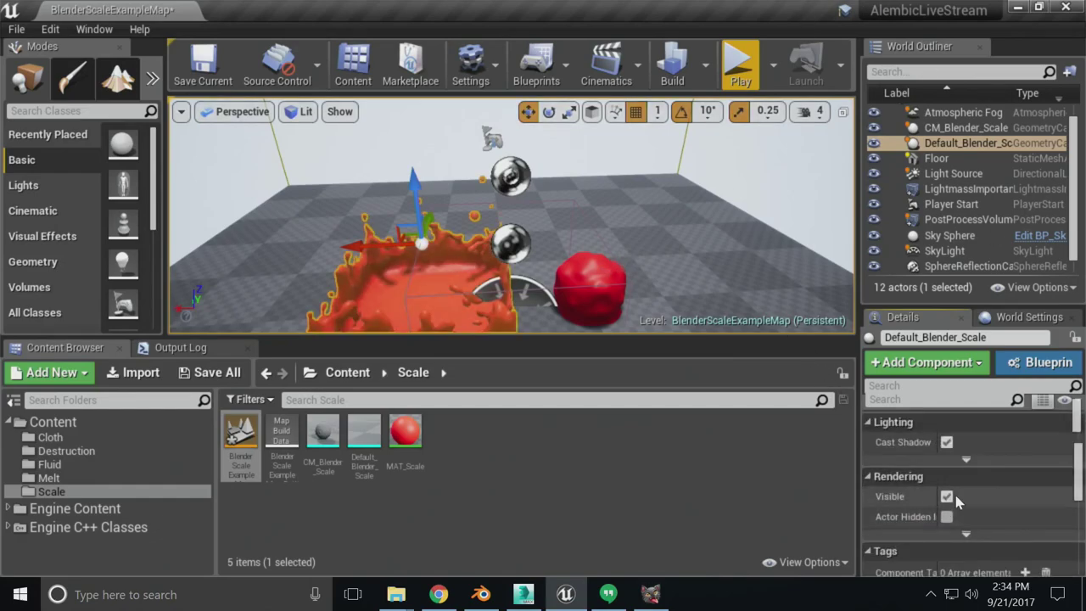
scroll(957, 500, "up", 5)
left_click(906, 515)
scroll(942, 522, "down", 2)
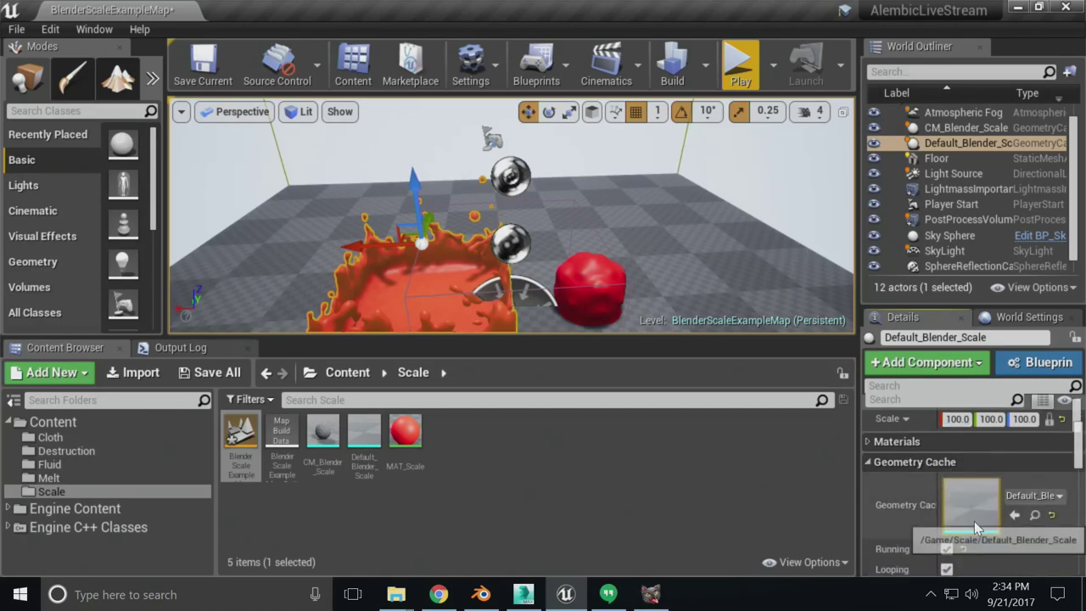
scroll(974, 528, "down", 2)
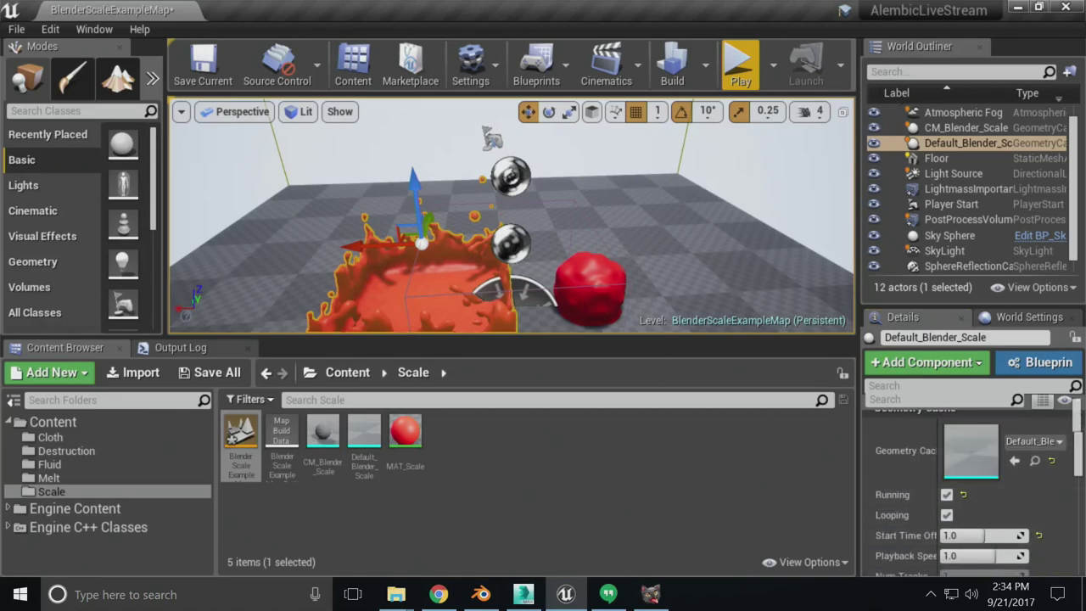
left_click(966, 127)
Test-play the level, then reset Start Time Offset to 0.0 on both caches
key("f")
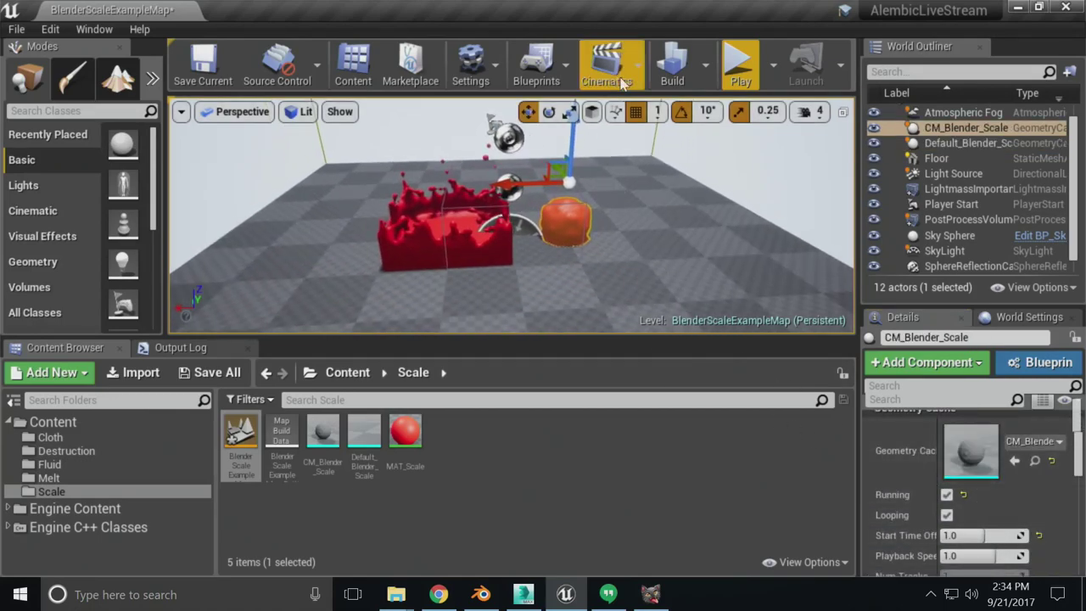
left_click(740, 66)
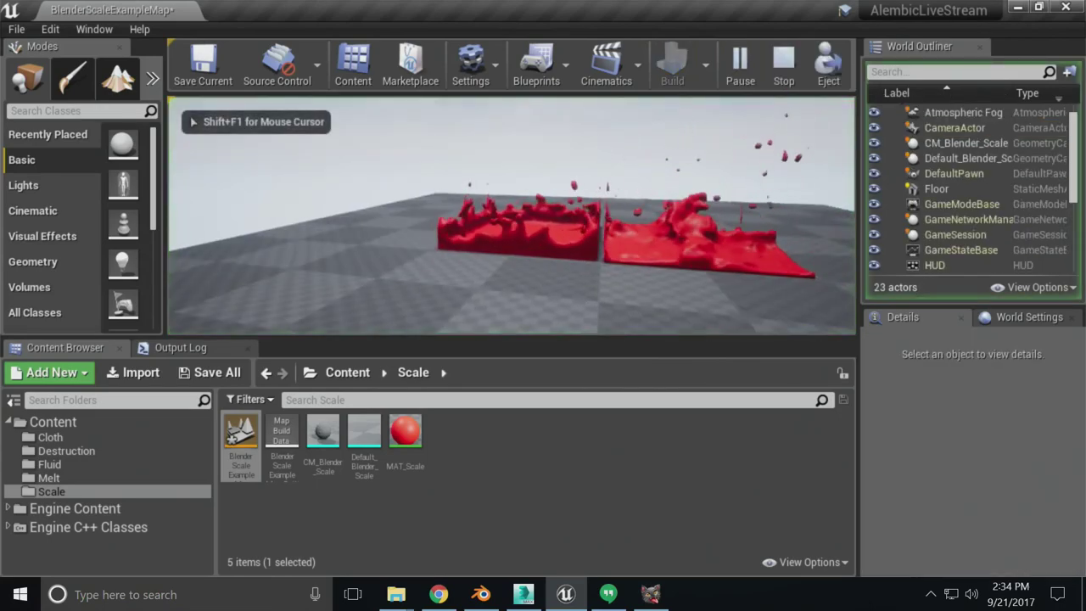
key("Escape")
left_click(686, 247)
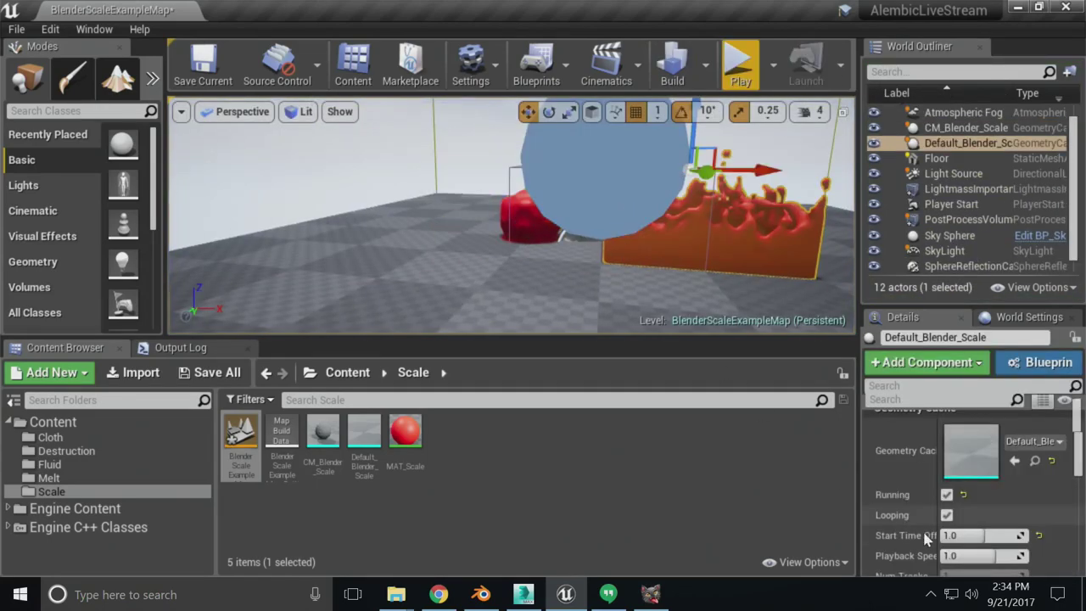
left_click(1038, 535)
left_click(527, 211)
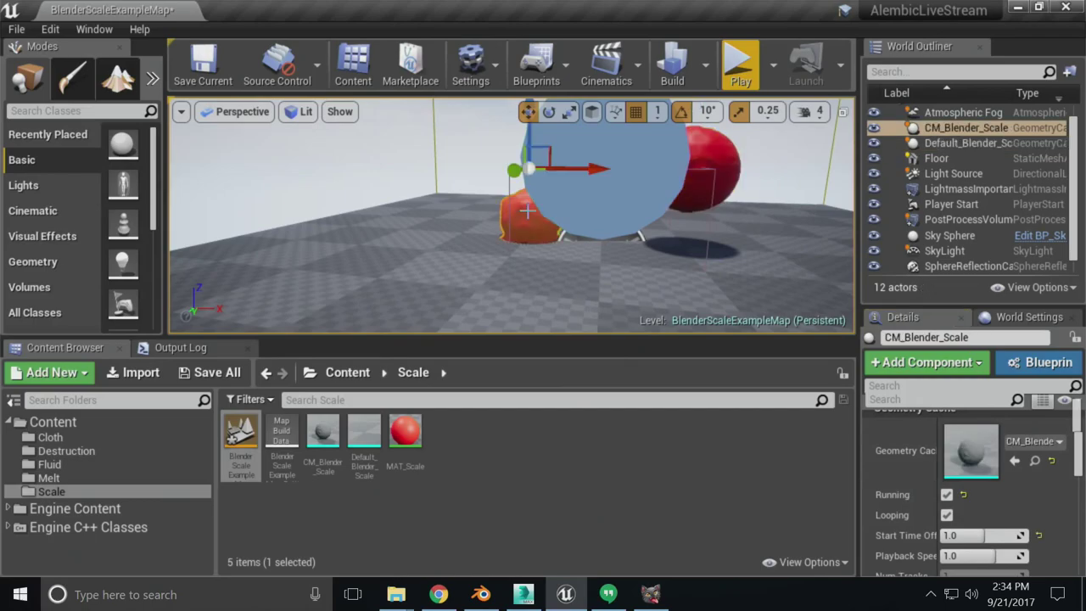
left_click(1039, 536)
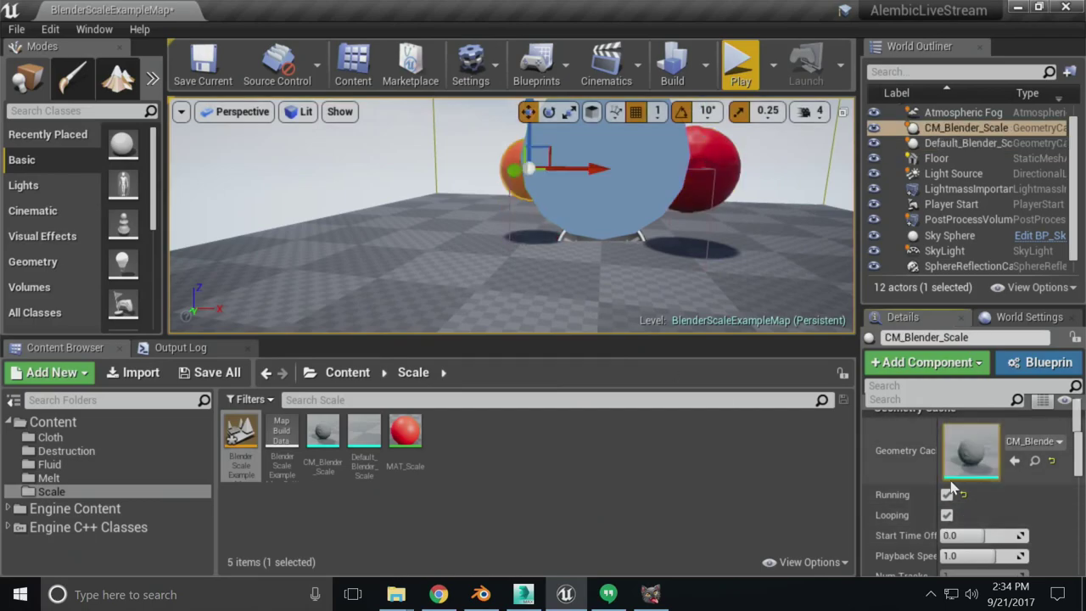
Play the level again and fly around with W, S, D to compare the splashes
left_click(741, 68)
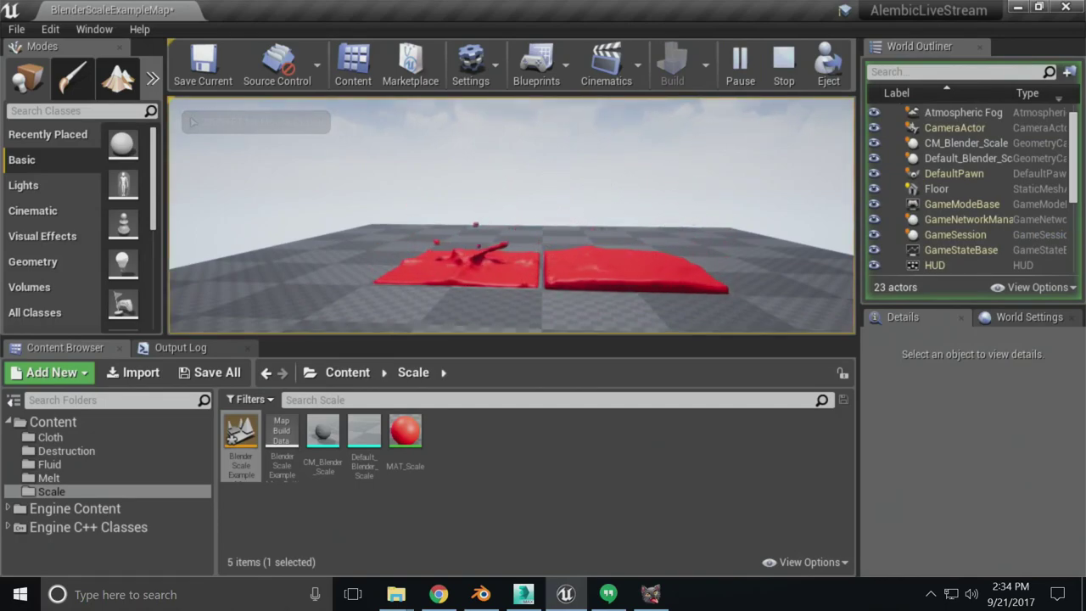
key("w")
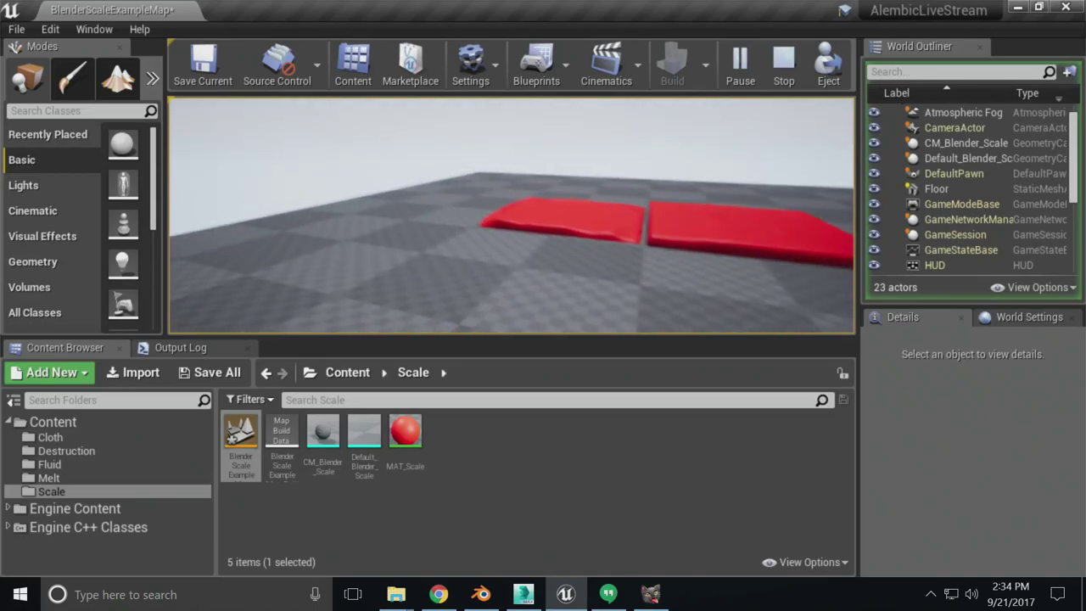
key("s")
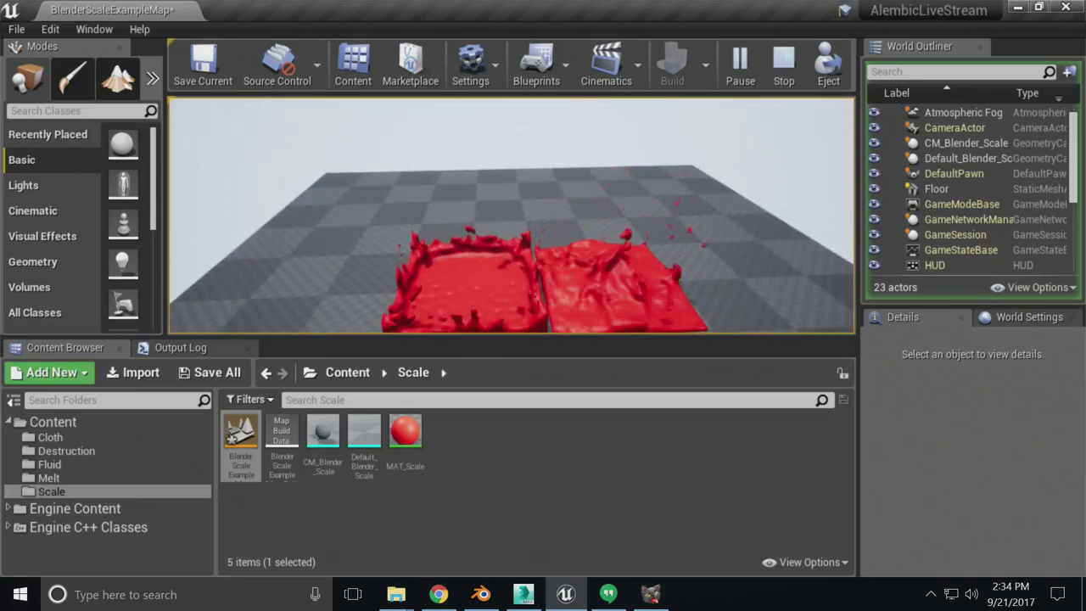
key("d")
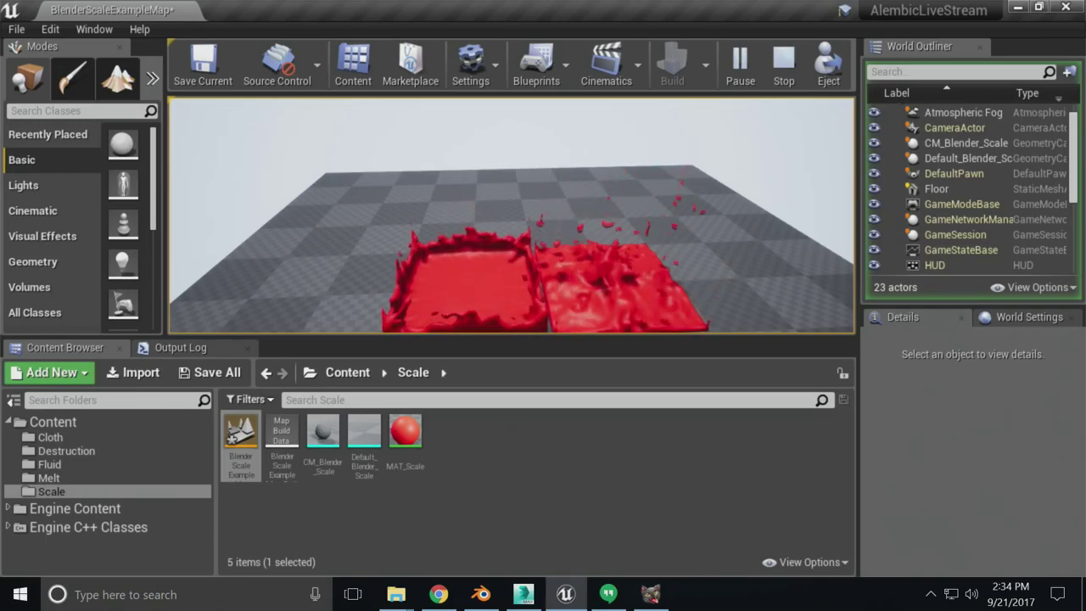
key("Right")
key("Escape")
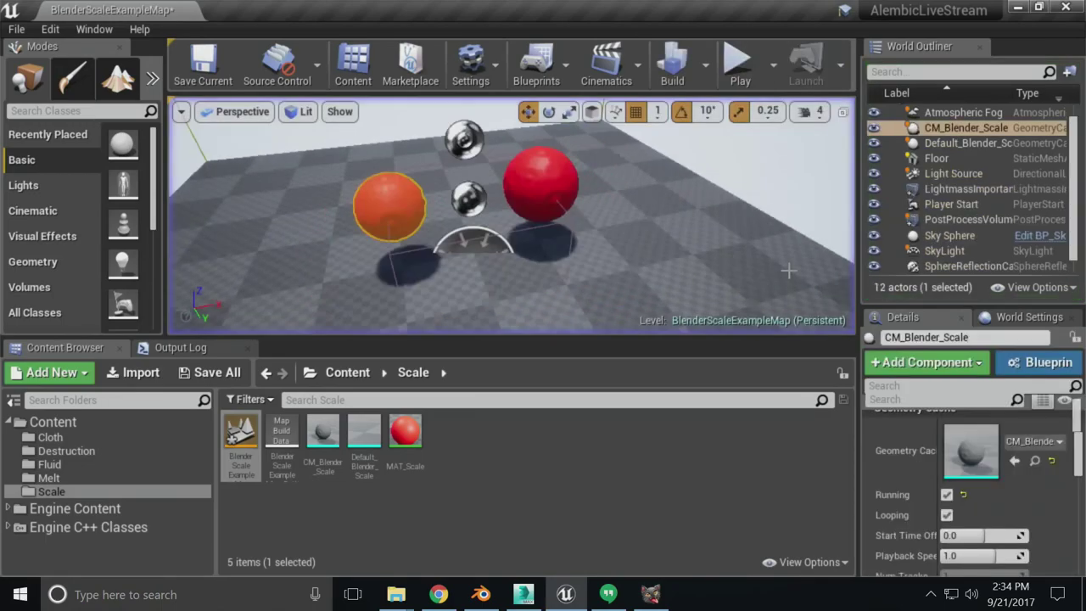
In Blender, hide the sidebar and check the Scene unit settings (length None), then minimize Blender
left_click(481, 594)
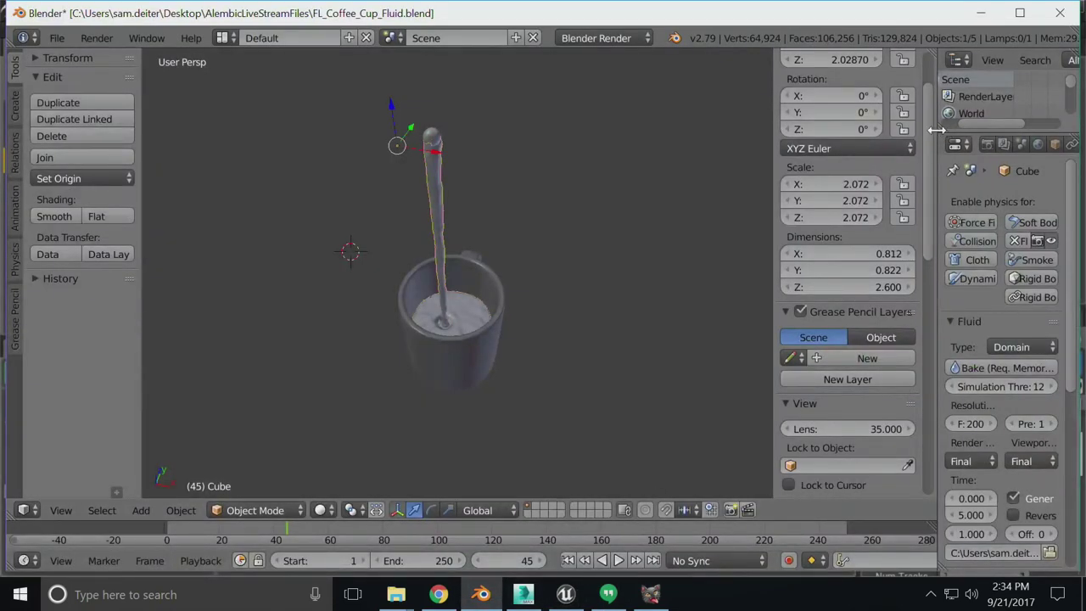
left_click_drag(770, 145, 823, 169)
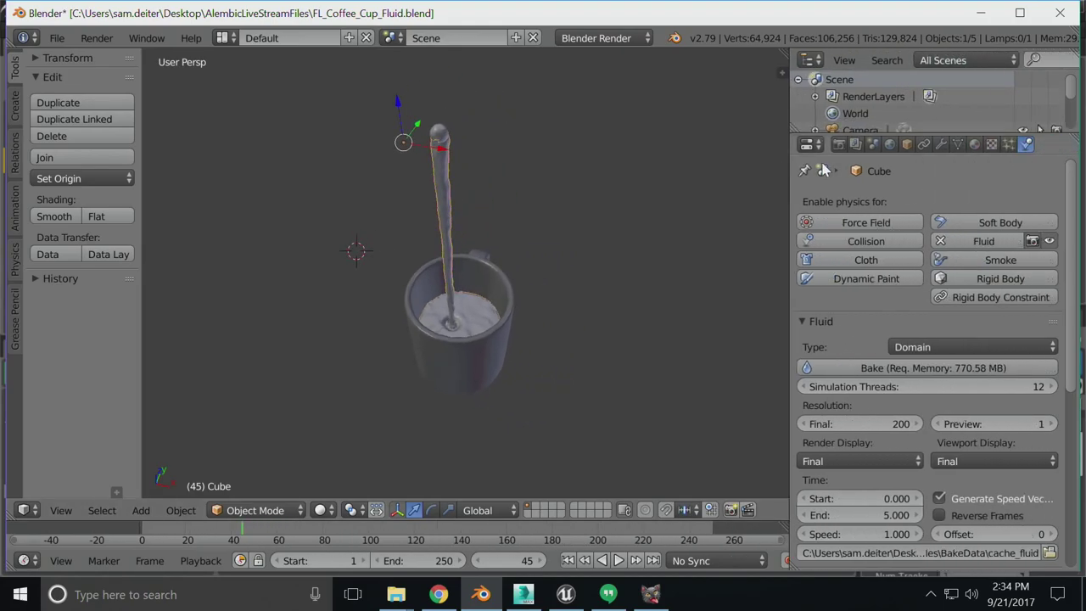
left_click(872, 146)
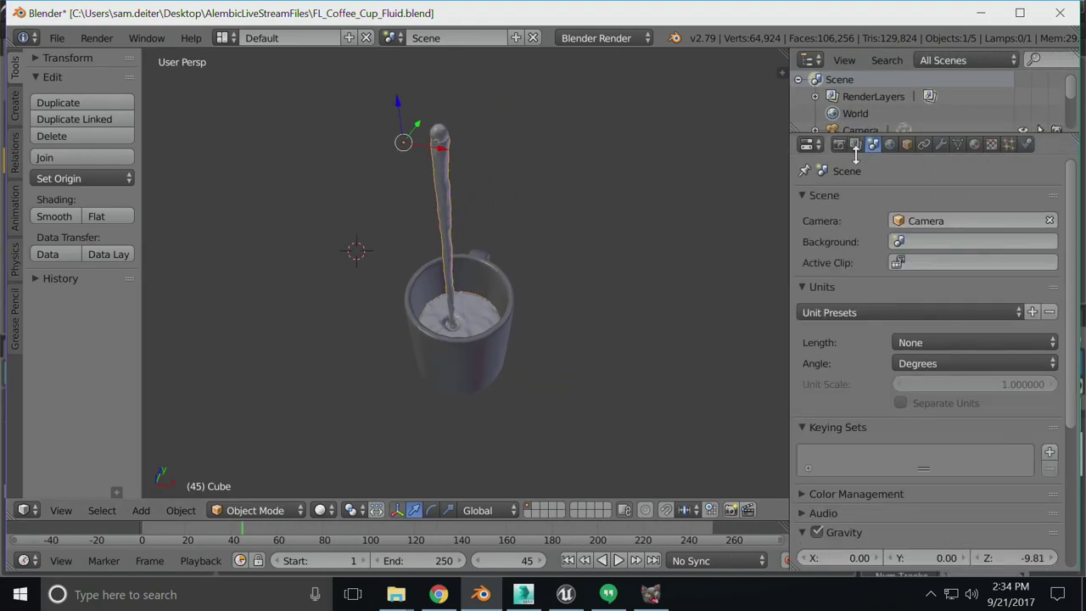
left_click(854, 314)
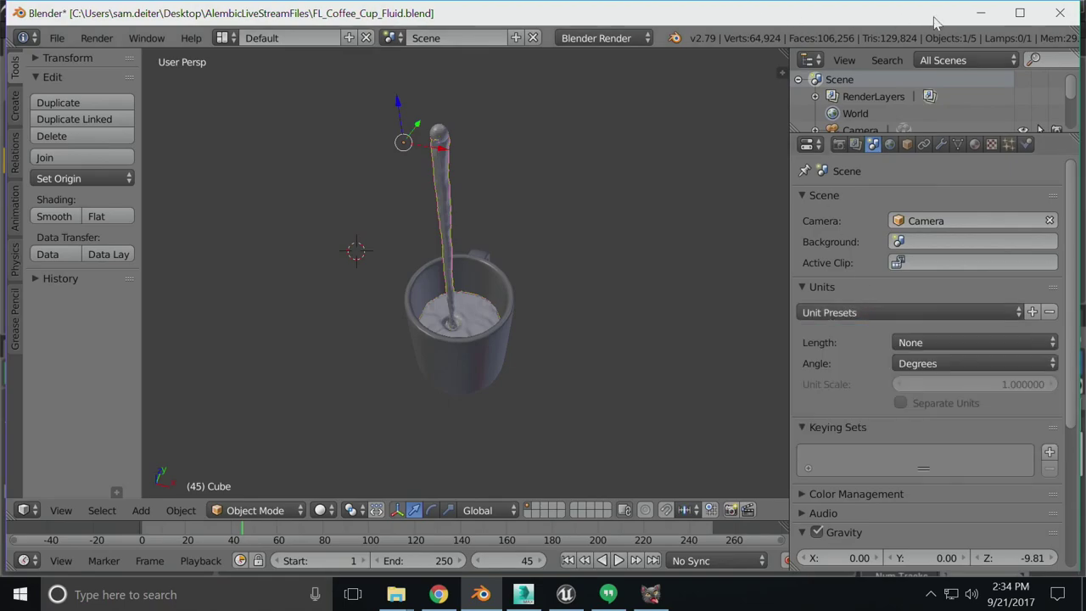
left_click(980, 13)
Compare the Default_Blender_Scale and CM_Blender_Scale spheres, ending on CM_Blender_Scale, then switch to Blender
left_click(547, 182)
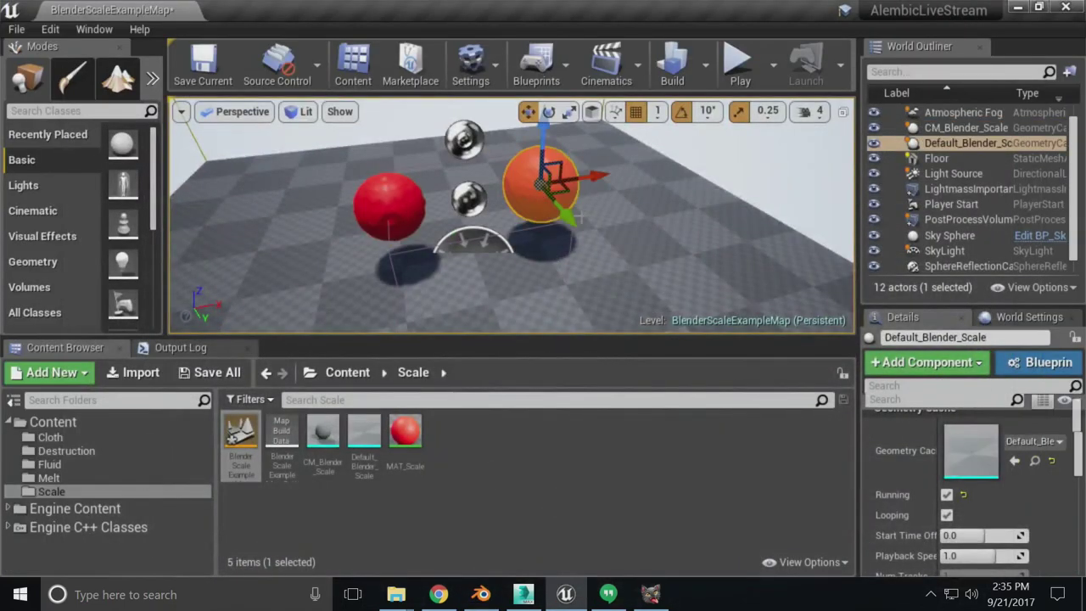
scroll(915, 495, "up", 3)
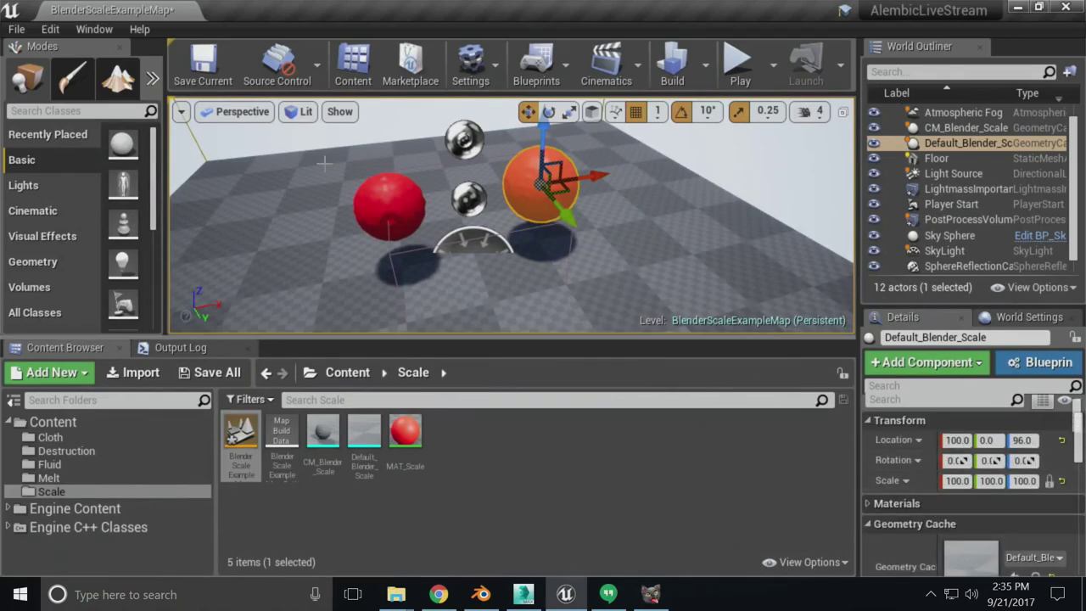
left_click(370, 191)
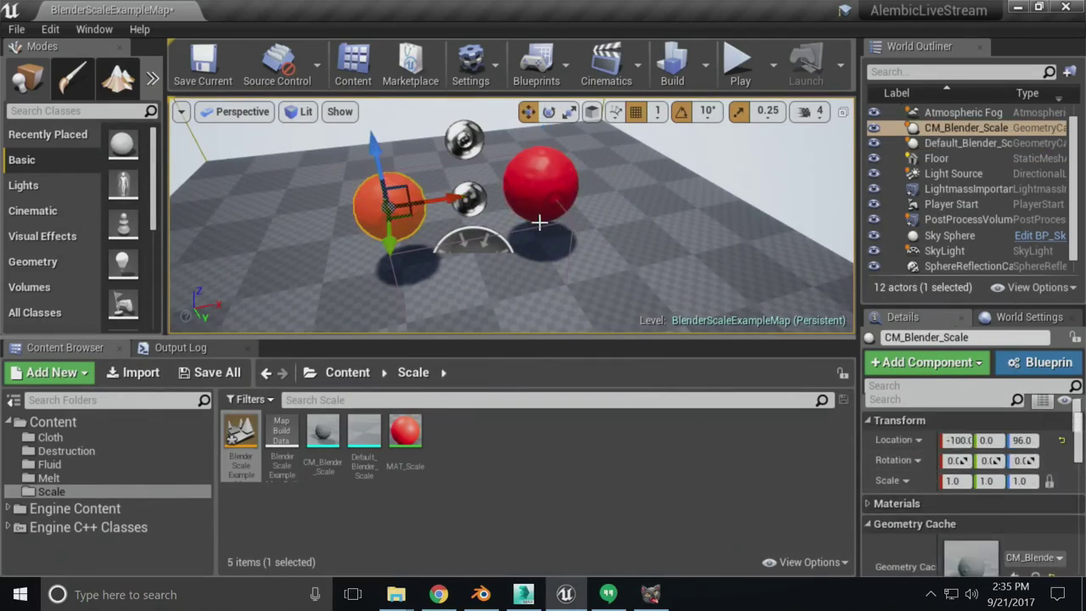
left_click(558, 204)
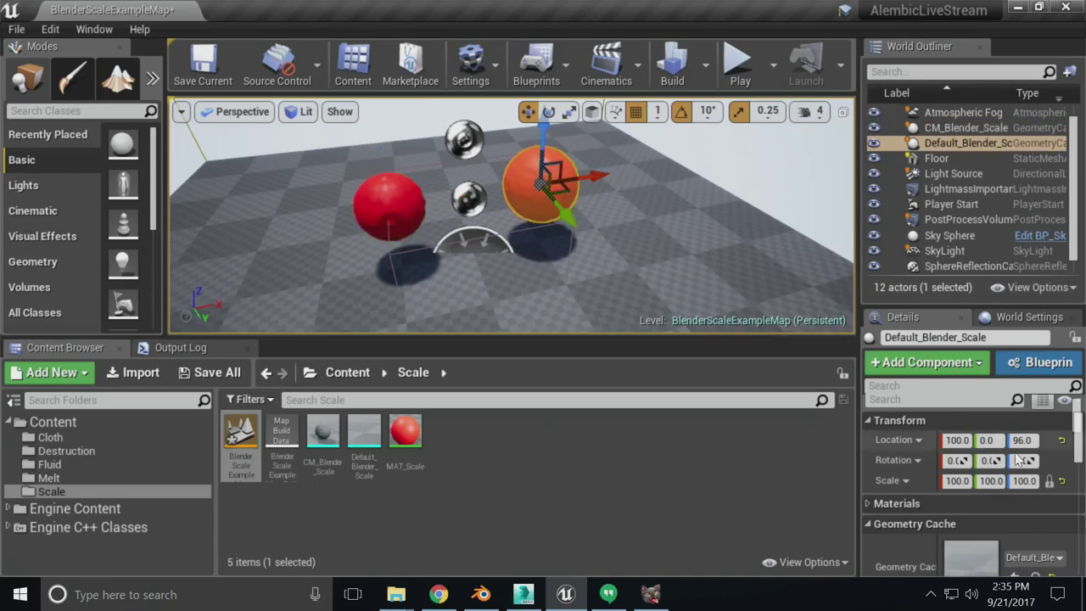
left_click(399, 187)
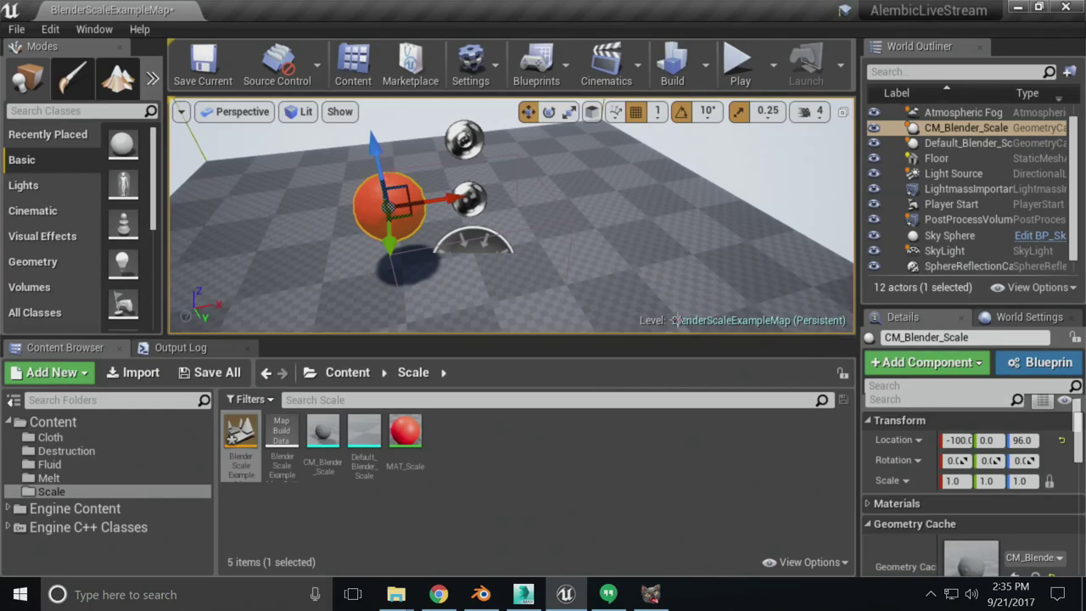
left_click(481, 593)
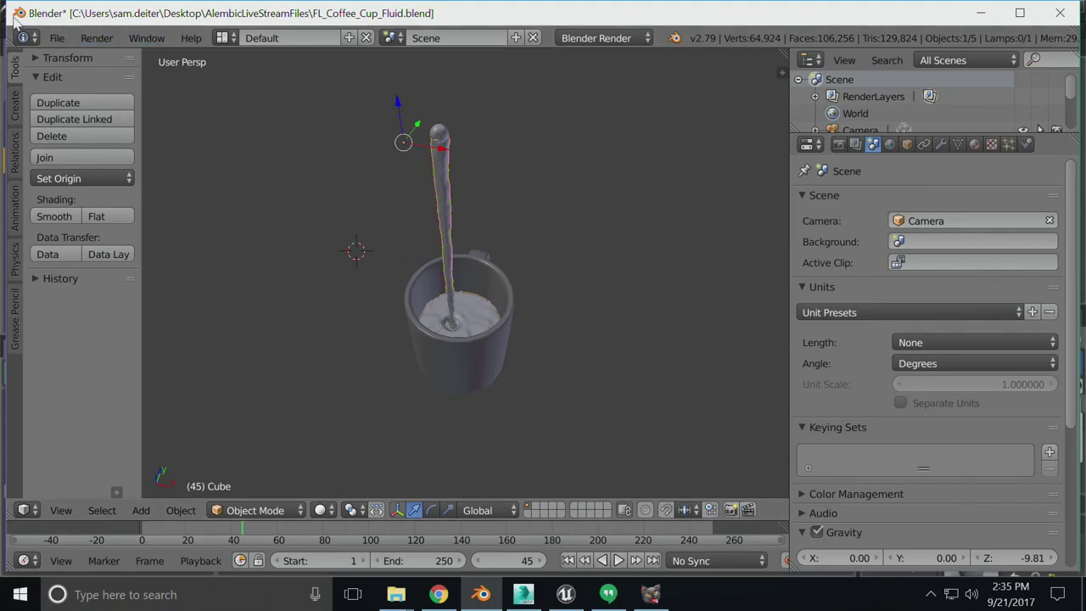
Open File > Export > Alembic (.abc) and check the Manual Transform Scale of 1.0
left_click(56, 39)
mouse_move(125, 376)
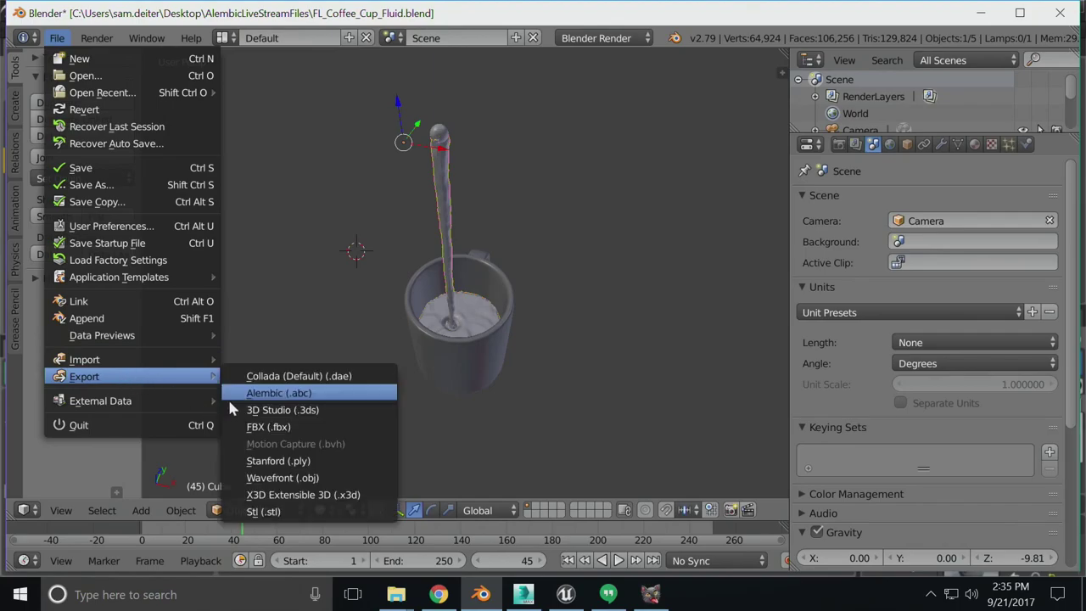
left_click(293, 394)
scroll(146, 365, "up", 4)
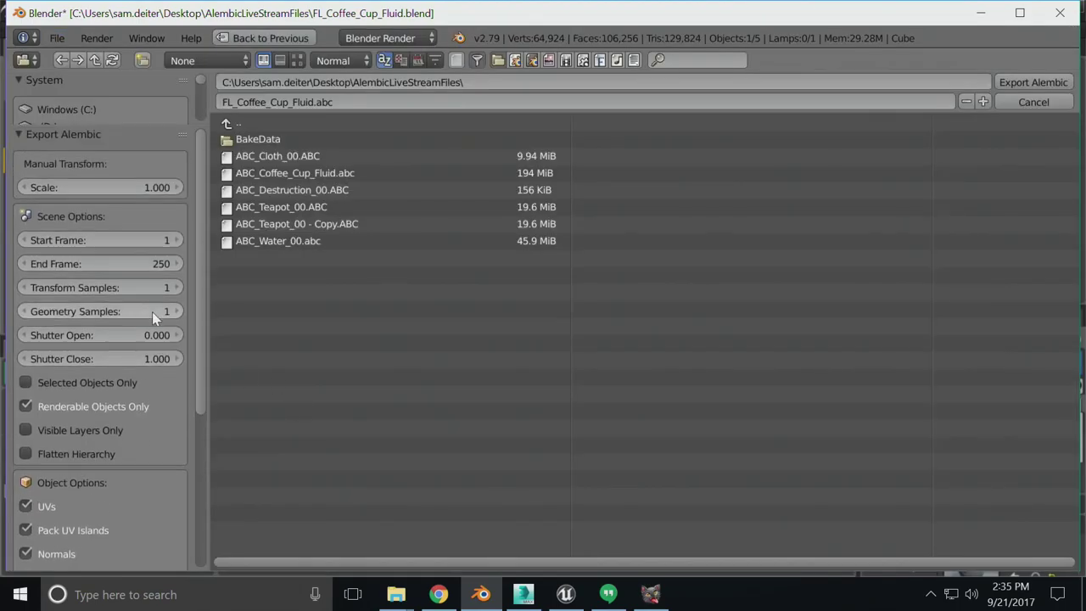
left_click(134, 186)
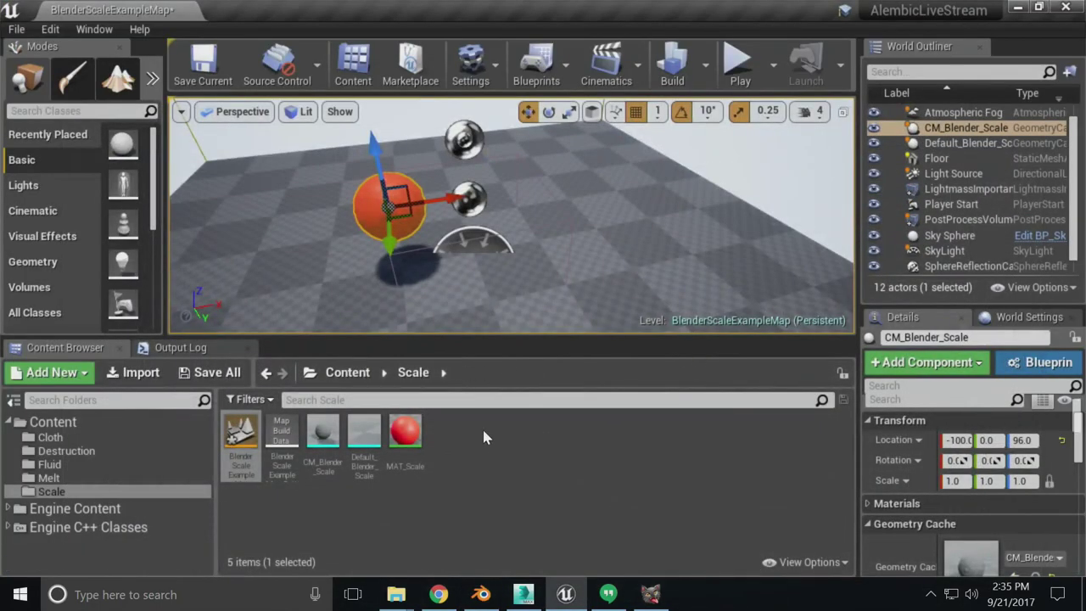
right_click(482, 436)
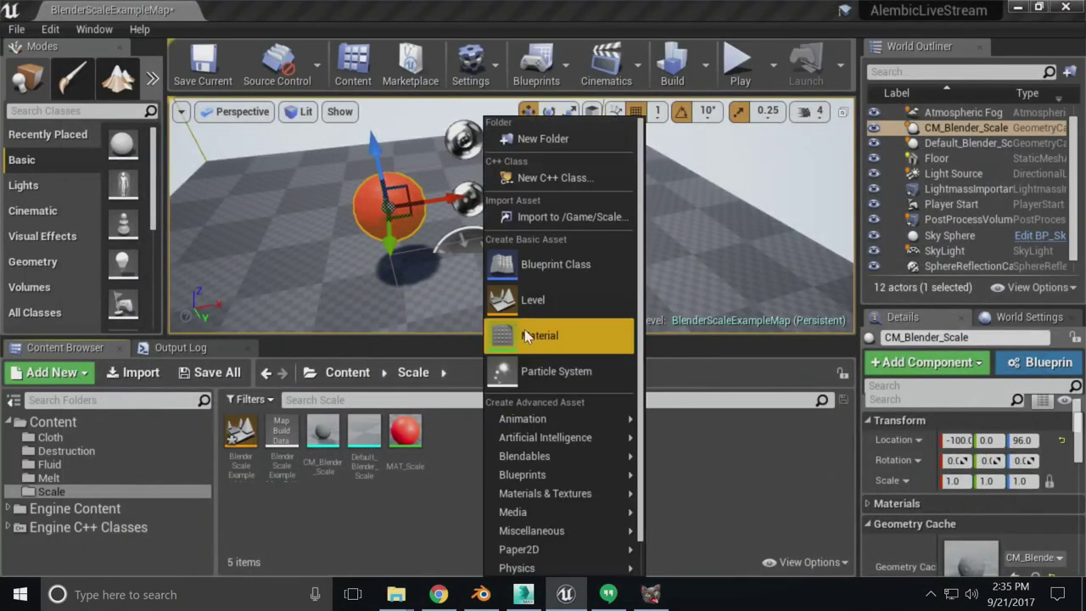
left_click(556, 217)
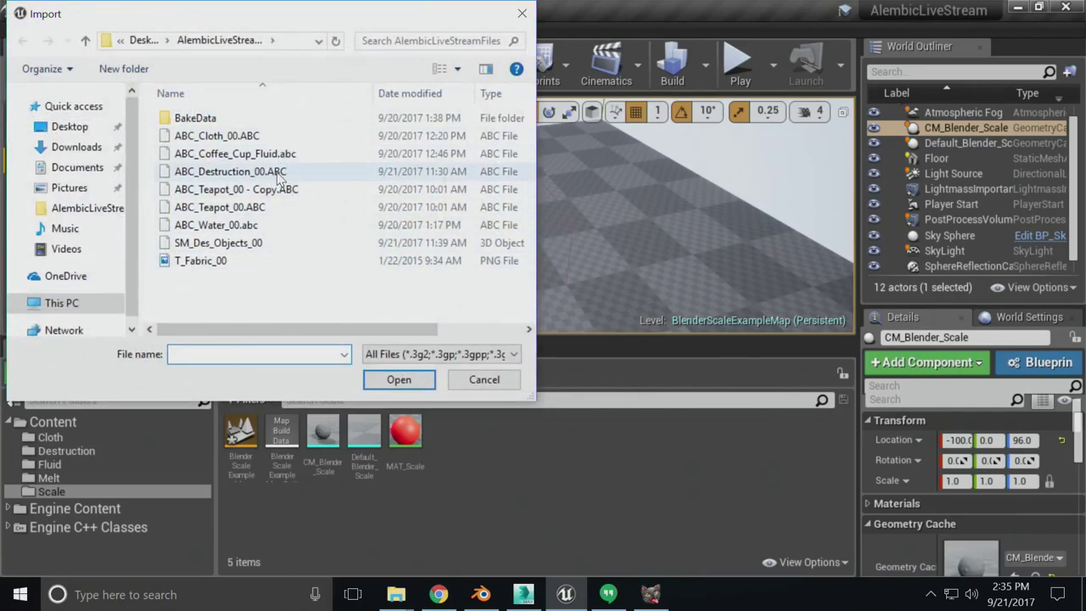
double_click(255, 135)
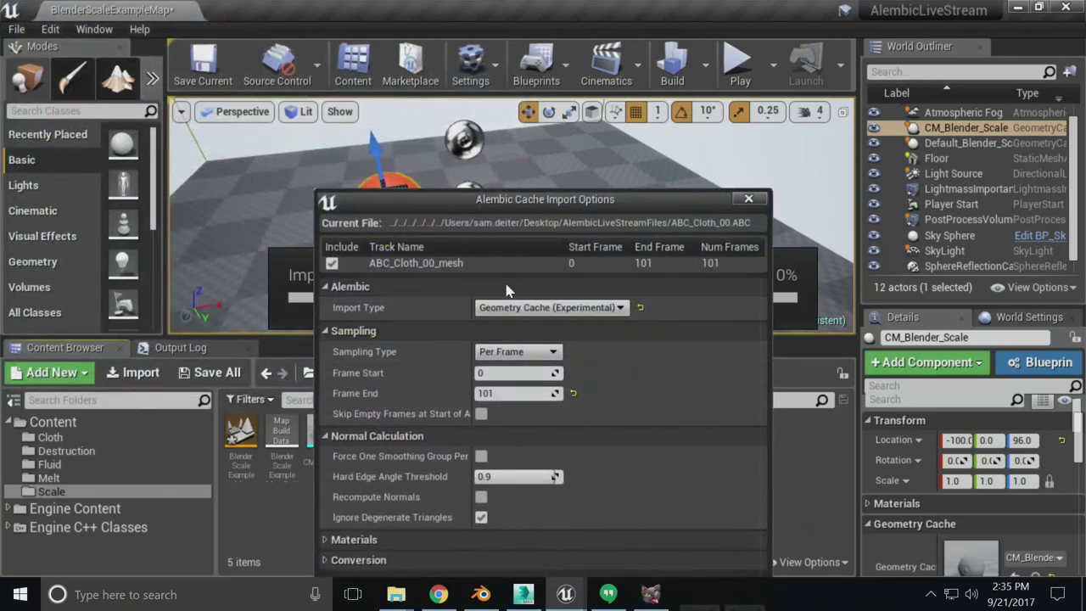
left_click(397, 331)
left_click(390, 357)
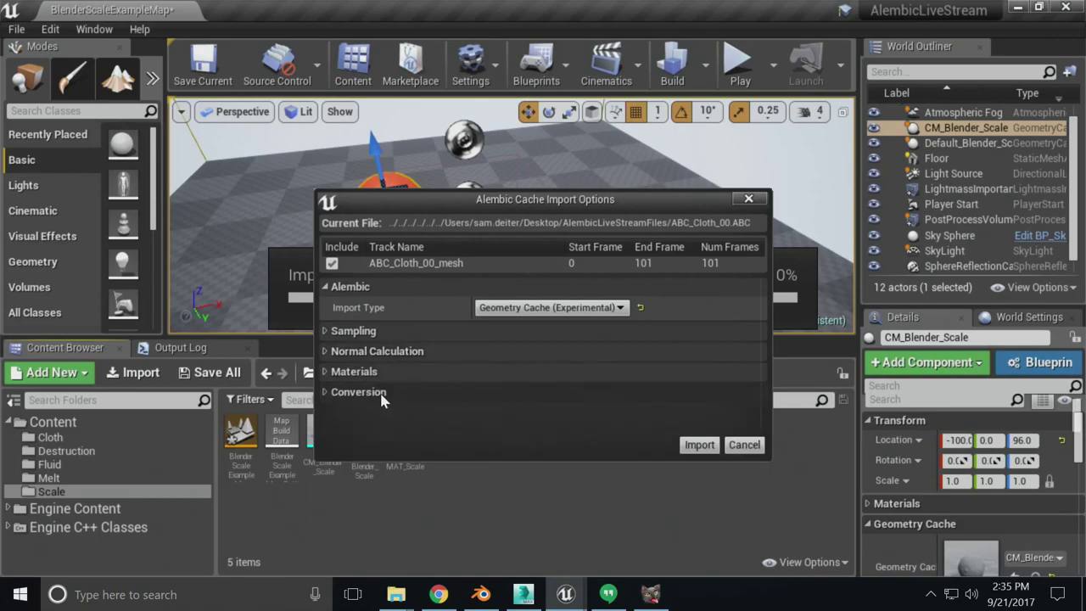
left_click(383, 392)
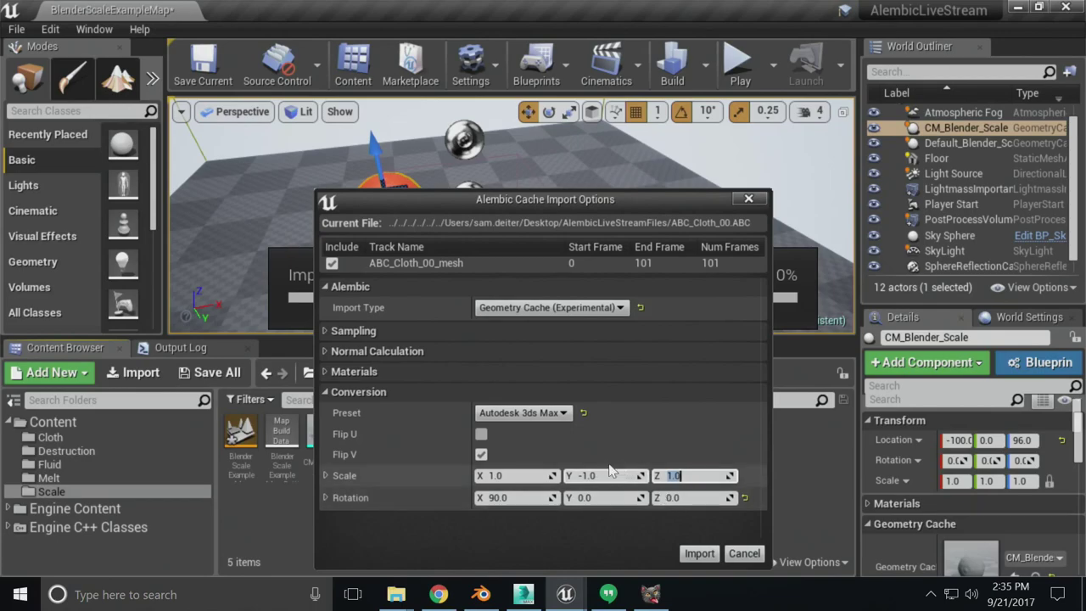
left_click(534, 412)
left_click(560, 438)
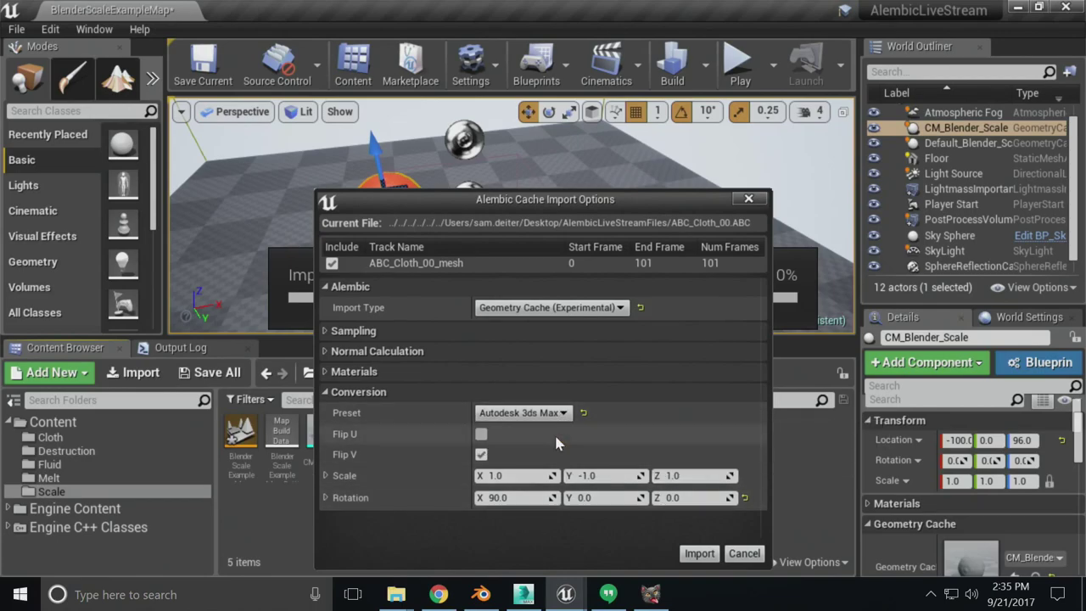
left_click(552, 413)
left_click(557, 427)
left_click(543, 413)
left_click(544, 438)
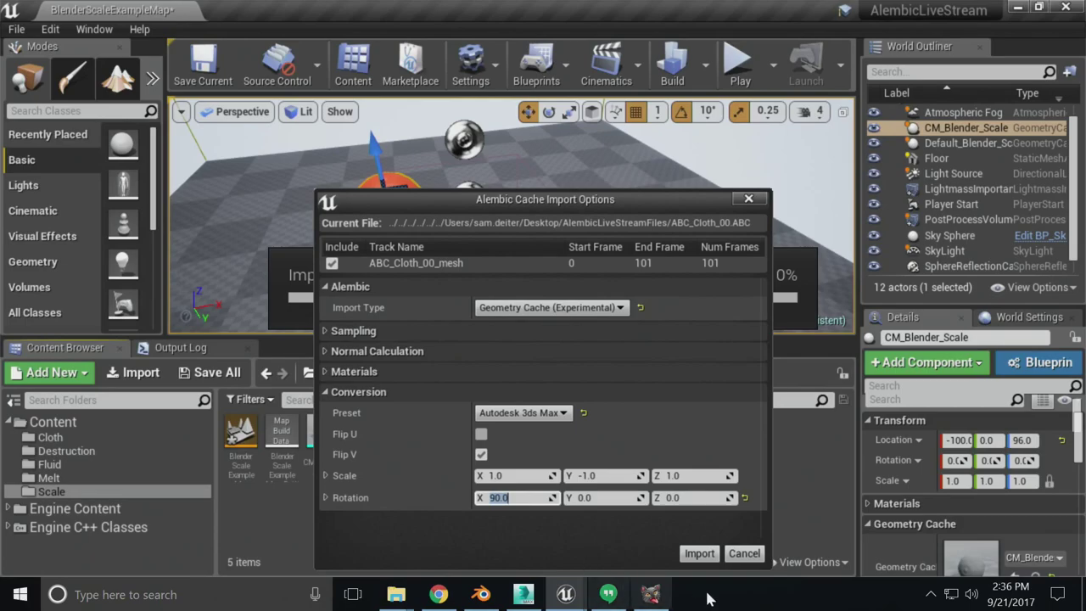
left_click(740, 553)
left_click(439, 594)
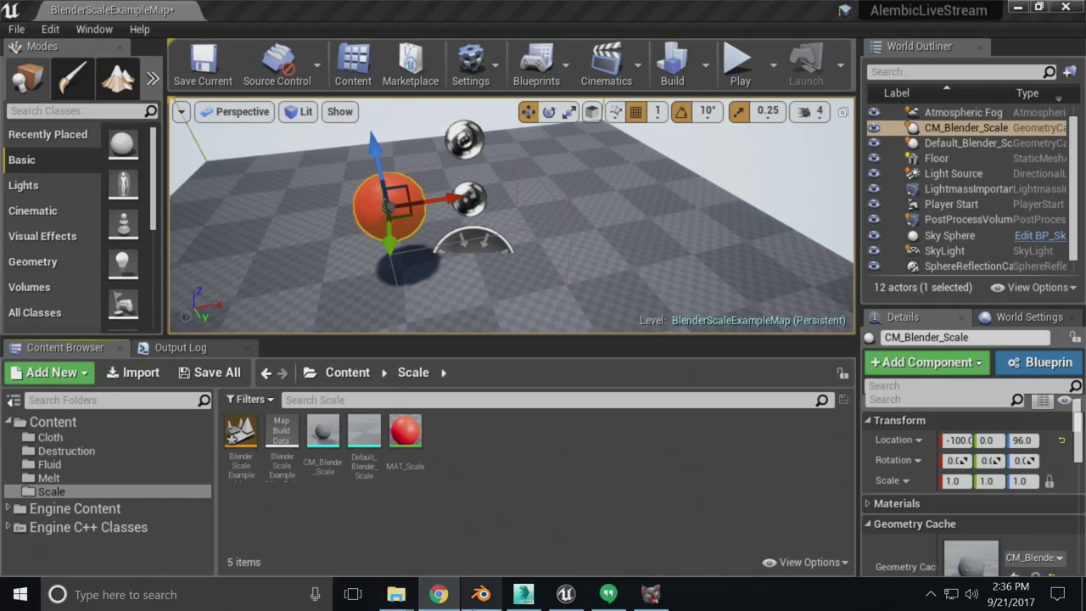
Cancel the Alembic export and scrub the fluid animation between frames 16 and 84
left_click(482, 594)
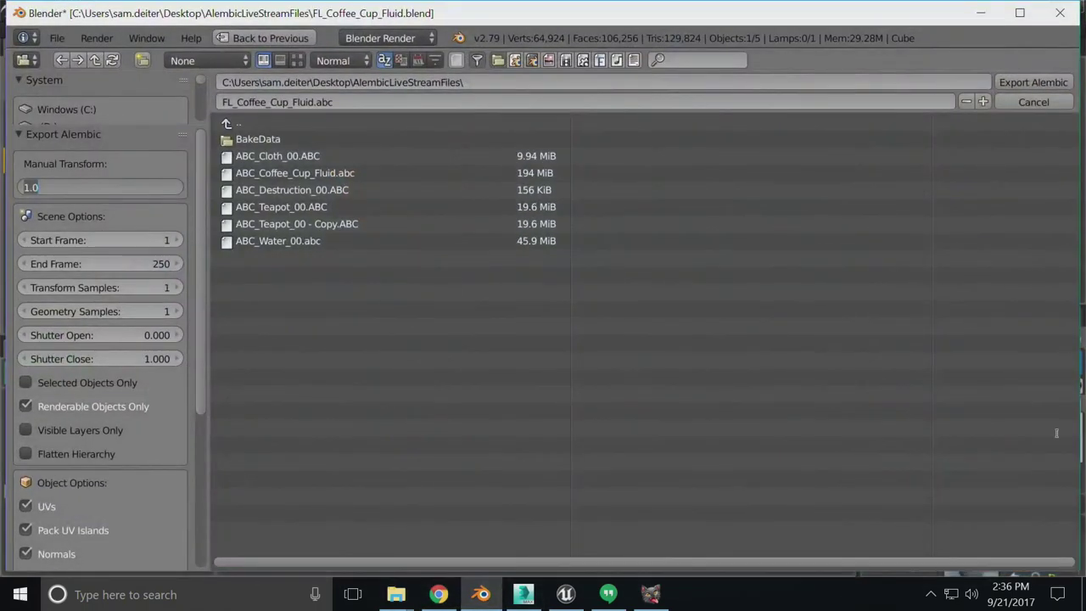
left_click(1033, 103)
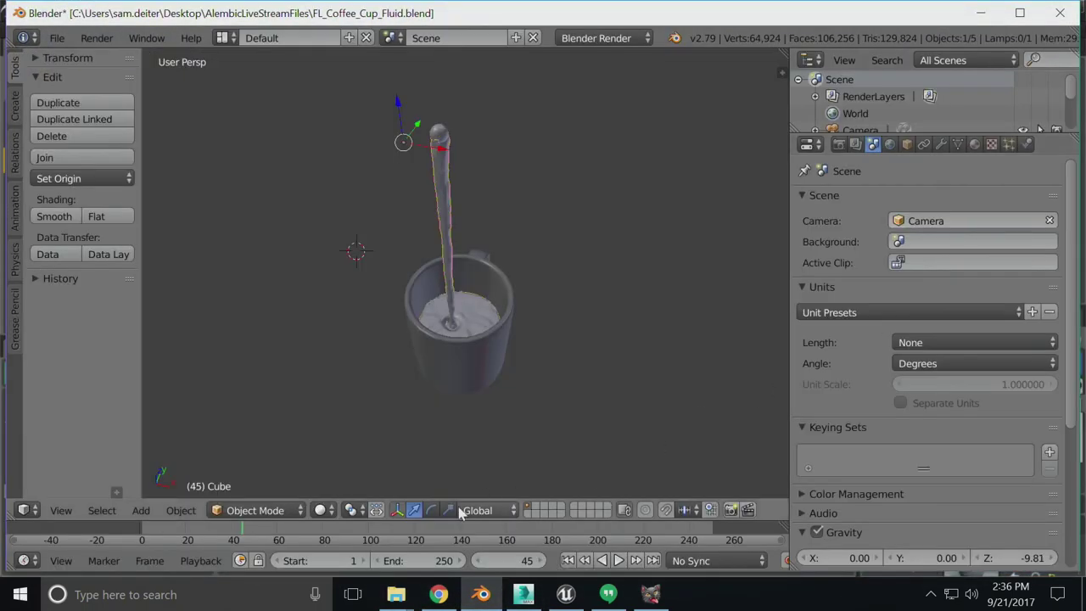
left_click_drag(238, 533, 176, 526)
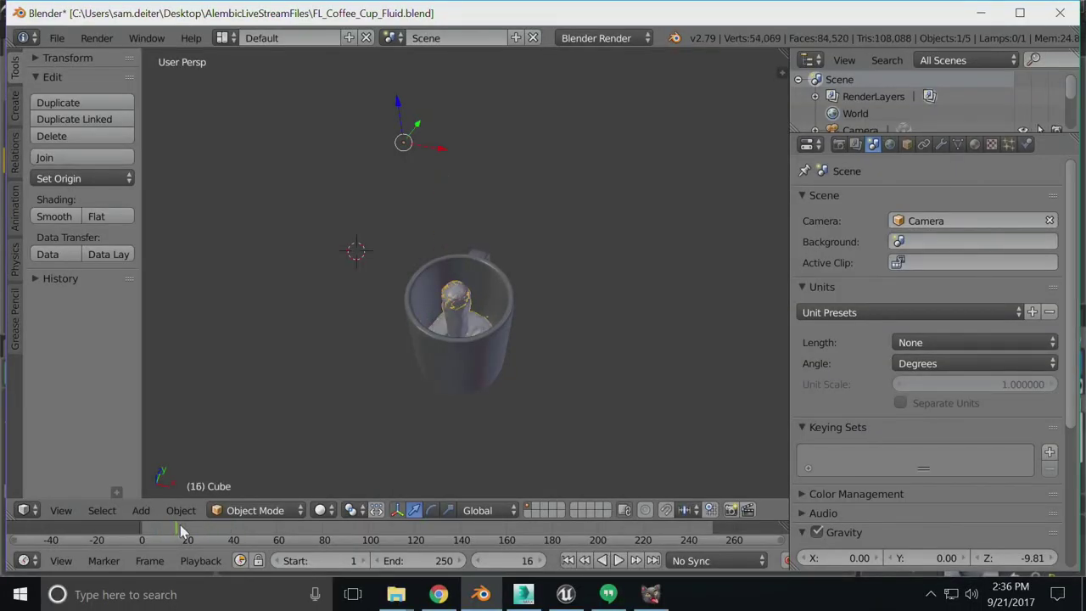
key("shift+alt+a")
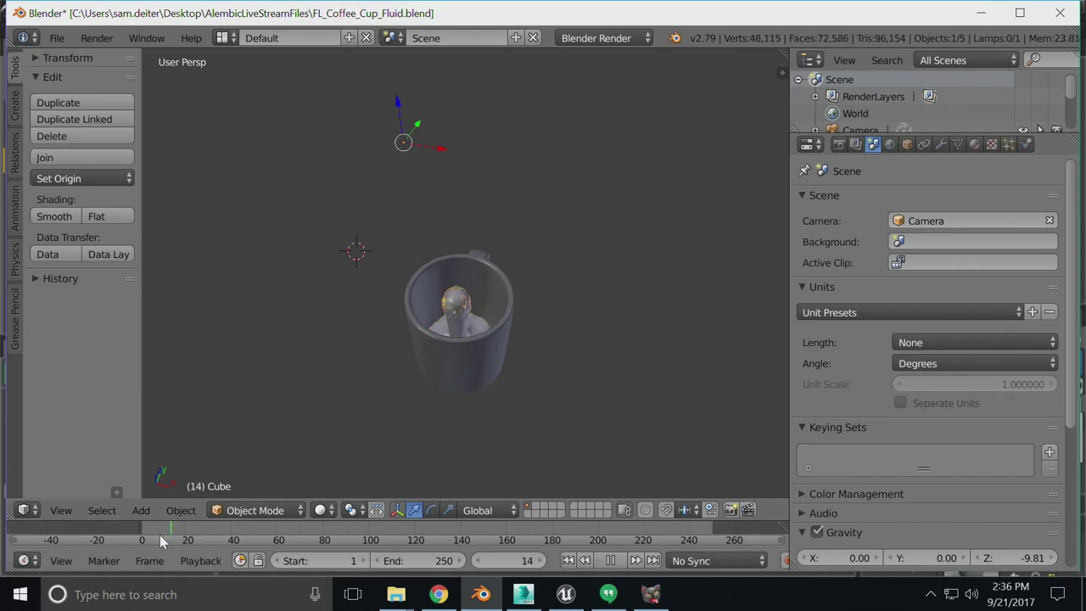
left_click_drag(174, 534, 331, 549)
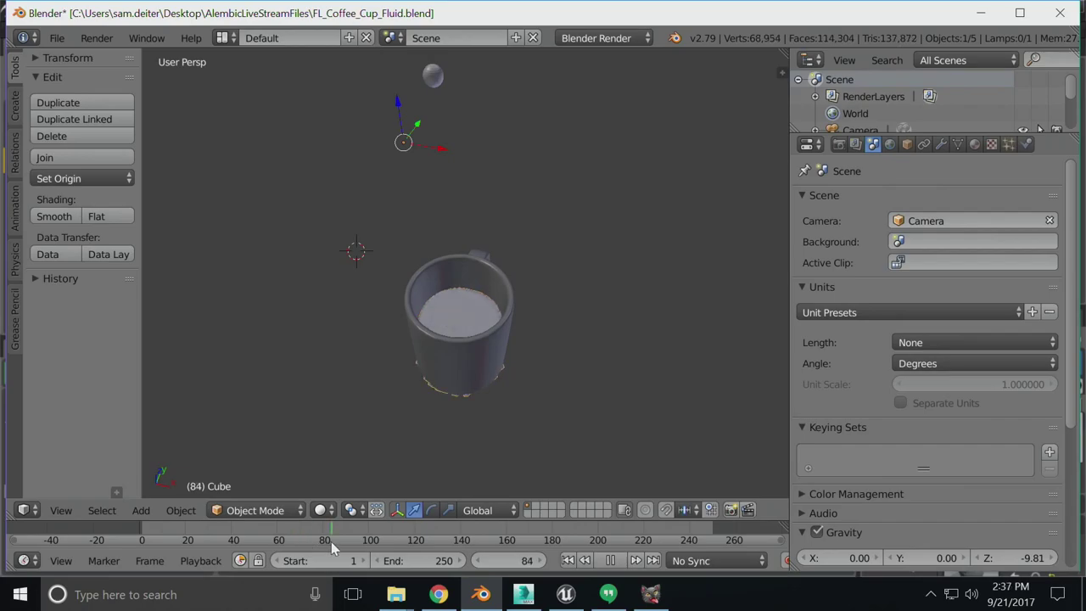
left_click_drag(332, 548, 246, 530)
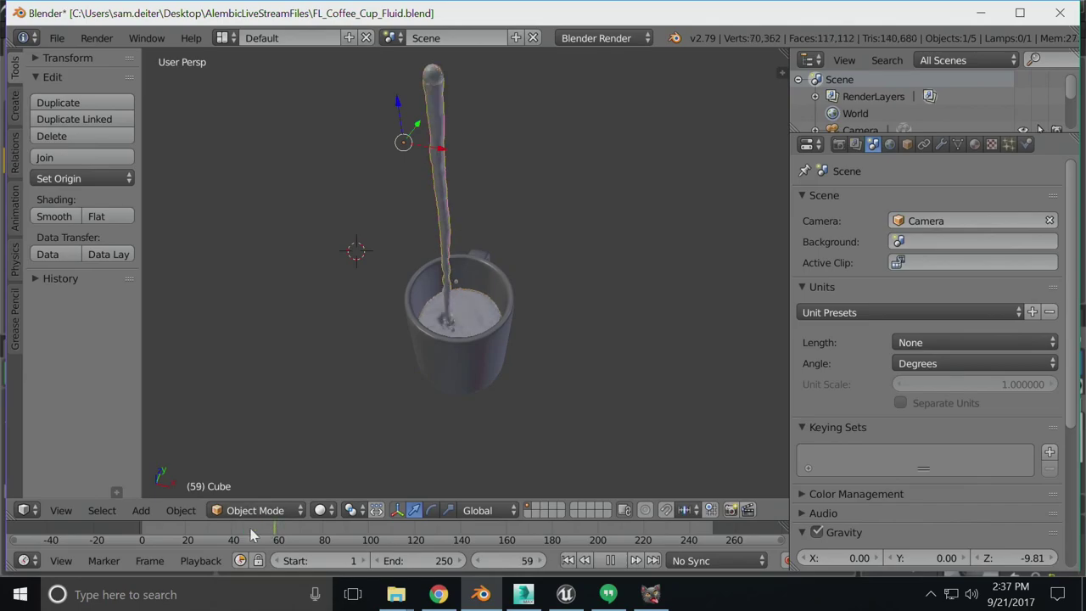
Play the pour from frame 54 with Alt+A and stop at frame 38
left_click(276, 547)
left_click(264, 531)
key("alt+a")
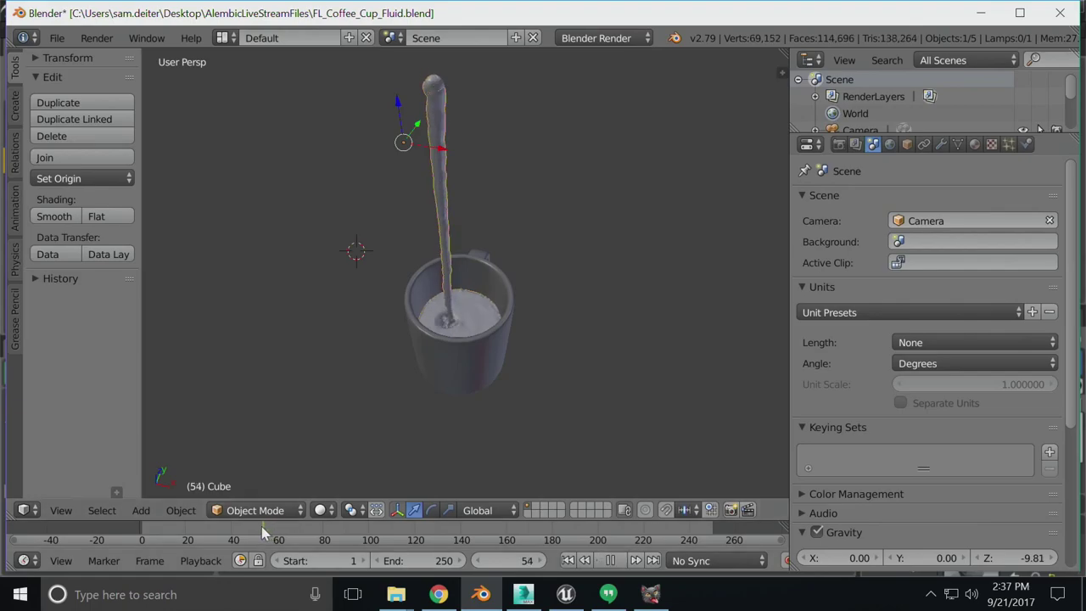
key("alt+a")
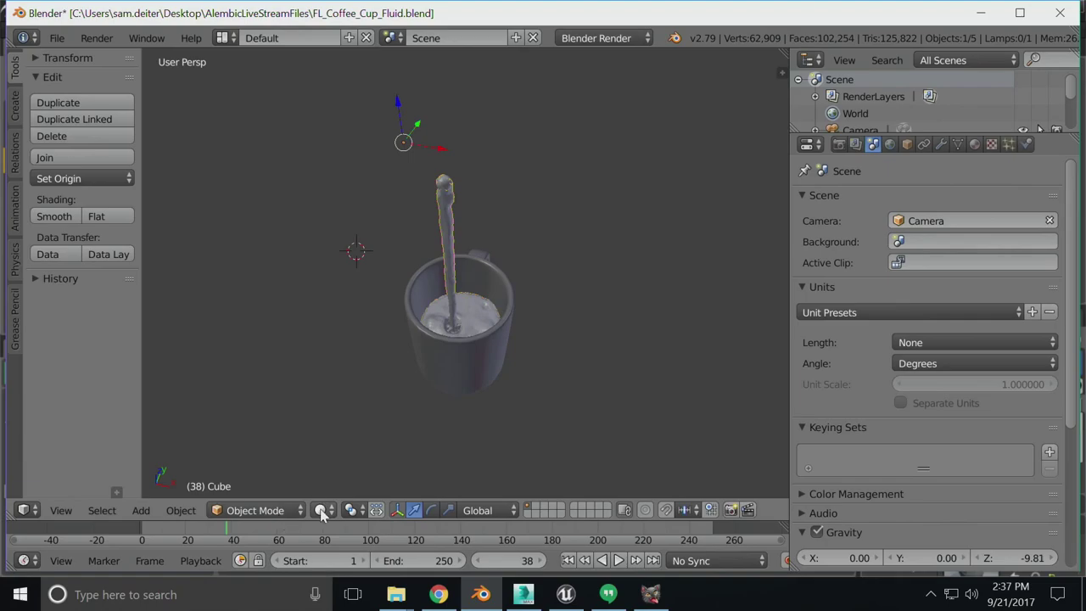
left_click(57, 37)
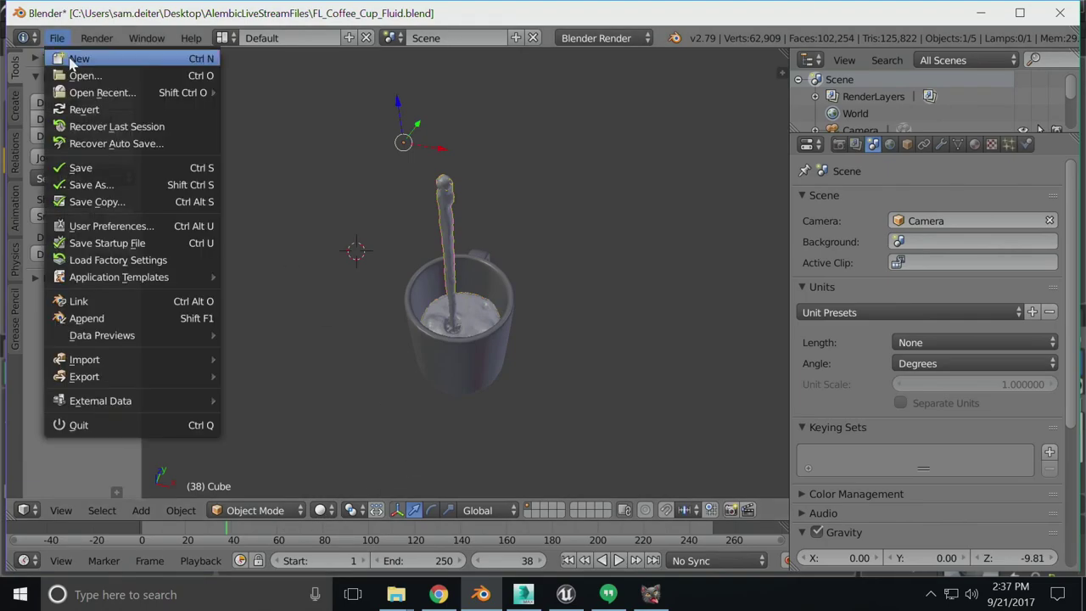
Load the default start-up scene from the File menu's New option
left_click(57, 37)
left_click(76, 60)
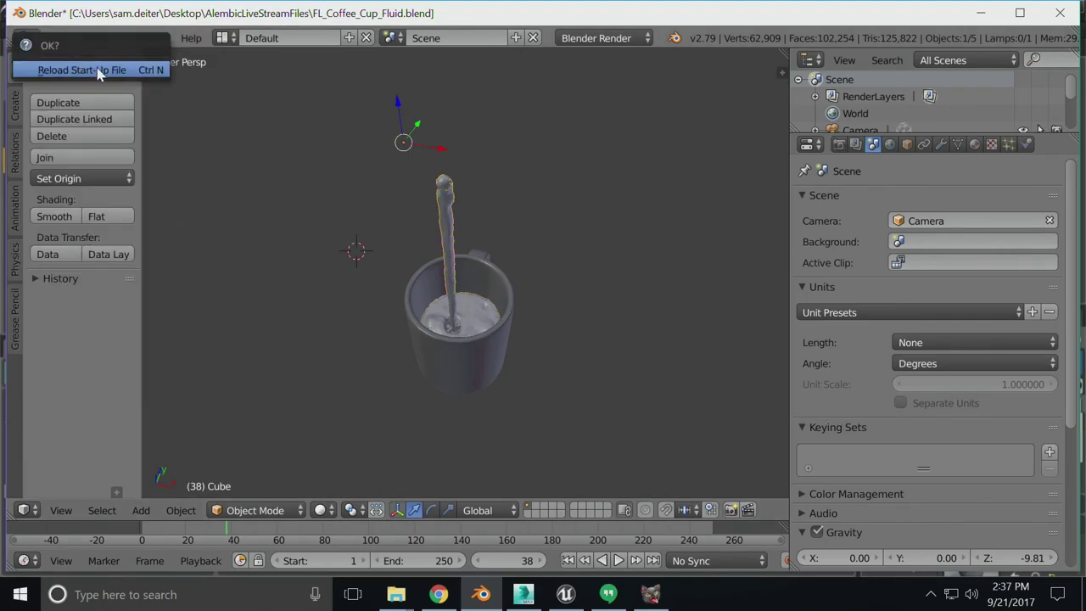
left_click(85, 71)
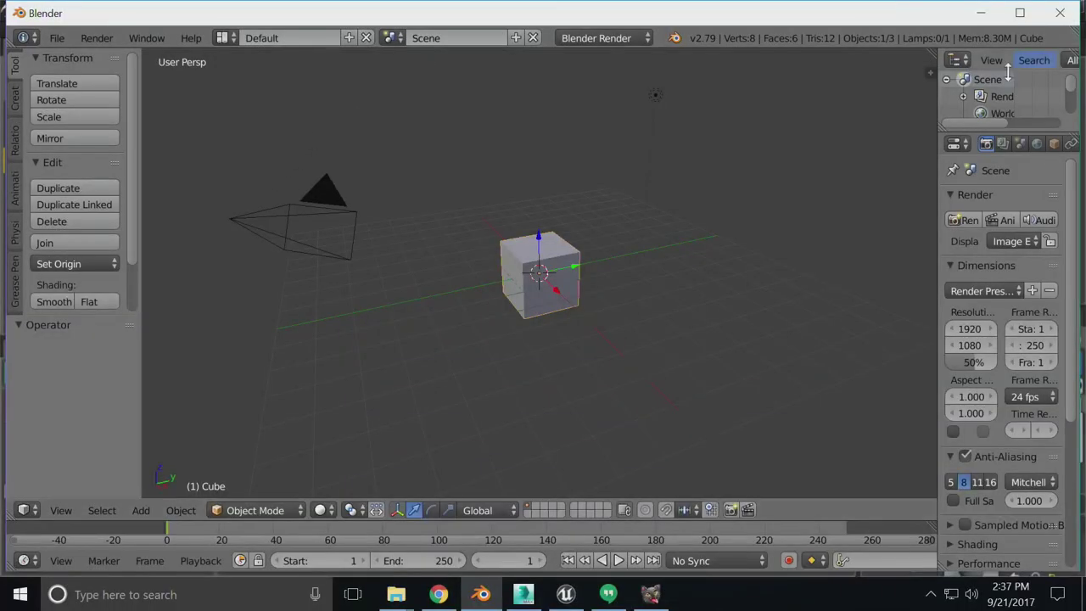
Relaunch Blender, set Interaction to the 3Dsmax preset, and orbit around the cube
left_click(1059, 12)
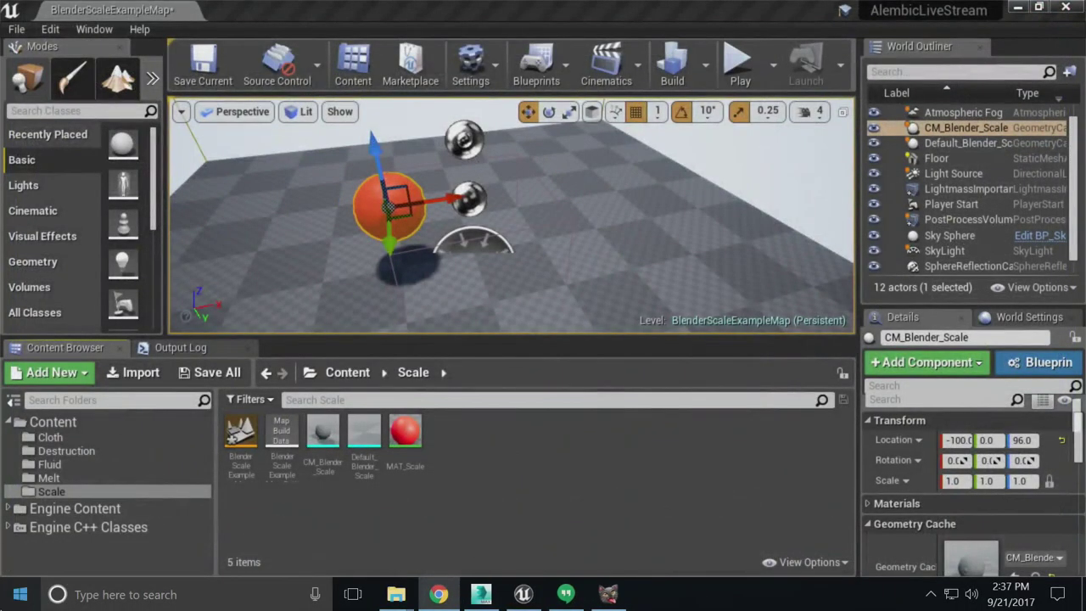
key("super")
type("bl")
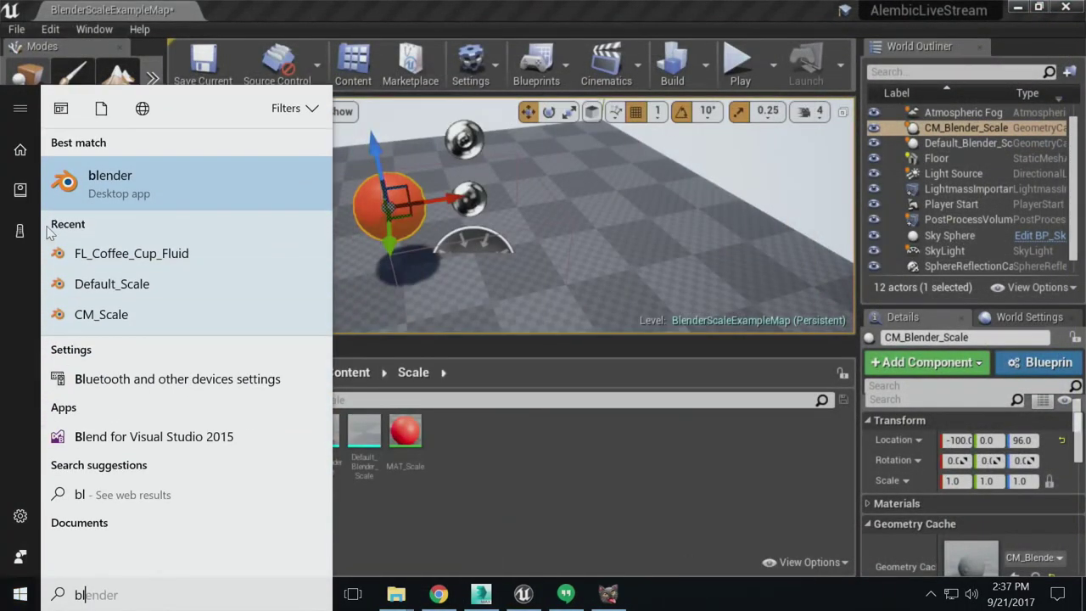
left_click(129, 181)
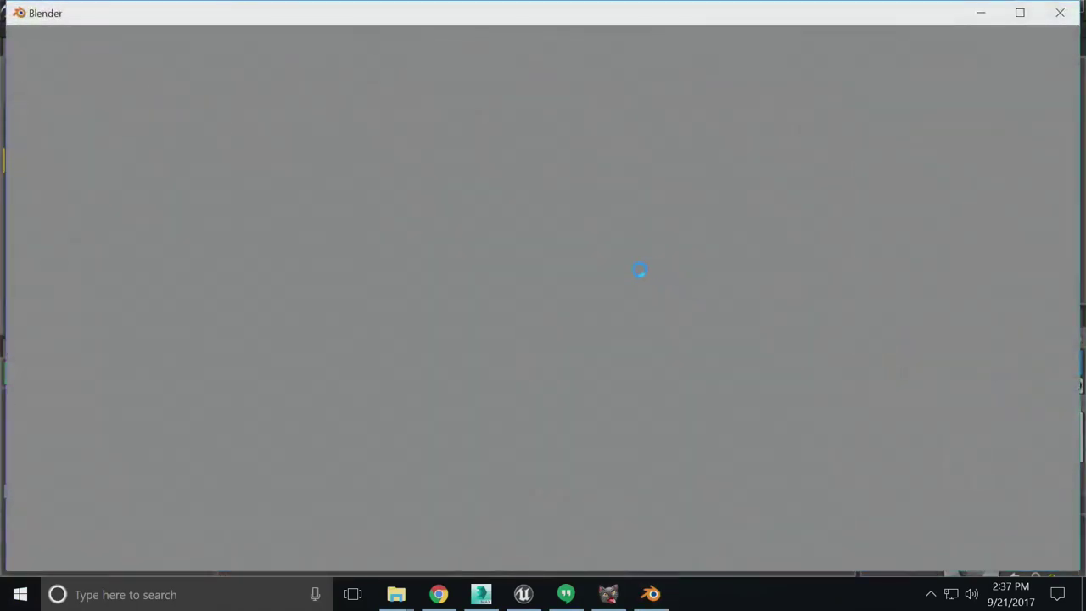
left_click(644, 311)
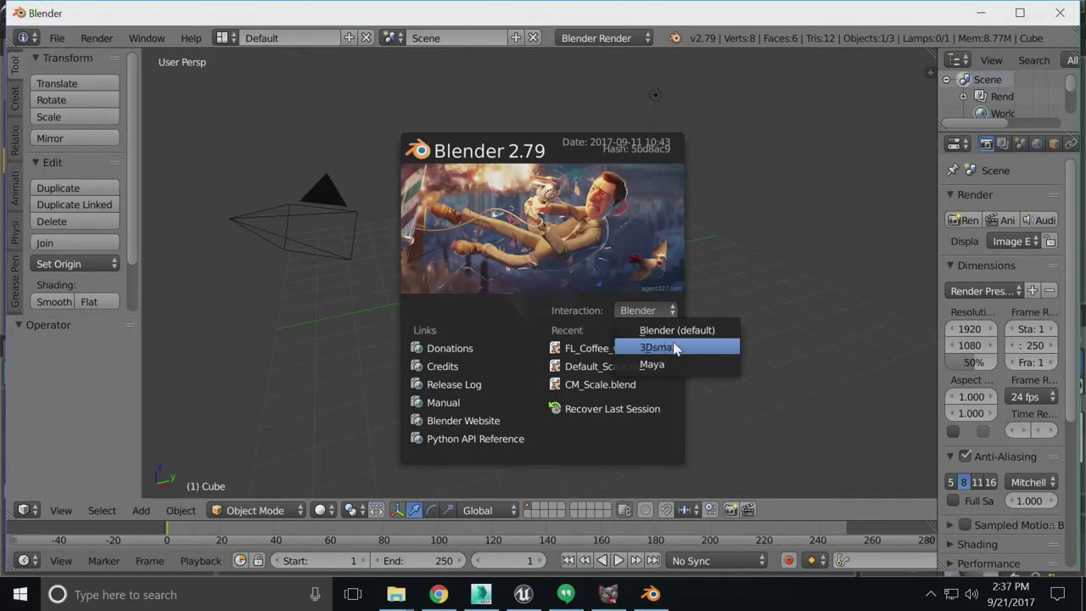
left_click(676, 348)
middle_click_drag(424, 334, 566, 299, "alt")
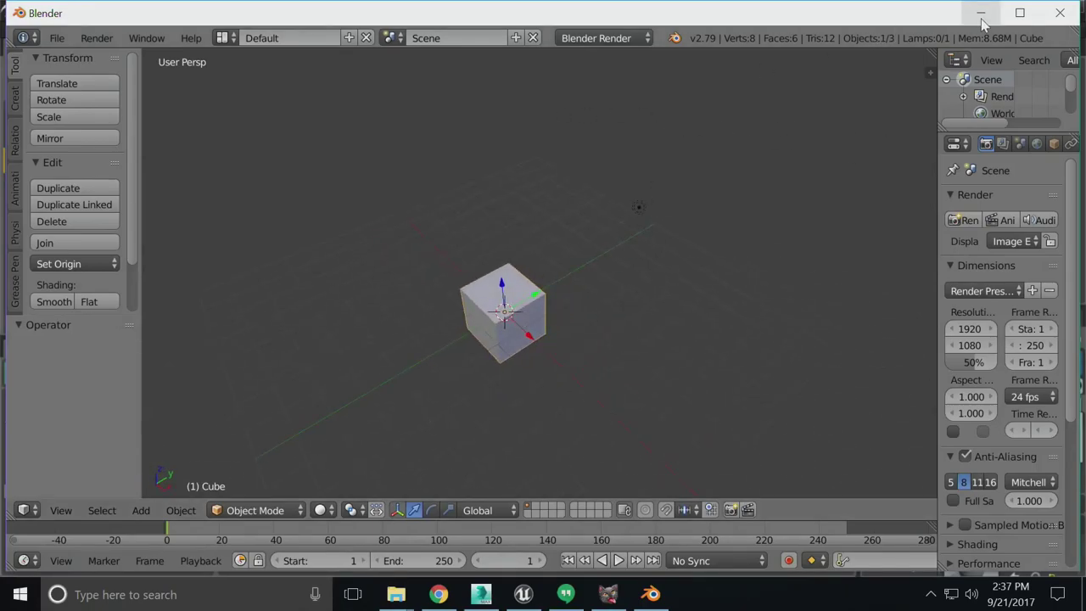
Close Blender to return to the Unreal Editor's BlenderScaleExampleMap
left_click(1060, 13)
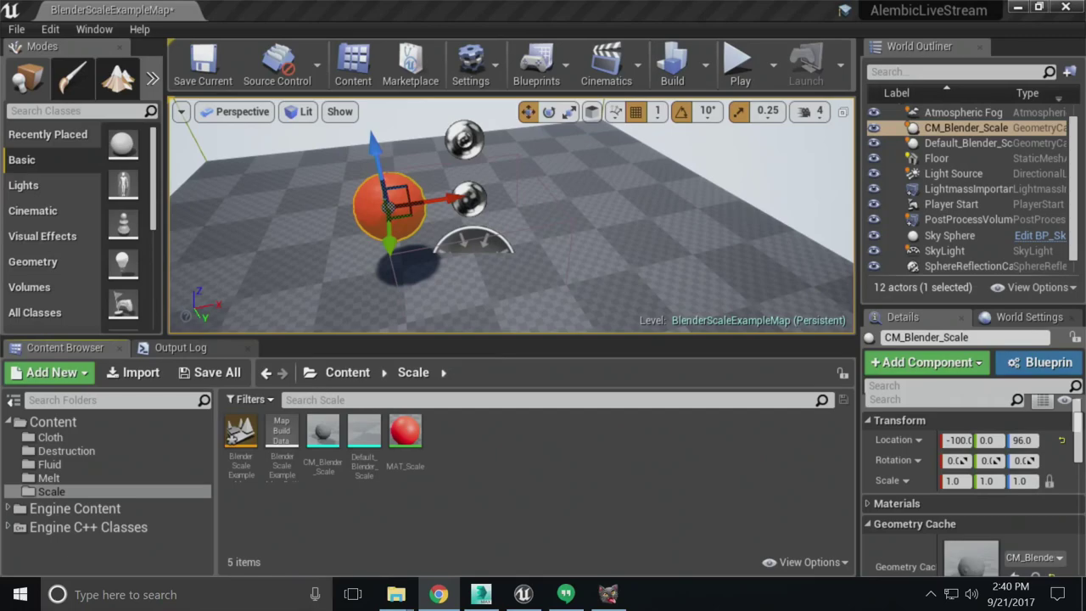
Open the Cloth folder and show the ABC_Cloth_00 asset in Windows Explorer
left_click(50, 437)
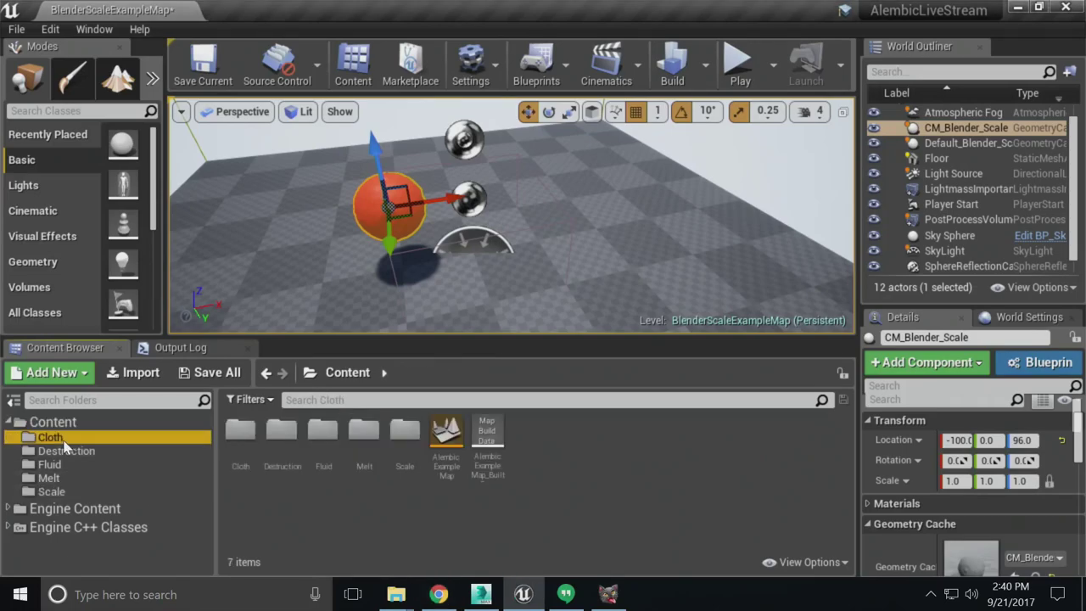
left_click(281, 433)
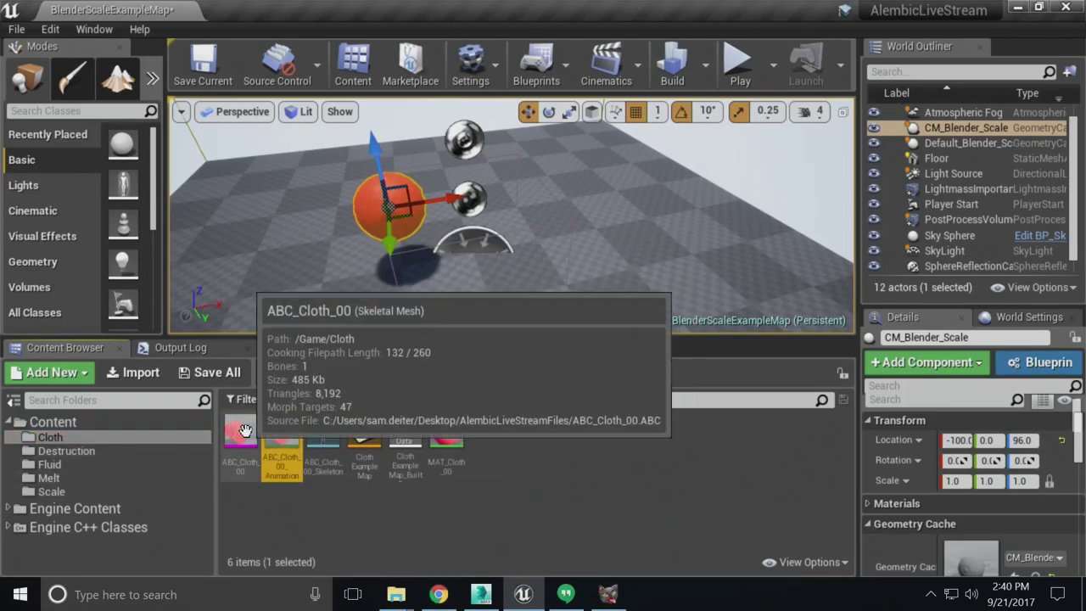
right_click(244, 430)
key("Escape")
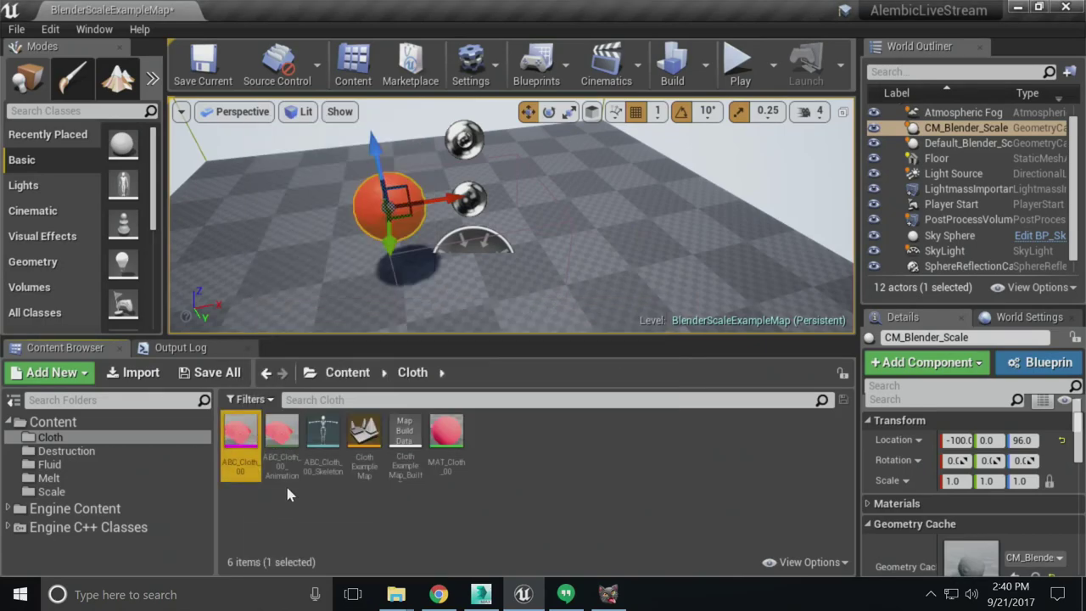
right_click(246, 446)
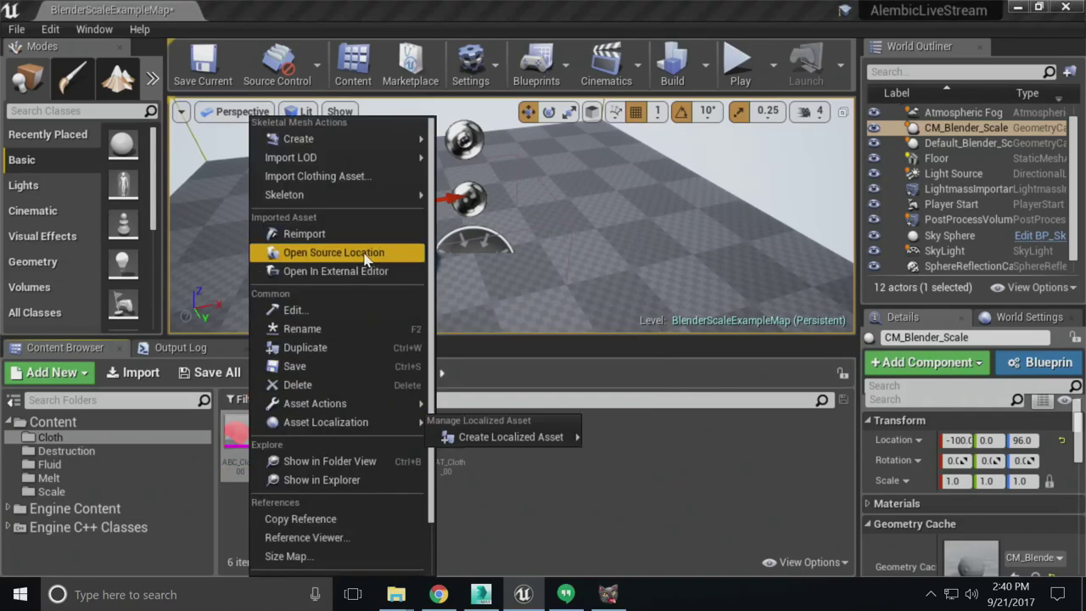
mouse_move(344, 407)
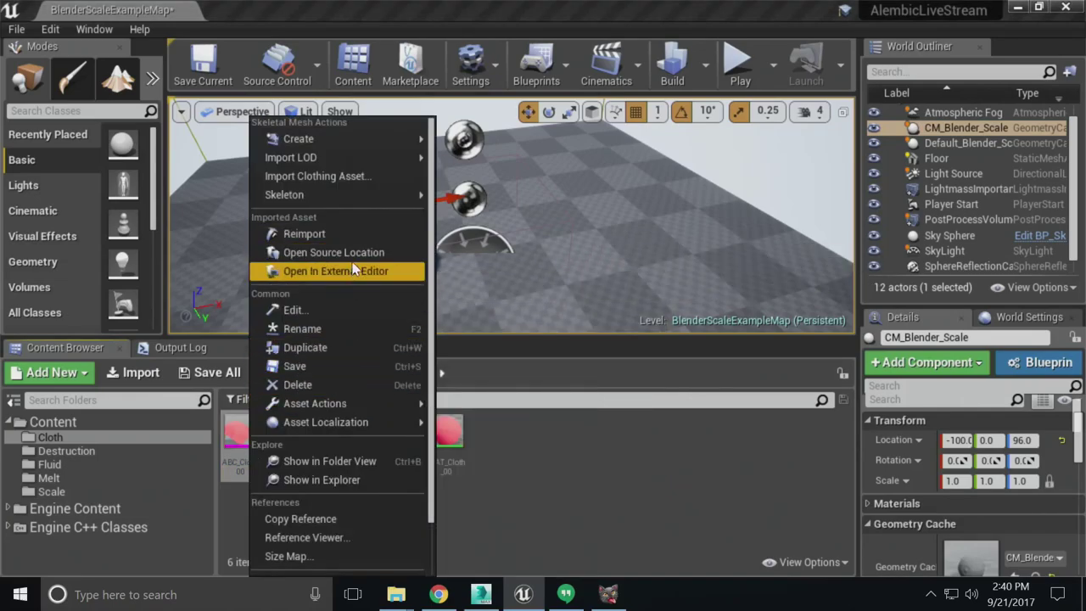
left_click(344, 479)
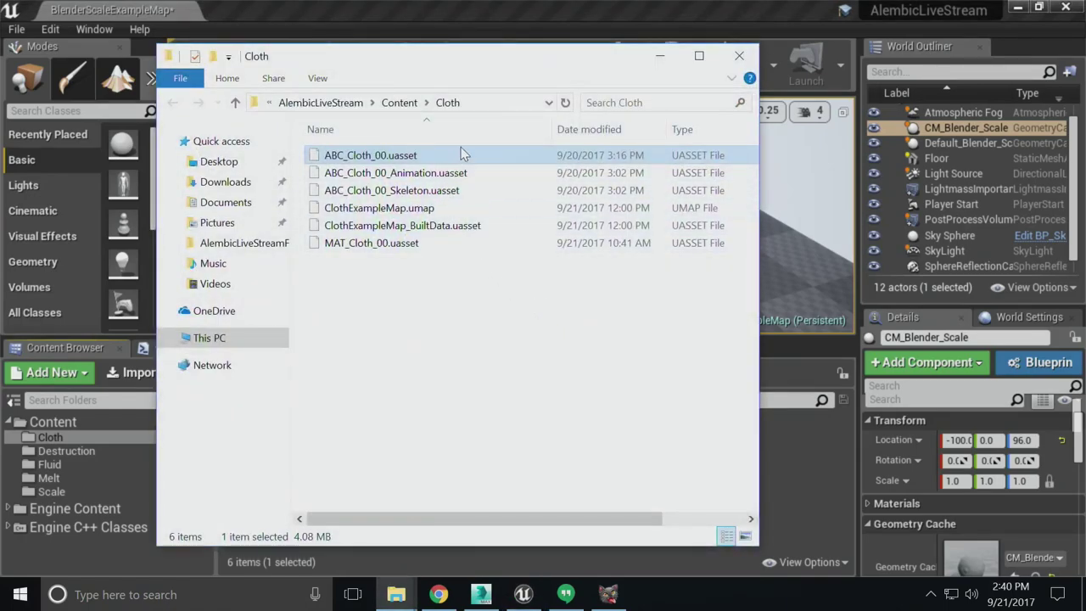
Auto-fit the Name and Type columns and sort the Cloth files by size, largest first
double_click(551, 129)
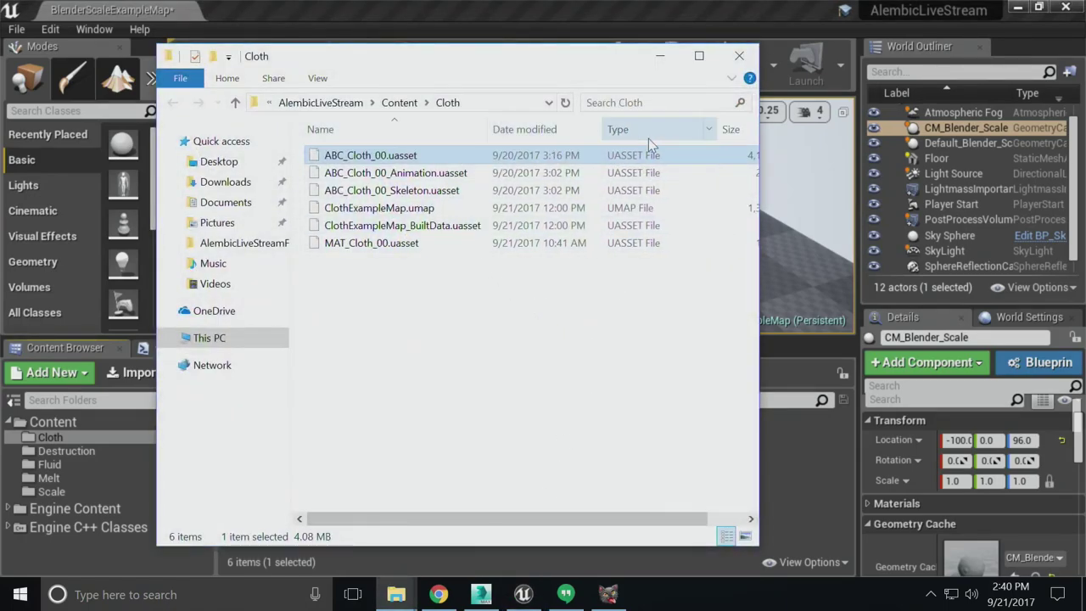
double_click(717, 129)
left_click(726, 129)
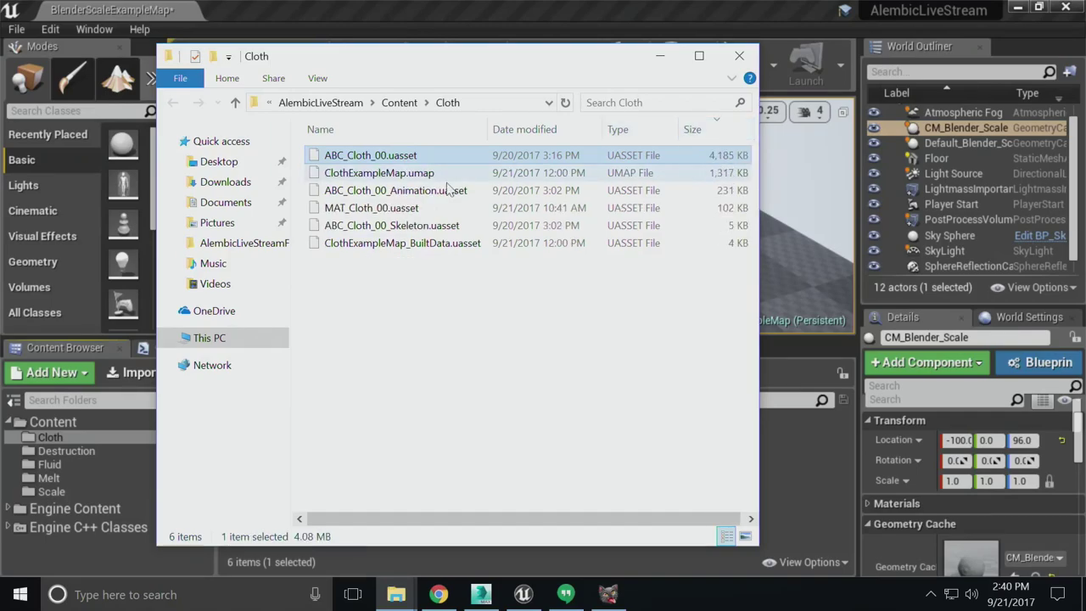
Check the properties of ABC_Cloth_00.uasset and ClothExampleMap.umap, then minimize Explorer
right_click(676, 161)
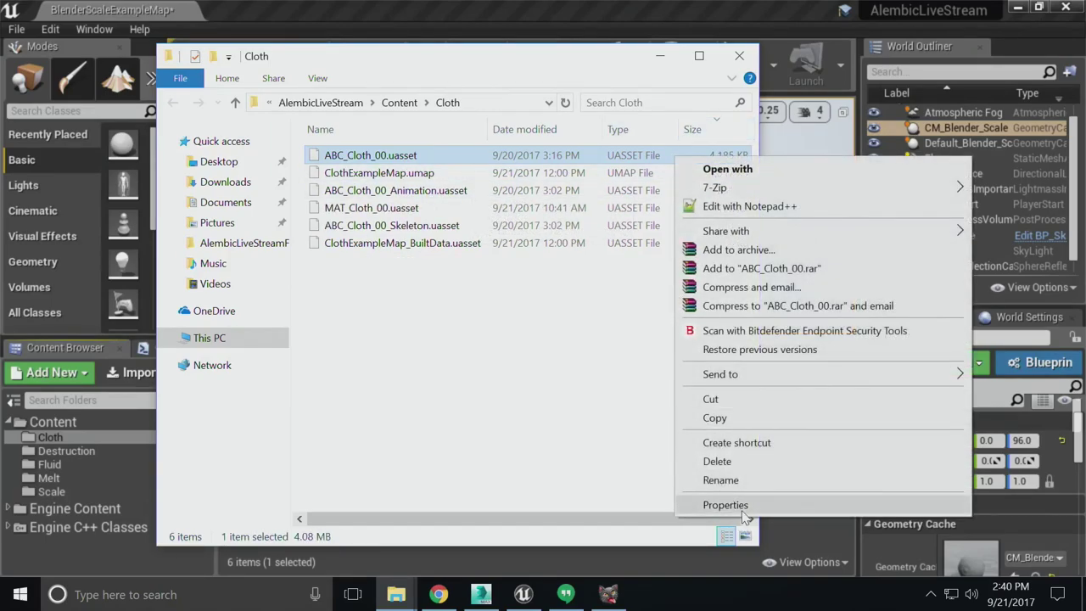
left_click(718, 502)
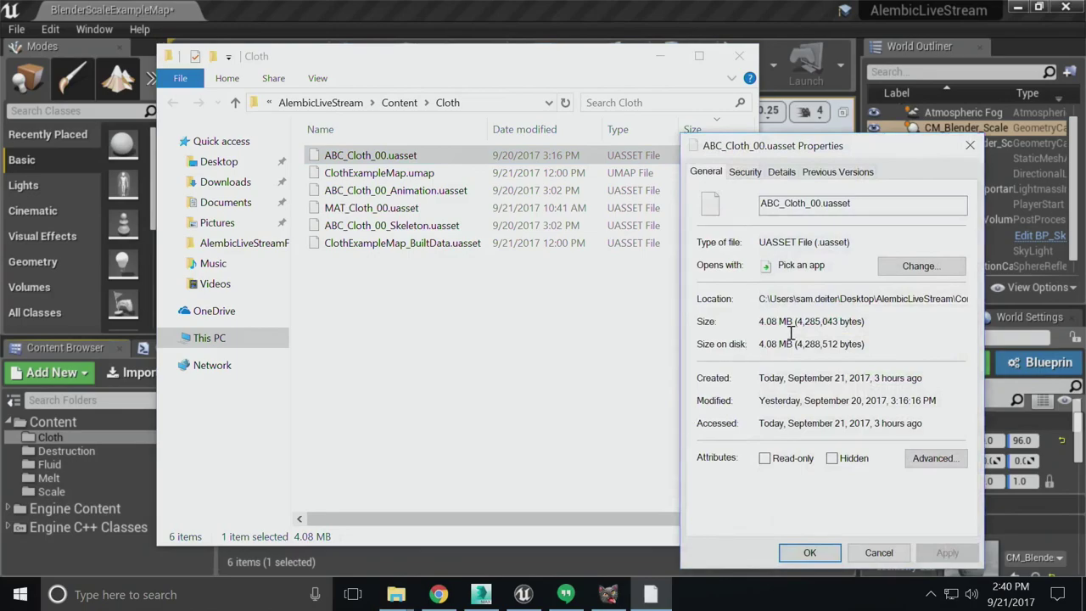
left_click(879, 553)
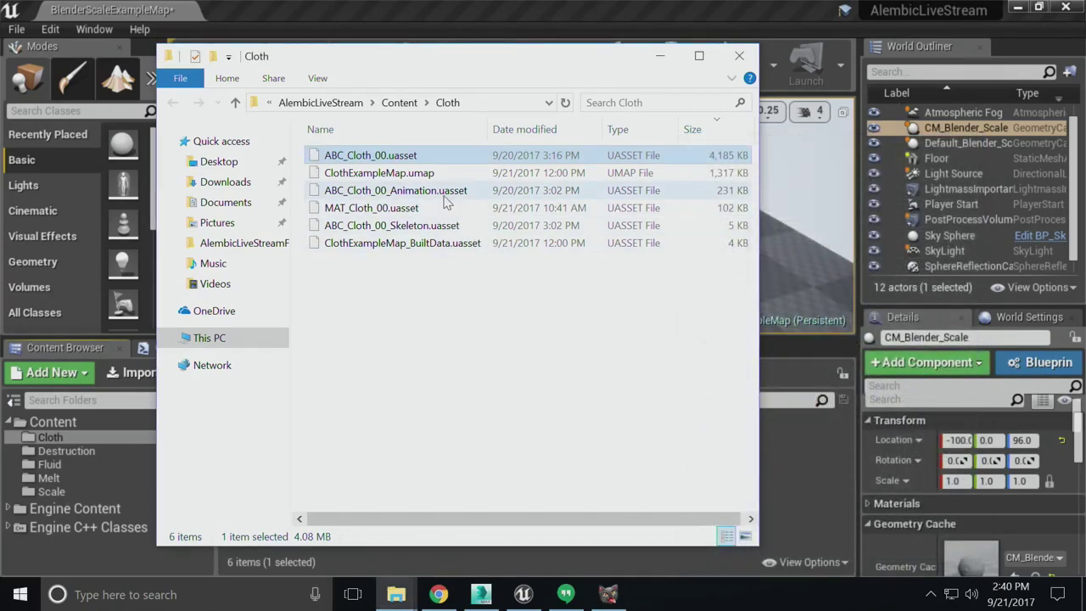
left_click(482, 173)
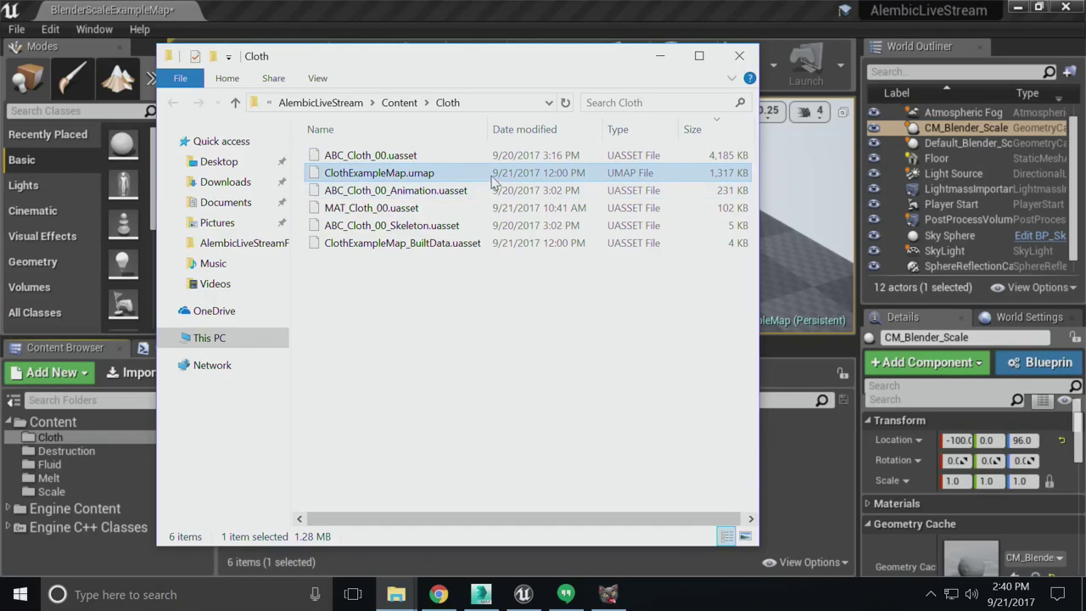
right_click(496, 173)
left_click(544, 519)
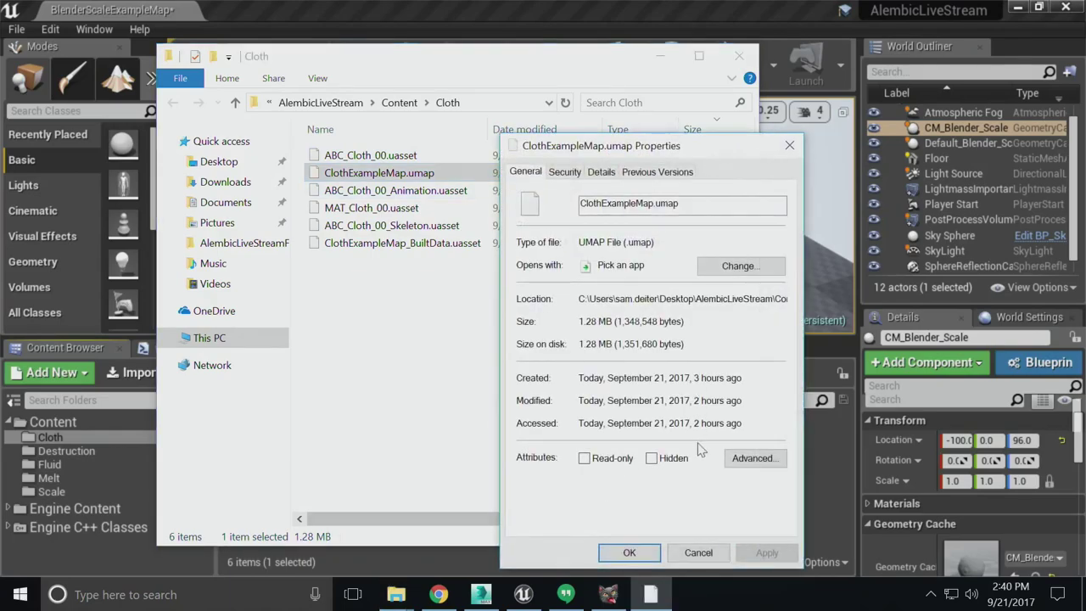
left_click(698, 552)
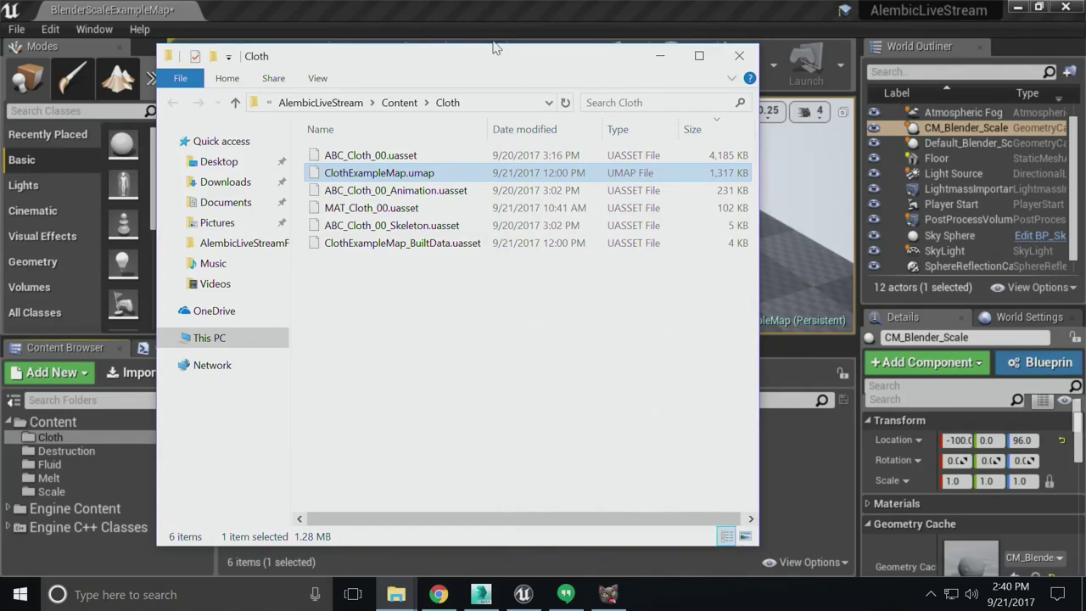
left_click(433, 157)
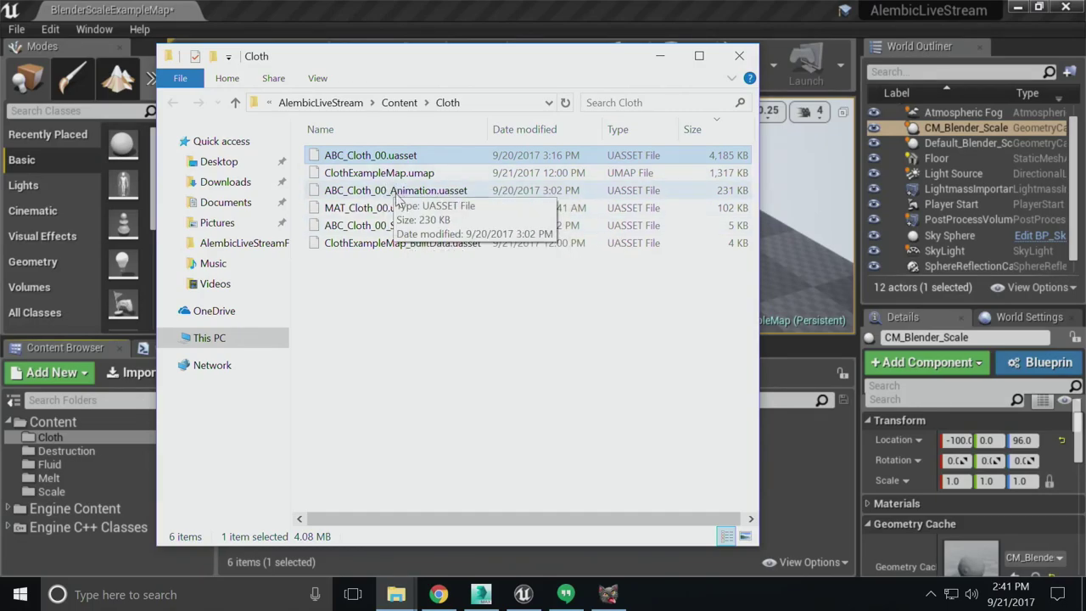
left_click(665, 63)
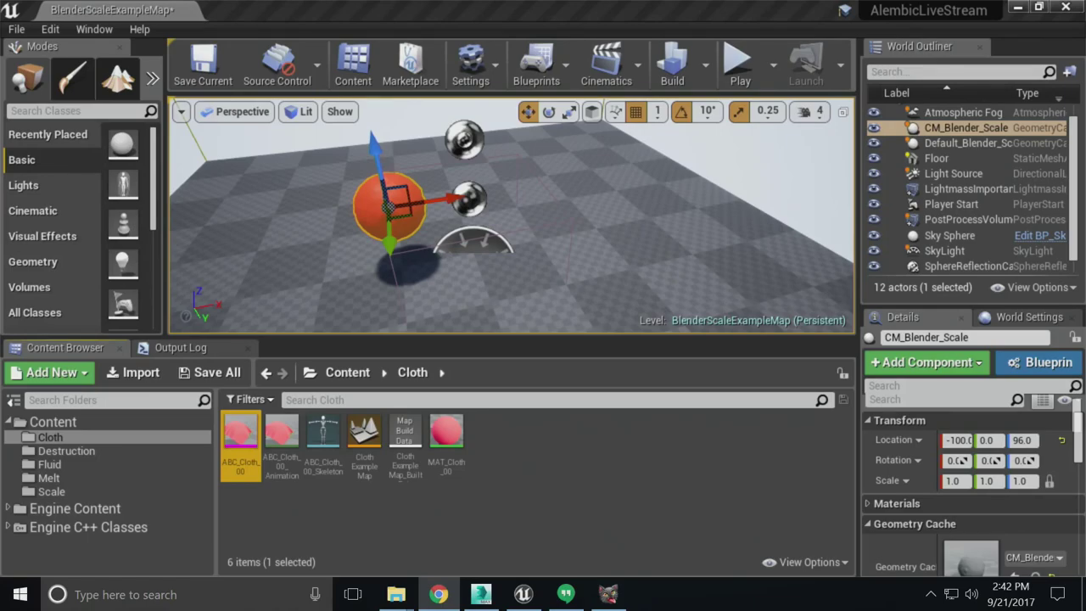
Search the Start menu for 'blen' and launch the Blender best match
left_click(285, 434)
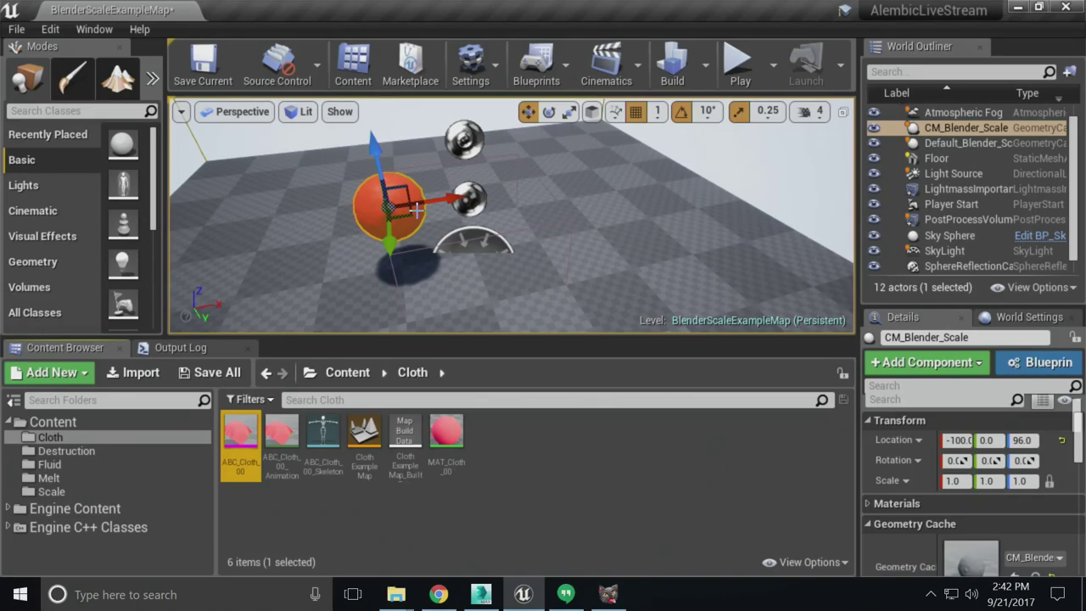
left_click(21, 593)
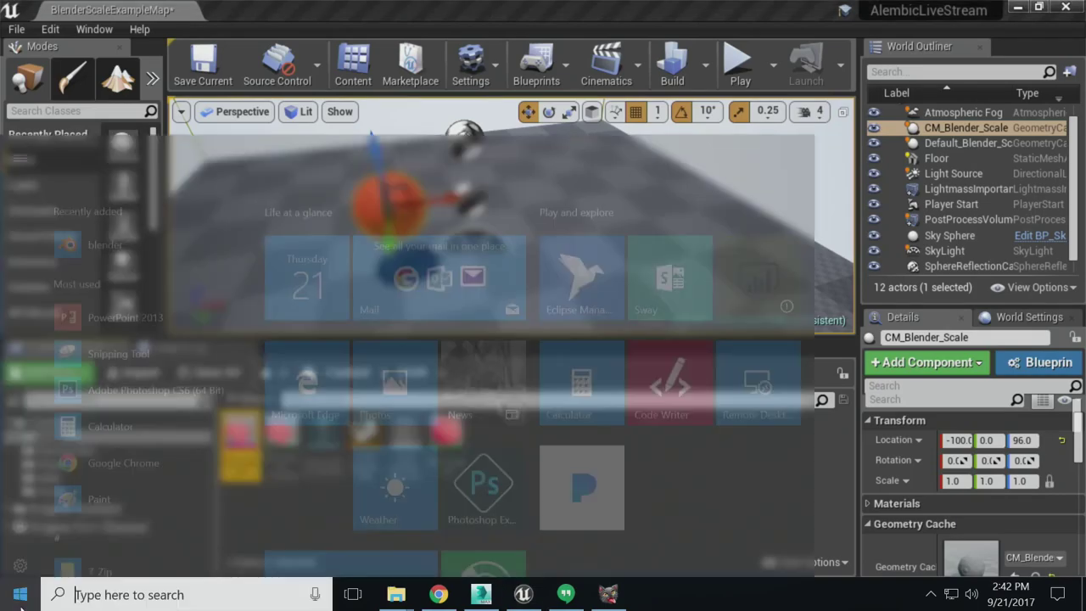
type("blen")
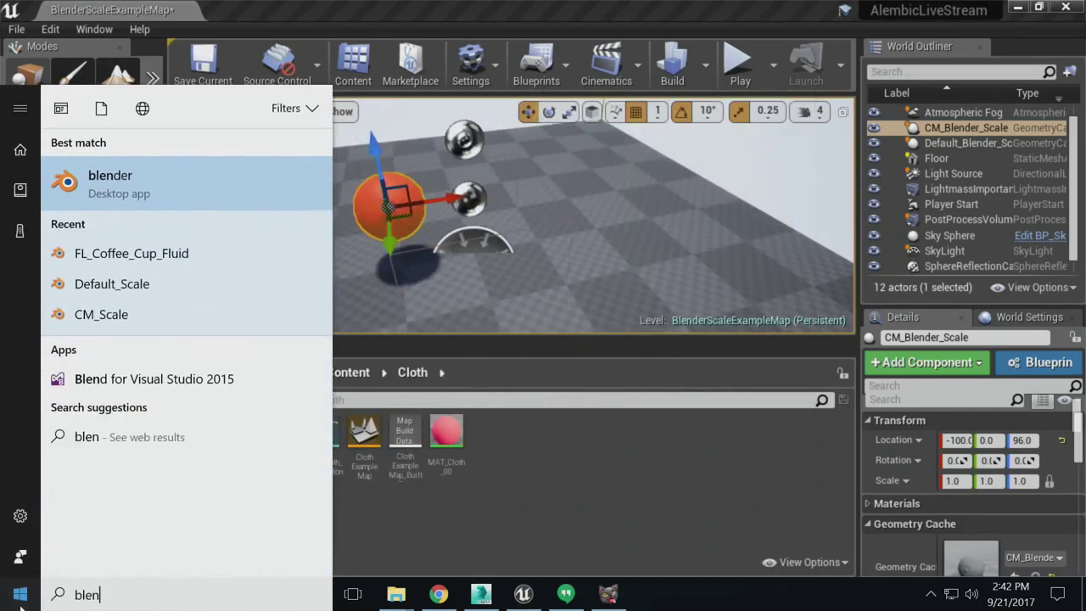
left_click(266, 168)
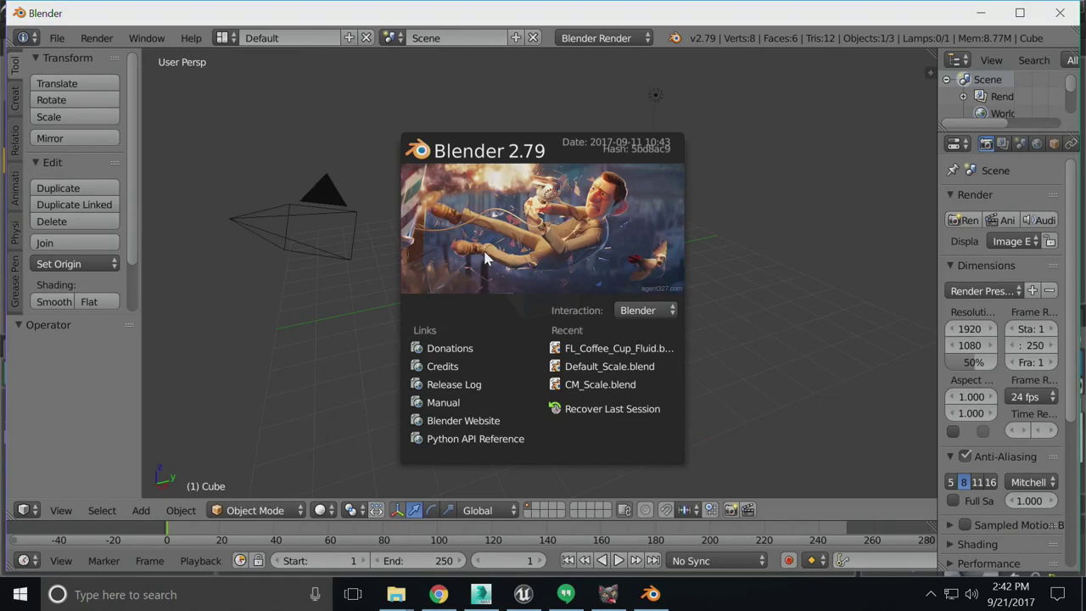
In 3ds Max, select ABC_Cloth_00 and scrub the time slider to watch it drape over the sphere
left_click(481, 594)
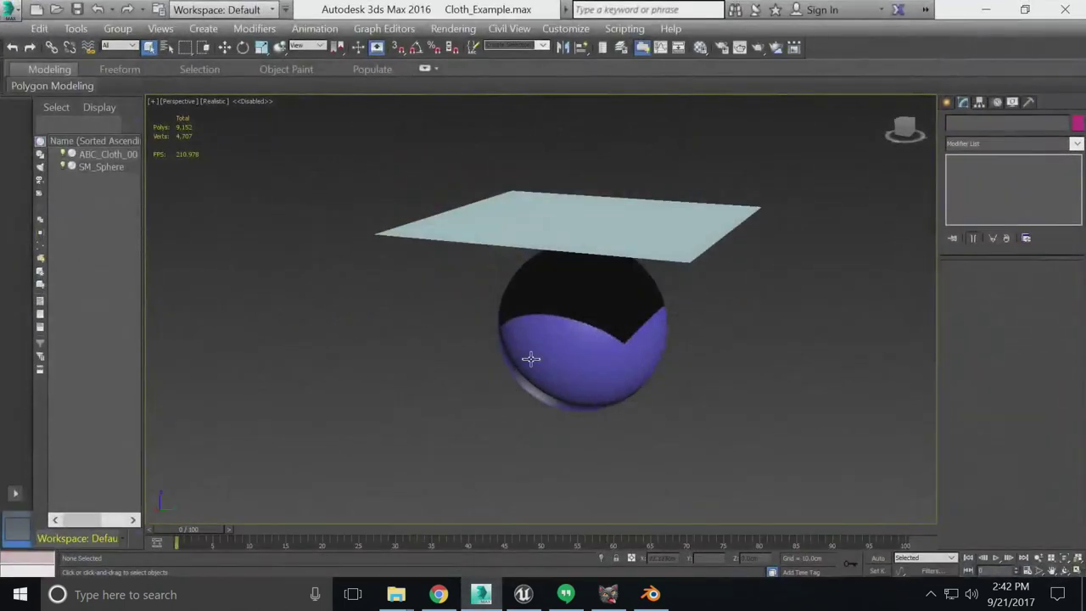
key("t")
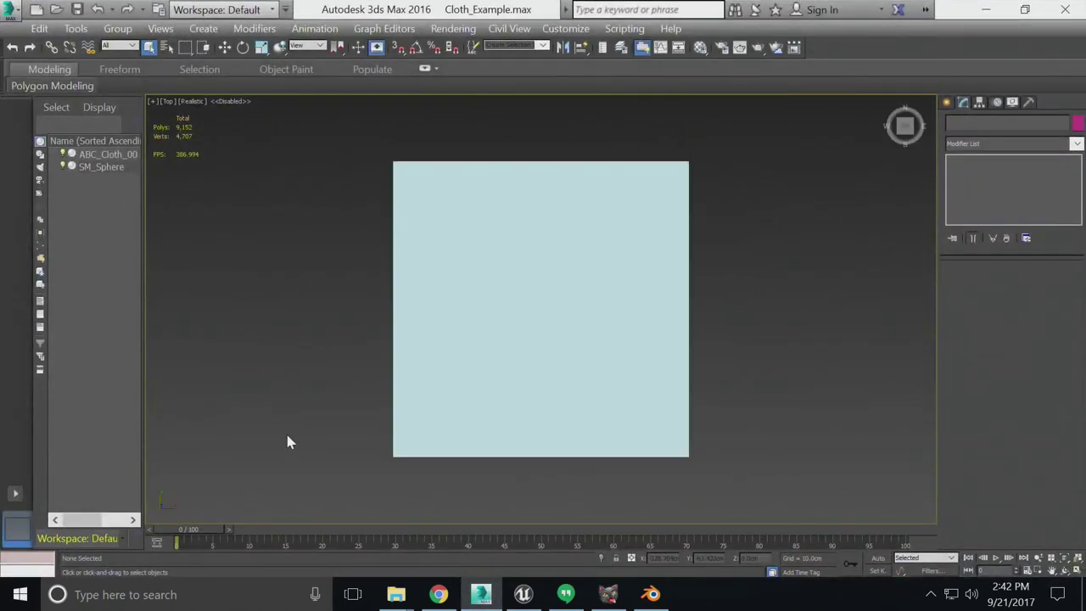
key("p")
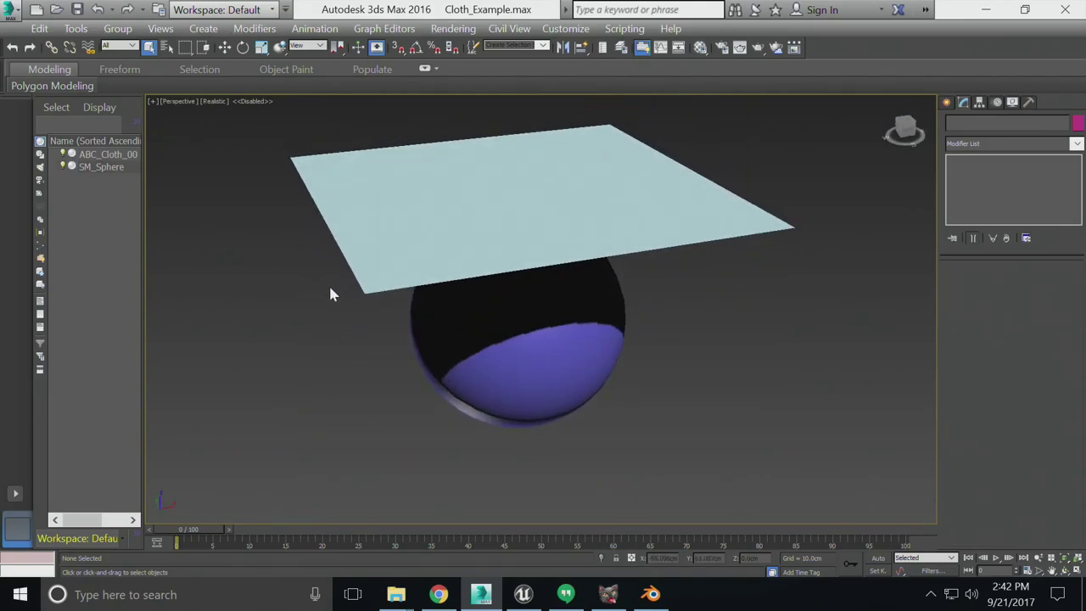
left_click(381, 294)
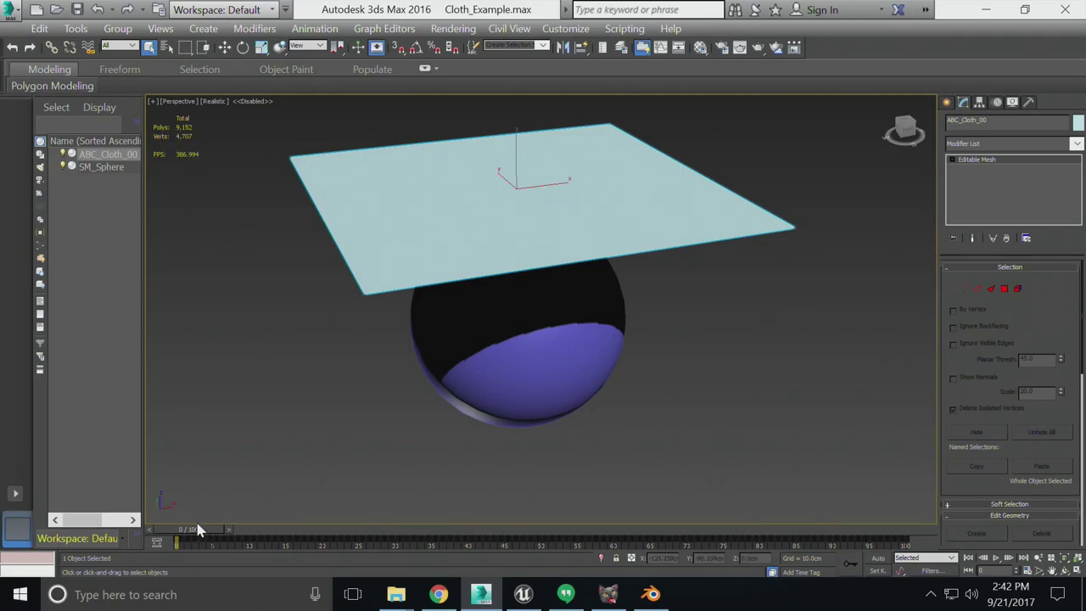
left_click_drag(195, 529, 500, 528)
left_click_drag(715, 515, 709, 536)
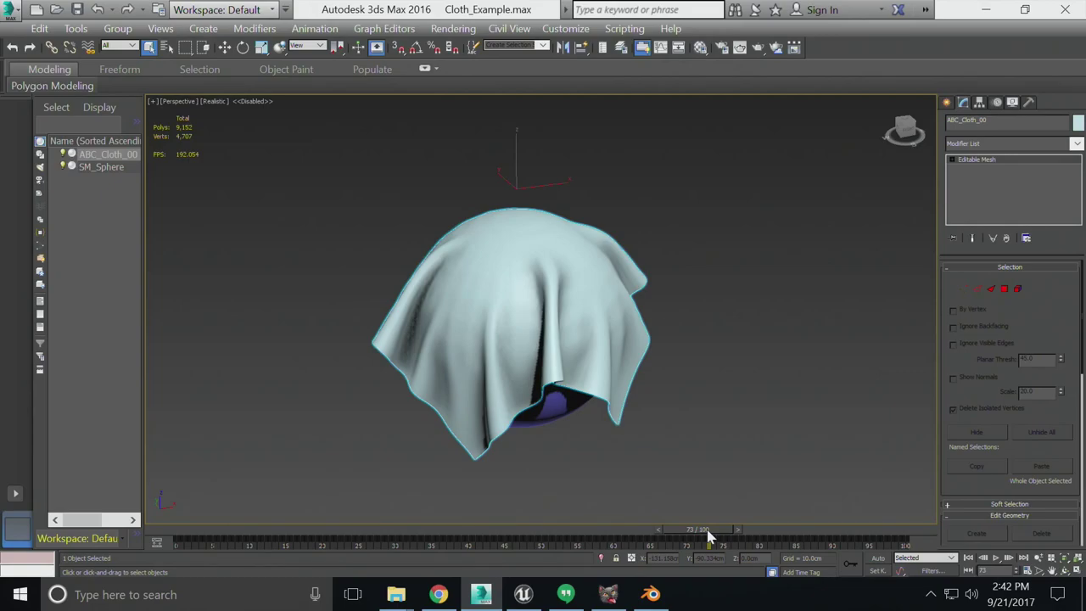
left_click(651, 594)
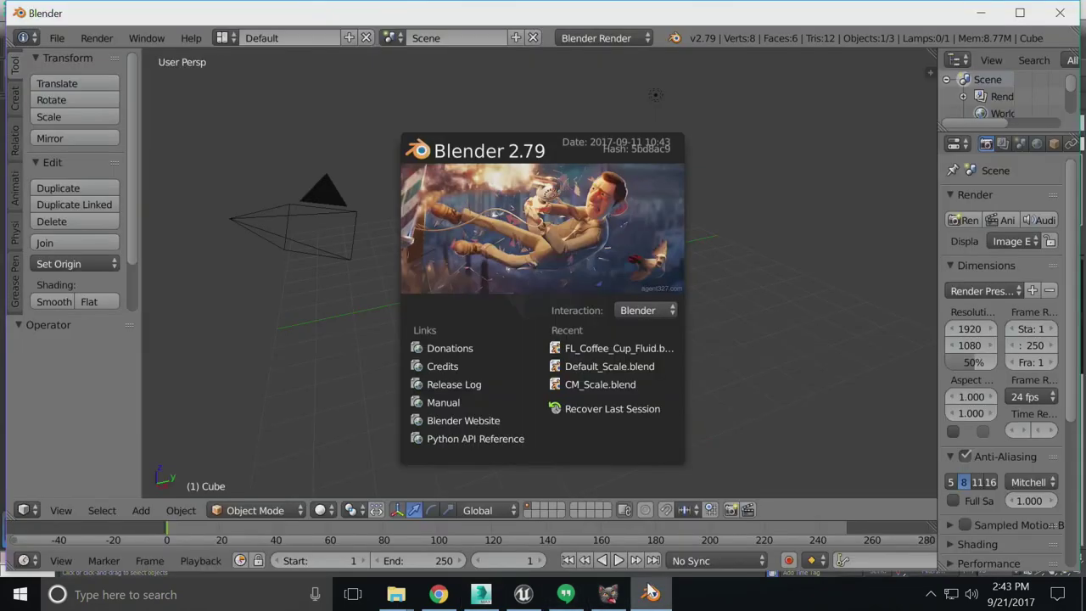
Open FL_Coffee_Cup_Fluid.blend, play it with Alt+A, and scrub the coffee fluid around frame 29
left_click(628, 349)
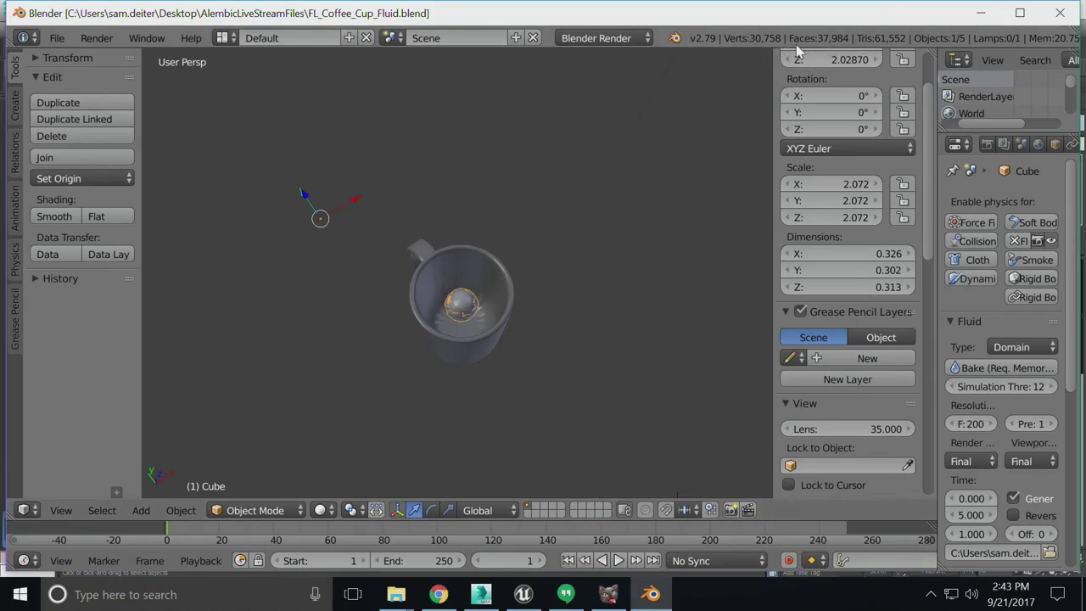
key("alt+a")
left_click_drag(176, 525, 253, 540)
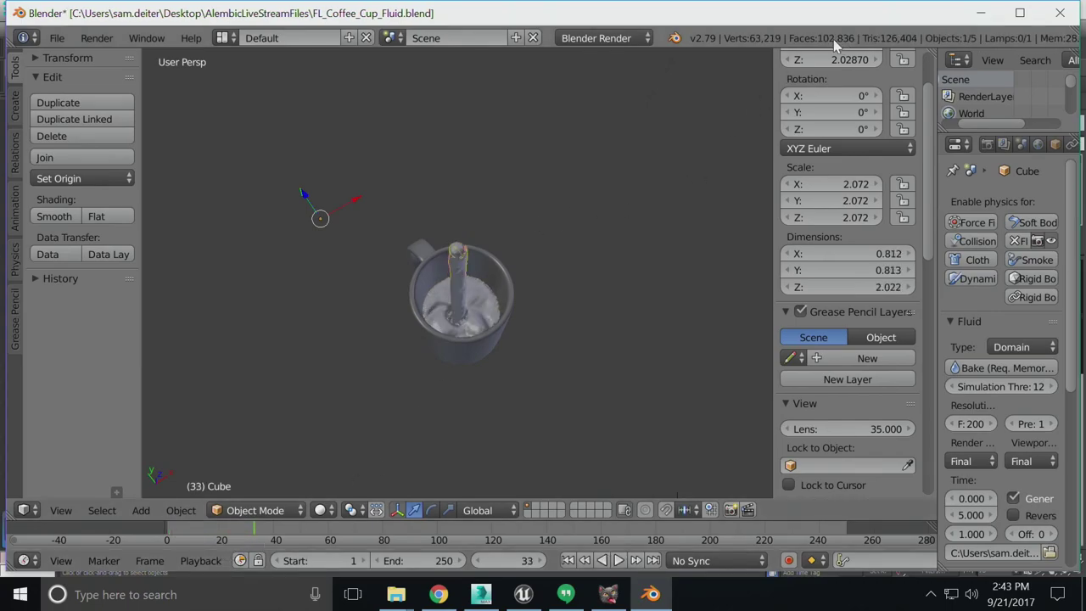
mouse_move(261, 526)
left_mouse_down()
mouse_move(136, 537)
mouse_move(187, 550)
mouse_move(397, 540)
mouse_move(596, 554)
mouse_move(186, 539)
mouse_move(516, 534)
mouse_move(218, 536)
mouse_move(305, 530)
mouse_move(250, 534)
left_mouse_up()
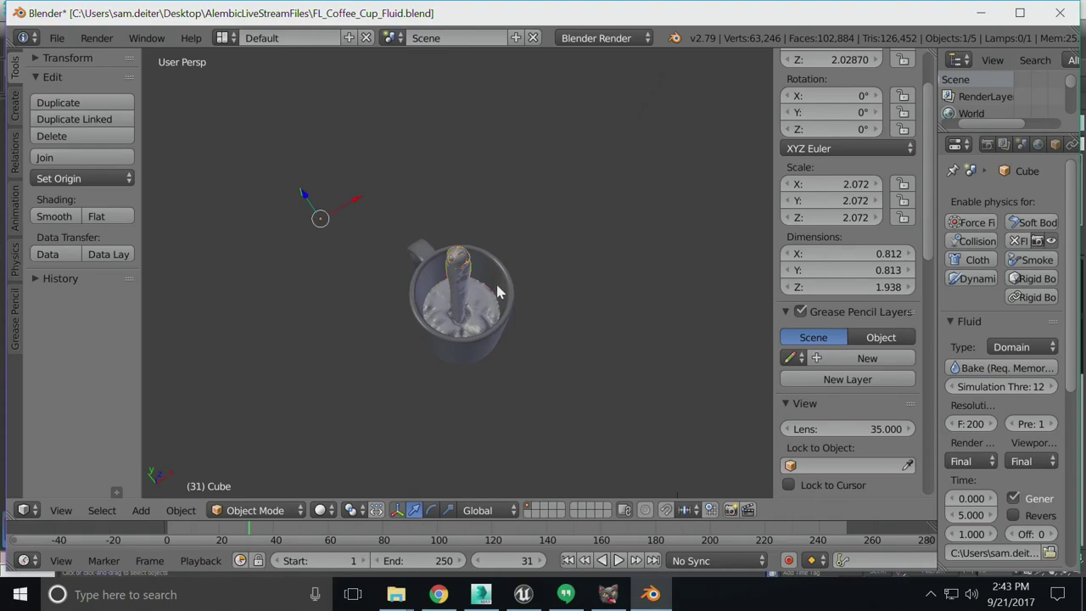
Orbit the viewport down to a side view of the mug's coffee fluid column
middle_click_drag(498, 291, 471, 273)
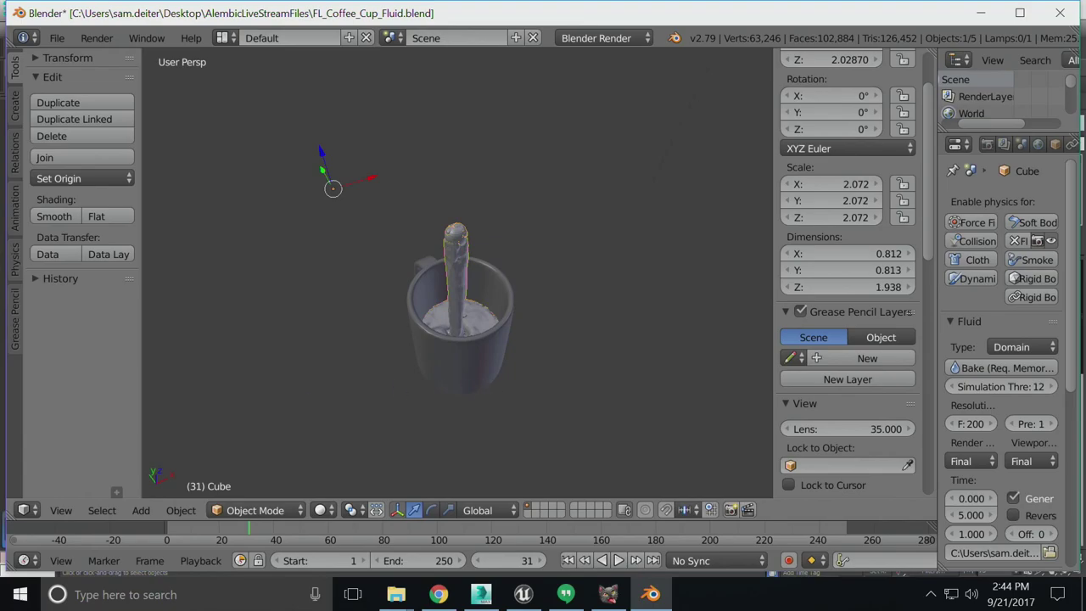
key("alt+Tab")
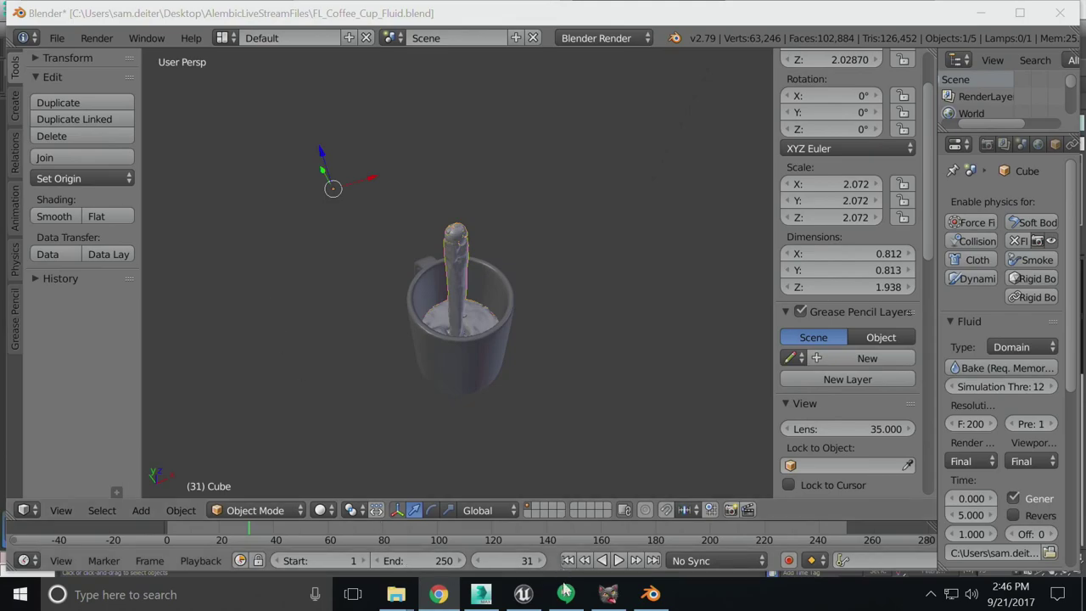
mouse_move(651, 596)
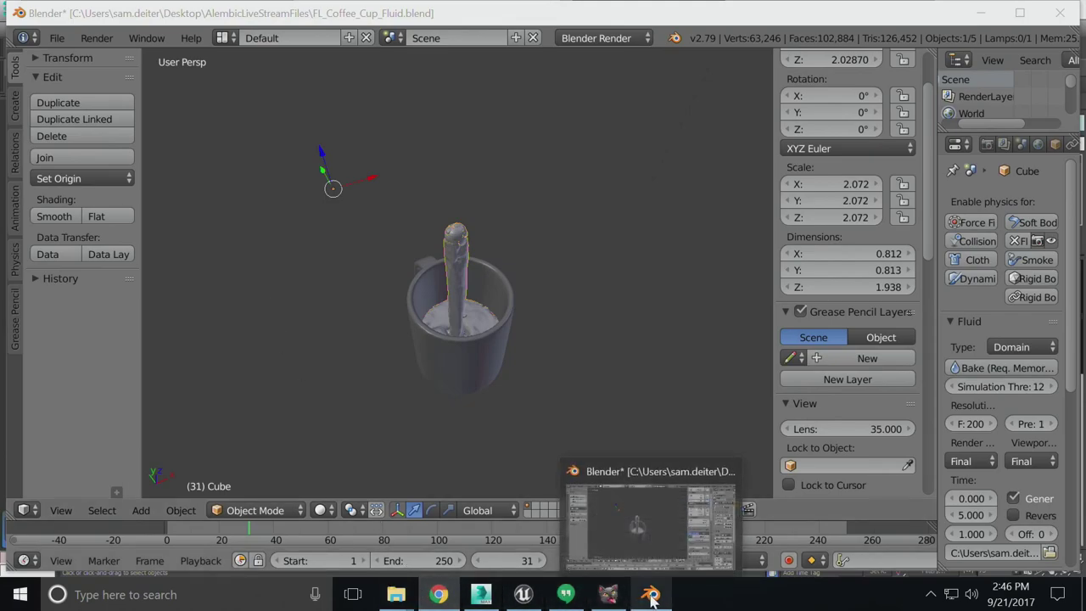
Start an Alembic export of the 3ds Max cloth scene with a file name beginning 'Al'
left_click(513, 599)
left_click(481, 596)
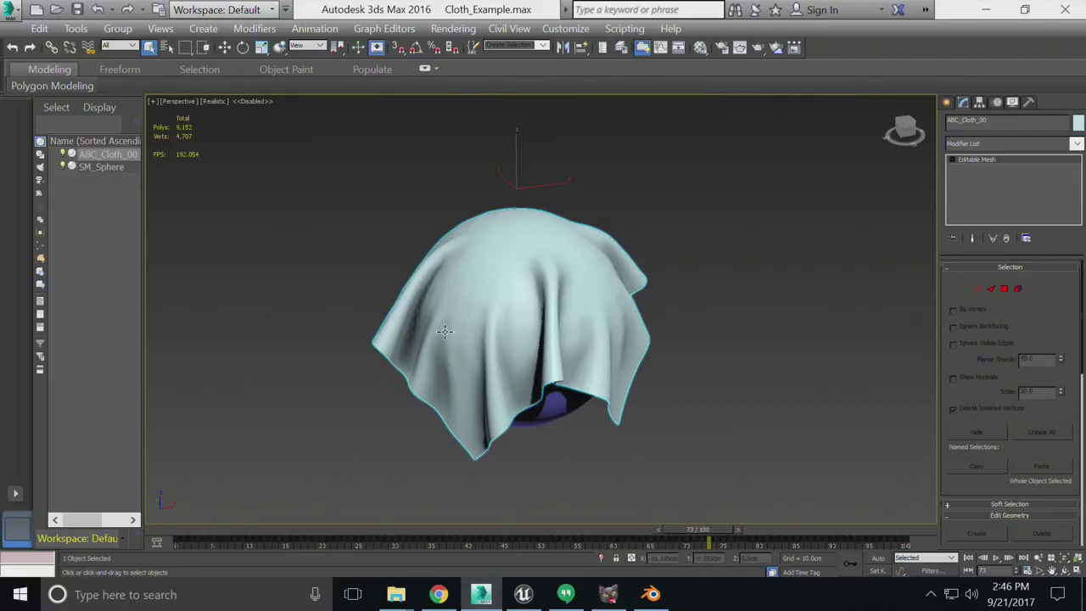
left_click(7, 11)
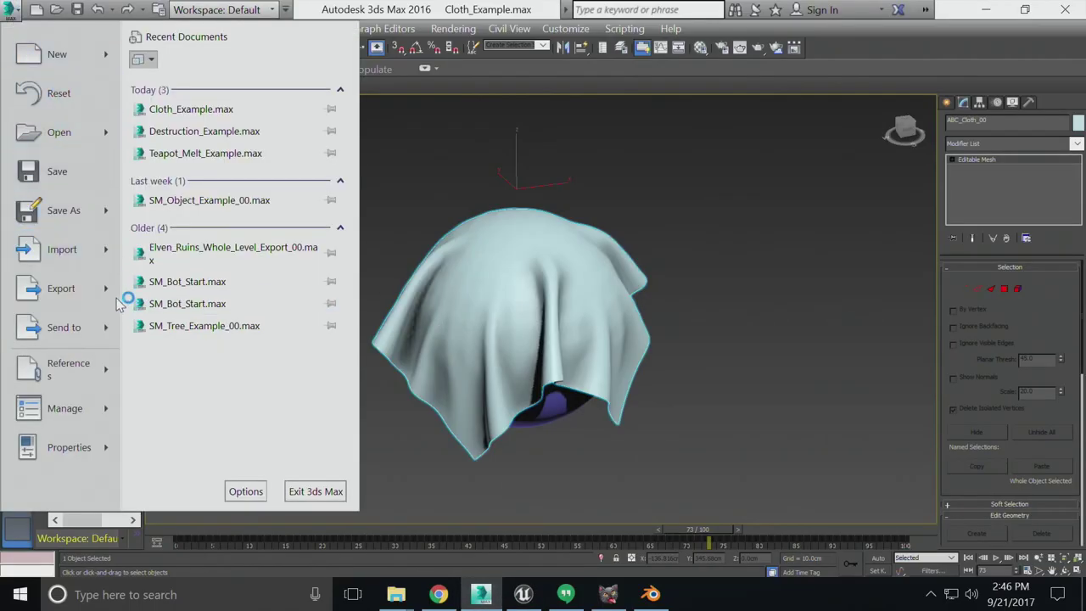
mouse_move(121, 286)
left_click(208, 161)
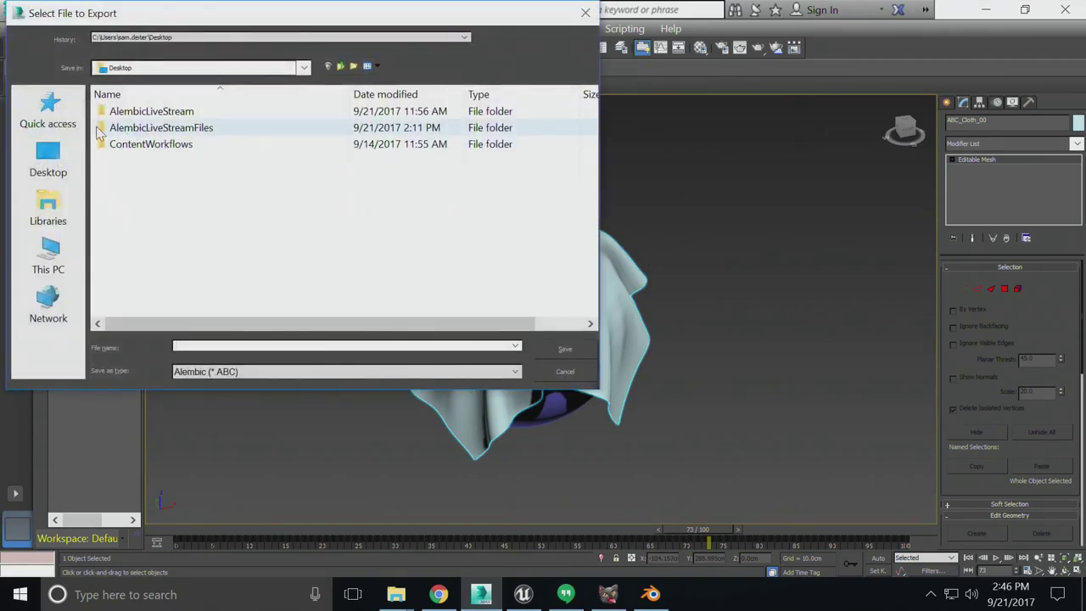
type("Al")
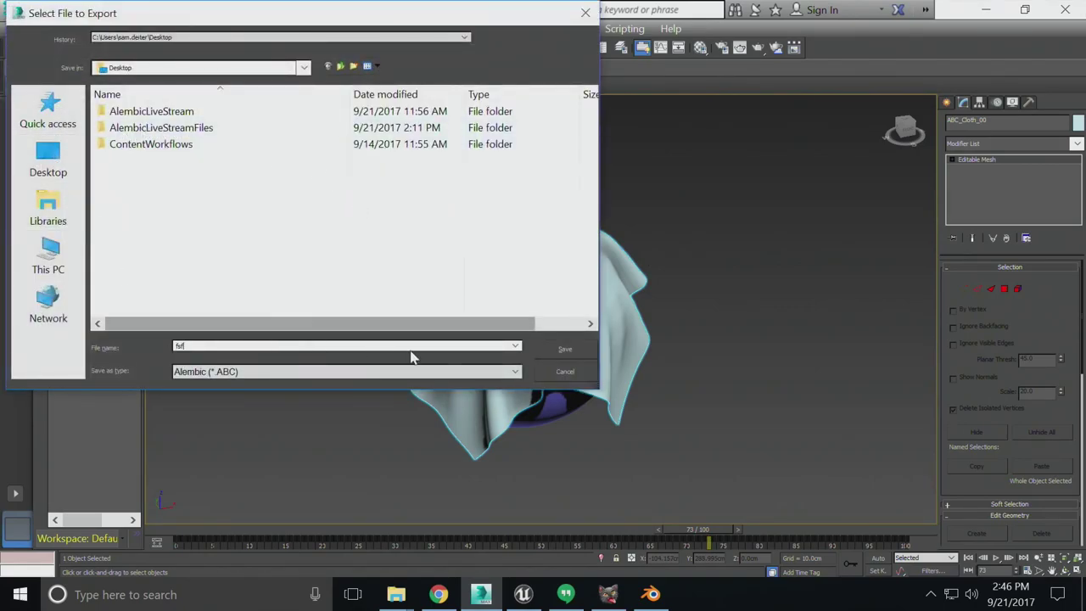
left_click(565, 349)
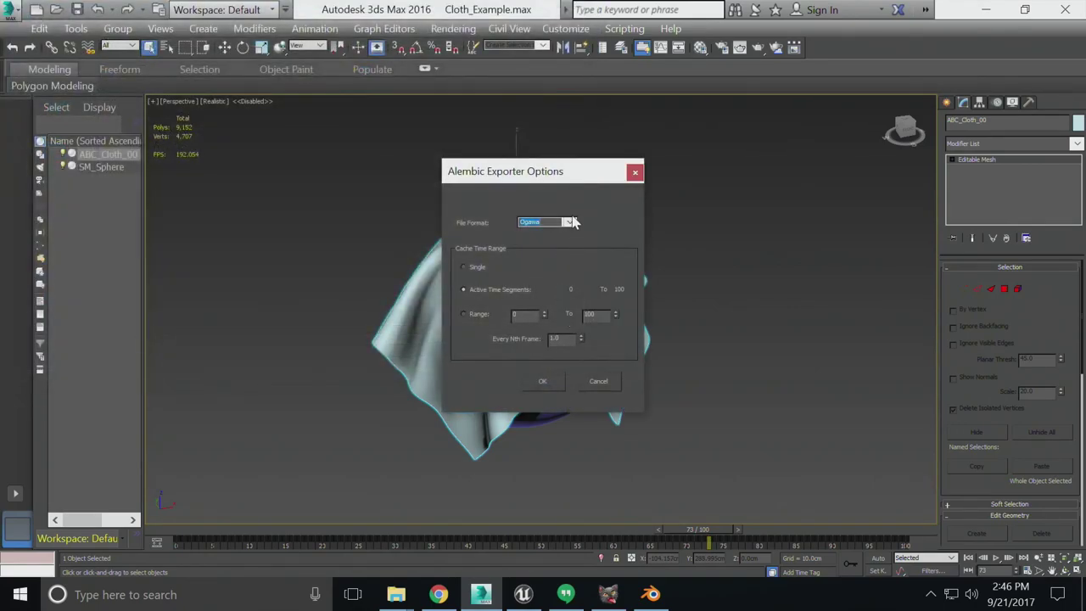
Review the Alembic File Format choices, HDF5 and Ogawa
left_click(569, 221)
left_click(550, 231)
left_click(571, 223)
left_click(552, 232)
left_click(570, 222)
left_click(574, 223)
Try Single Frame and Active Time Segment cache ranges, check Every Nth Frame, then cancel the export
left_click(477, 267)
left_click(501, 290)
double_click(556, 339)
left_click(599, 382)
left_click(438, 593)
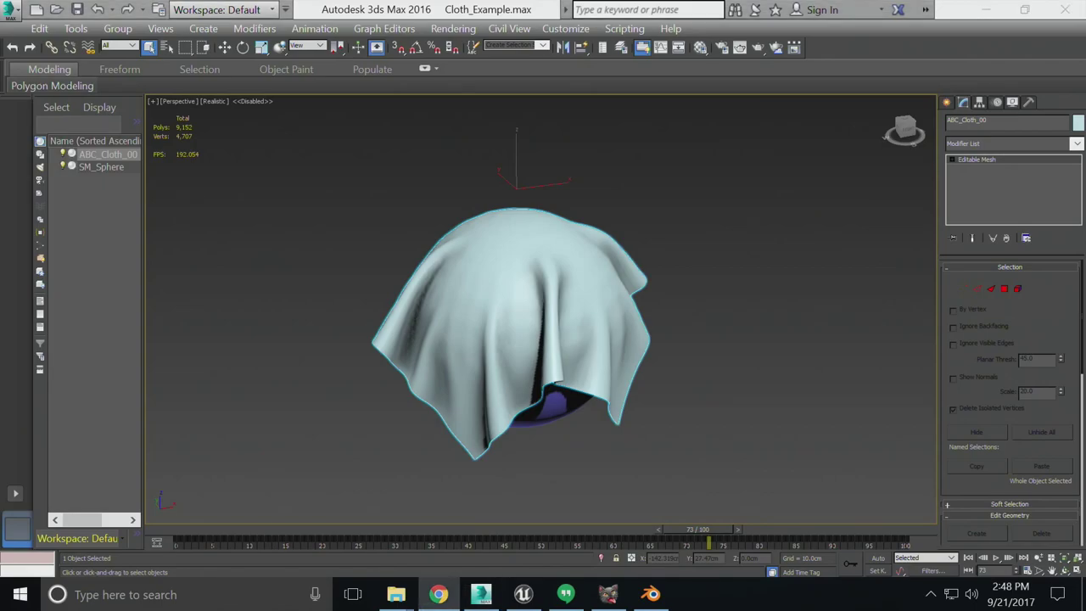
left_click(987, 9)
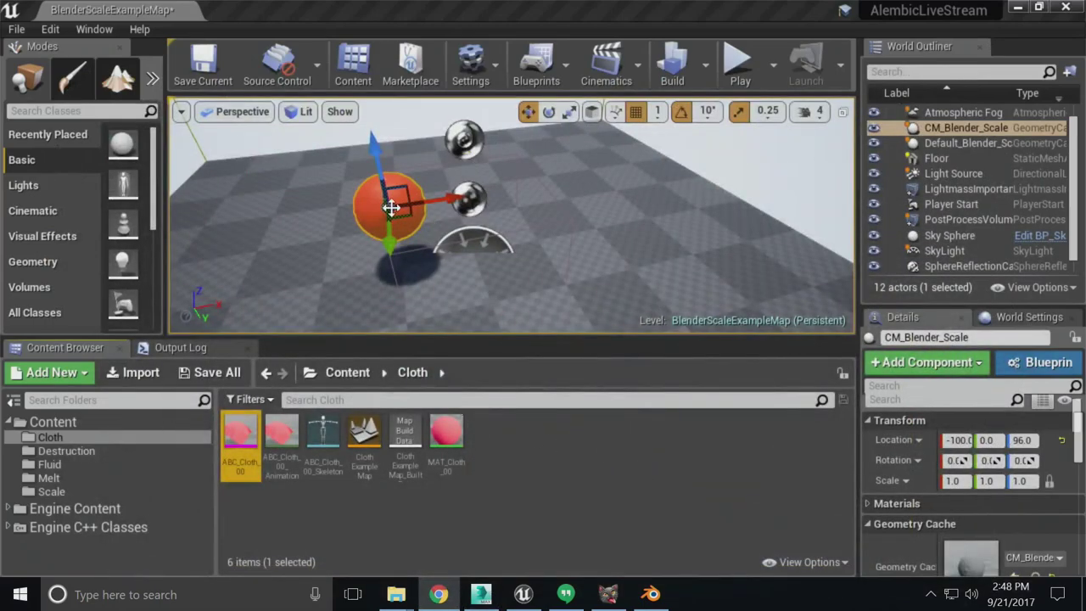
Open the Destruction folder and show ABC_Destruction_00's Asset Actions submenu
right_click(366, 208)
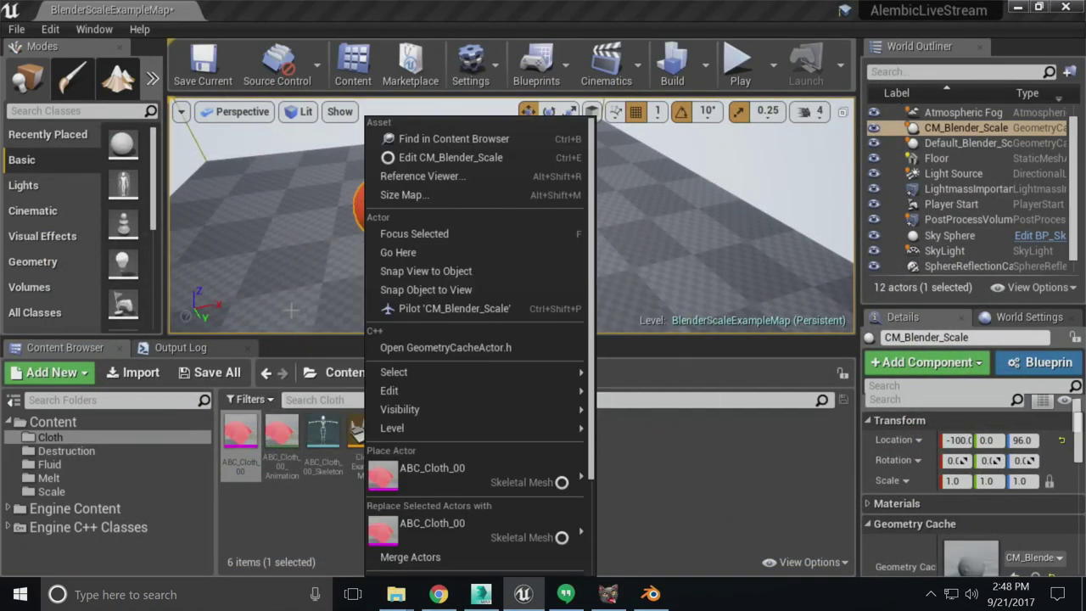
key("Escape")
left_click(59, 451)
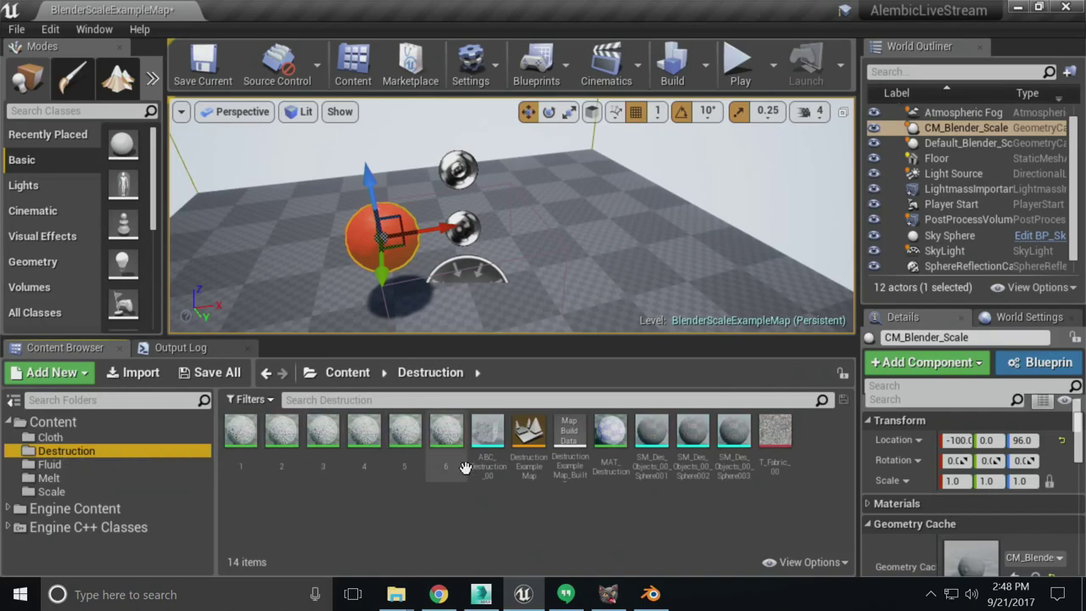
right_click(485, 437)
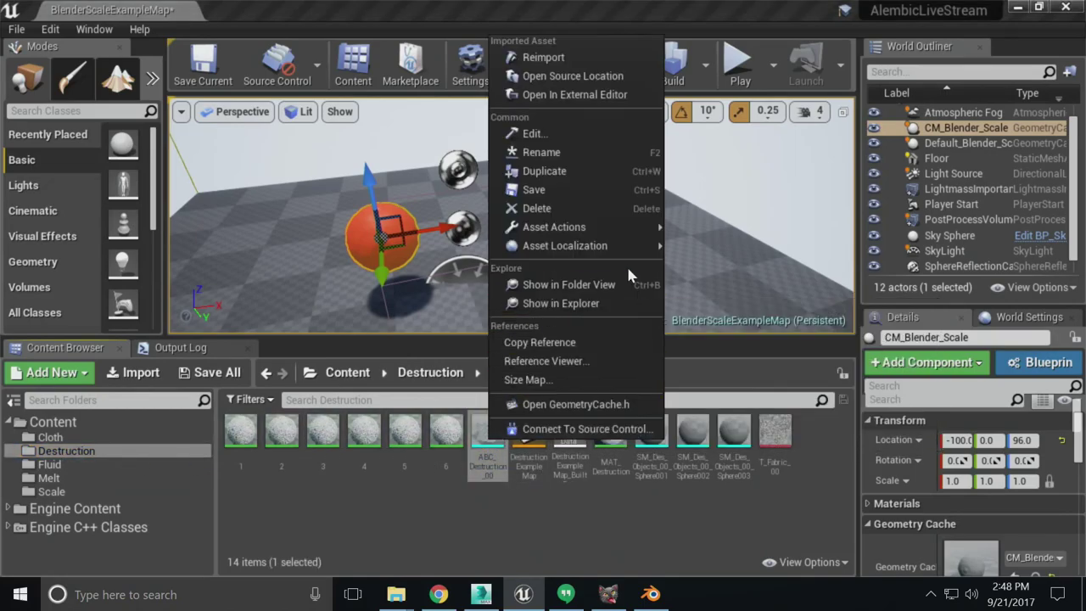
mouse_move(626, 234)
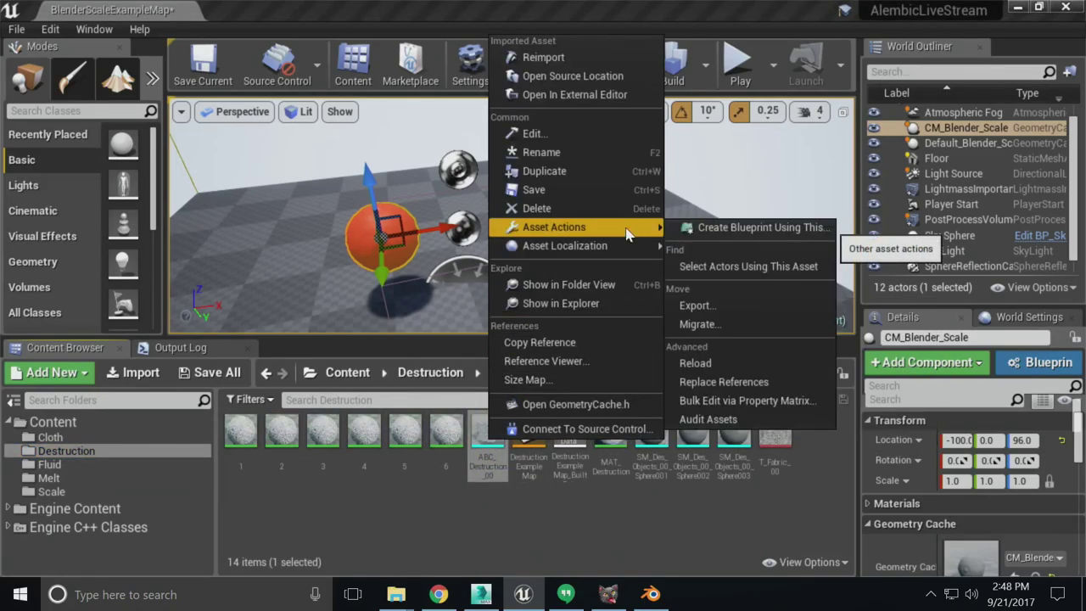
In ABC_Destruction_00's editor, toggle the materials, geometry cache, thumbnail and file path sections, then close it
double_click(479, 447)
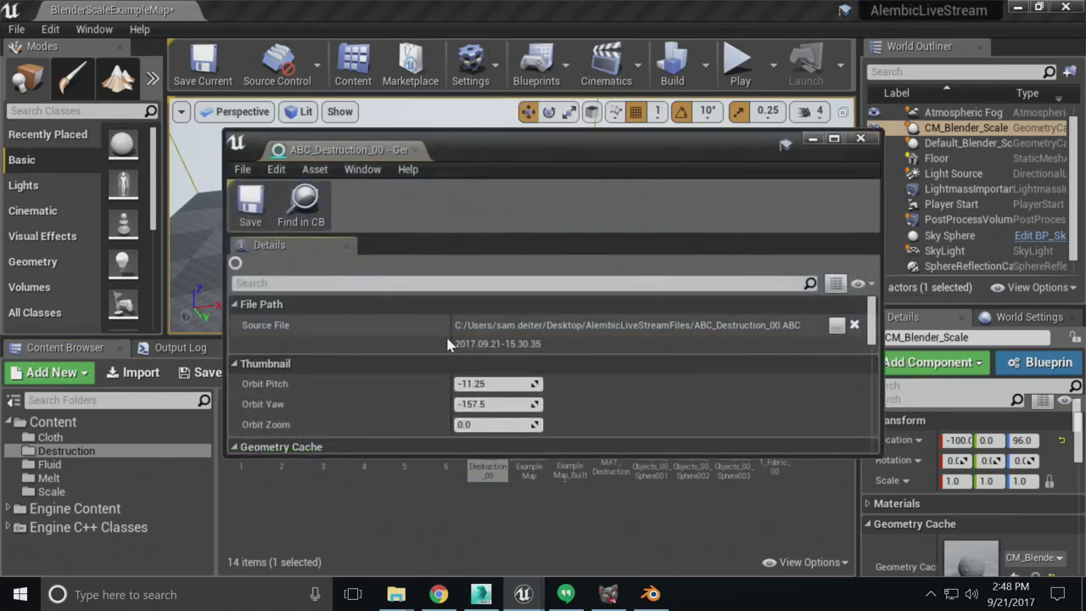
scroll(407, 355, "down", 5)
scroll(295, 399, "up", 3)
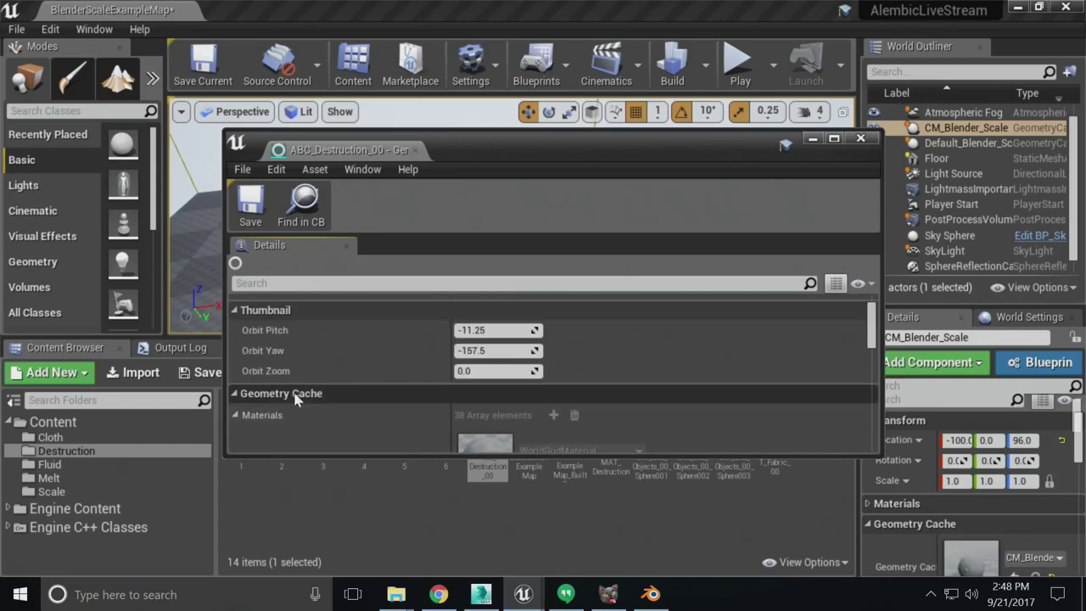
left_click(235, 414)
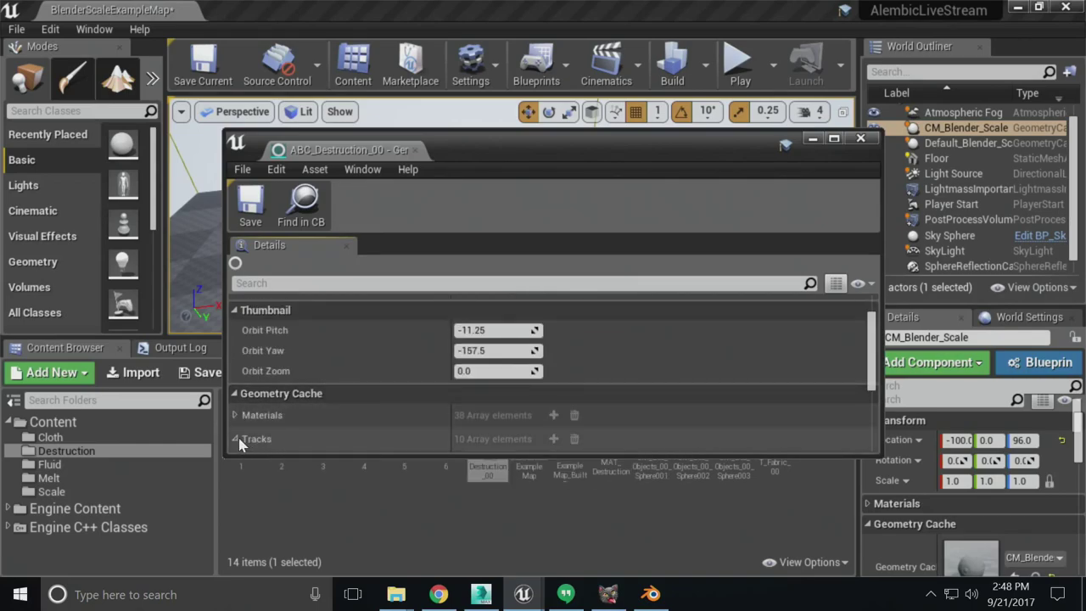
left_click(368, 393)
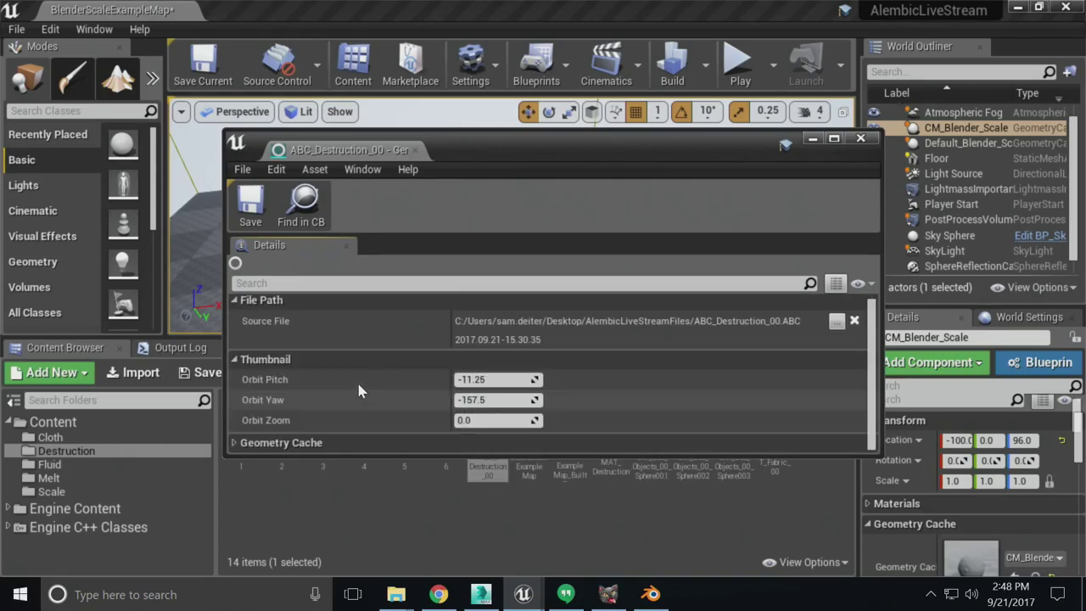
left_click(342, 363)
left_click(310, 363)
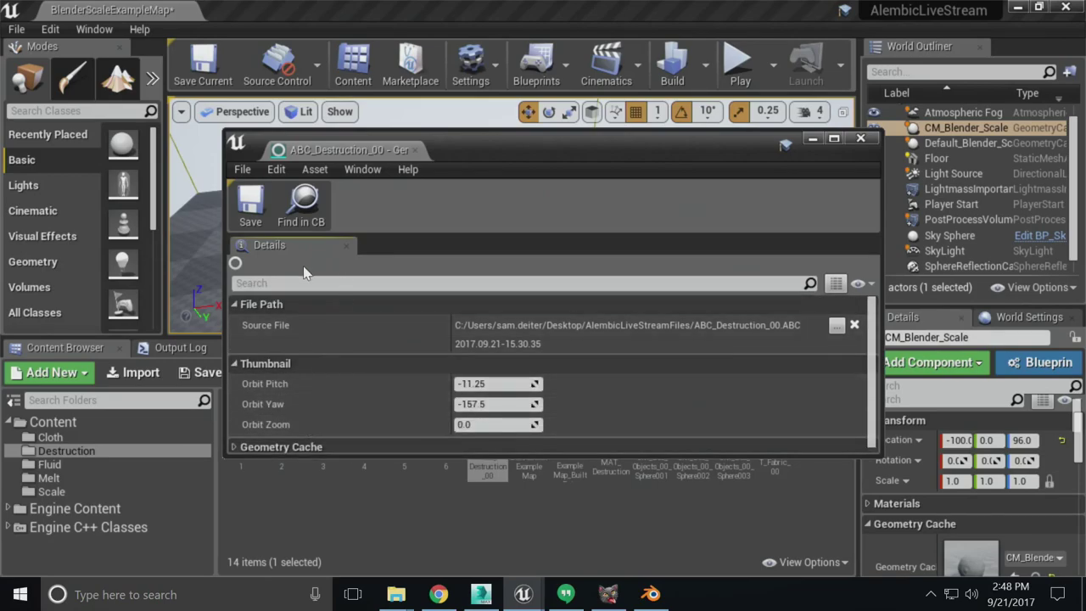
left_click(288, 300)
left_click(416, 149)
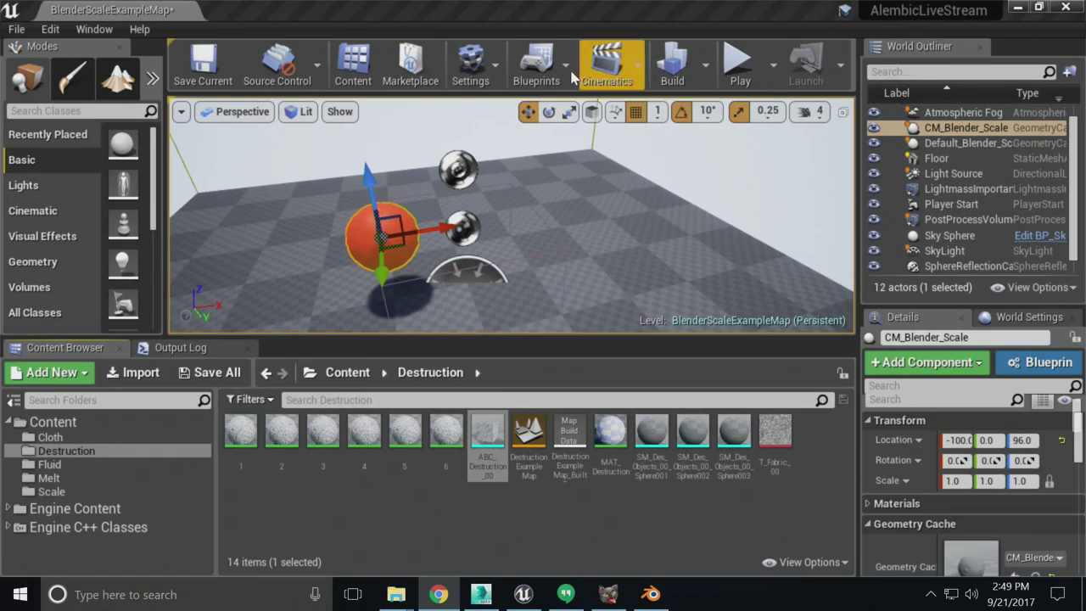
Open the Level Blueprint from the Blueprints menu, then close its editor
left_click(536, 72)
left_click(583, 208)
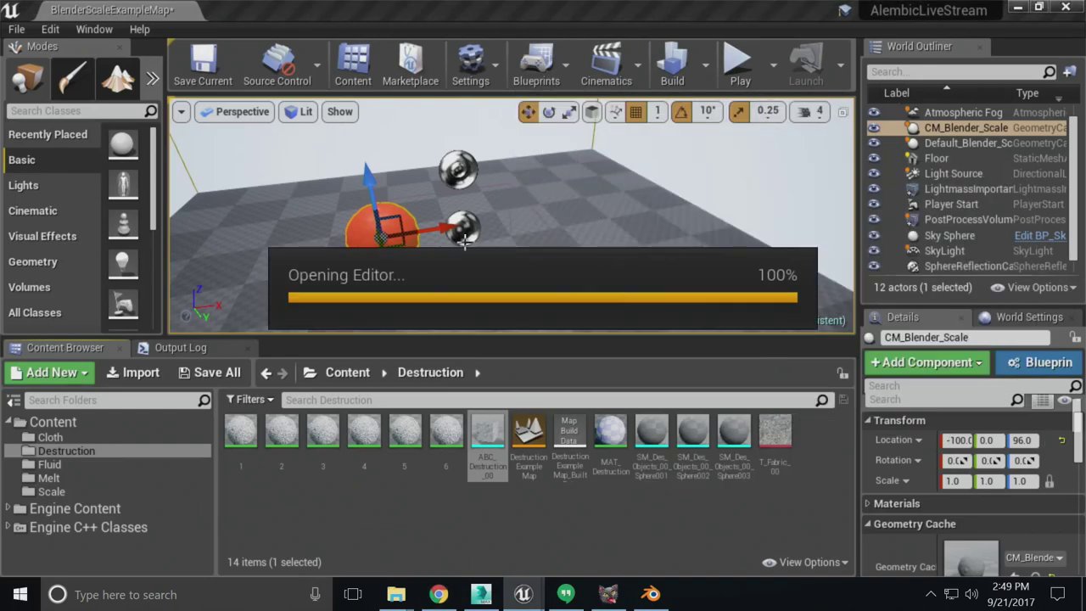
left_click(860, 138)
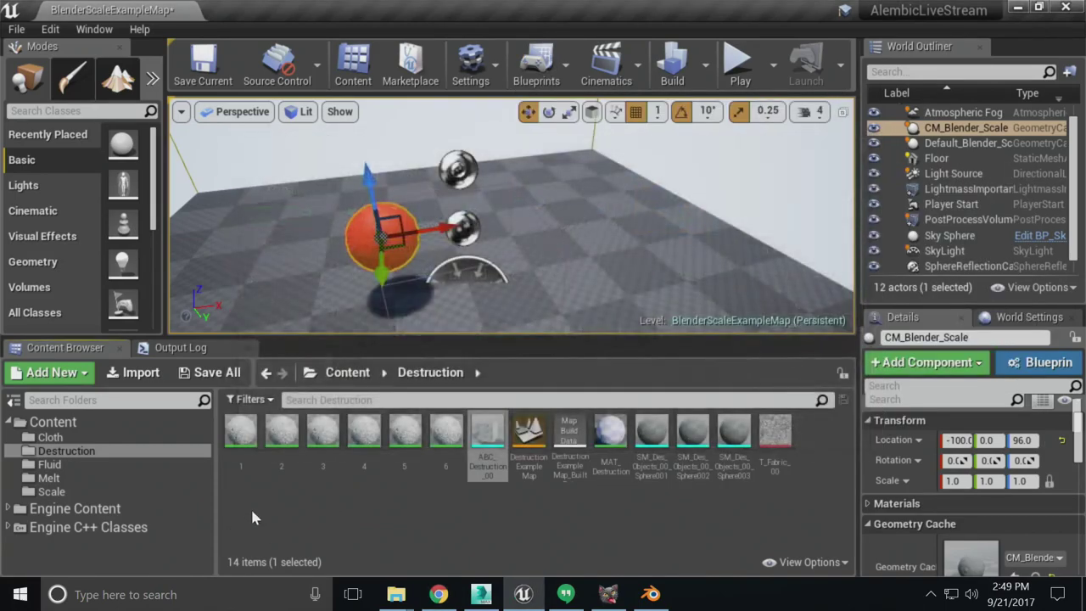
Load CoffeeExampleMap from the Fluid folder, discarding changes to the current map
left_click(89, 464)
double_click(282, 433)
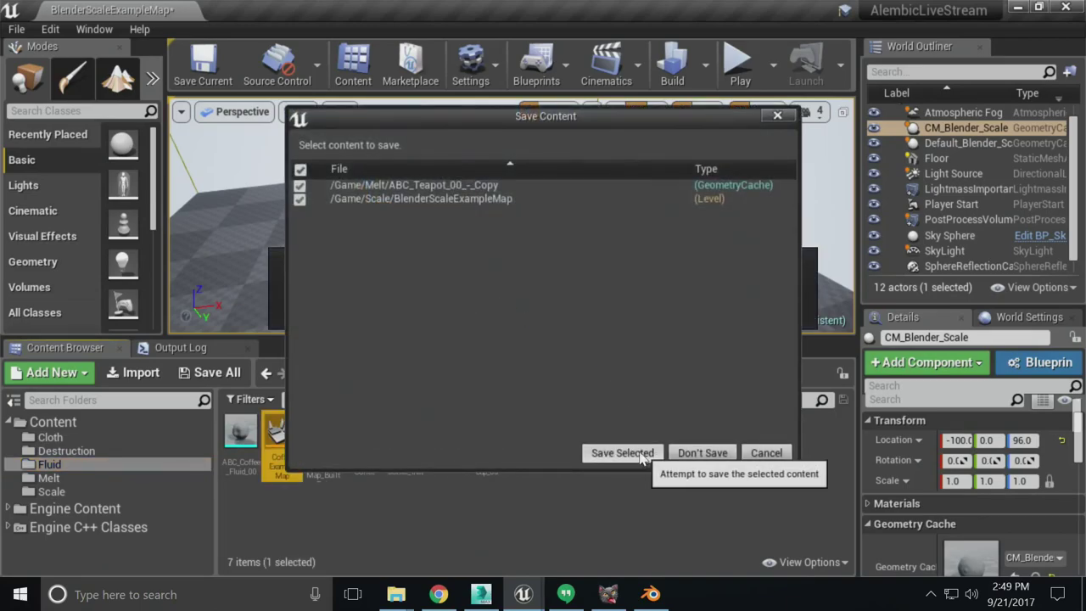
left_click(703, 453)
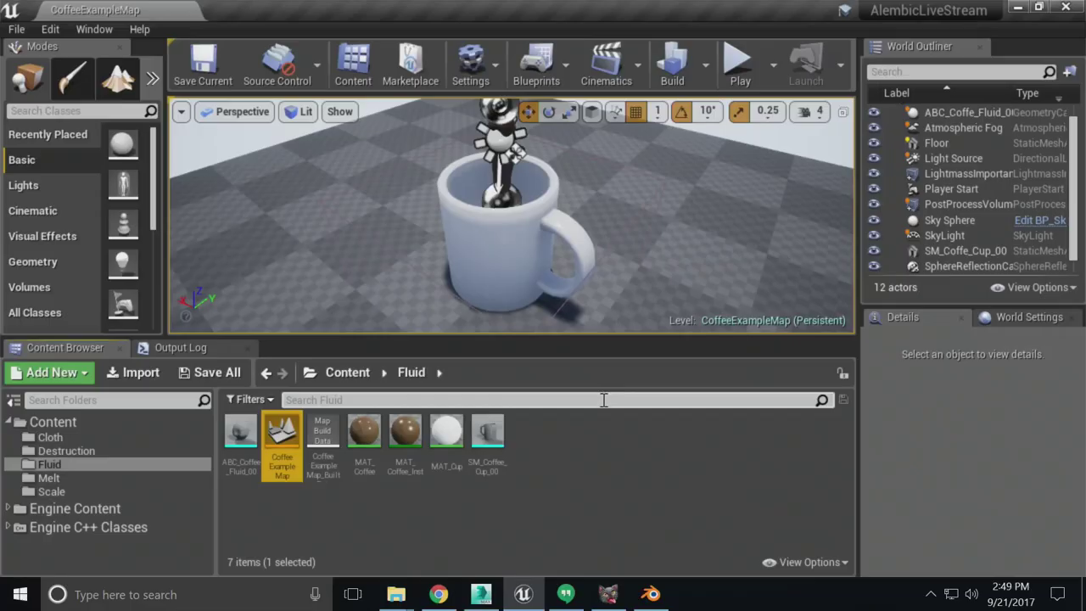
key("alt+Tab")
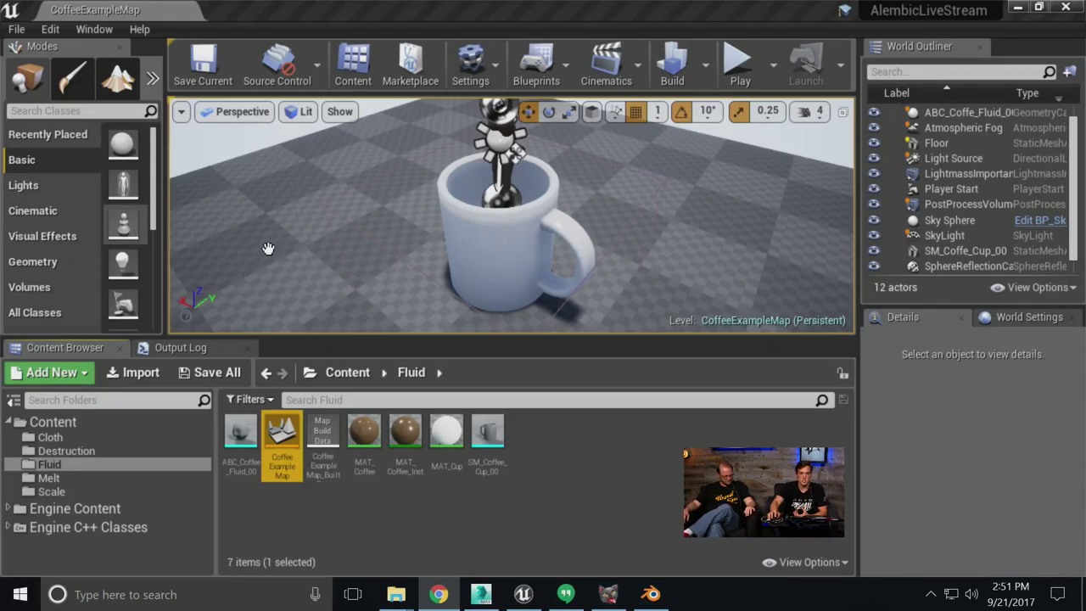
Re-angle the viewport around the coffee mug, then switch over to the browser
right_click_drag(272, 247, 304, 238)
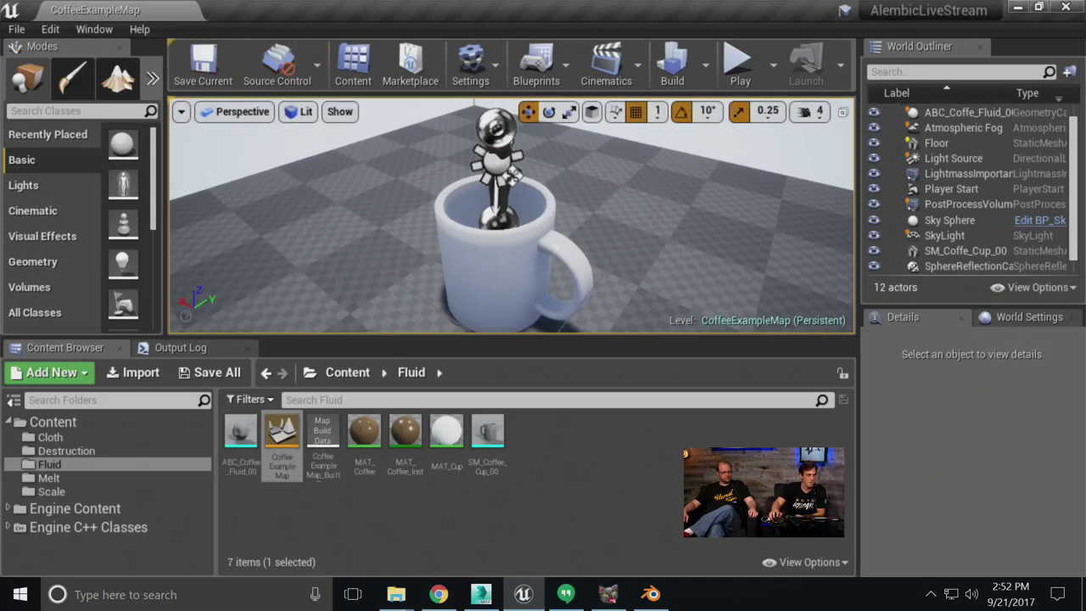
key("alt+Tab")
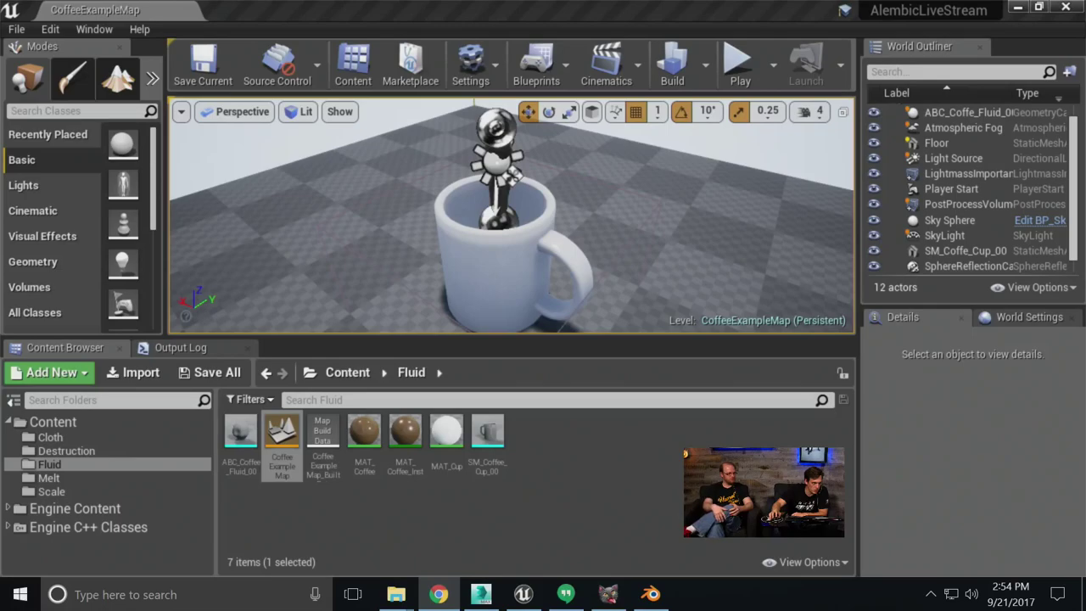
Select the coffee fluid cache, then inspect the first two Destruction sphere meshes
left_click(239, 461)
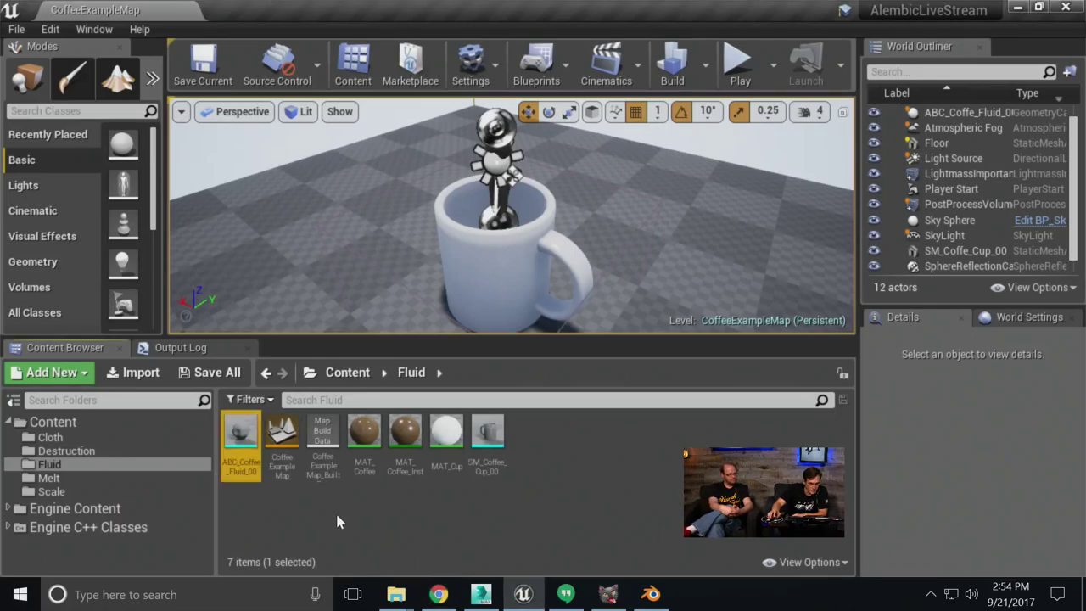
left_click(66, 450)
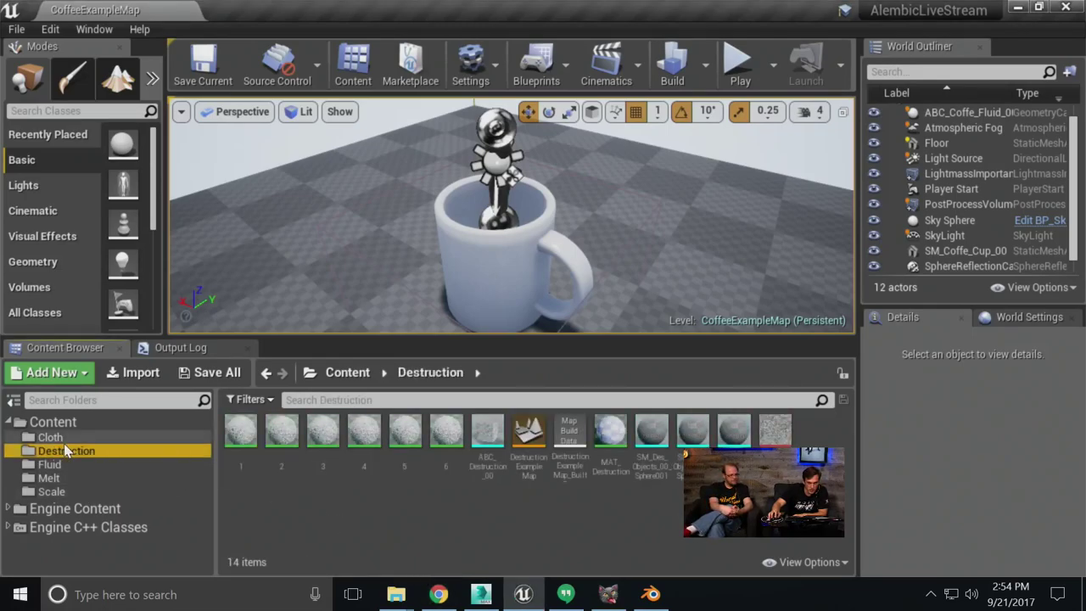
left_click(569, 437)
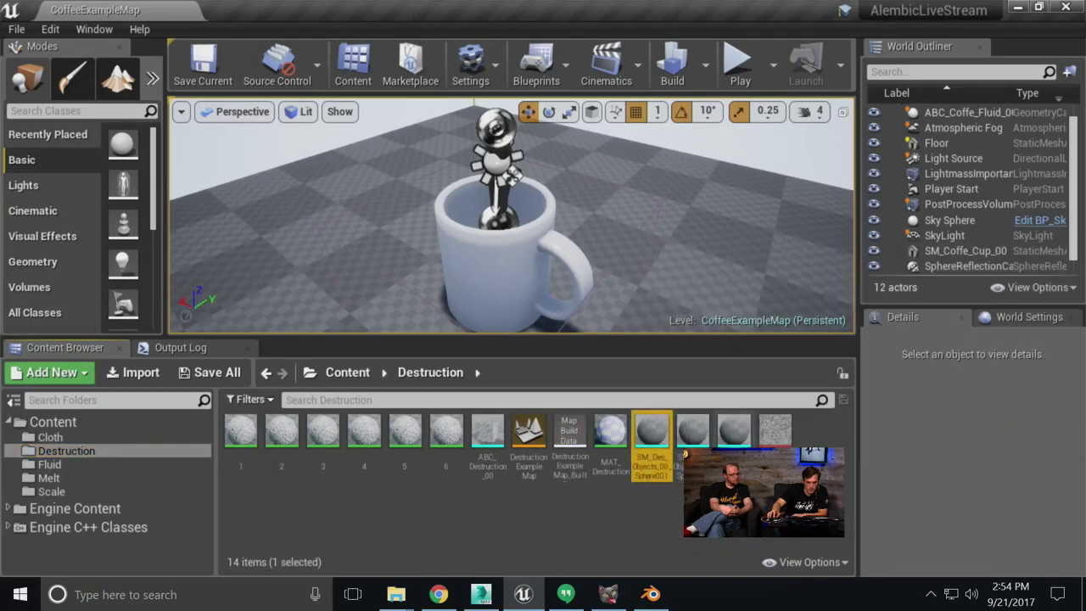
left_click(693, 433)
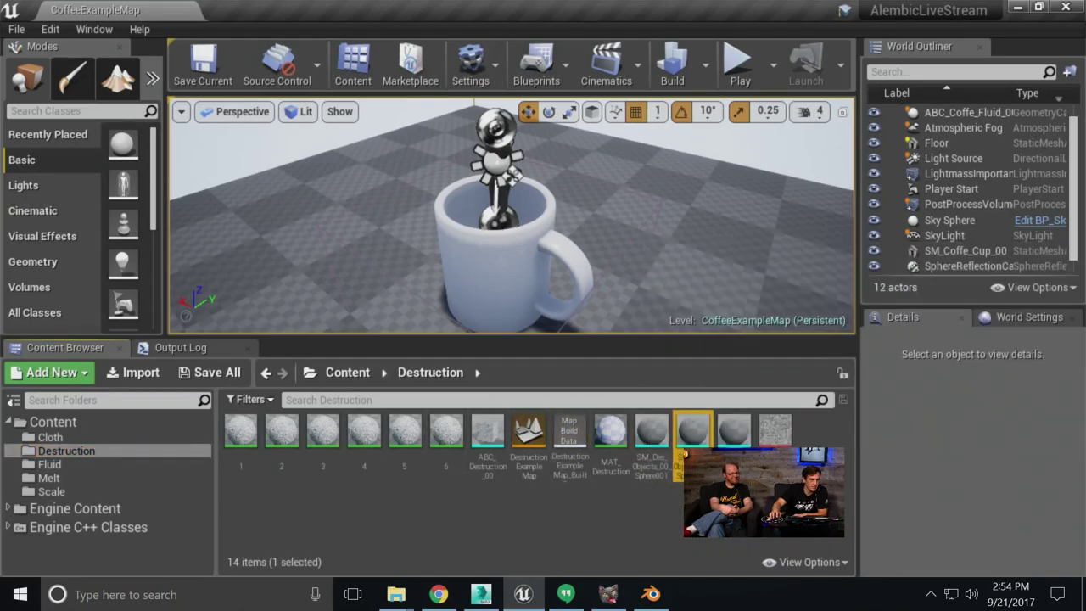
key("alt+Tab")
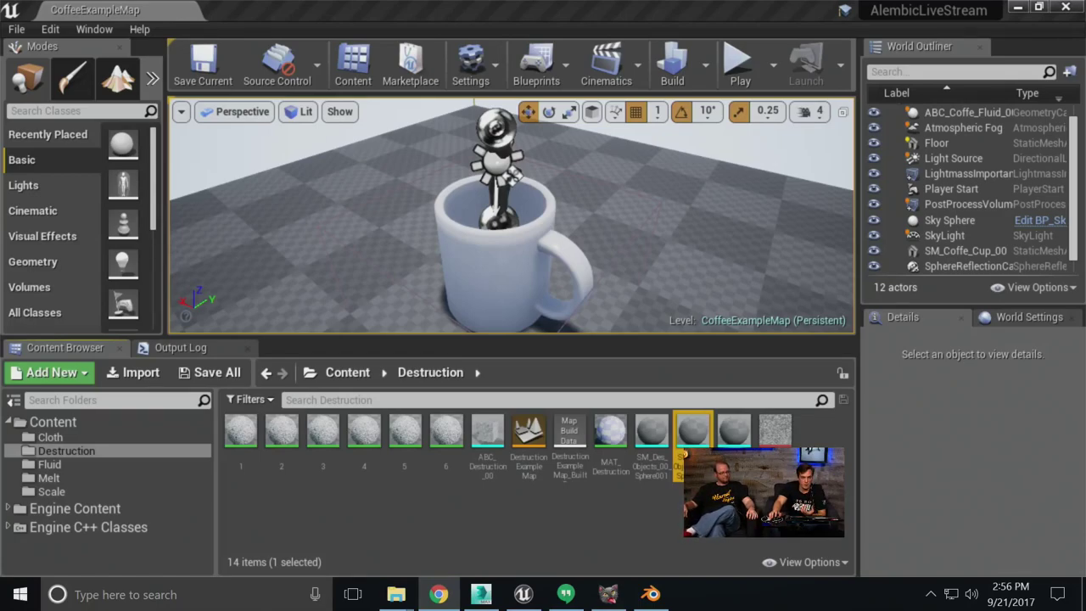
left_click(651, 593)
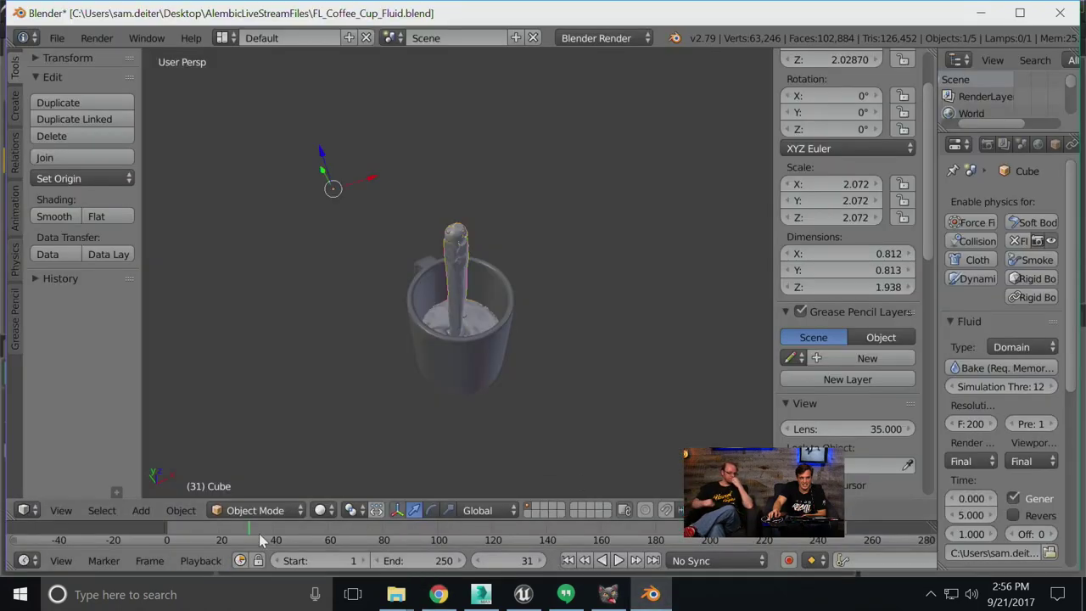
left_click_drag(259, 534, 185, 531)
key("alt+a")
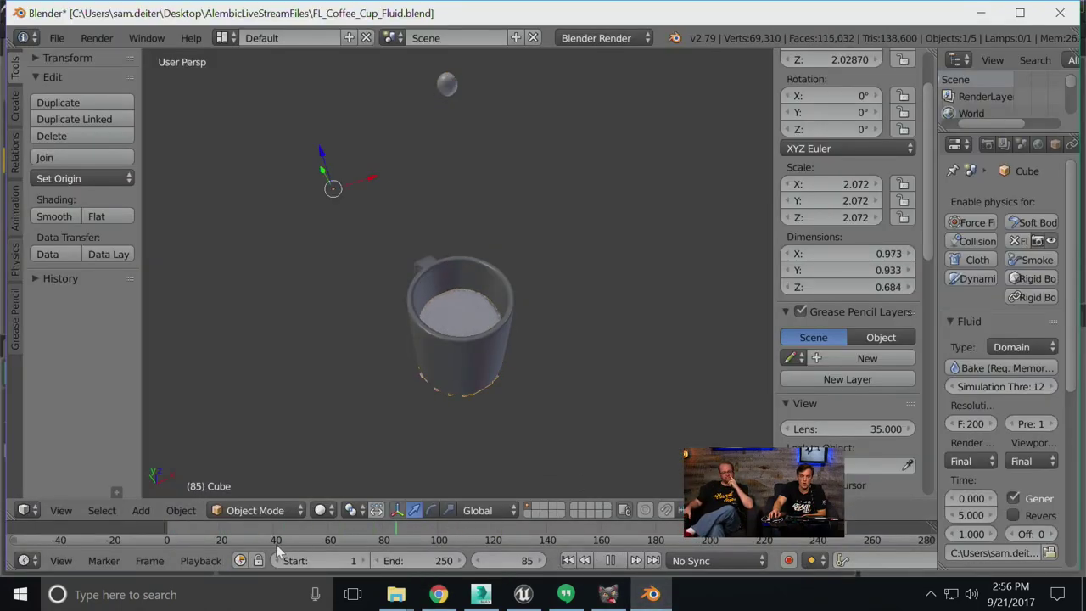
key("alt+Tab")
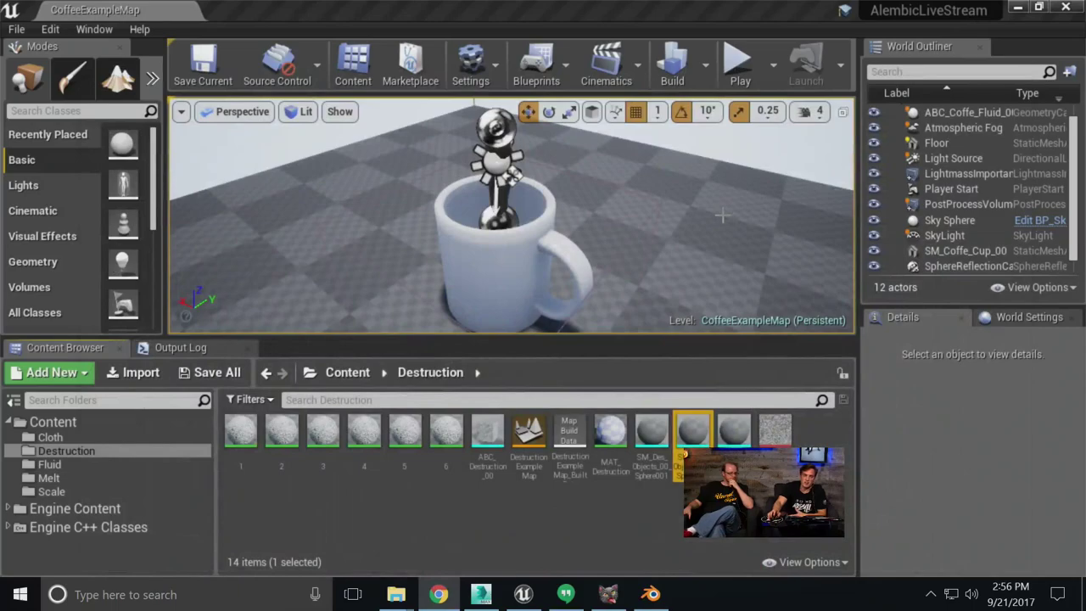